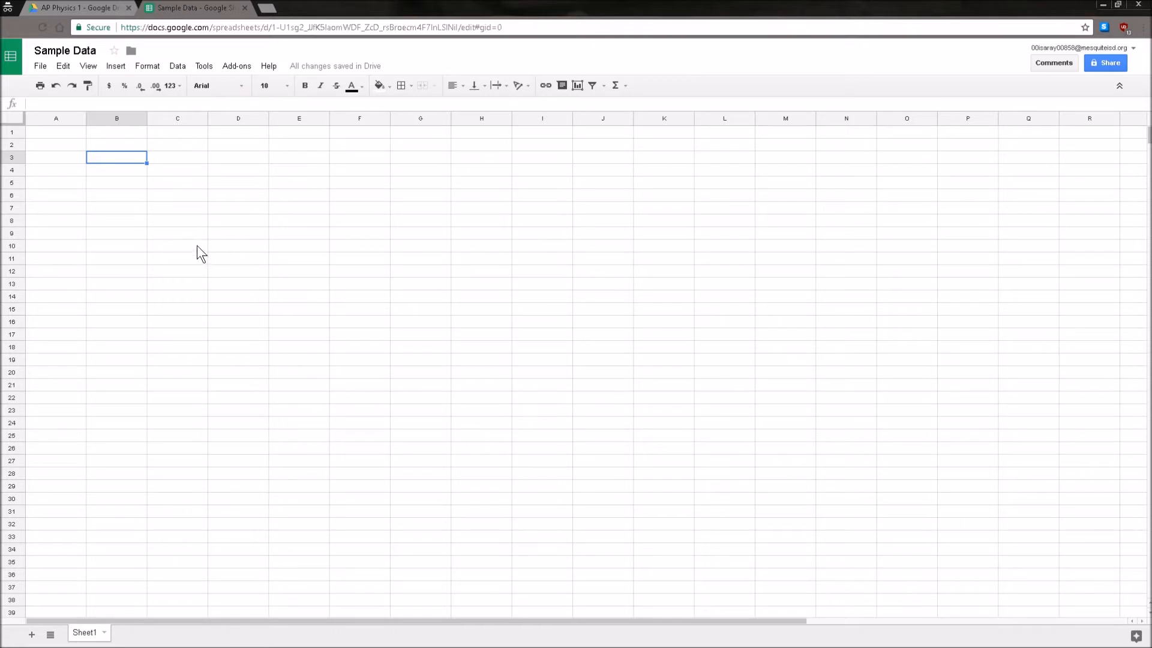
{"action": "left_click", "coordinate": [197, 246]}
{"action": "left_click", "coordinate": [261, 246]}
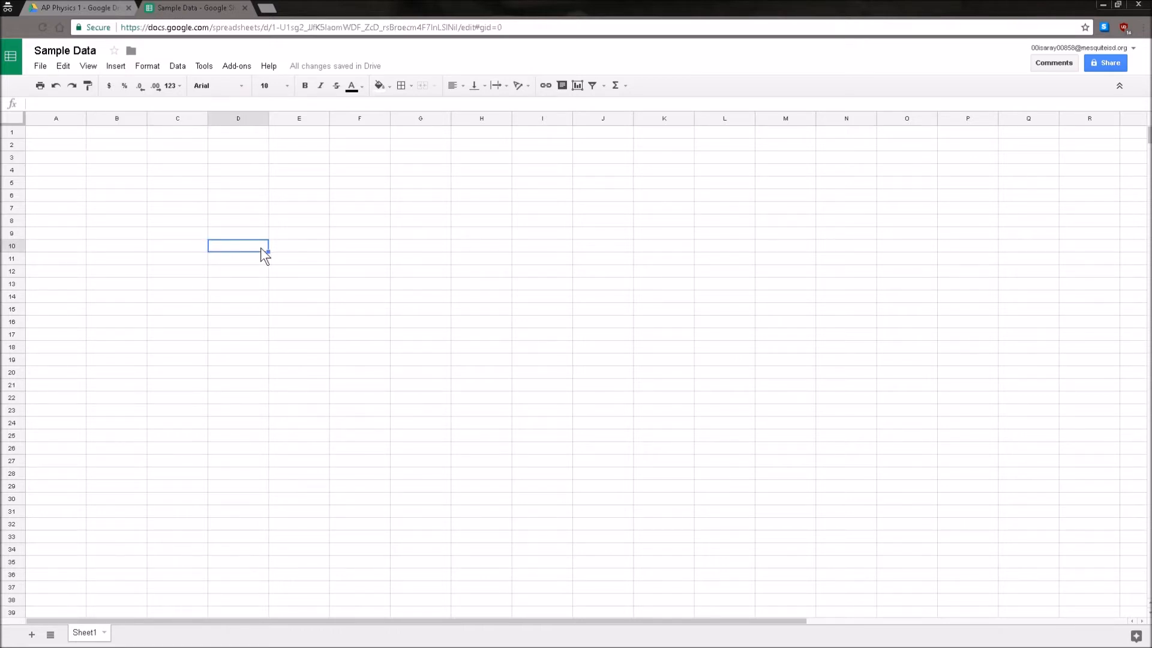
{"action": "left_click", "coordinate": [136, 173]}
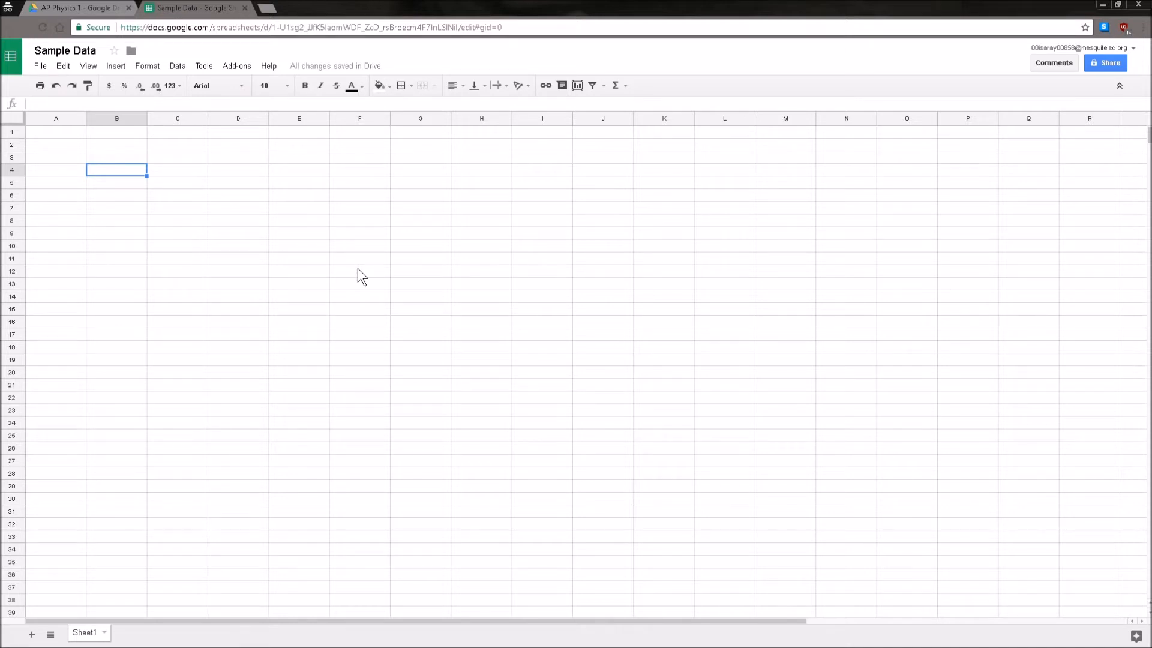
{"action": "left_click", "coordinate": [258, 271]}
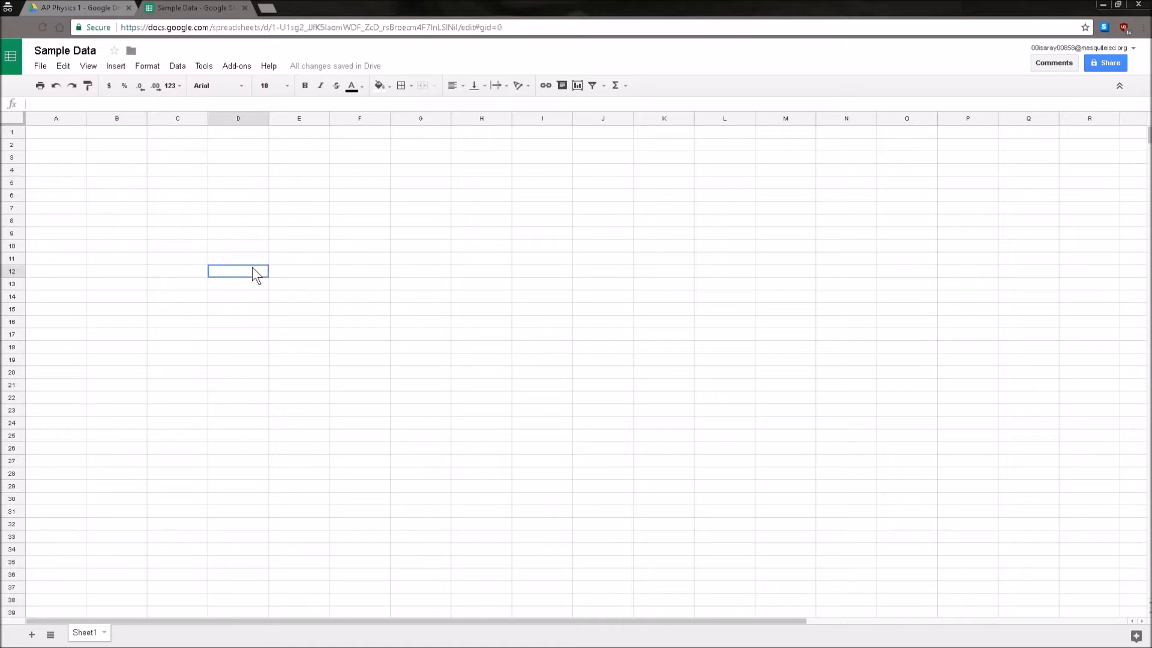
{"action": "left_click", "coordinate": [128, 155]}
{"action": "left_click_drag", "start_coordinate": [127, 150], "coordinate": [154, 170]}
{"action": "left_click", "coordinate": [230, 172]}
{"action": "left_click", "coordinate": [287, 186]}
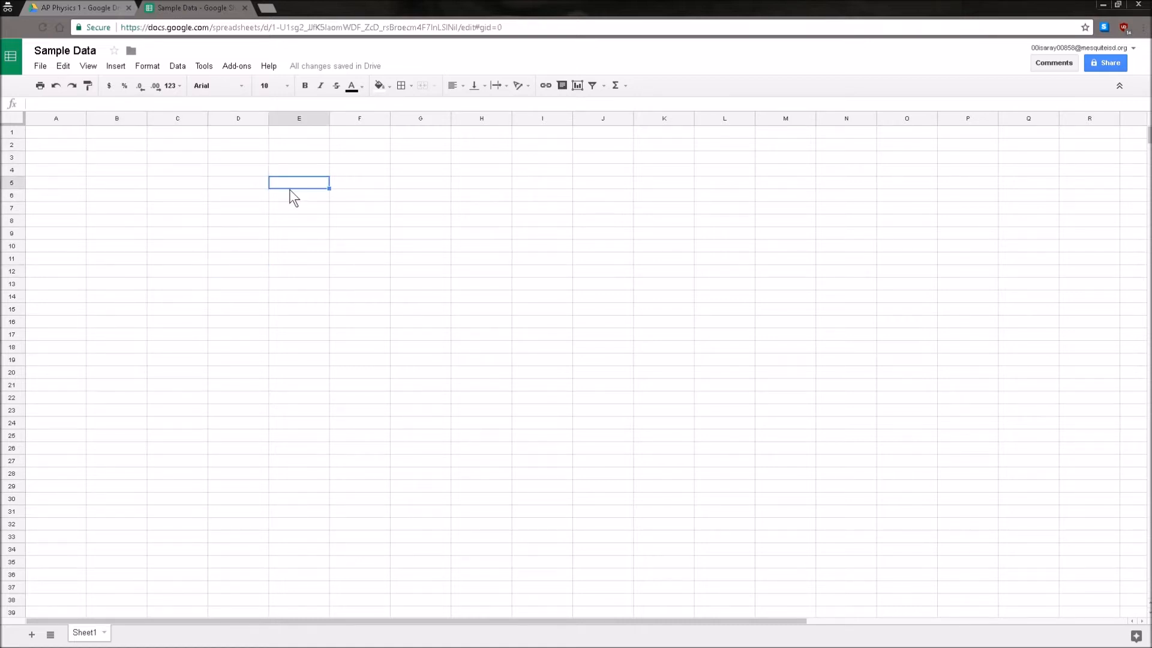
{"action": "left_click", "coordinate": [349, 199]}
{"action": "left_click", "coordinate": [404, 210]}
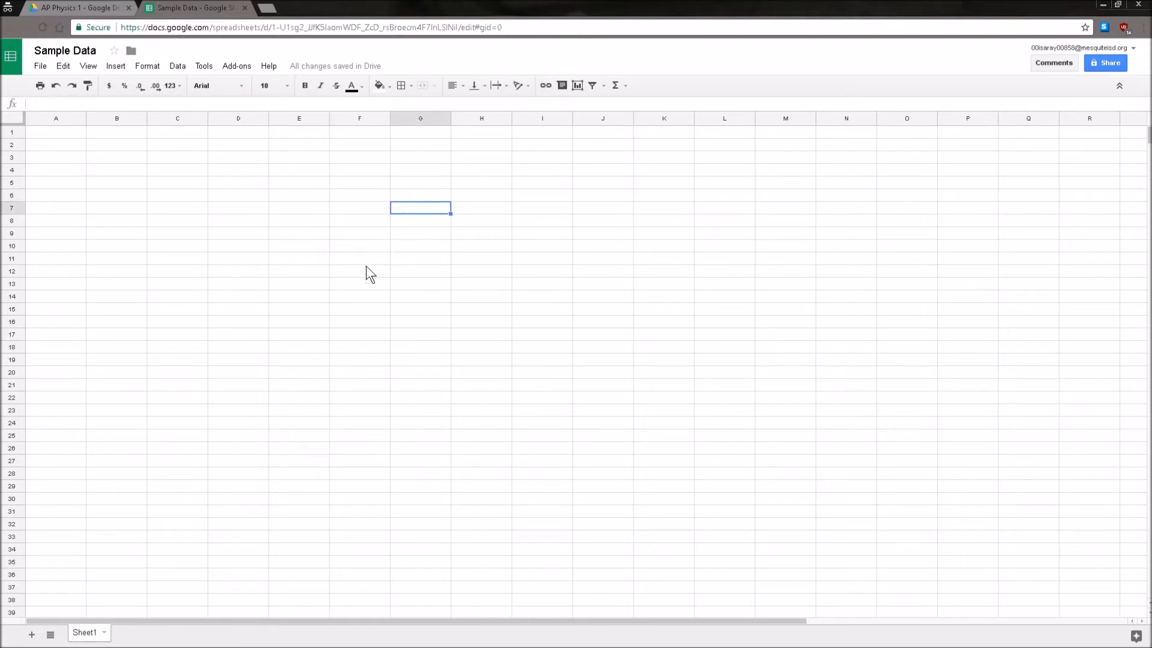
{"action": "left_click", "coordinate": [323, 250]}
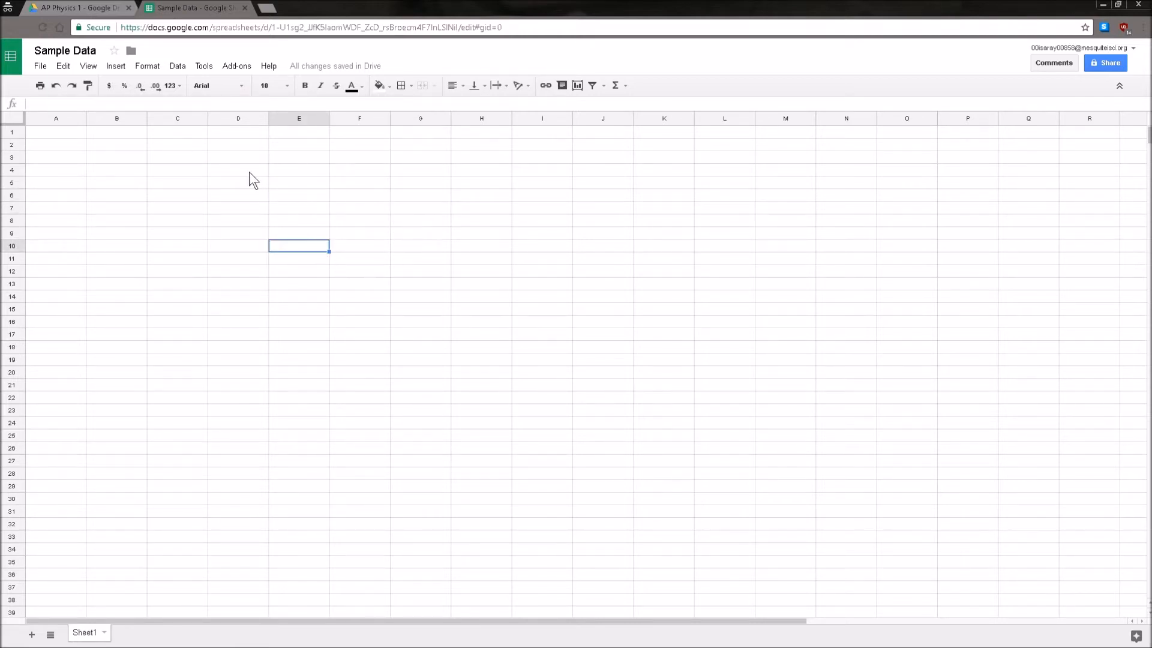
{"action": "left_click", "coordinate": [136, 159]}
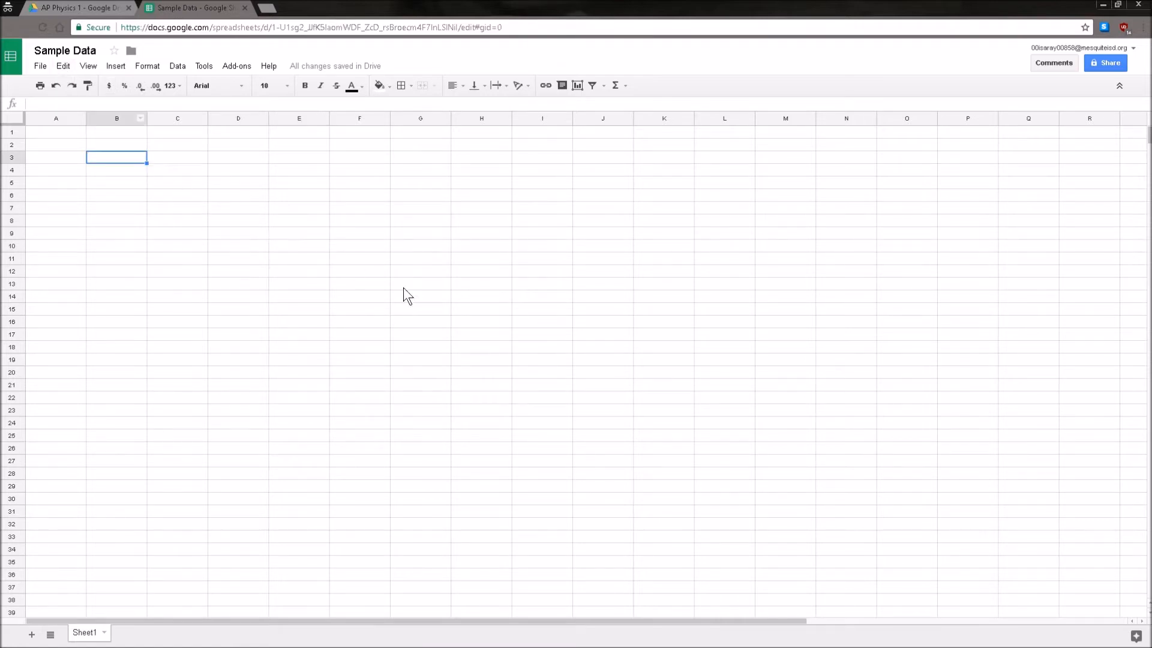
{"action": "left_click", "coordinate": [538, 358]}
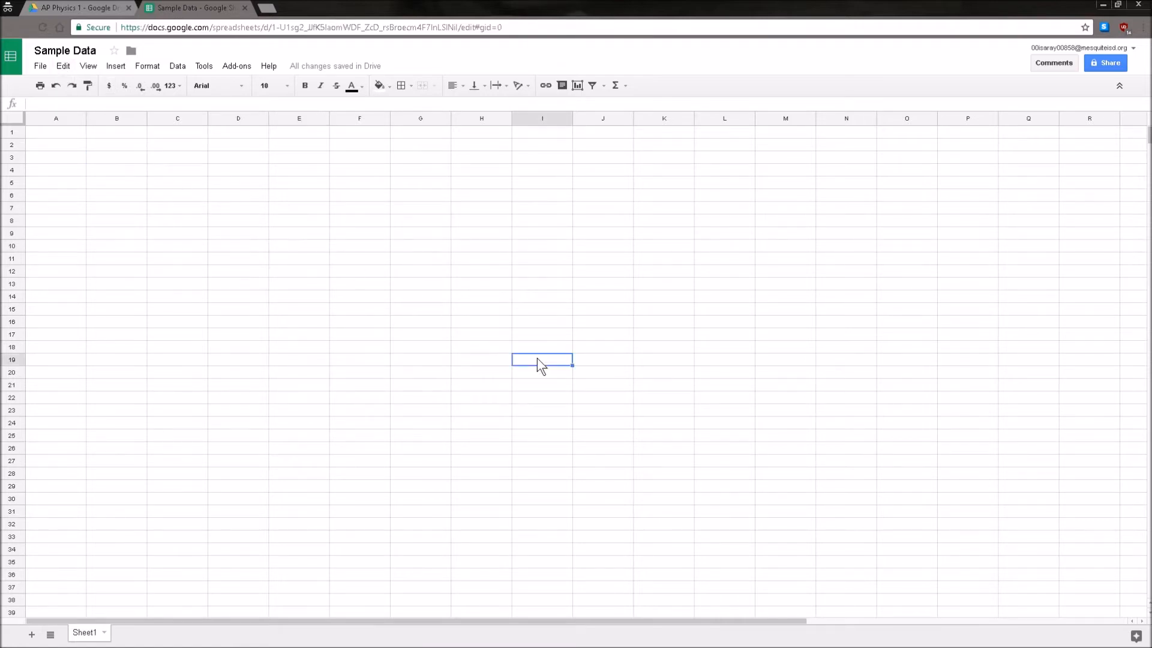
- Import projectilelaboratory.csv from the AP Physics 1 folder in My Drive, replacing data starting at cell B2
{"action": "left_click", "coordinate": [114, 146]}
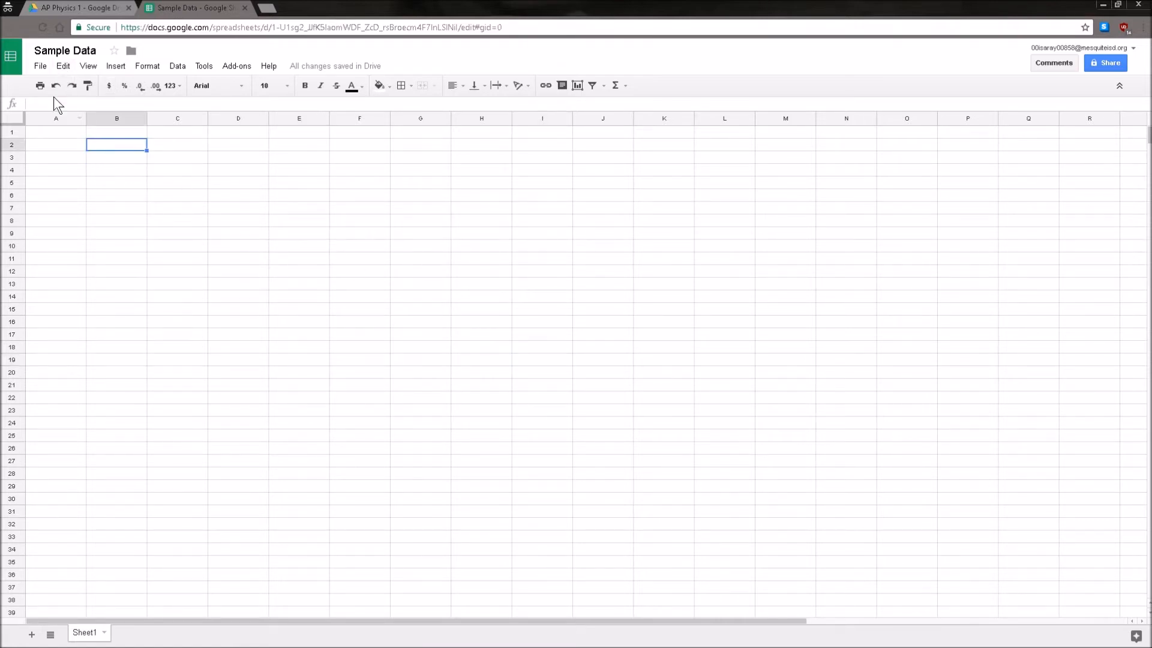
{"action": "left_click", "coordinate": [42, 67]}
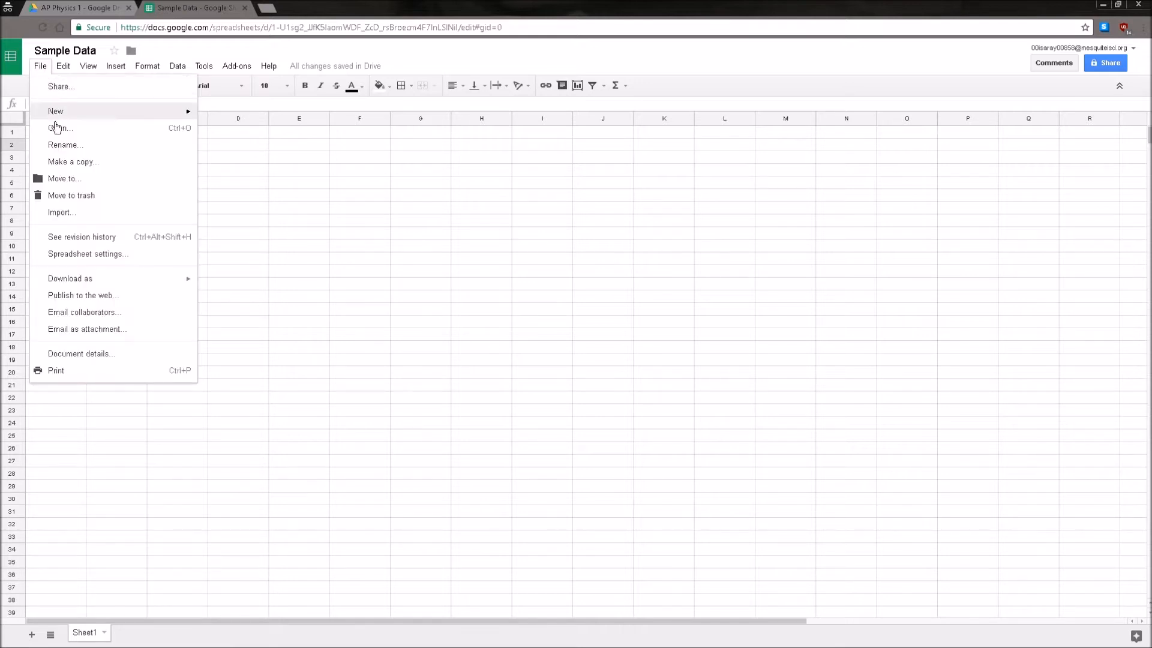
{"action": "left_click", "coordinate": [88, 215]}
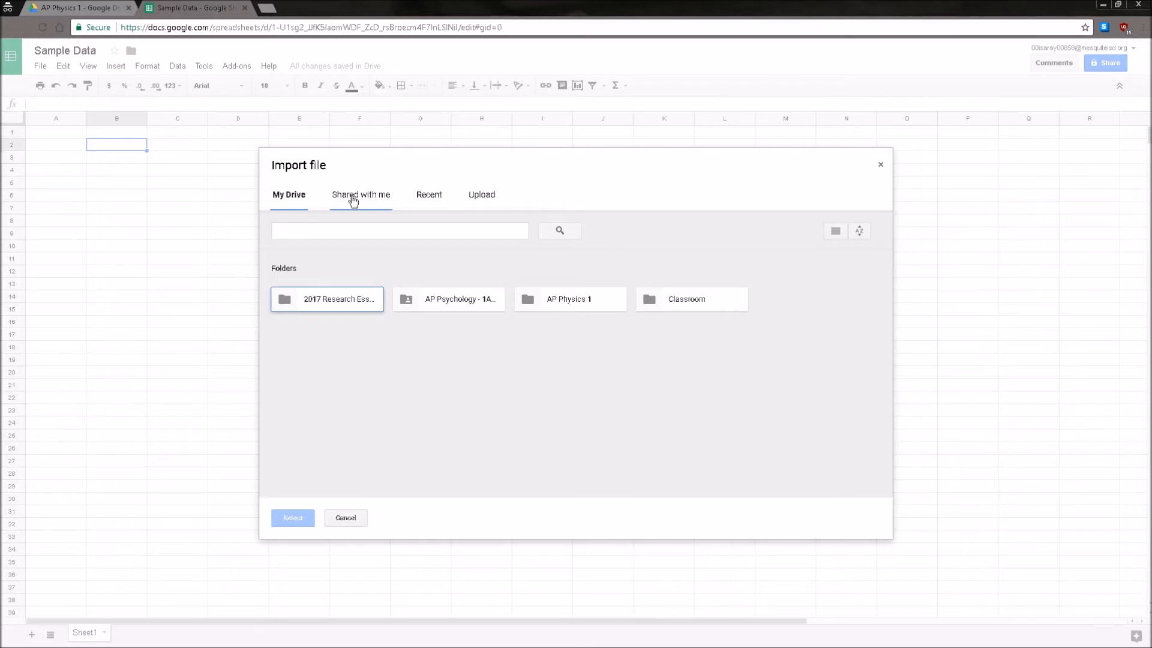
{"action": "left_click", "coordinate": [492, 201]}
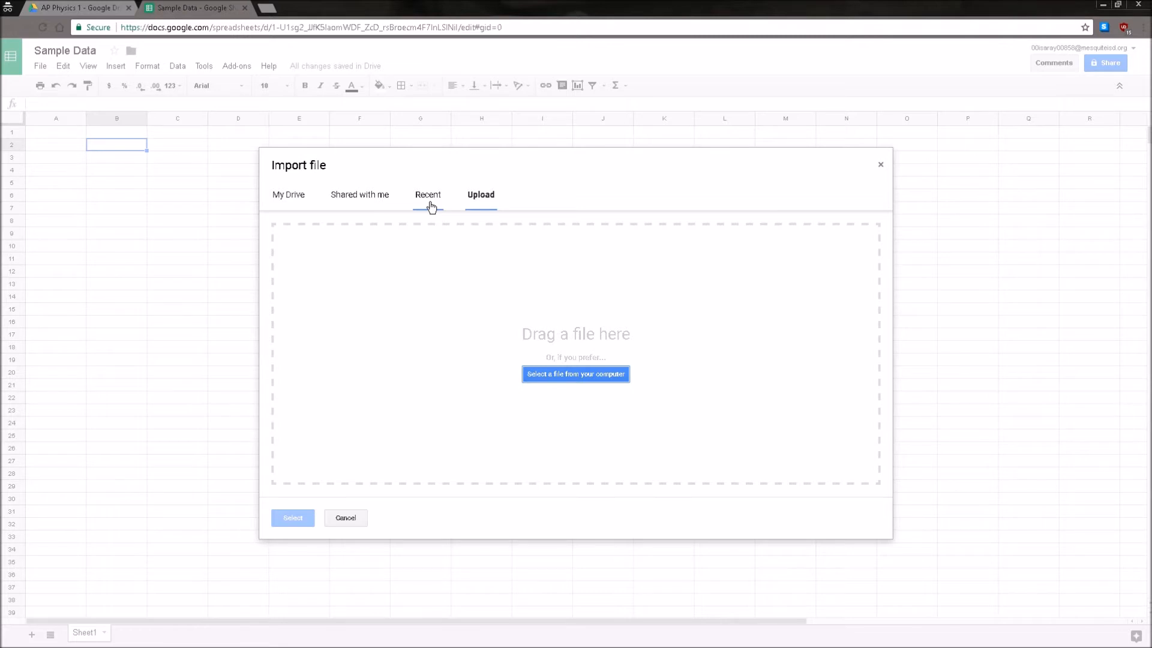
{"action": "left_click", "coordinate": [309, 203]}
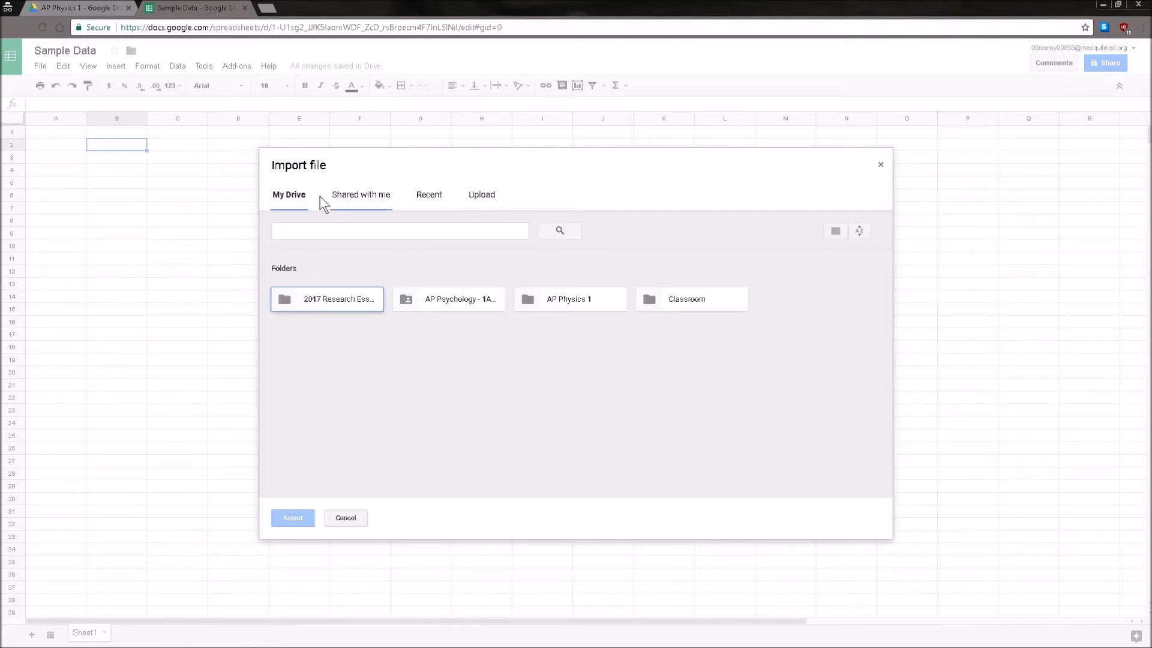
{"action": "double_click", "coordinate": [570, 301]}
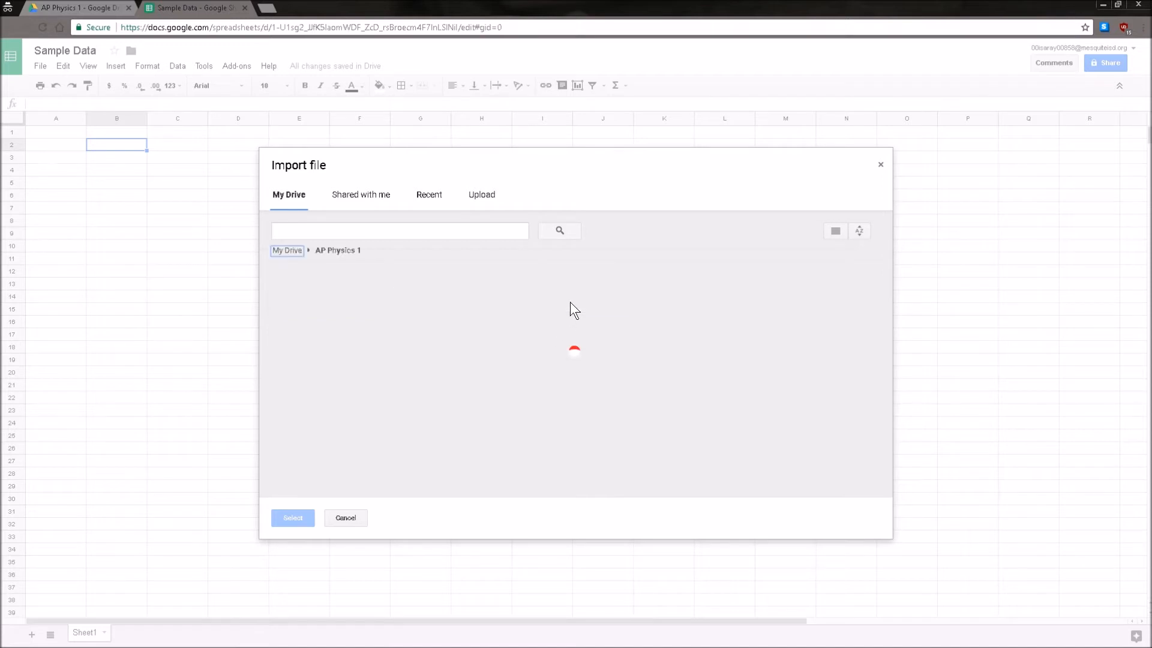
{"action": "scroll", "coordinate": [506, 314], "scroll_direction": "down", "scroll_amount": 3}
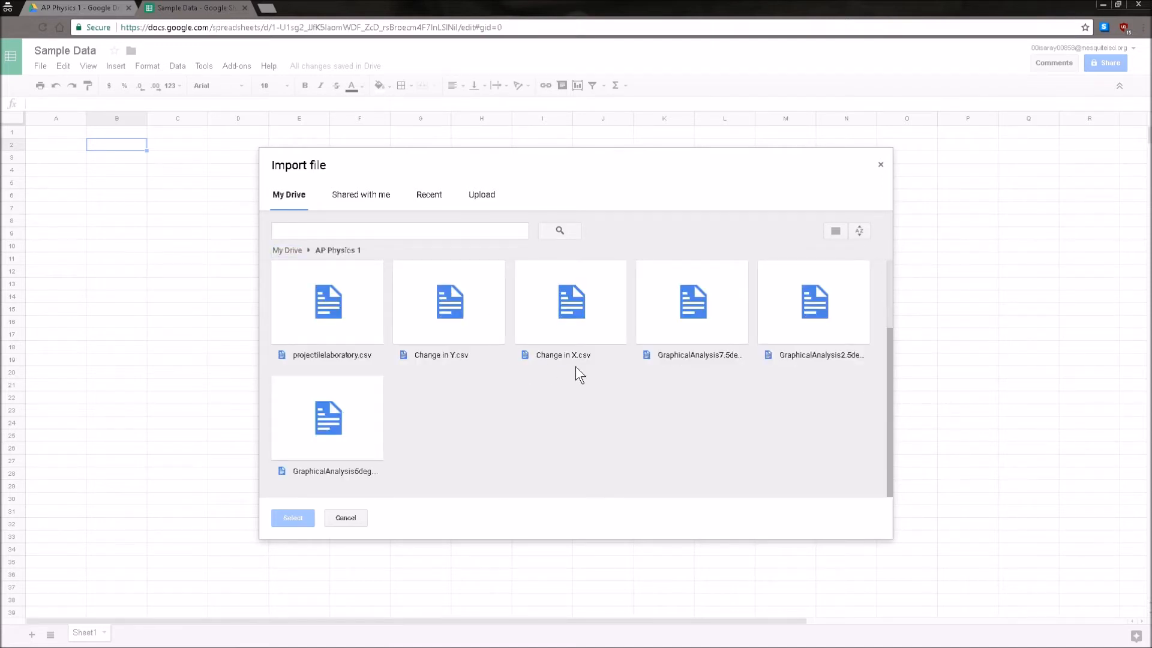
{"action": "scroll", "coordinate": [652, 382], "scroll_direction": "up", "scroll_amount": 2}
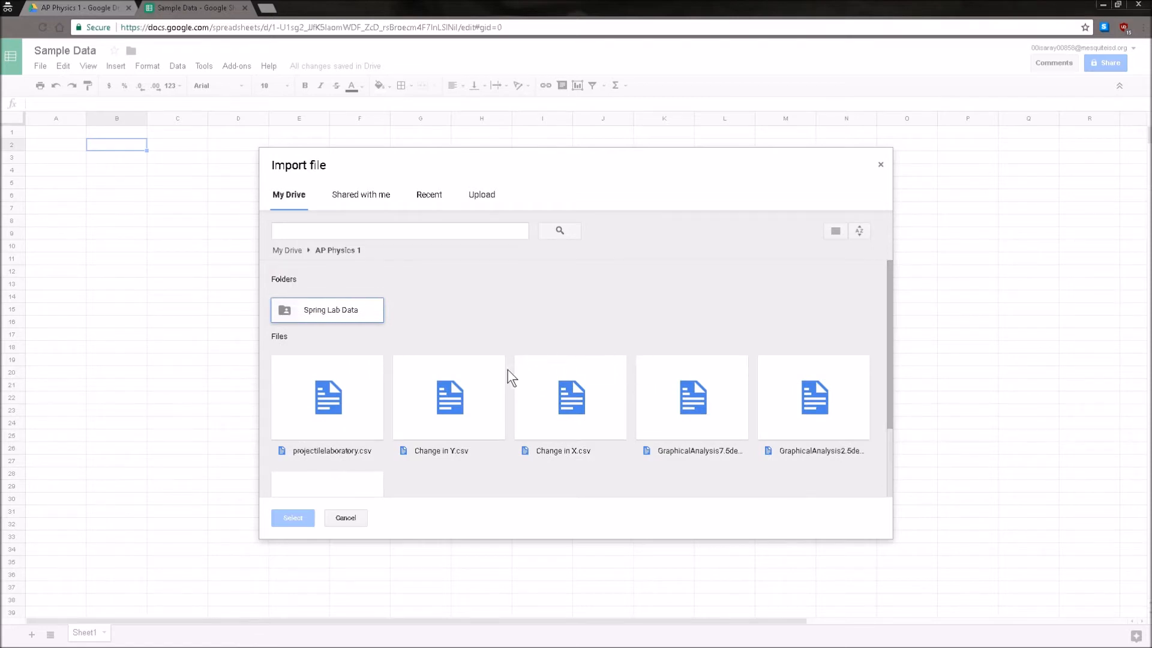
{"action": "left_click", "coordinate": [371, 401]}
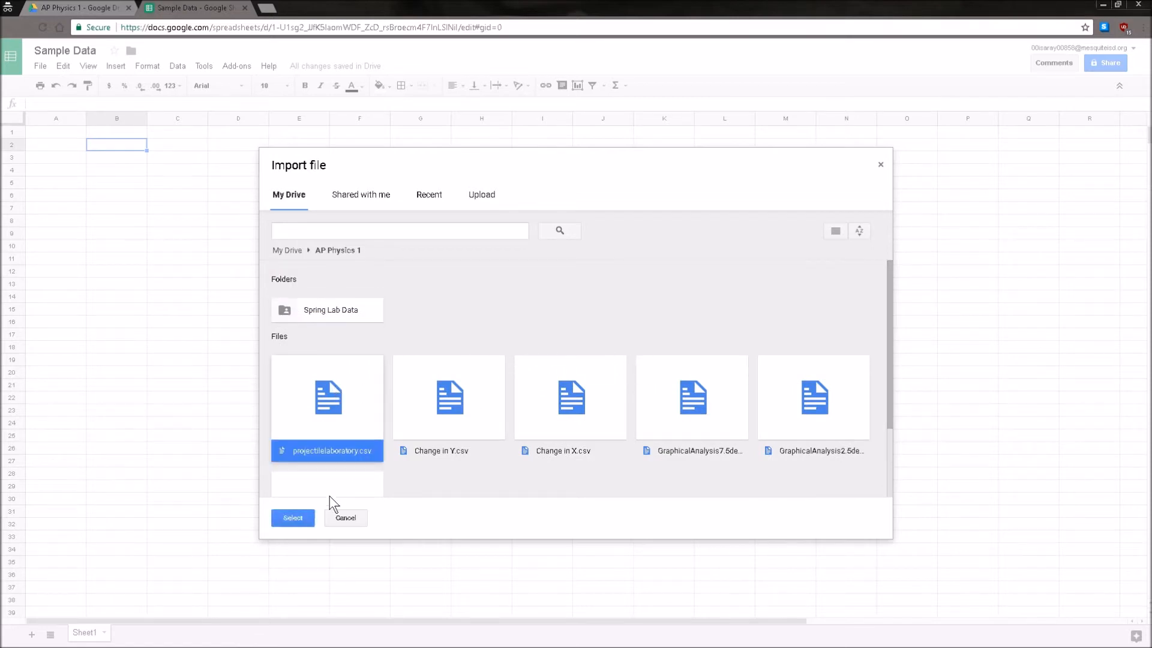
{"action": "left_click", "coordinate": [307, 520]}
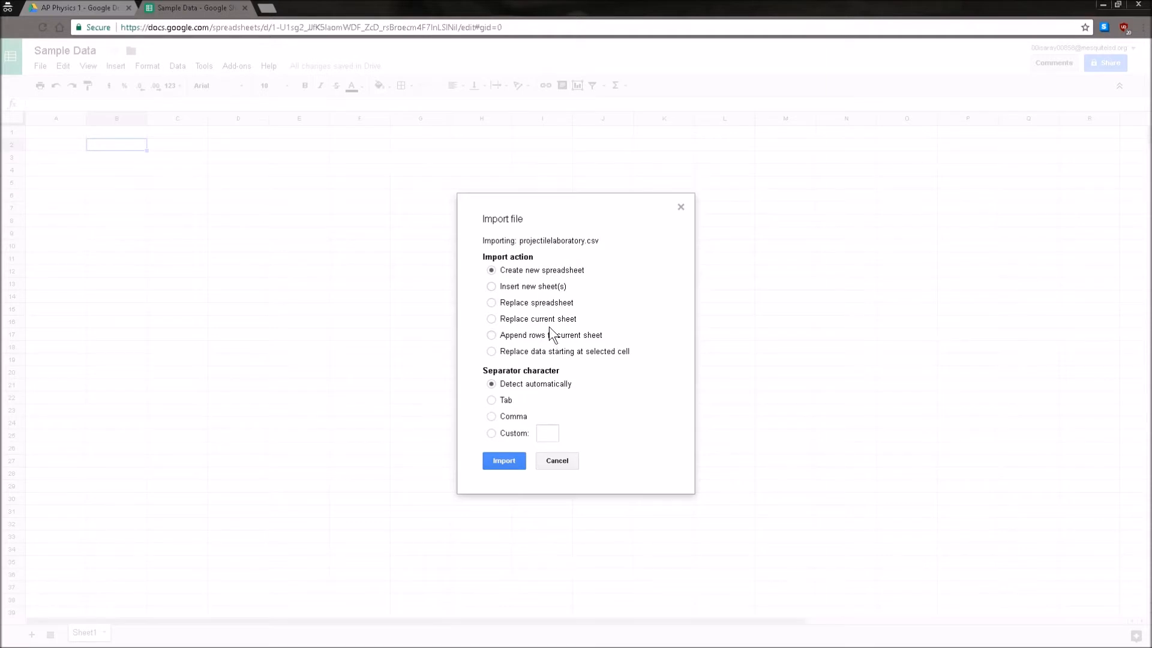
{"action": "left_click", "coordinate": [524, 352]}
{"action": "left_click", "coordinate": [504, 461]}
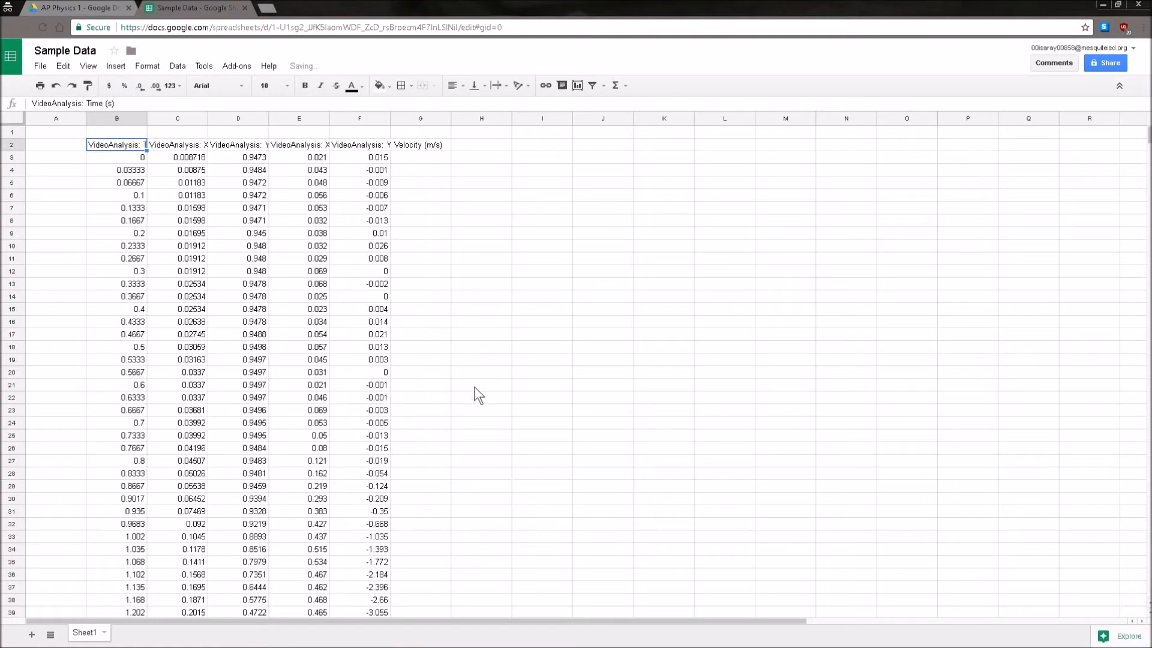
- Widen columns B through F so that each VideoAnalysis header fits in its own column
{"action": "scroll", "coordinate": [448, 370], "scroll_direction": "down", "scroll_amount": 5}
{"action": "scroll", "coordinate": [343, 444], "scroll_direction": "up", "scroll_amount": 5}
{"action": "left_click_drag", "start_coordinate": [147, 118], "coordinate": [410, 119]}
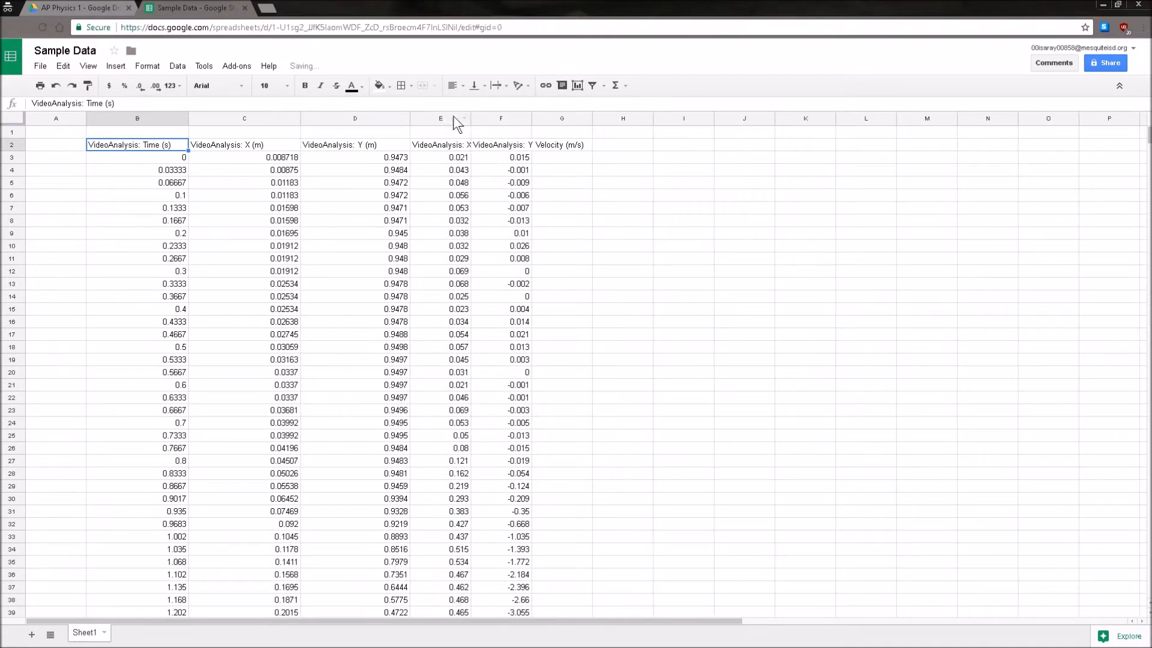
{"action": "left_click_drag", "start_coordinate": [470, 115], "coordinate": [532, 119]}
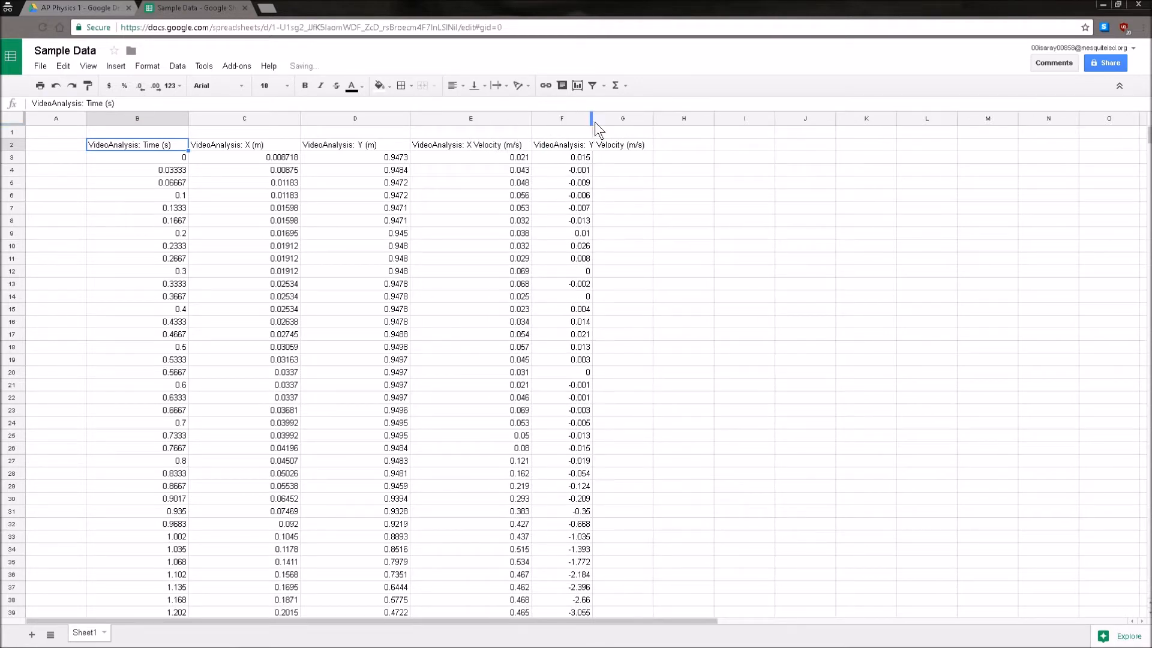
{"action": "left_click_drag", "start_coordinate": [593, 116], "coordinate": [645, 118]}
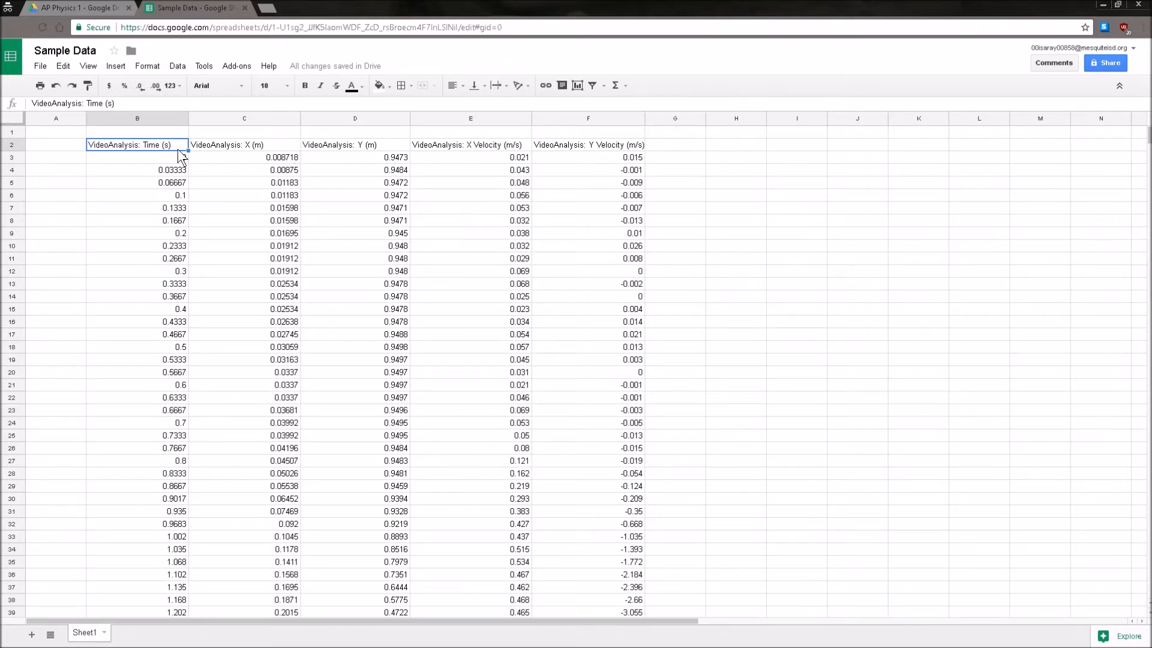
- Look through the imported data columns from the header row down to the last data row
{"action": "scroll", "coordinate": [157, 162], "scroll_direction": "down", "scroll_amount": 1}
{"action": "scroll", "coordinate": [193, 404], "scroll_direction": "down", "scroll_amount": 4}
{"action": "scroll", "coordinate": [368, 329], "scroll_direction": "up", "scroll_amount": 5}
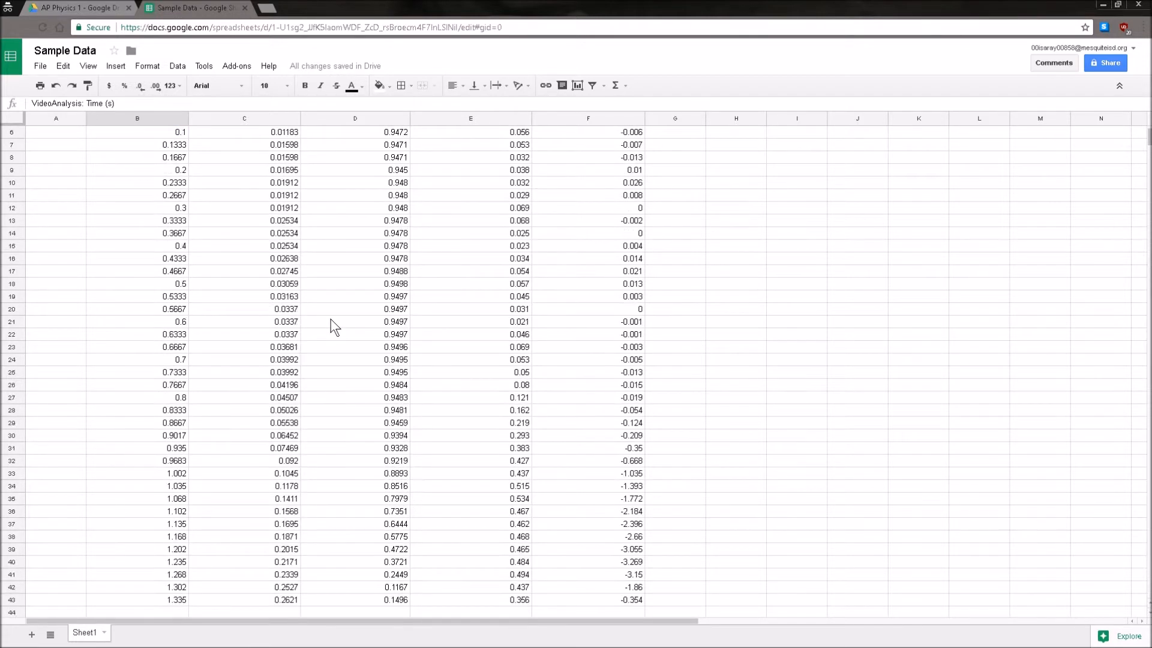
{"action": "scroll", "coordinate": [157, 210], "scroll_direction": "down", "scroll_amount": 5}
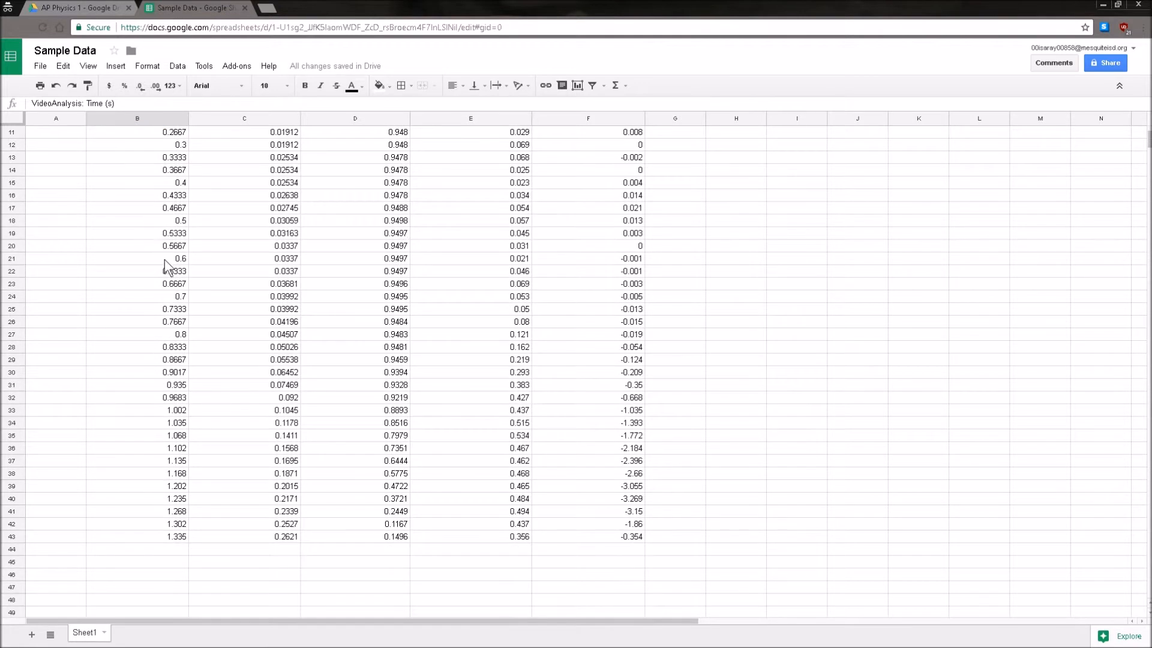
{"action": "scroll", "coordinate": [165, 264], "scroll_direction": "up", "scroll_amount": 5}
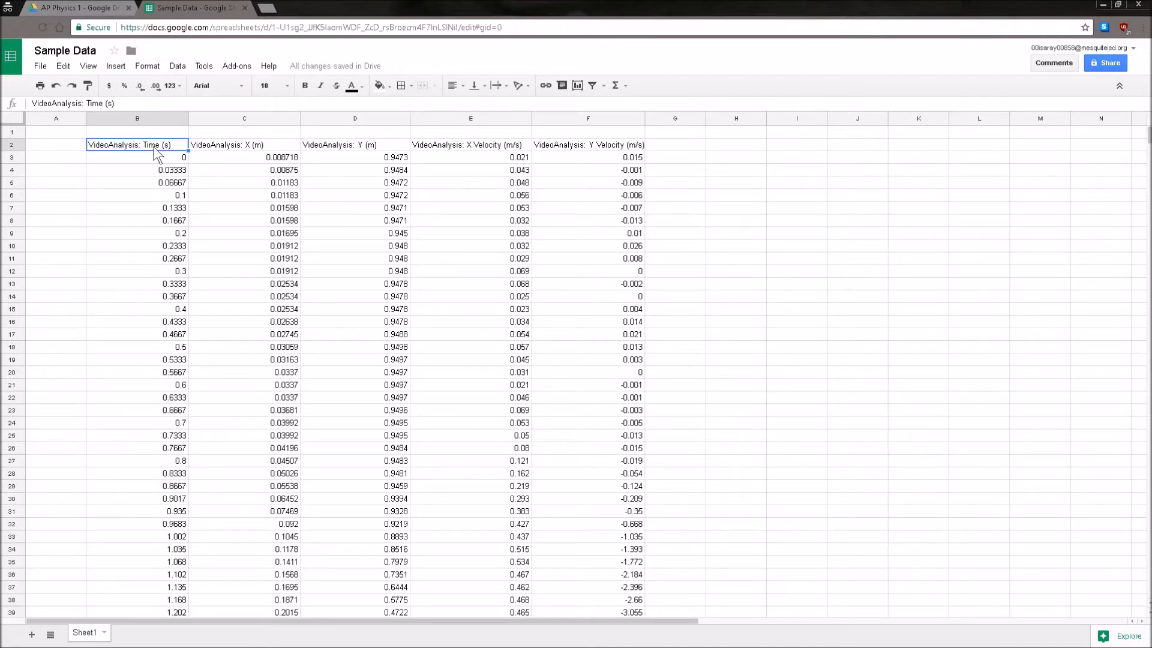
{"action": "scroll", "coordinate": [162, 282], "scroll_direction": "down", "scroll_amount": 4}
{"action": "scroll", "coordinate": [183, 348], "scroll_direction": "up", "scroll_amount": 3}
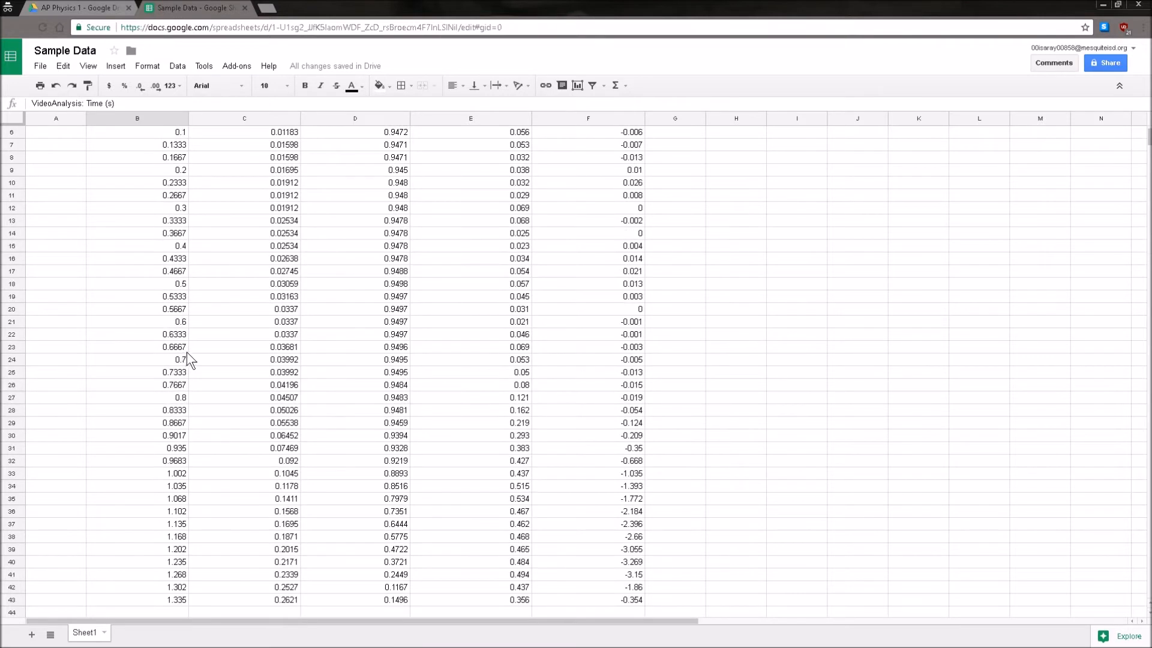
{"action": "scroll", "coordinate": [188, 359], "scroll_direction": "up", "scroll_amount": 2}
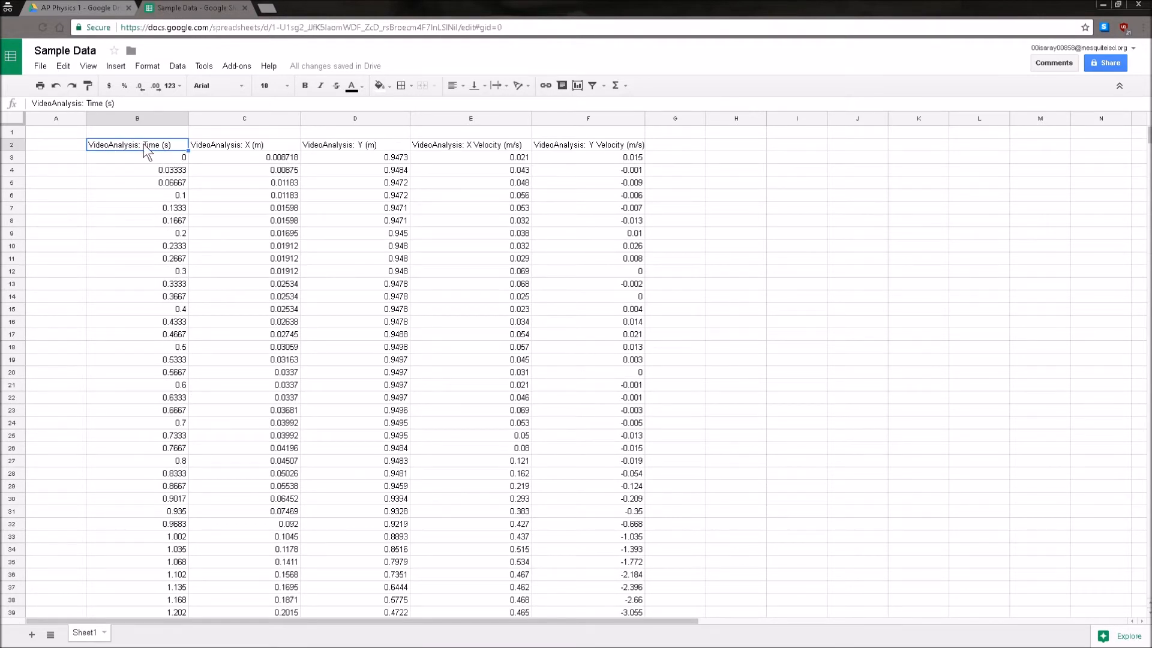
- Move the VideoAnalysis time column, header included, from B2:B43 to the empty area starting at cell B146
{"action": "scroll", "coordinate": [141, 157], "scroll_direction": "down", "scroll_amount": 3}
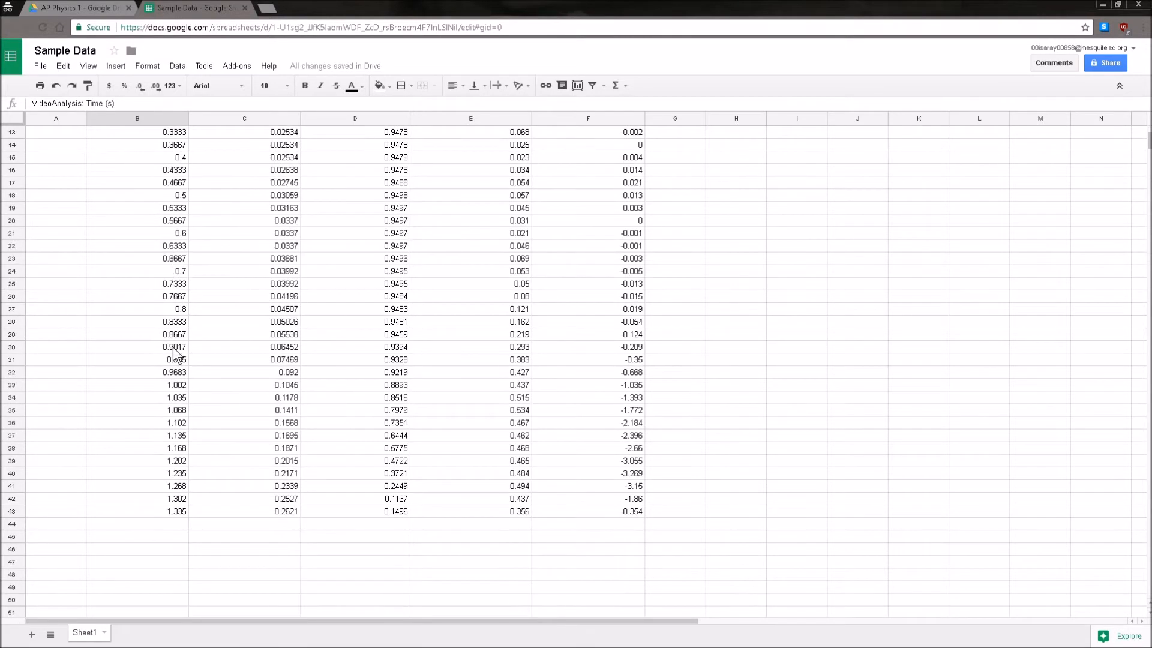
{"action": "left_click", "coordinate": [164, 511], "text": "shift"}
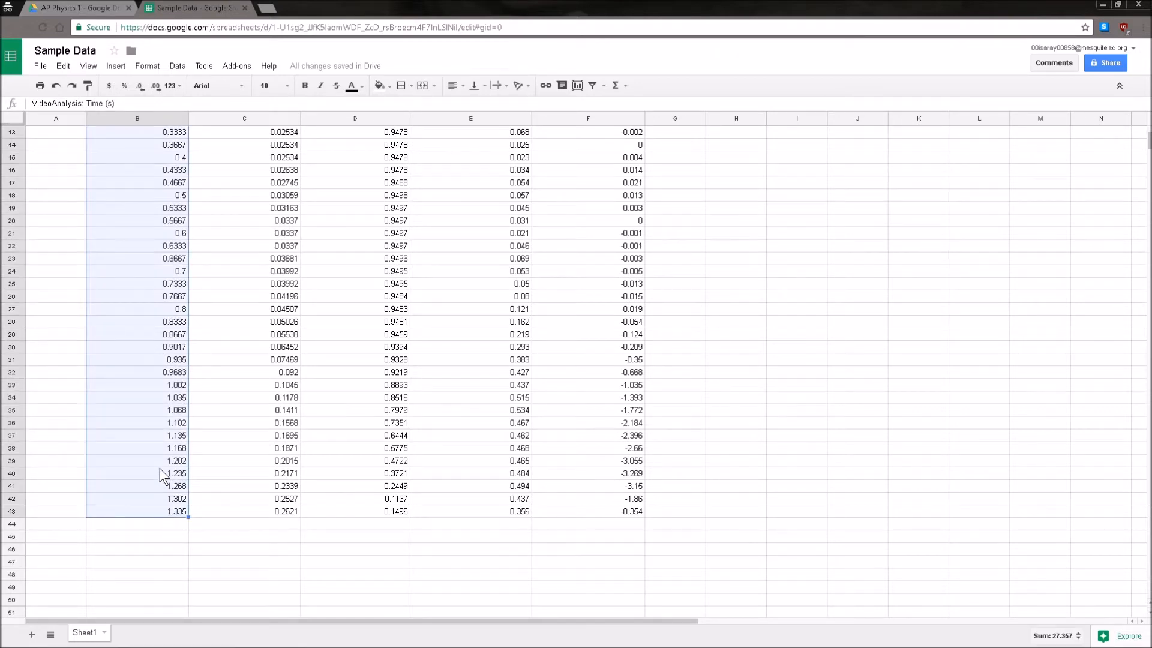
{"action": "scroll", "coordinate": [159, 468], "scroll_direction": "up", "scroll_amount": 3}
{"action": "scroll", "coordinate": [309, 399], "scroll_direction": "down", "scroll_amount": 2}
{"action": "scroll", "coordinate": [165, 196], "scroll_direction": "up", "scroll_amount": 3}
{"action": "scroll", "coordinate": [418, 354], "scroll_direction": "down", "scroll_amount": 3}
{"action": "left_click", "coordinate": [627, 574], "text": "shift"}
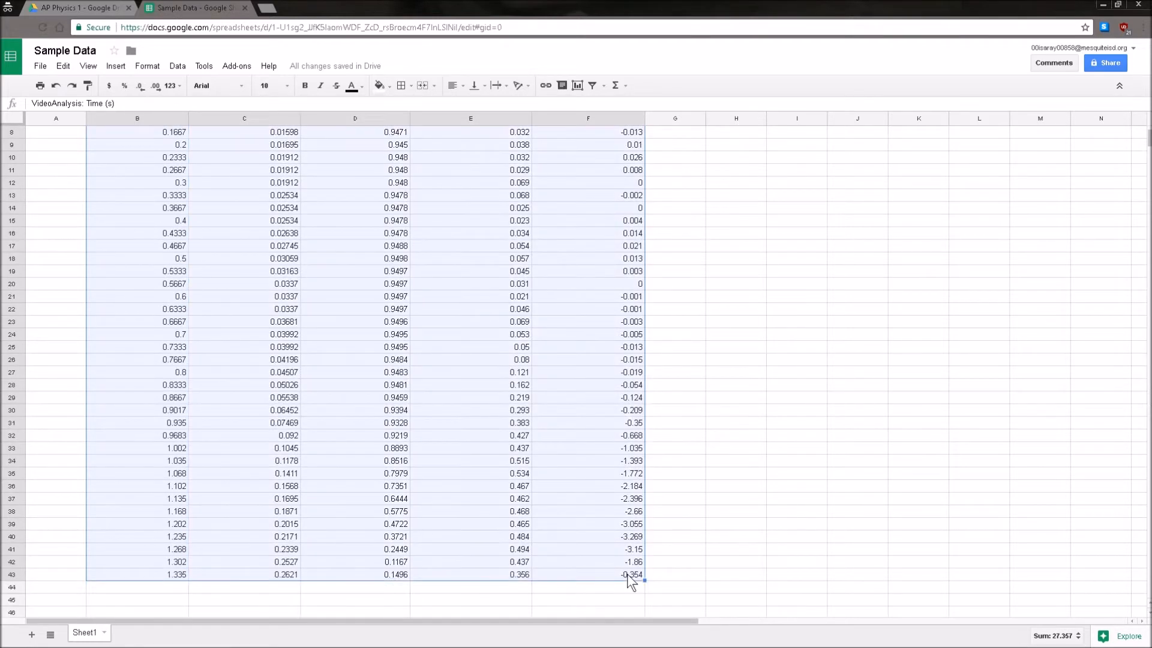
{"action": "left_click", "coordinate": [163, 574], "text": "shift"}
{"action": "scroll", "coordinate": [159, 379], "scroll_direction": "up", "scroll_amount": 2}
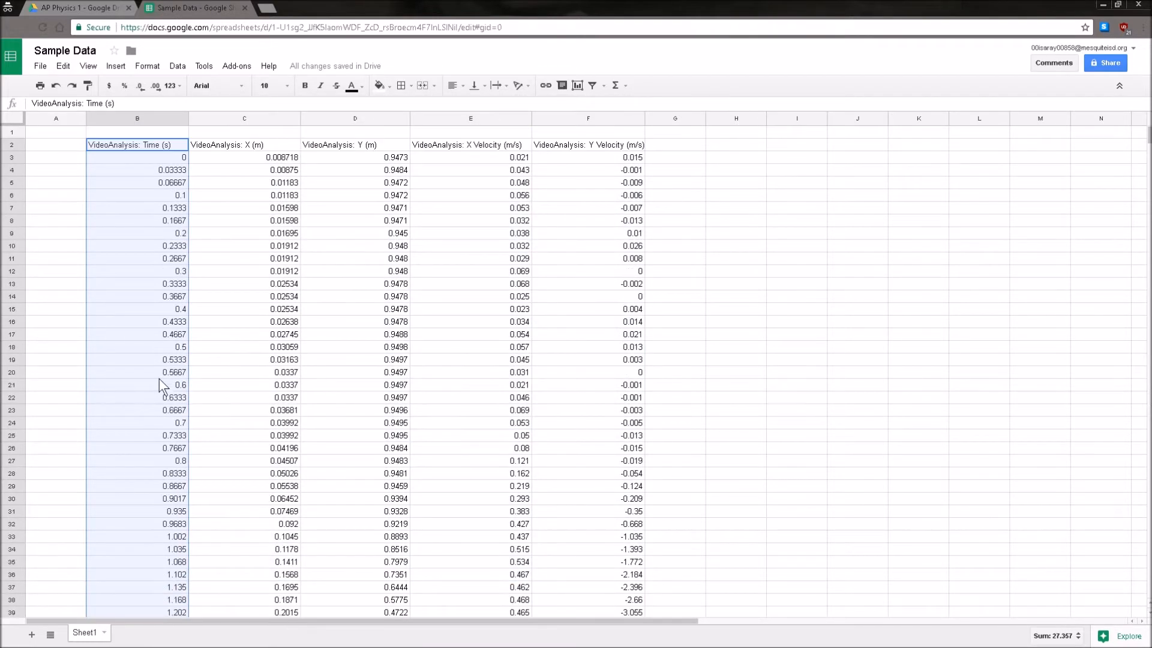
{"action": "right_click", "coordinate": [158, 241]}
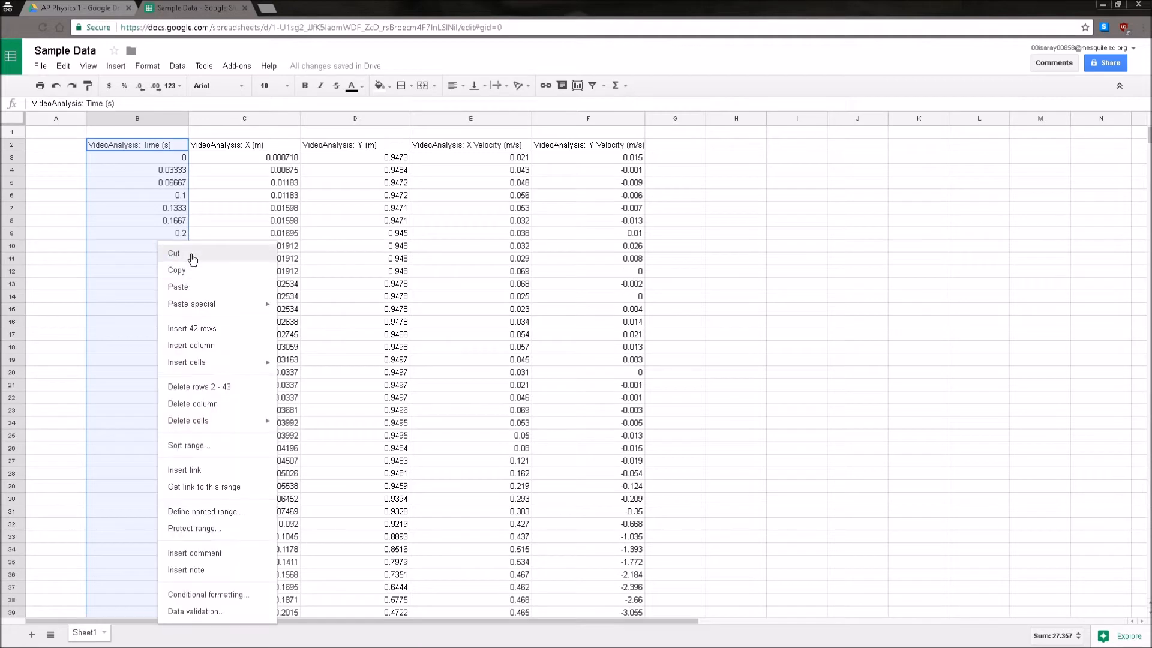
{"action": "left_click", "coordinate": [192, 259]}
{"action": "scroll", "coordinate": [218, 354], "scroll_direction": "down", "scroll_amount": 20}
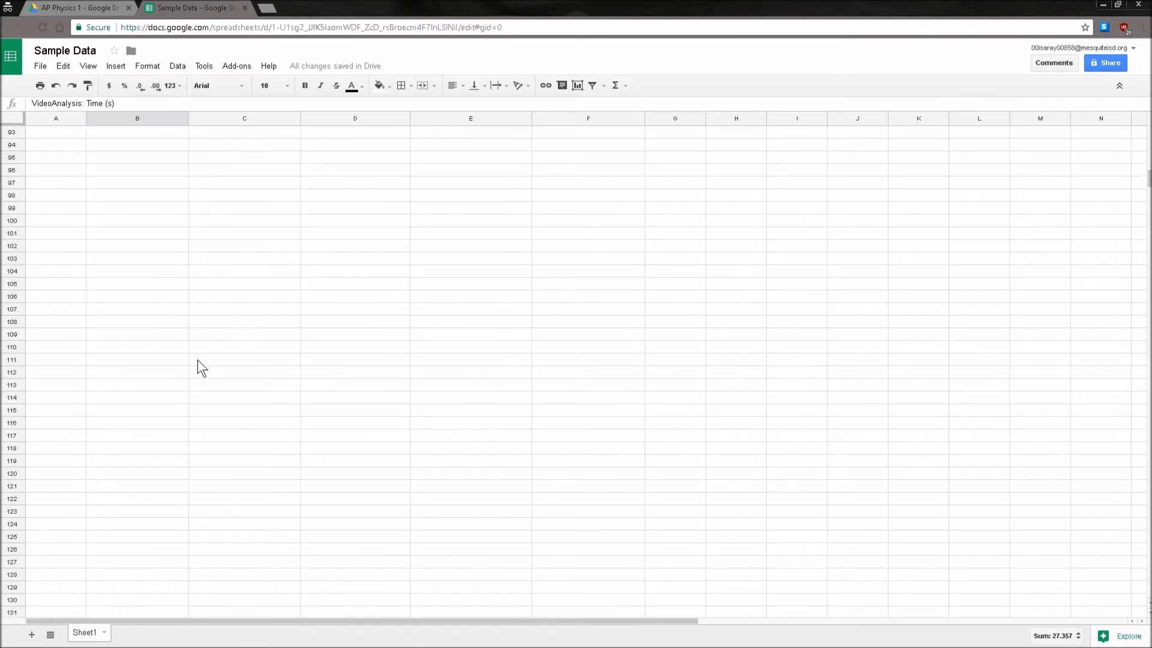
{"action": "scroll", "coordinate": [188, 357], "scroll_direction": "down", "scroll_amount": 3}
{"action": "left_click", "coordinate": [170, 360]}
{"action": "right_click", "coordinate": [168, 358]}
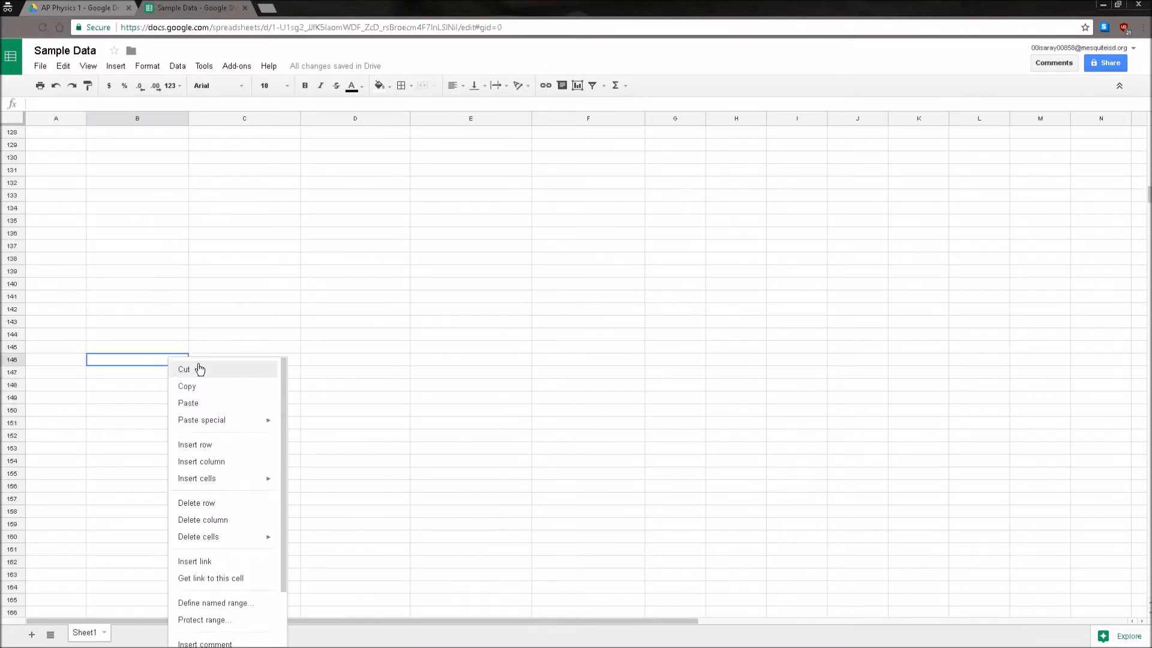
{"action": "left_click", "coordinate": [224, 405]}
{"action": "scroll", "coordinate": [236, 398], "scroll_direction": "up", "scroll_amount": 20}
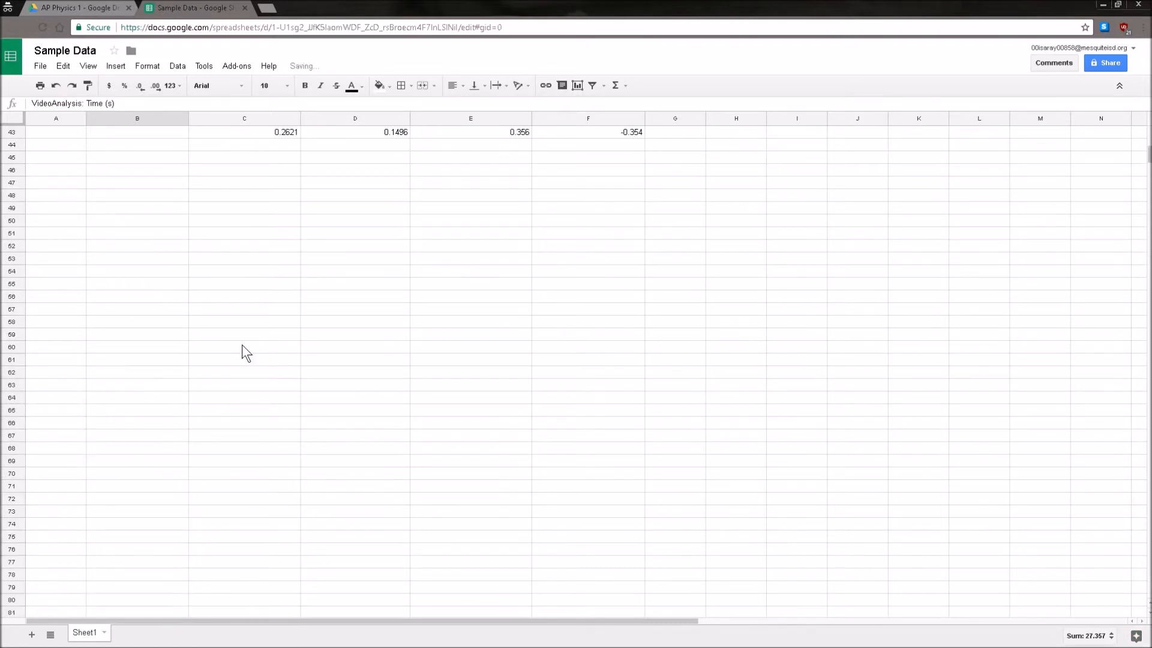
- Move the X, Y, X Velocity and Y Velocity columns, headers included, from C2:F43 to C146, beside the relocated time column
{"action": "scroll", "coordinate": [241, 340], "scroll_direction": "up", "scroll_amount": 5}
{"action": "left_click", "coordinate": [244, 131]}
{"action": "scroll", "coordinate": [420, 270], "scroll_direction": "down", "scroll_amount": 4}
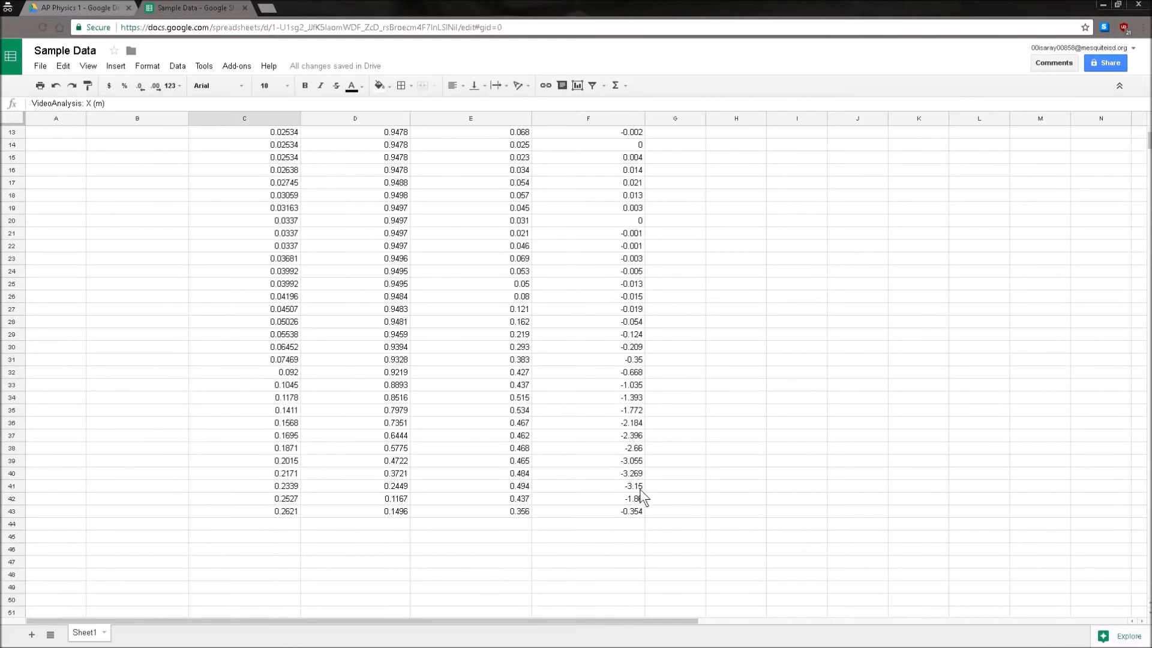
{"action": "left_click", "coordinate": [618, 505], "text": "shift"}
{"action": "right_click", "coordinate": [482, 400]}
{"action": "left_click", "coordinate": [529, 412]}
{"action": "scroll", "coordinate": [429, 390], "scroll_direction": "down", "scroll_amount": 20}
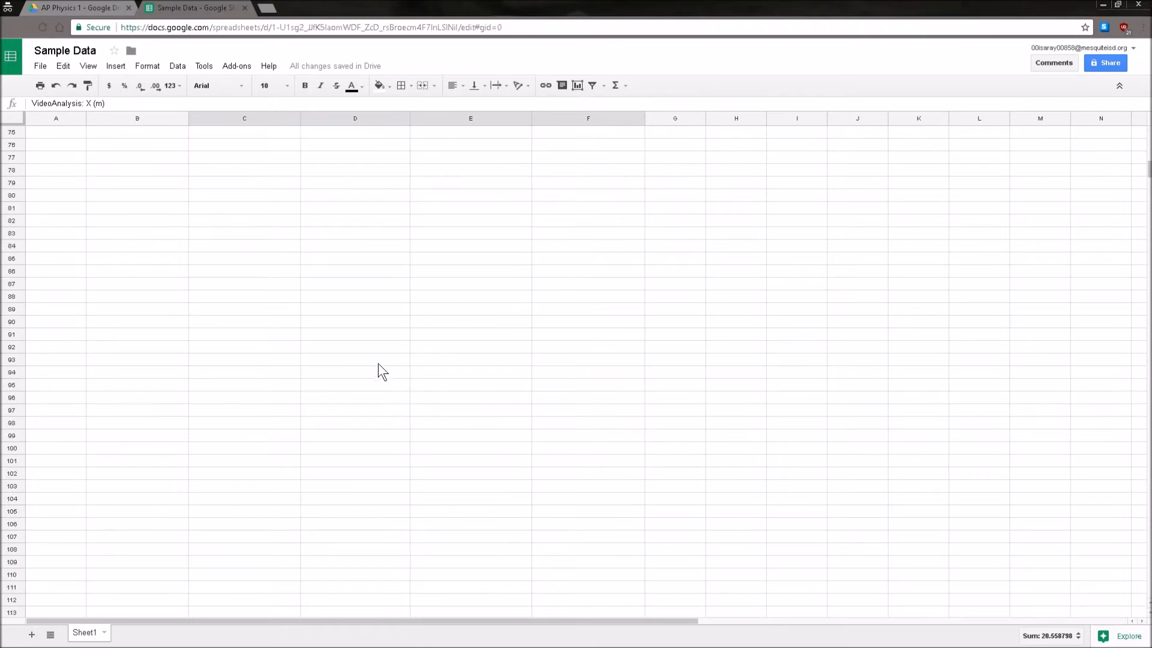
{"action": "left_click", "coordinate": [251, 392]}
{"action": "right_click", "coordinate": [250, 396]}
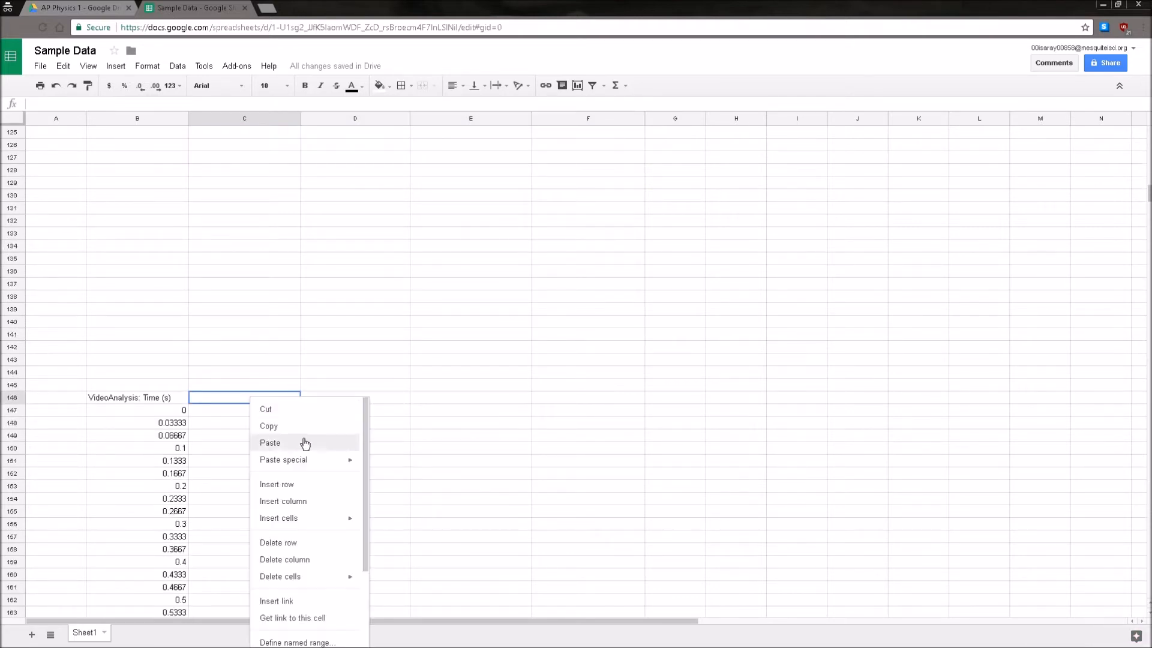
{"action": "left_click", "coordinate": [305, 444]}
{"action": "scroll", "coordinate": [686, 391], "scroll_direction": "down", "scroll_amount": 3}
{"action": "left_click", "coordinate": [737, 425]}
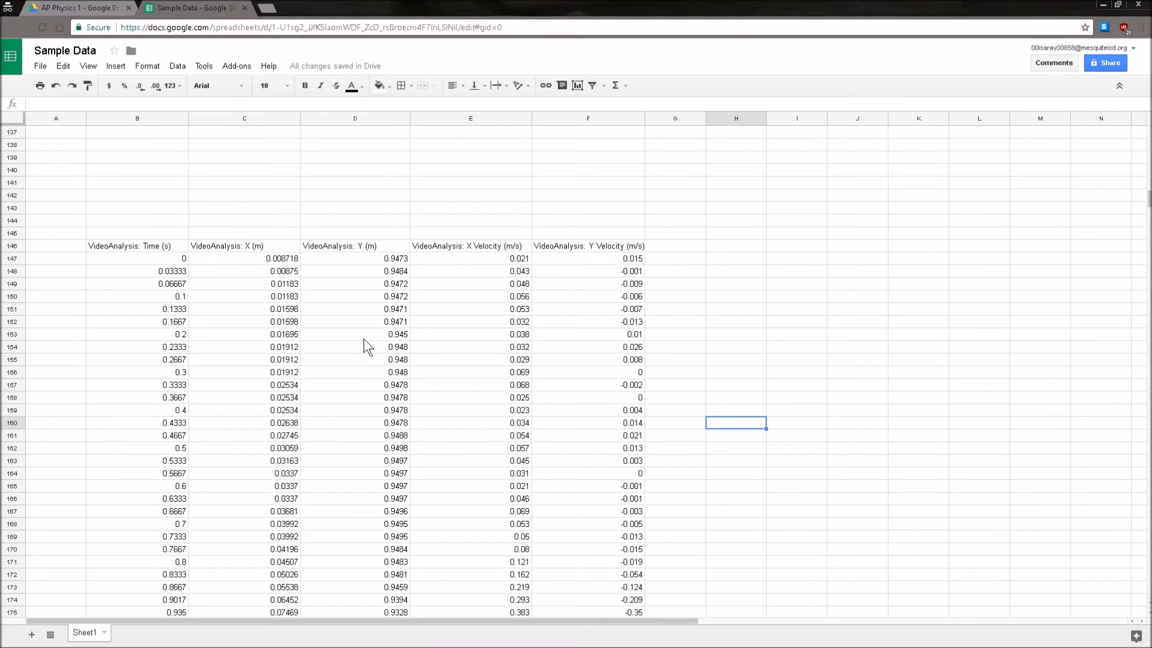
- Add a bottom border beneath the VideoAnalysis header row B146:F146
{"action": "left_click", "coordinate": [134, 247]}
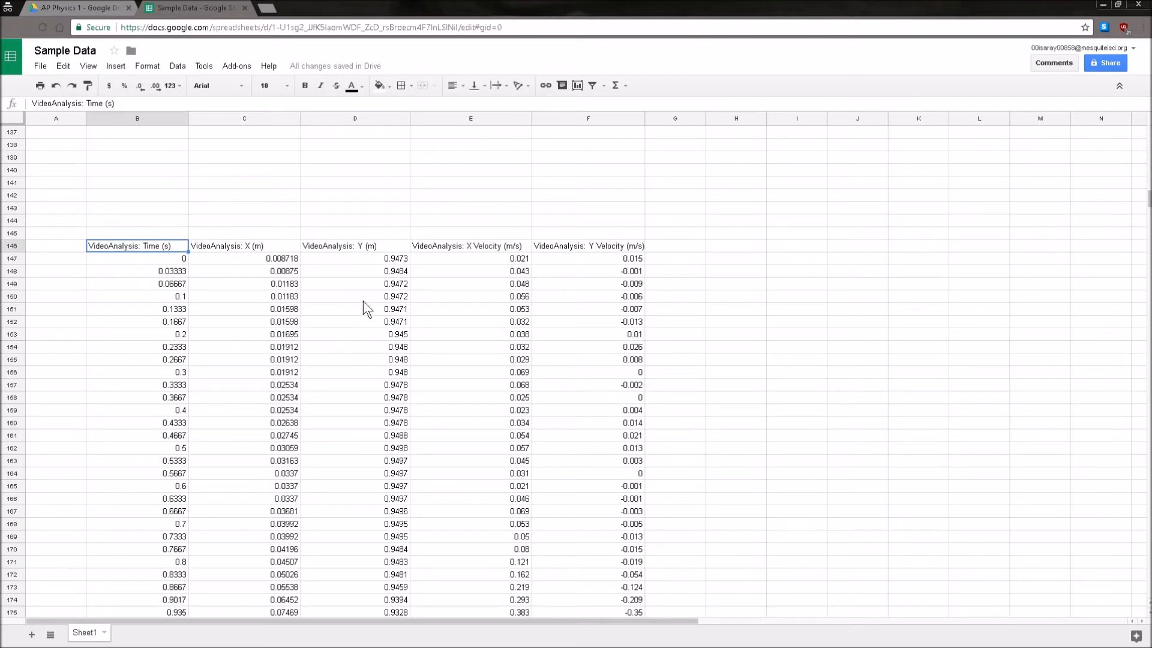
{"action": "left_click", "coordinate": [568, 246], "text": "shift"}
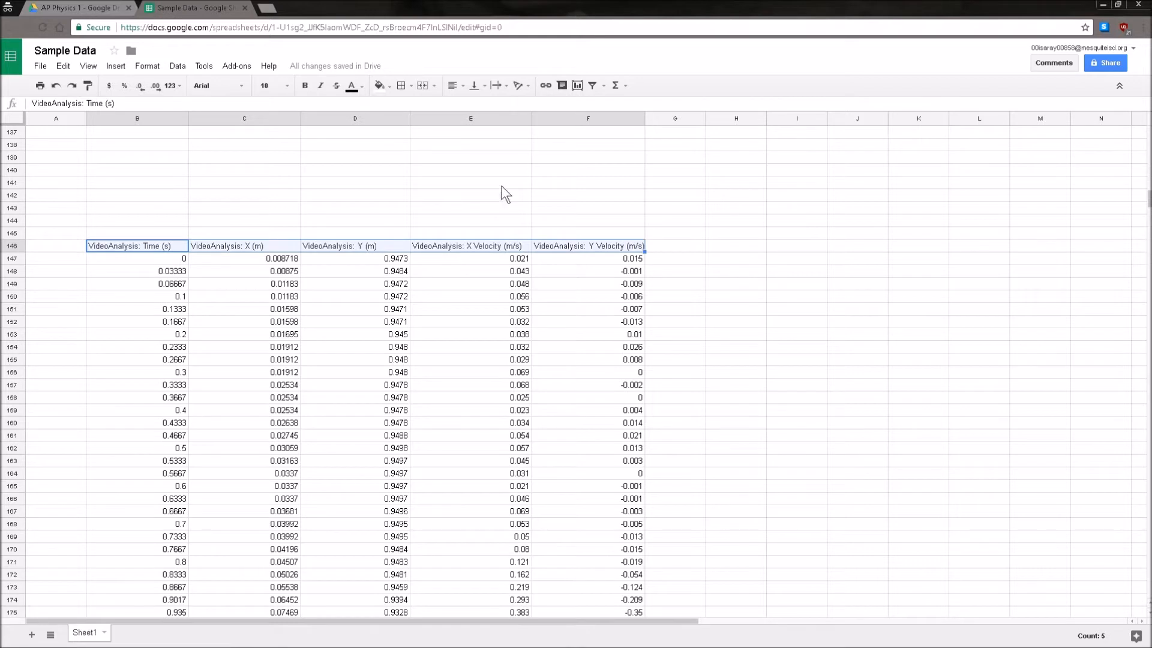
{"action": "left_click", "coordinate": [404, 87]}
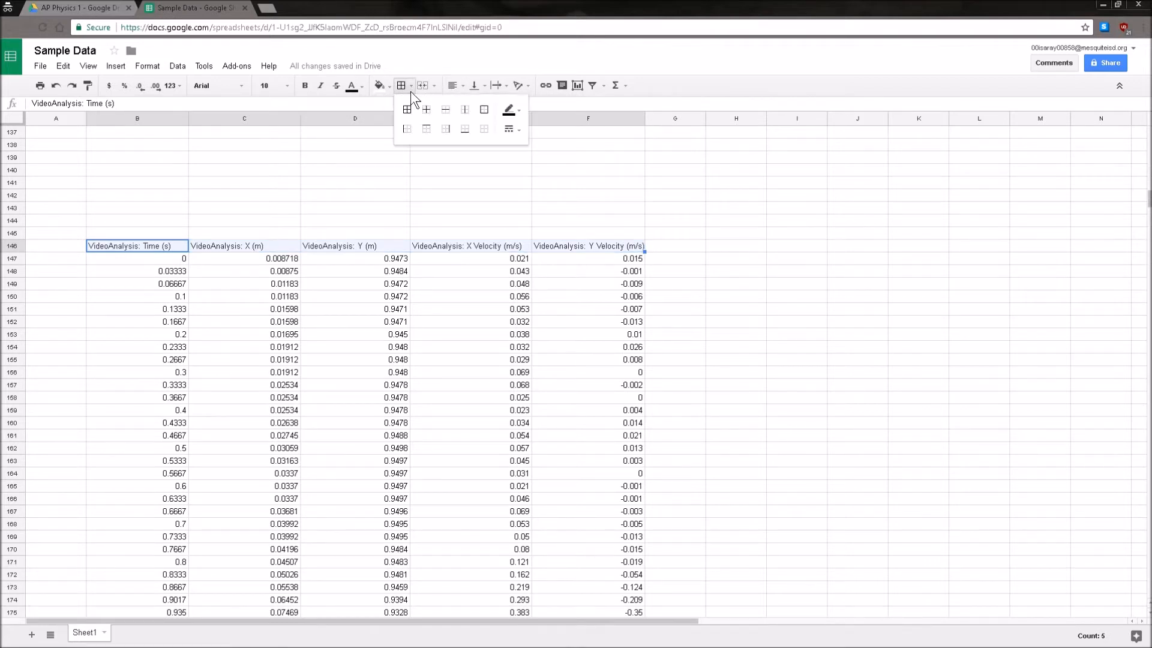
{"action": "left_click", "coordinate": [464, 129]}
{"action": "left_click", "coordinate": [443, 263]}
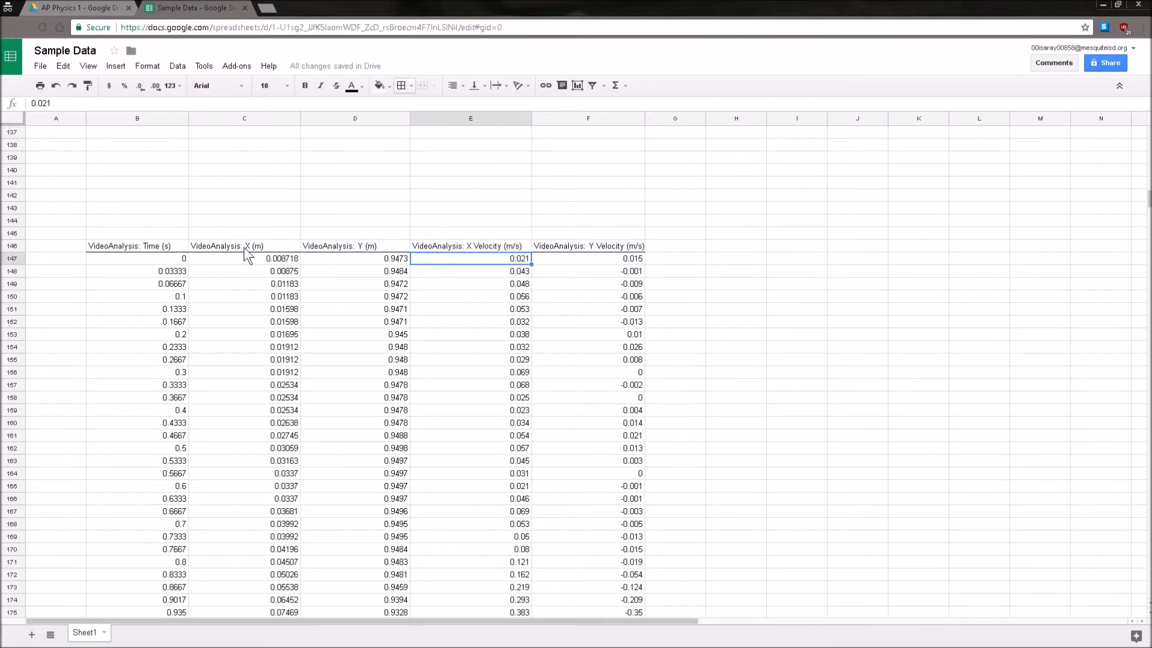
- Draw an outer border around the whole data table, B146:F187
{"action": "left_click_drag", "start_coordinate": [126, 247], "coordinate": [596, 489]}
{"action": "scroll", "coordinate": [462, 250], "scroll_direction": "up", "scroll_amount": 2}
{"action": "left_click", "coordinate": [402, 85]}
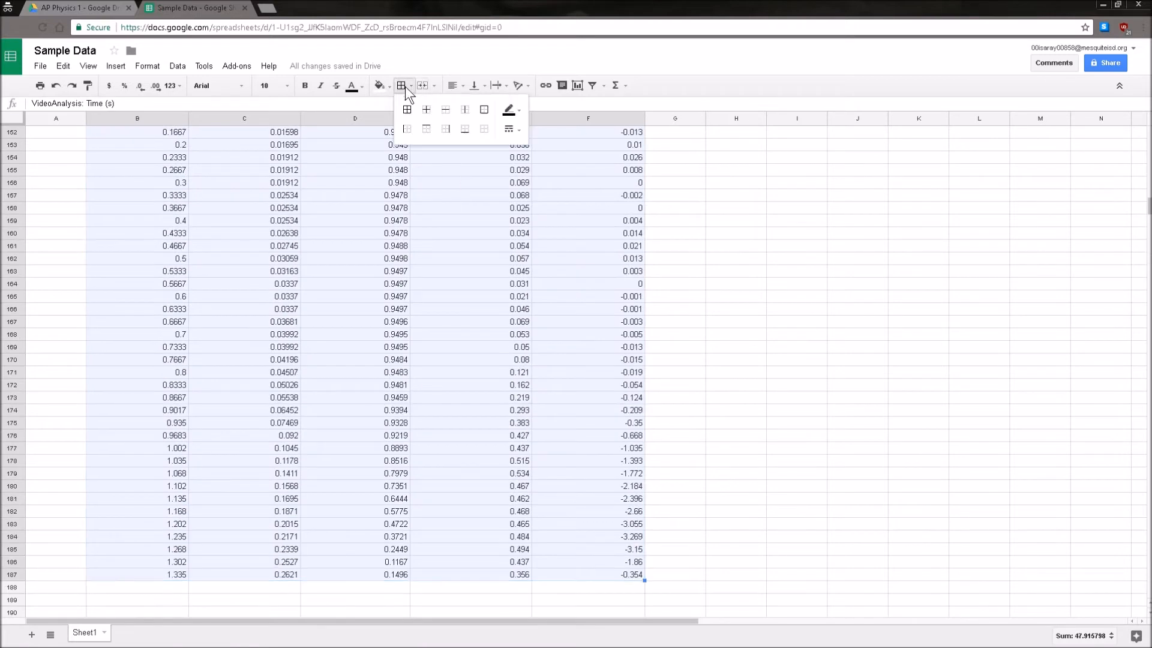
{"action": "left_click", "coordinate": [484, 109]}
{"action": "scroll", "coordinate": [690, 300], "scroll_direction": "up", "scroll_amount": 3}
{"action": "left_click", "coordinate": [702, 348]}
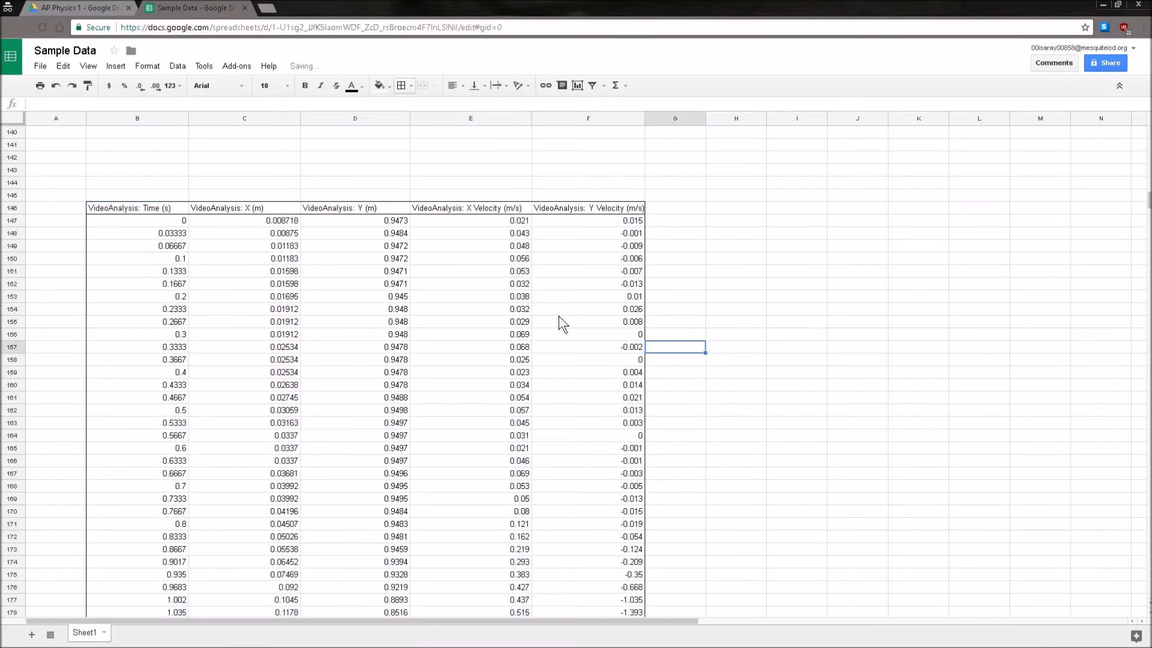
- Fill the header row B146:F146 with a light blue-grey background color
{"action": "left_click_drag", "start_coordinate": [169, 208], "coordinate": [567, 208]}
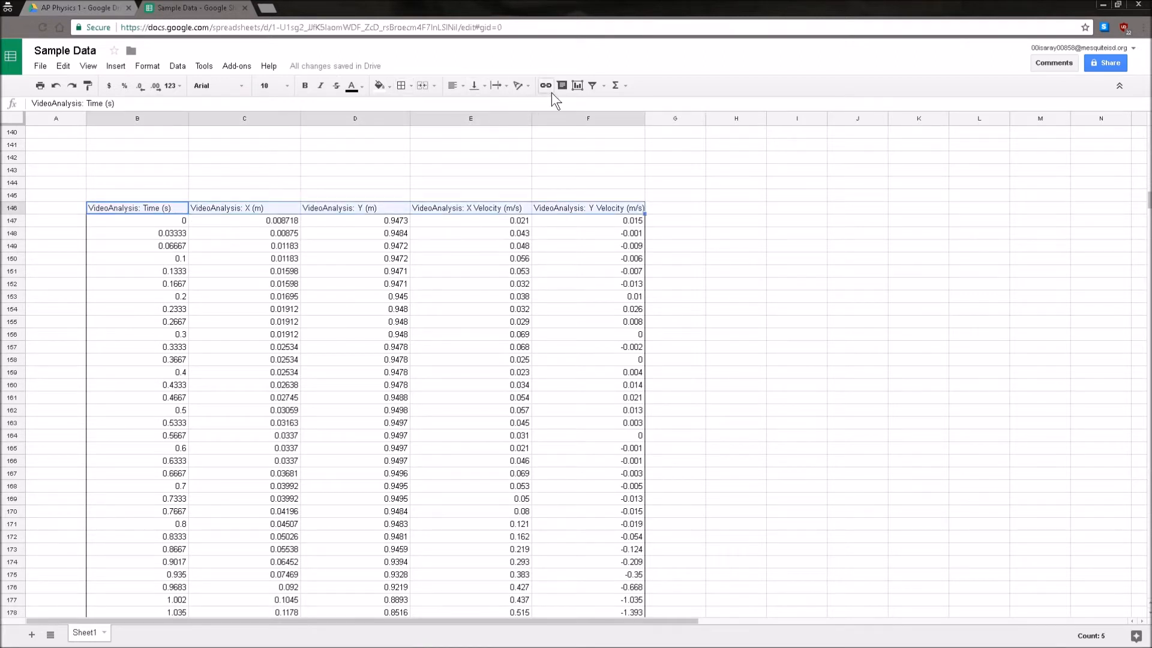
{"action": "left_click", "coordinate": [360, 87]}
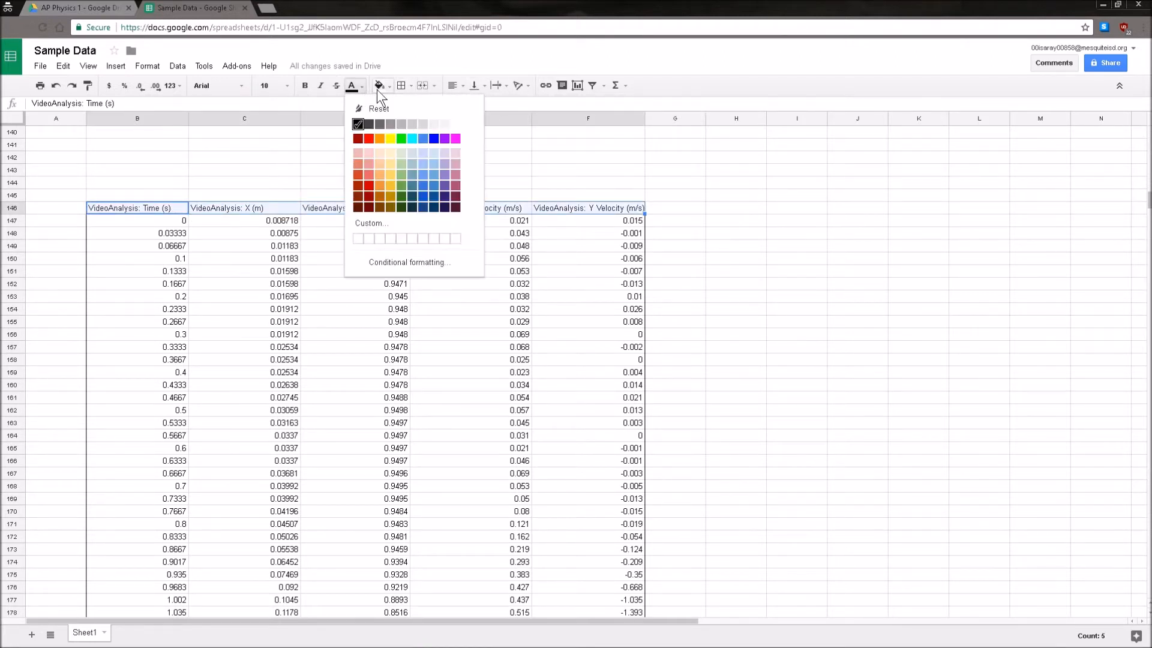
{"action": "left_click", "coordinate": [378, 87]}
{"action": "left_click", "coordinate": [440, 165]}
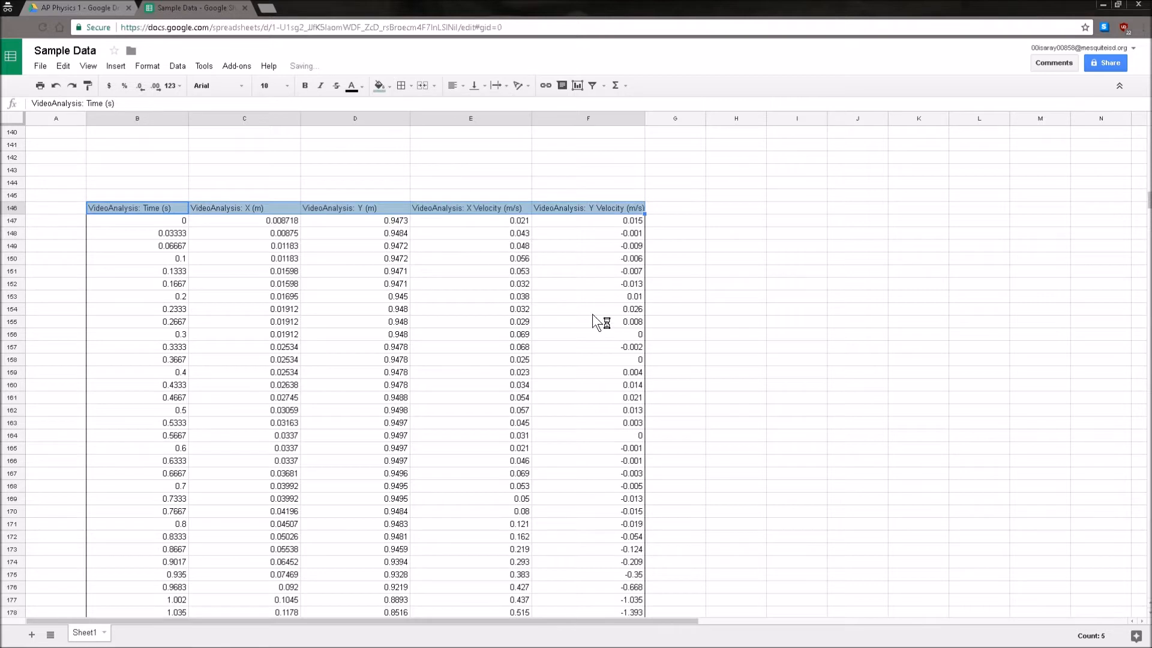
{"action": "left_click", "coordinate": [578, 312]}
- Fill the time values in B147:B187 with yellow
{"action": "left_click_drag", "start_coordinate": [165, 220], "coordinate": [191, 566]}
{"action": "scroll", "coordinate": [191, 567], "scroll_direction": "up", "scroll_amount": 3}
{"action": "left_click", "coordinate": [379, 85]}
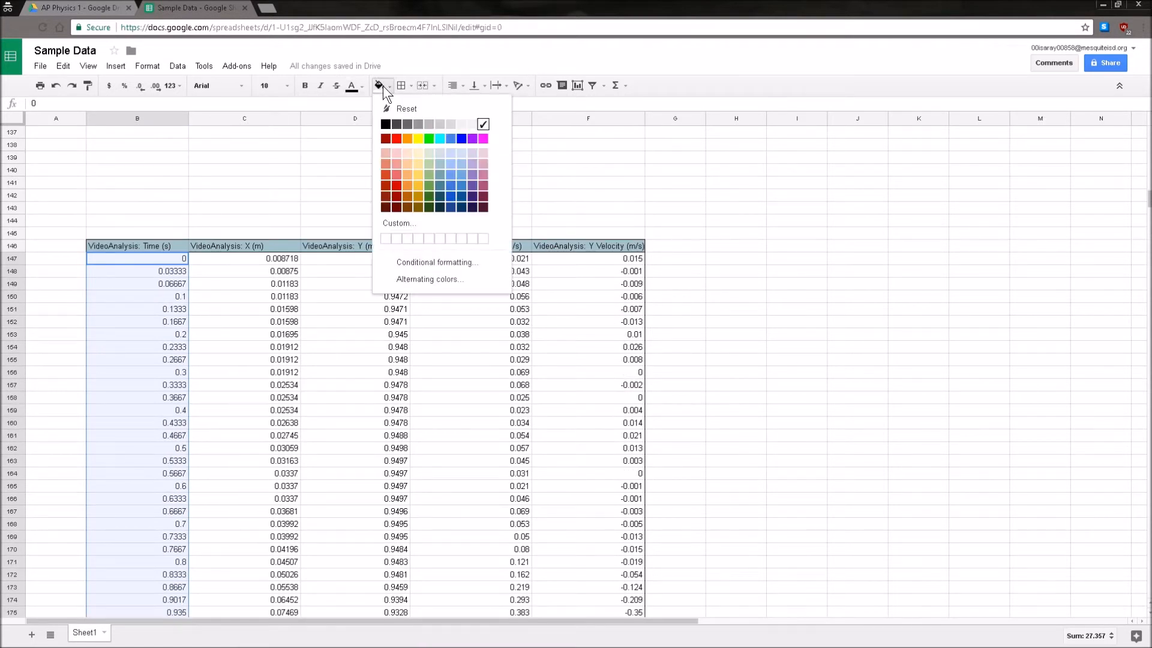
{"action": "left_click", "coordinate": [418, 138]}
- Fill the X position values in C147:C187 with green
{"action": "left_click", "coordinate": [255, 263]}
{"action": "scroll", "coordinate": [276, 527], "scroll_direction": "down", "scroll_amount": 5}
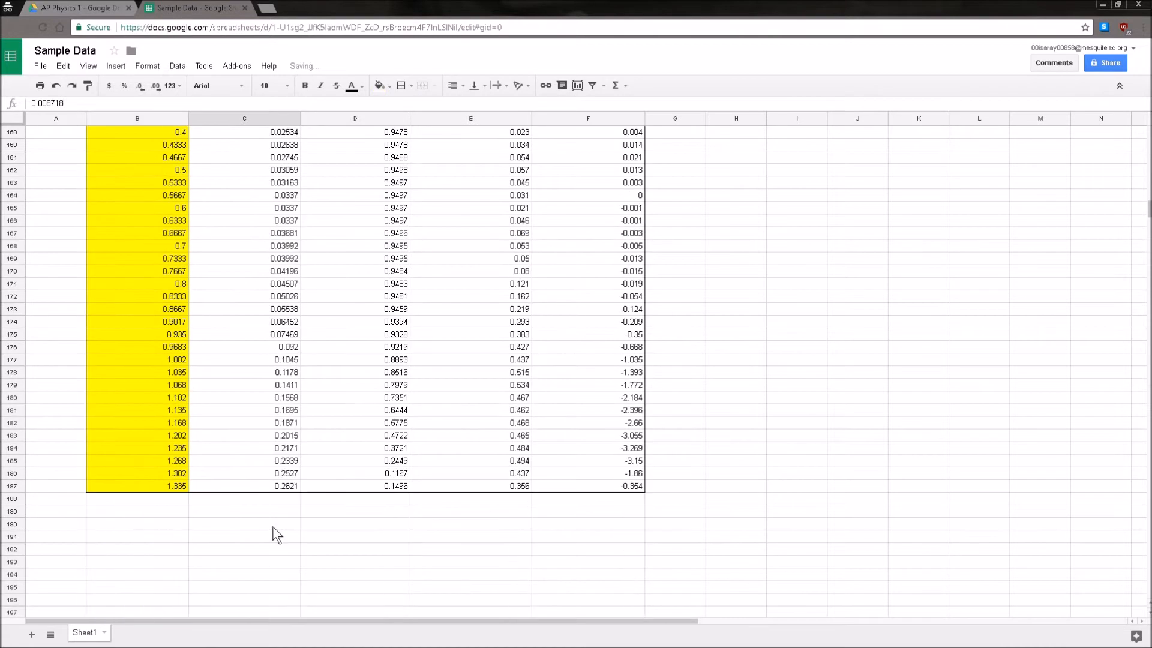
{"action": "left_click", "coordinate": [272, 491], "text": "shift"}
{"action": "left_click", "coordinate": [379, 85]}
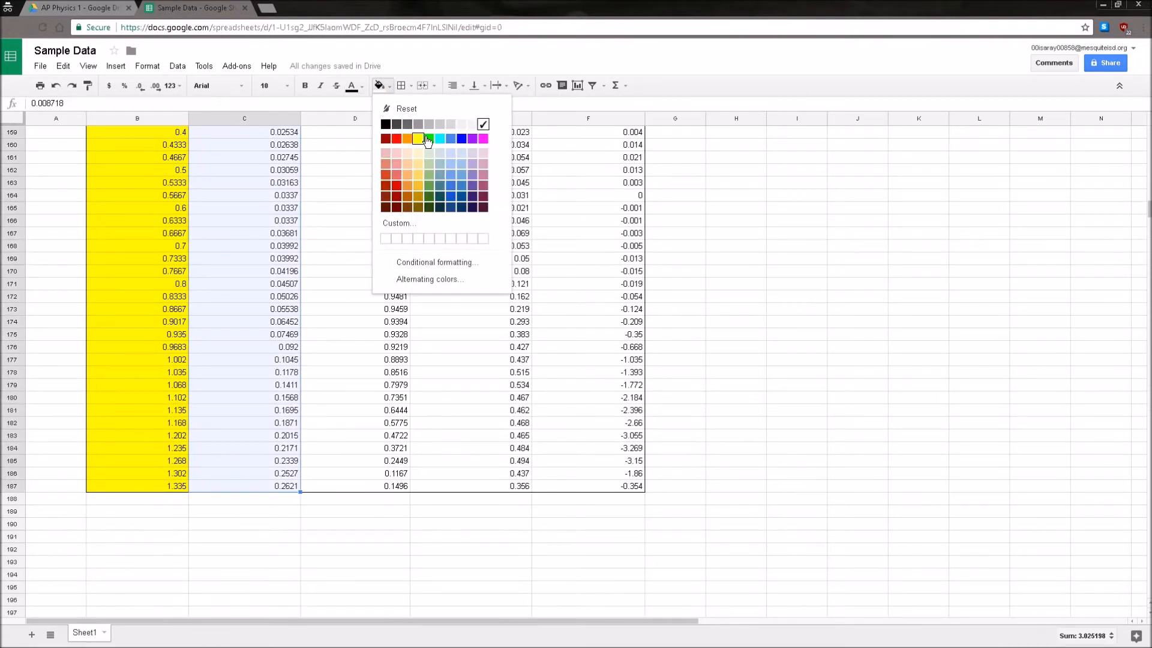
{"action": "left_click", "coordinate": [431, 139]}
{"action": "scroll", "coordinate": [360, 216], "scroll_direction": "up", "scroll_amount": 3}
{"action": "left_click", "coordinate": [348, 200]}
{"action": "scroll", "coordinate": [360, 534], "scroll_direction": "down", "scroll_amount": 2}
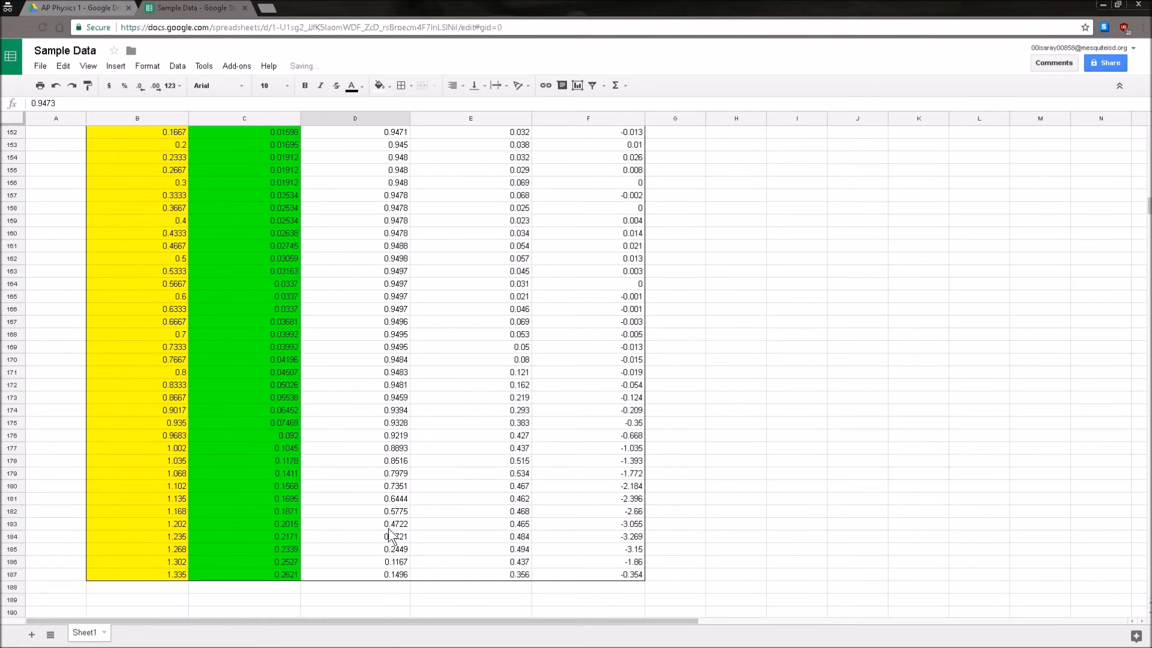
{"action": "left_click", "coordinate": [394, 574], "text": "shift"}
- Select the Y Velocity values F147:F187 together with the nonadjacent Y values D147:D187 and fill both ranges with yellow
{"action": "scroll", "coordinate": [595, 178], "scroll_direction": "up", "scroll_amount": 3}
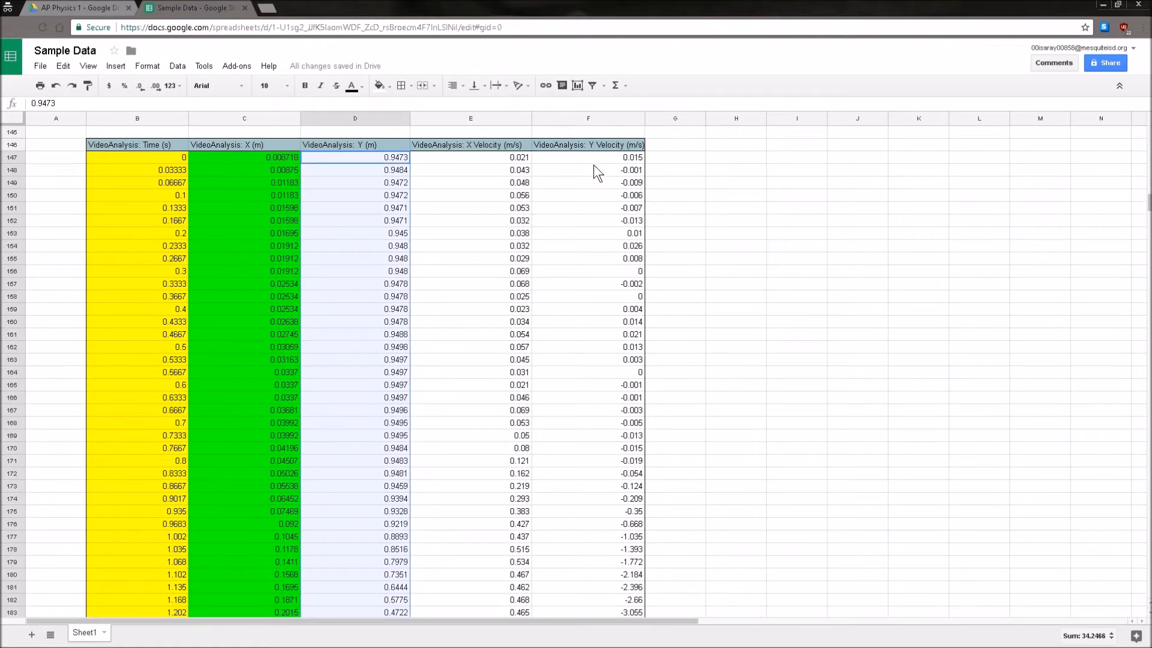
{"action": "left_click", "coordinate": [593, 165]}
{"action": "scroll", "coordinate": [592, 204], "scroll_direction": "down", "scroll_amount": 3}
{"action": "left_click", "coordinate": [593, 539], "text": "shift"}
{"action": "scroll", "coordinate": [419, 430], "scroll_direction": "up", "scroll_amount": 3}
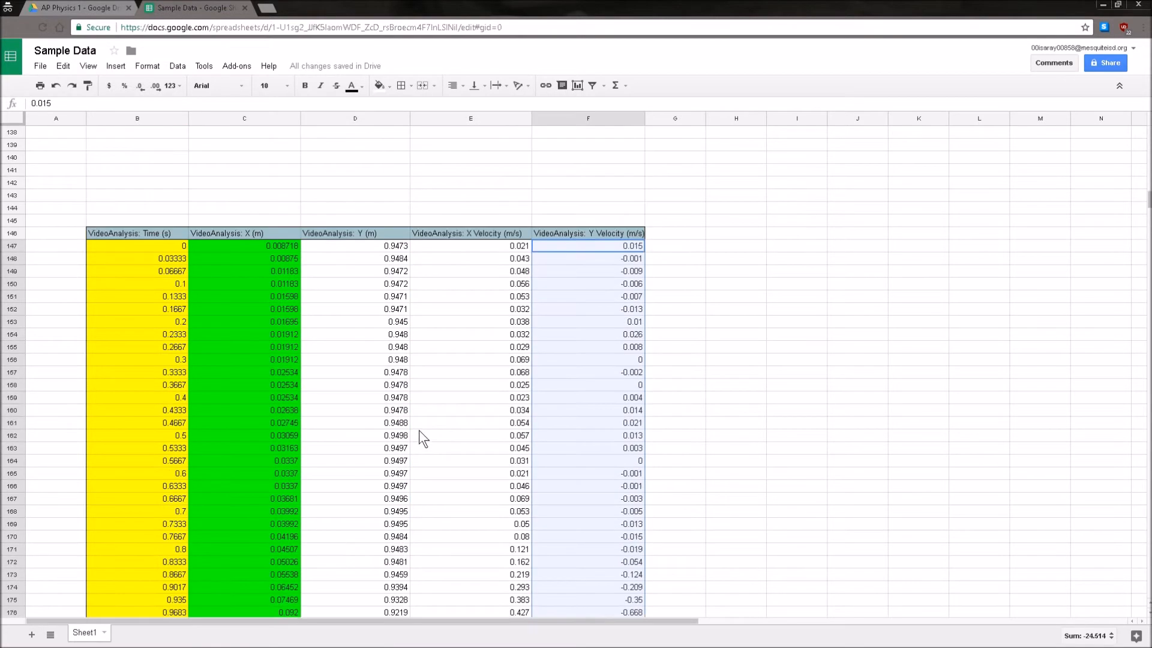
{"action": "left_click", "coordinate": [379, 247], "text": "ctrl"}
{"action": "scroll", "coordinate": [379, 246], "scroll_direction": "down", "scroll_amount": 3}
{"action": "left_click", "coordinate": [397, 564], "text": "ctrl+shift"}
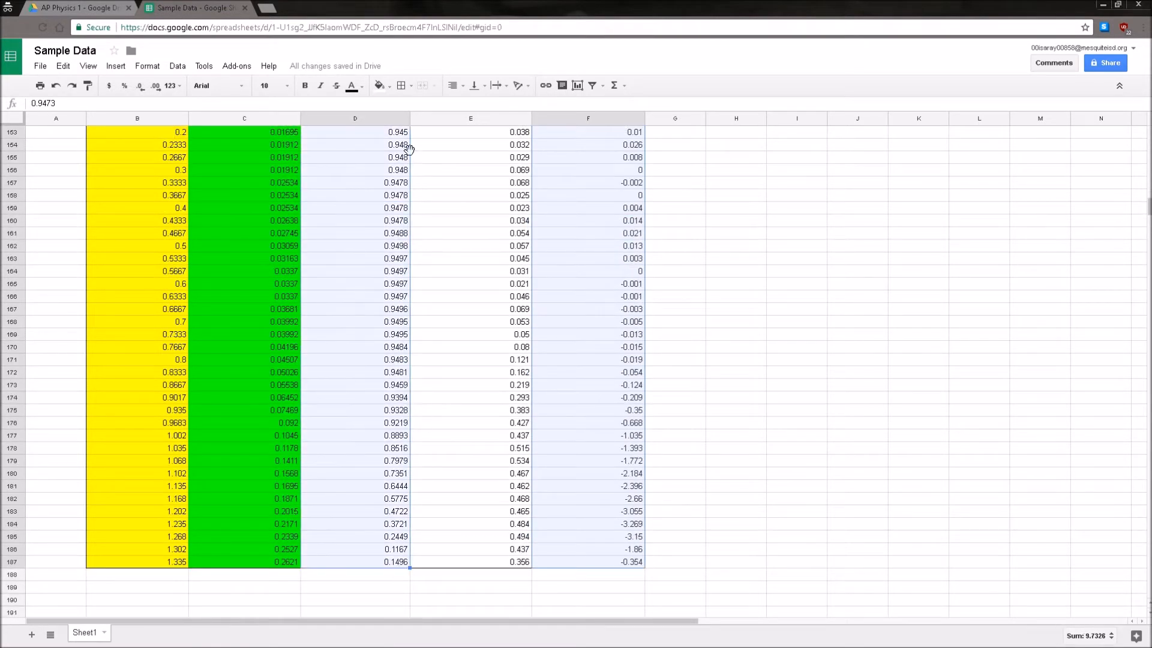
{"action": "left_click", "coordinate": [387, 84]}
{"action": "left_click", "coordinate": [419, 139]}
- Fill the X Velocity values in E147:E187 with green
{"action": "scroll", "coordinate": [470, 238], "scroll_direction": "up", "scroll_amount": 3}
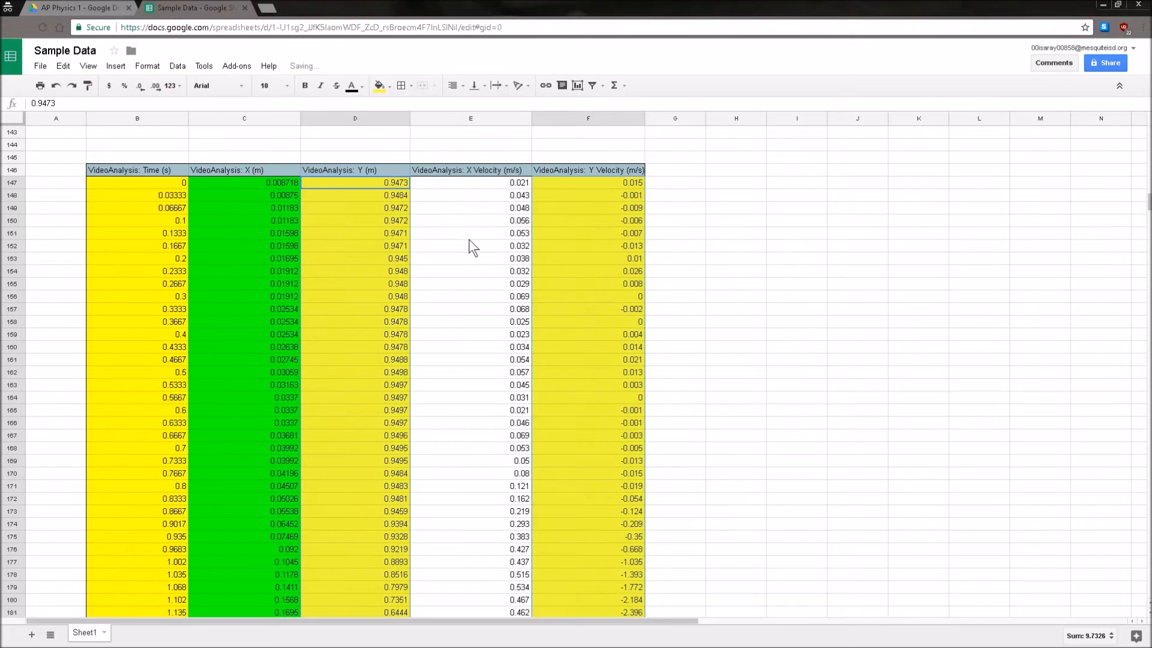
{"action": "left_click", "coordinate": [466, 183]}
{"action": "scroll", "coordinate": [480, 360], "scroll_direction": "down", "scroll_amount": 2}
{"action": "left_click", "coordinate": [486, 538], "text": "shift"}
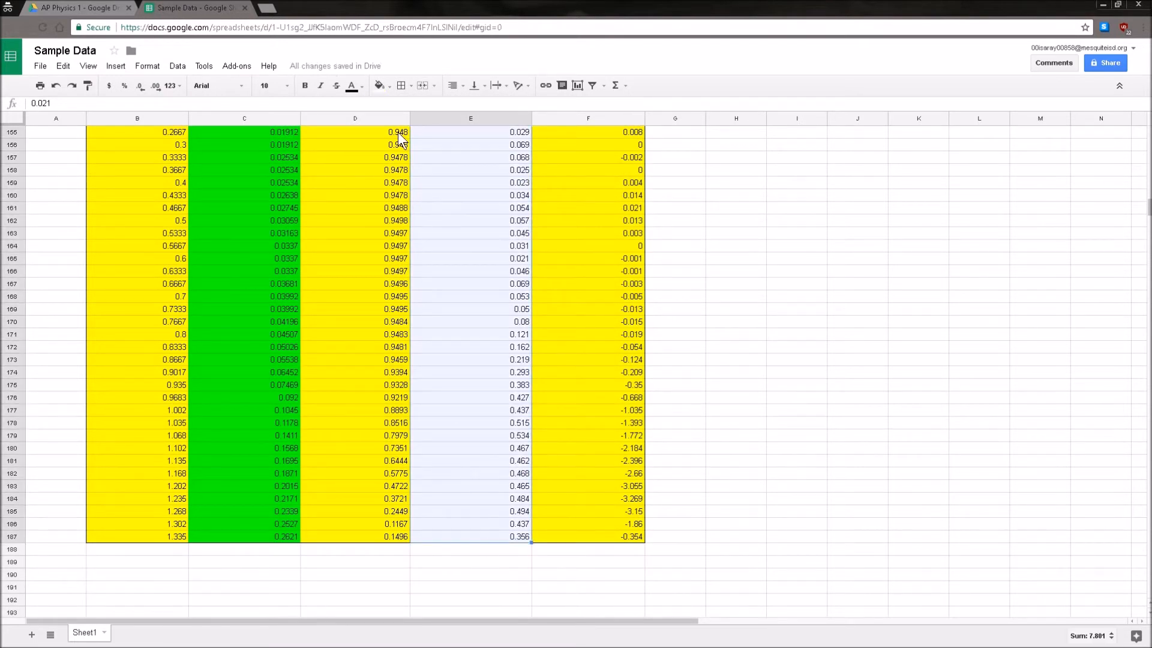
{"action": "left_click", "coordinate": [381, 84]}
{"action": "left_click", "coordinate": [432, 139]}
{"action": "left_click", "coordinate": [706, 243]}
{"action": "scroll", "coordinate": [700, 309], "scroll_direction": "up", "scroll_amount": 3}
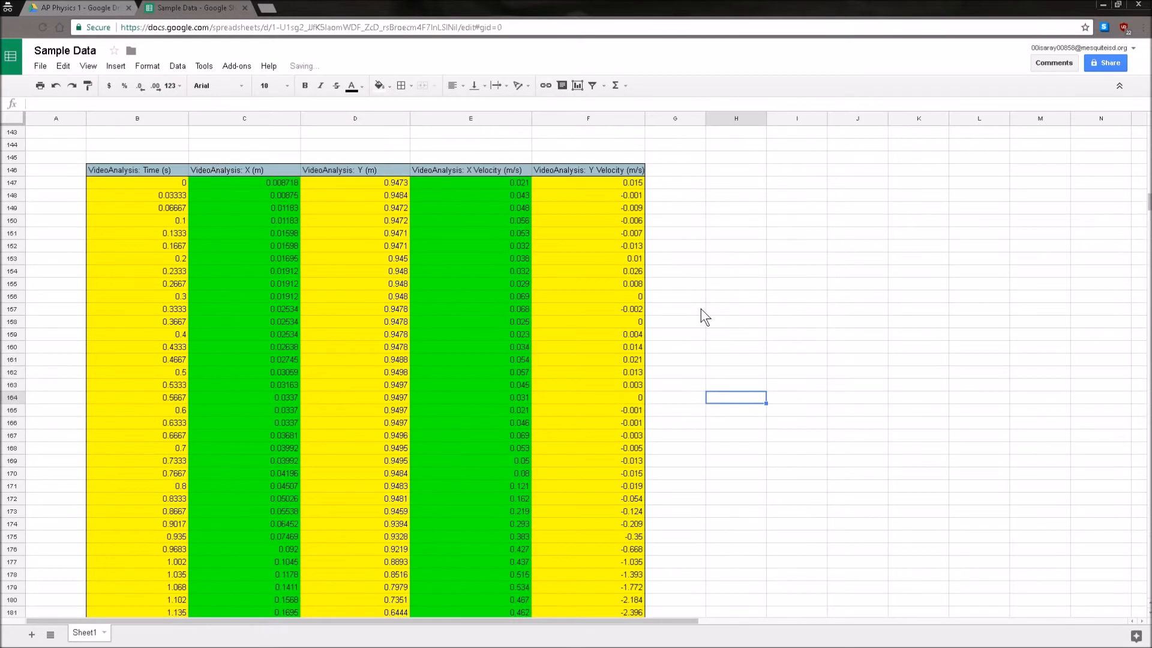
- Select the blank nonadjacent ranges G147:G168 and J147:J168 together, and clear the selection
{"action": "scroll", "coordinate": [700, 308], "scroll_direction": "up", "scroll_amount": 1}
{"action": "left_click", "coordinate": [675, 220]}
{"action": "scroll", "coordinate": [682, 408], "scroll_direction": "down", "scroll_amount": 2}
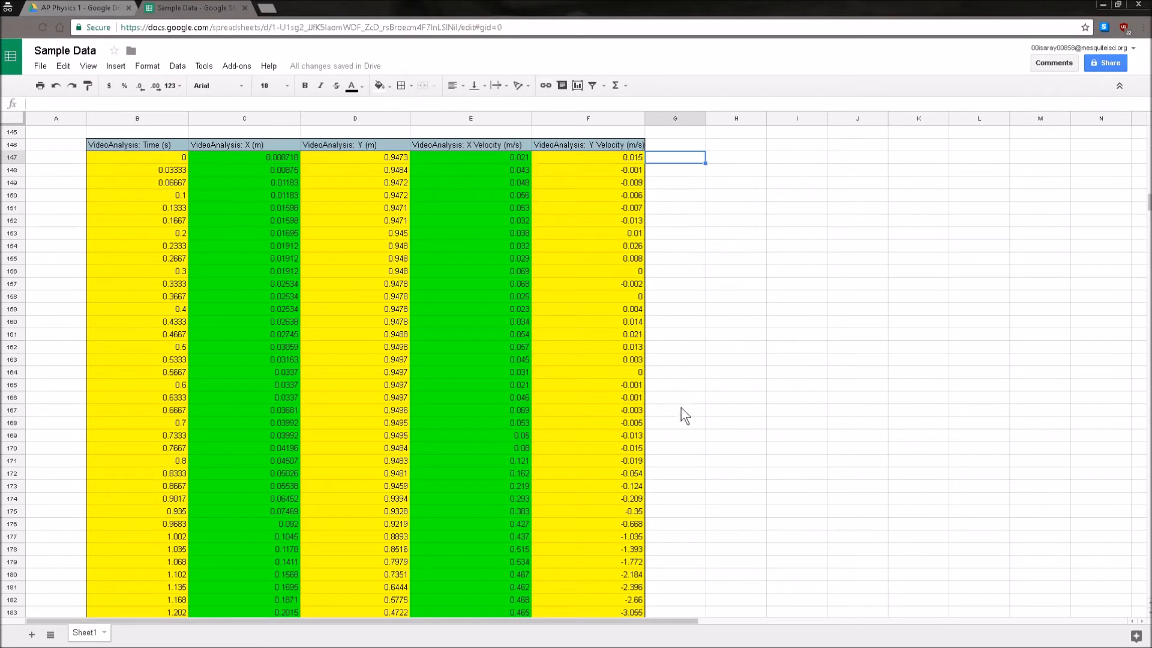
{"action": "left_click", "coordinate": [679, 428], "text": "shift"}
{"action": "left_click", "coordinate": [857, 157], "text": "ctrl"}
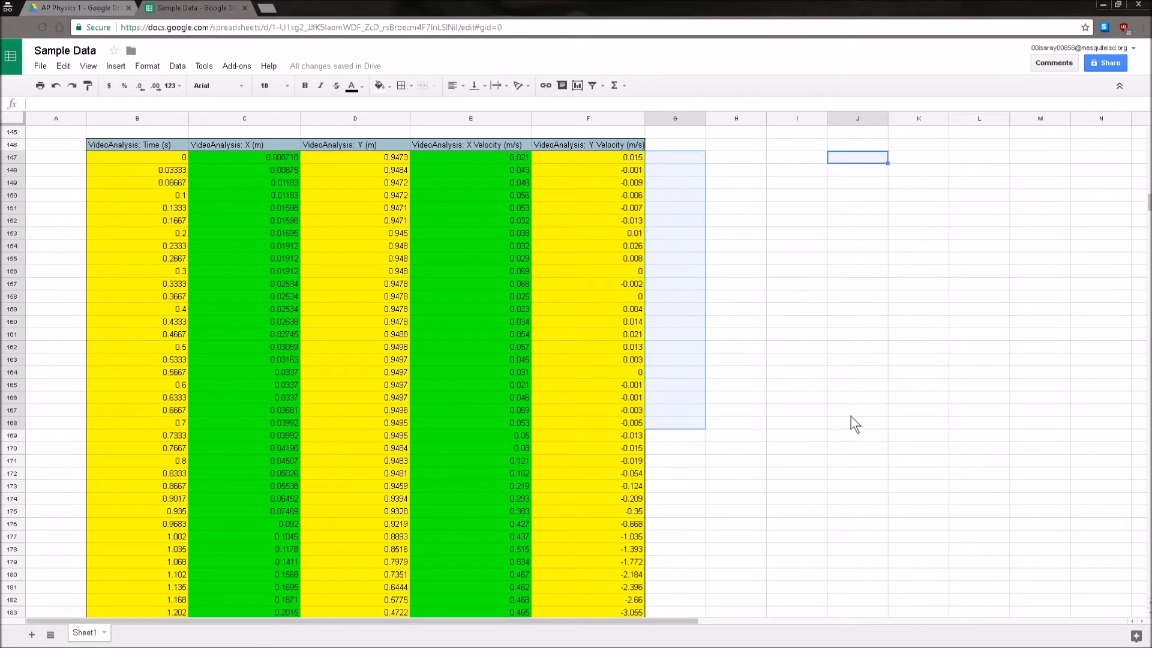
{"action": "left_click", "coordinate": [850, 421], "text": "shift"}
{"action": "scroll", "coordinate": [714, 354], "scroll_direction": "up", "scroll_amount": 2}
{"action": "left_click", "coordinate": [784, 210]}
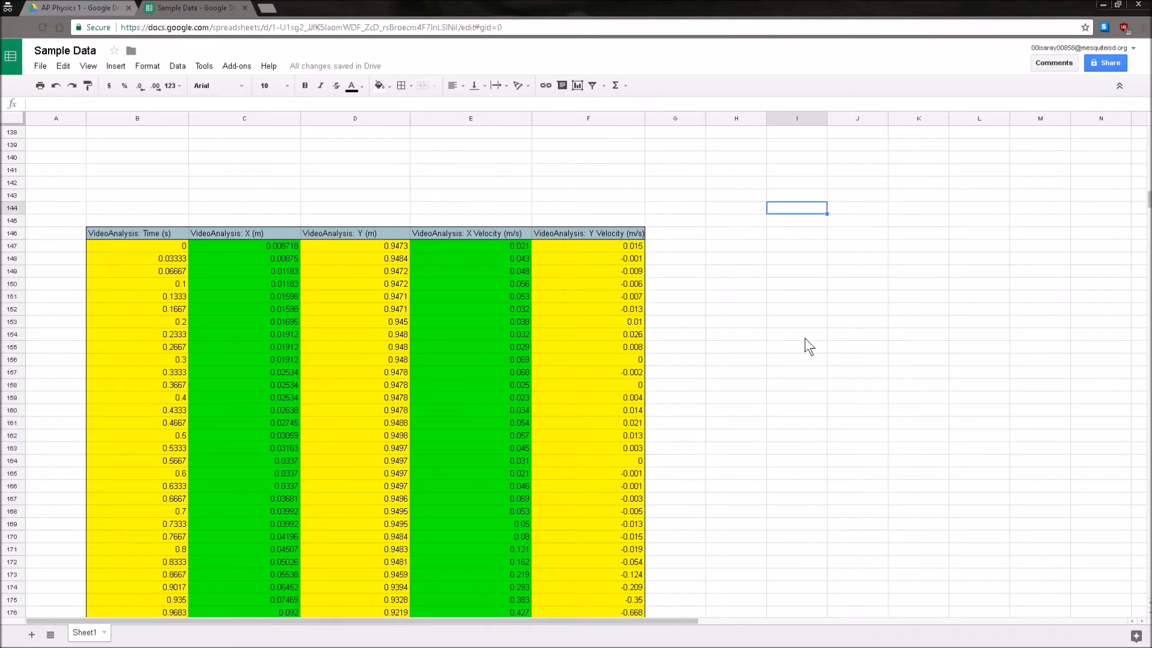
- Select three separate blank ranges together: G146:G164, K146:K164 and I146:I164
{"action": "scroll", "coordinate": [771, 327], "scroll_direction": "down", "scroll_amount": 1}
{"action": "left_click", "coordinate": [700, 210]}
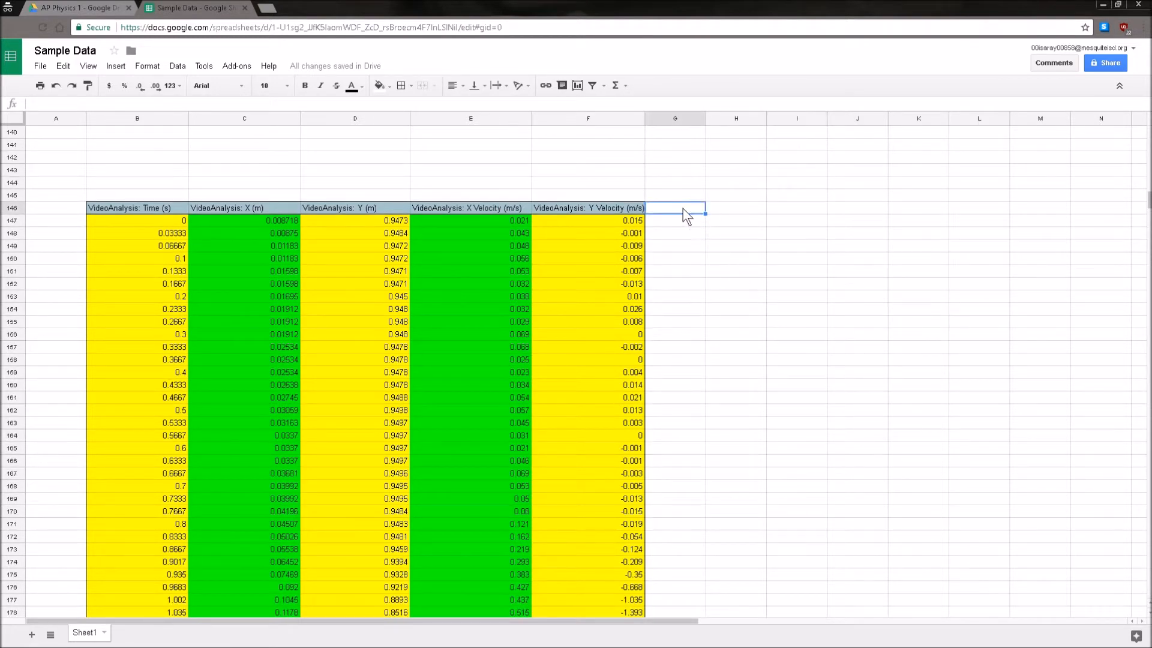
{"action": "left_click", "coordinate": [685, 436], "text": "shift"}
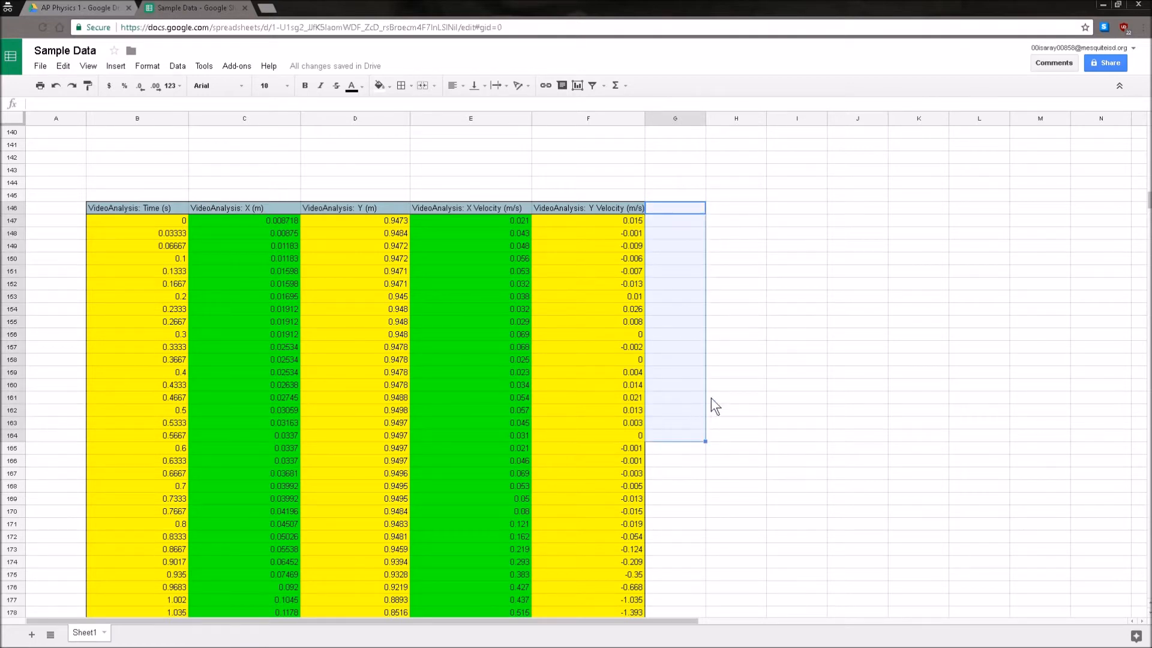
{"action": "left_click", "coordinate": [905, 210], "text": "ctrl"}
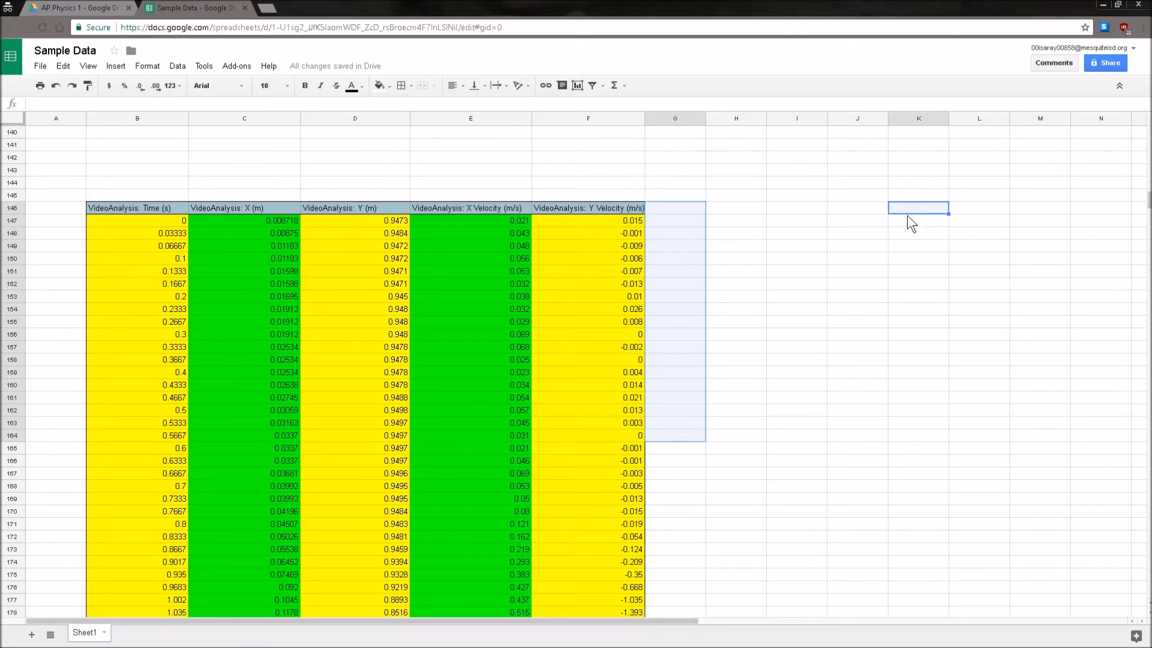
{"action": "left_click", "coordinate": [912, 436], "text": "shift"}
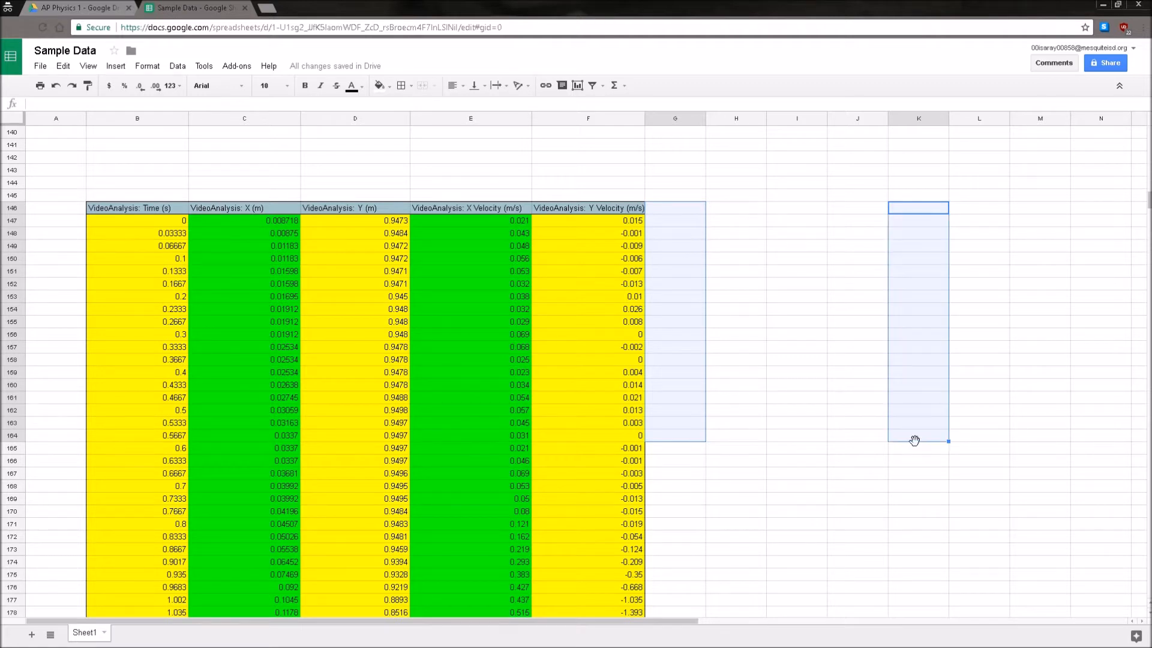
{"action": "left_click", "coordinate": [796, 208], "text": "ctrl"}
{"action": "left_click", "coordinate": [815, 436], "text": "shift"}
- Add cells H172 and M169 and the block J153:M169 to the multi-range selection, and clear it
{"action": "left_click", "coordinate": [743, 536], "text": "ctrl"}
{"action": "left_click", "coordinate": [1029, 499], "text": "ctrl"}
{"action": "left_click", "coordinate": [1032, 297], "text": "ctrl"}
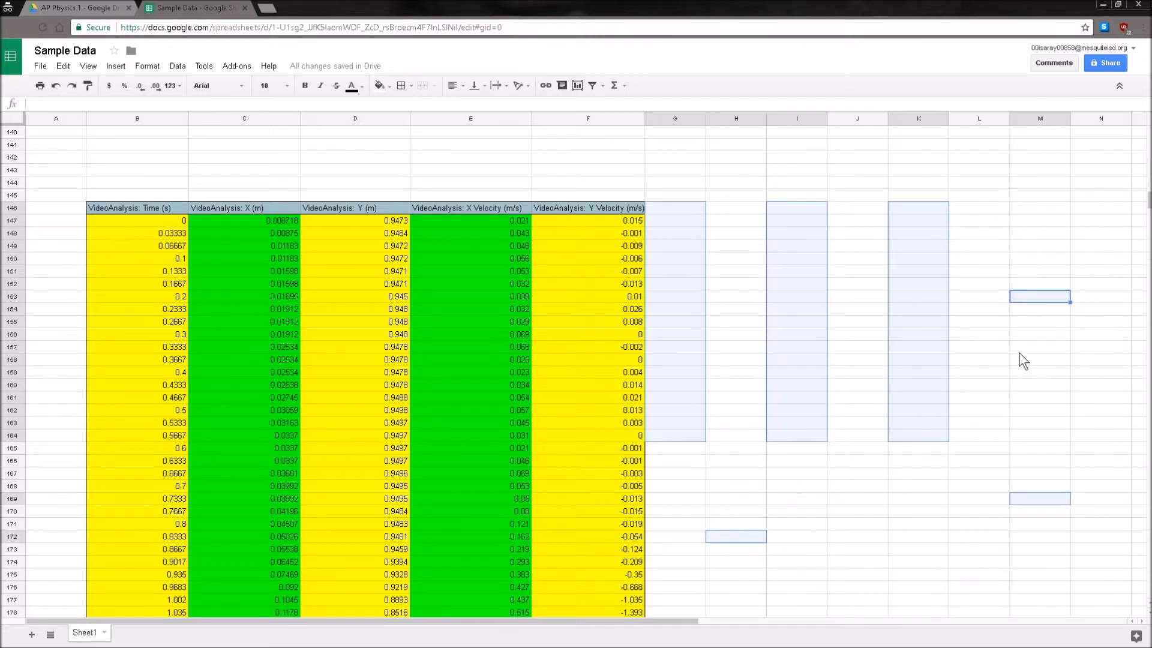
{"action": "left_click", "coordinate": [864, 500], "text": "shift"}
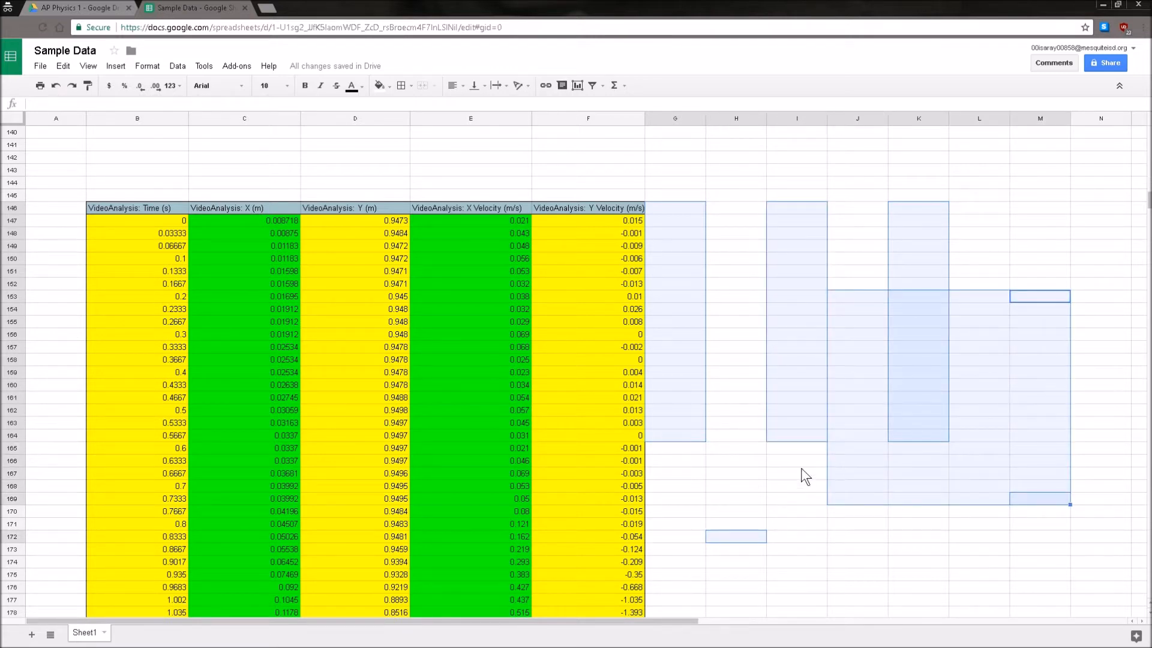
{"action": "left_click", "coordinate": [852, 555]}
{"action": "left_click", "coordinate": [740, 329]}
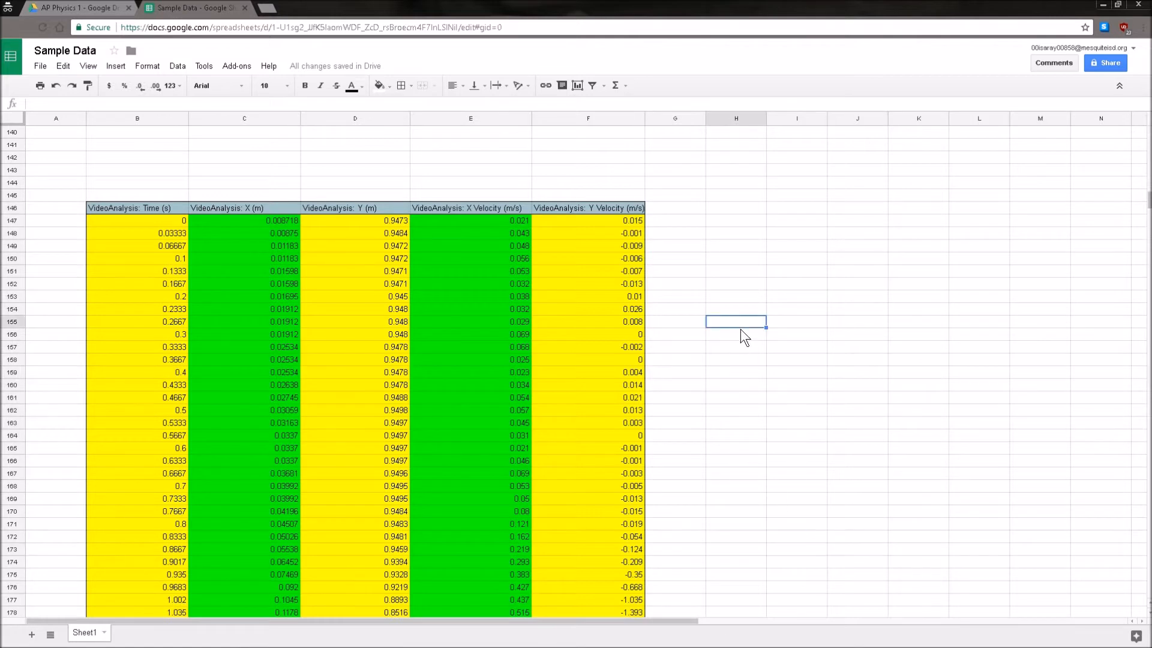
{"action": "scroll", "coordinate": [740, 328], "scroll_direction": "up", "scroll_amount": 2}
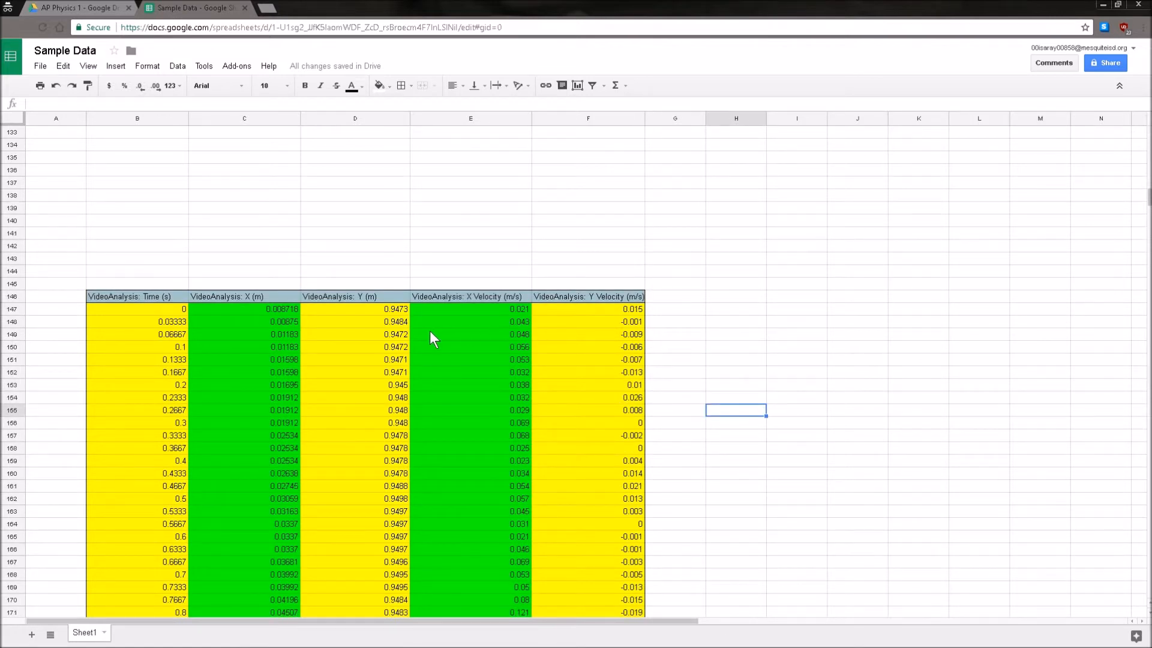
{"action": "scroll", "coordinate": [169, 292], "scroll_direction": "down", "scroll_amount": 1}
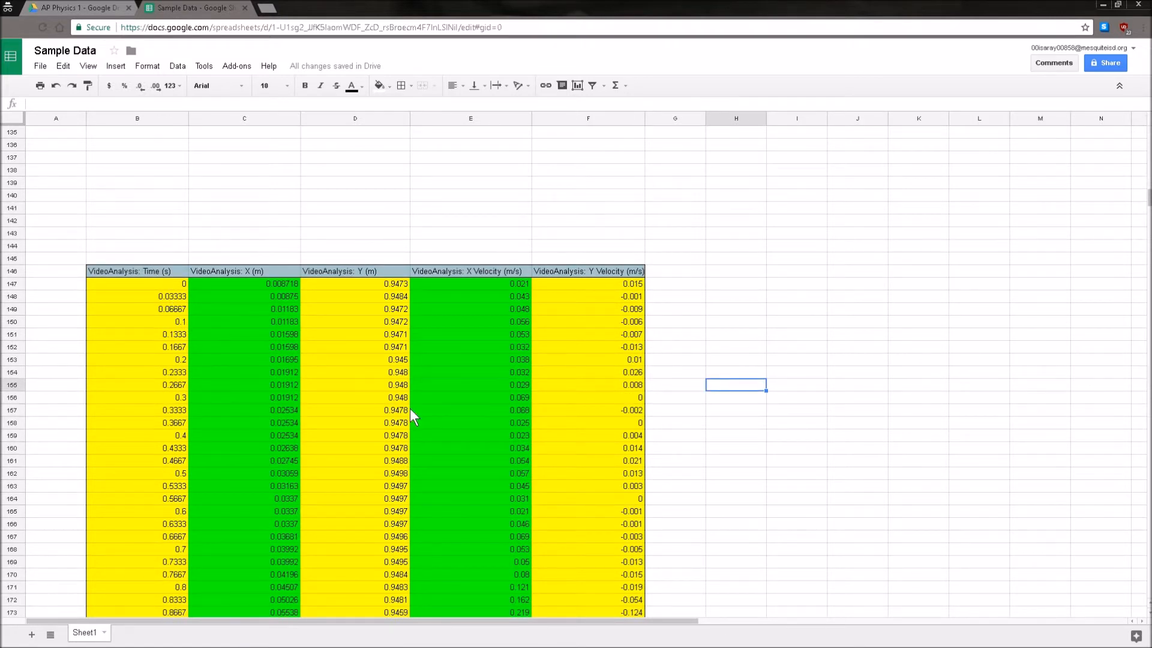
- Copy the Time and X columns with their headers from B146:C187
{"action": "scroll", "coordinate": [408, 415], "scroll_direction": "down", "scroll_amount": 4}
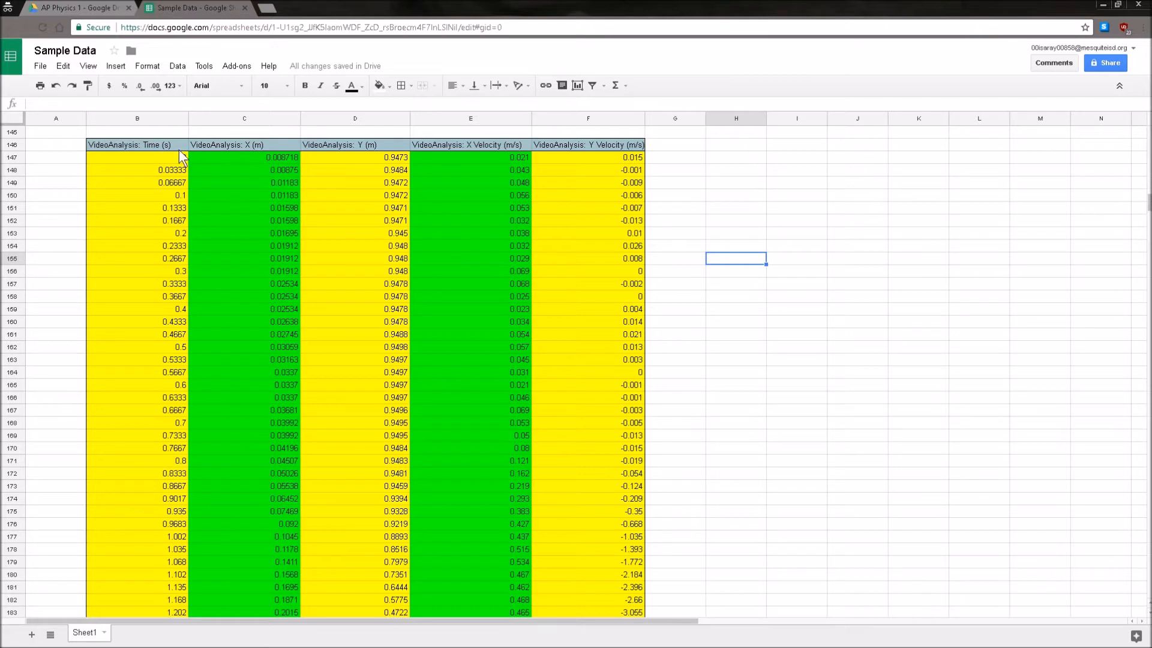
{"action": "left_click", "coordinate": [170, 145]}
{"action": "scroll", "coordinate": [234, 270], "scroll_direction": "up", "scroll_amount": 2}
{"action": "scroll", "coordinate": [264, 420], "scroll_direction": "down", "scroll_amount": 6}
{"action": "left_click", "coordinate": [281, 534], "text": "shift"}
{"action": "scroll", "coordinate": [258, 419], "scroll_direction": "up", "scroll_amount": 3}
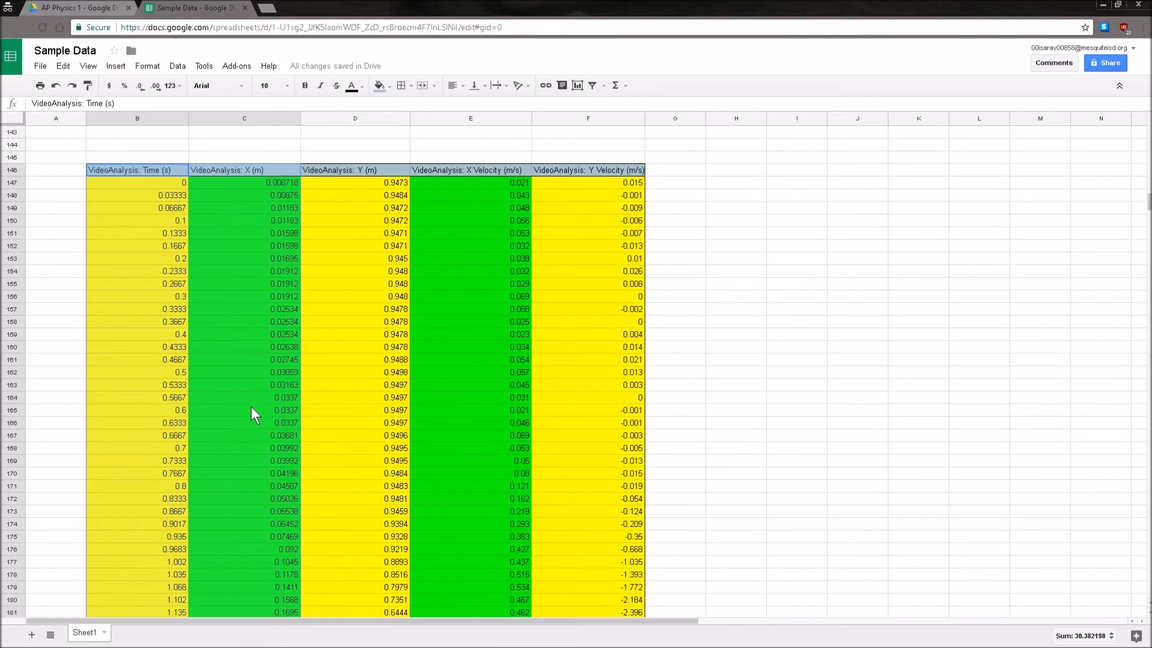
{"action": "right_click", "coordinate": [237, 389]}
{"action": "left_click", "coordinate": [270, 419]}
- Paste the copied Time and X columns into the blank area starting at cell O171
{"action": "scroll", "coordinate": [541, 595], "scroll_direction": "down", "scroll_amount": 2}
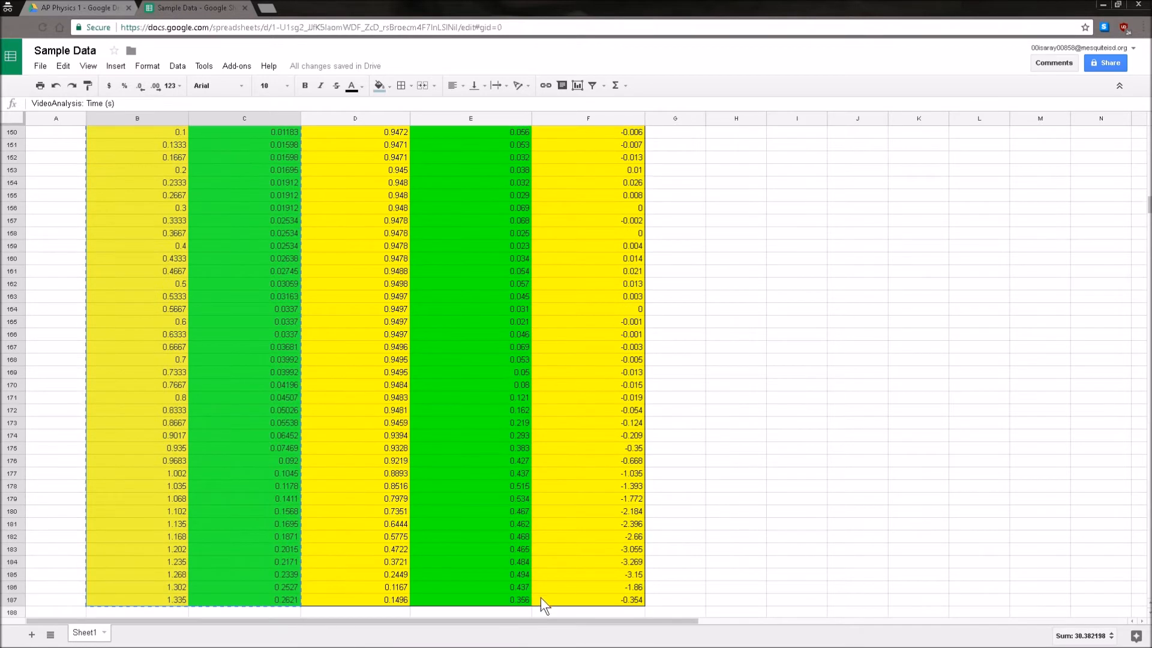
{"action": "left_click_drag", "start_coordinate": [549, 621], "coordinate": [878, 601]}
{"action": "left_click", "coordinate": [678, 399]}
{"action": "right_click", "coordinate": [665, 403]}
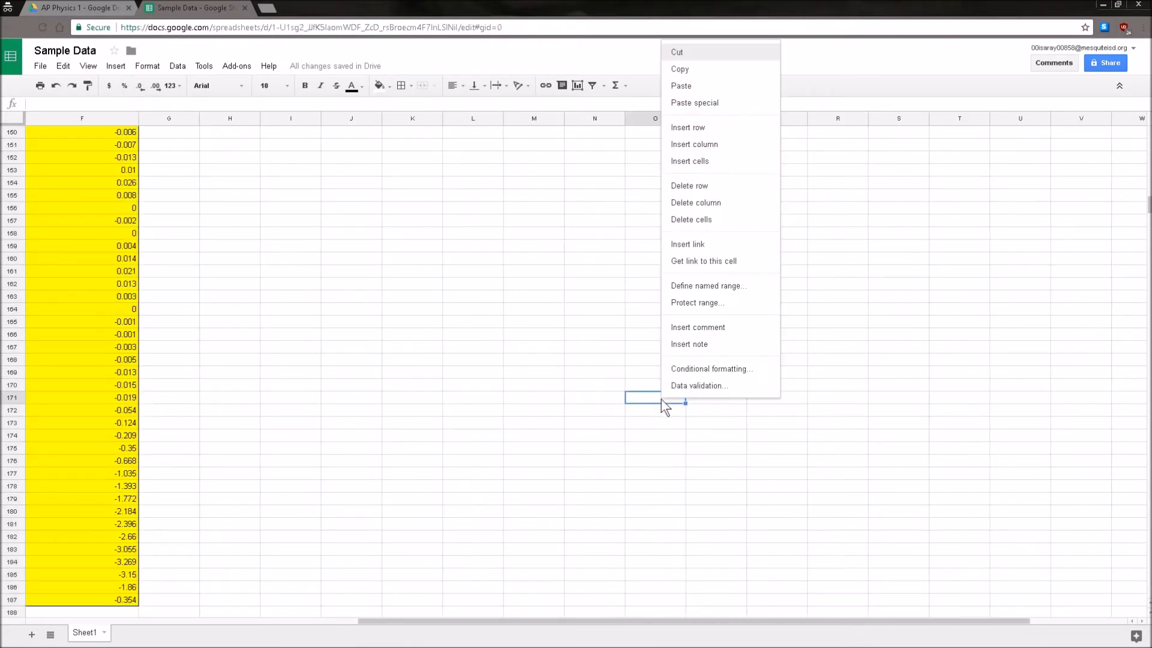
{"action": "left_click", "coordinate": [706, 87]}
- Widen columns O and P so the pasted Time and X headers fit, and clear the column selection
{"action": "scroll", "coordinate": [779, 427], "scroll_direction": "down", "scroll_amount": 3}
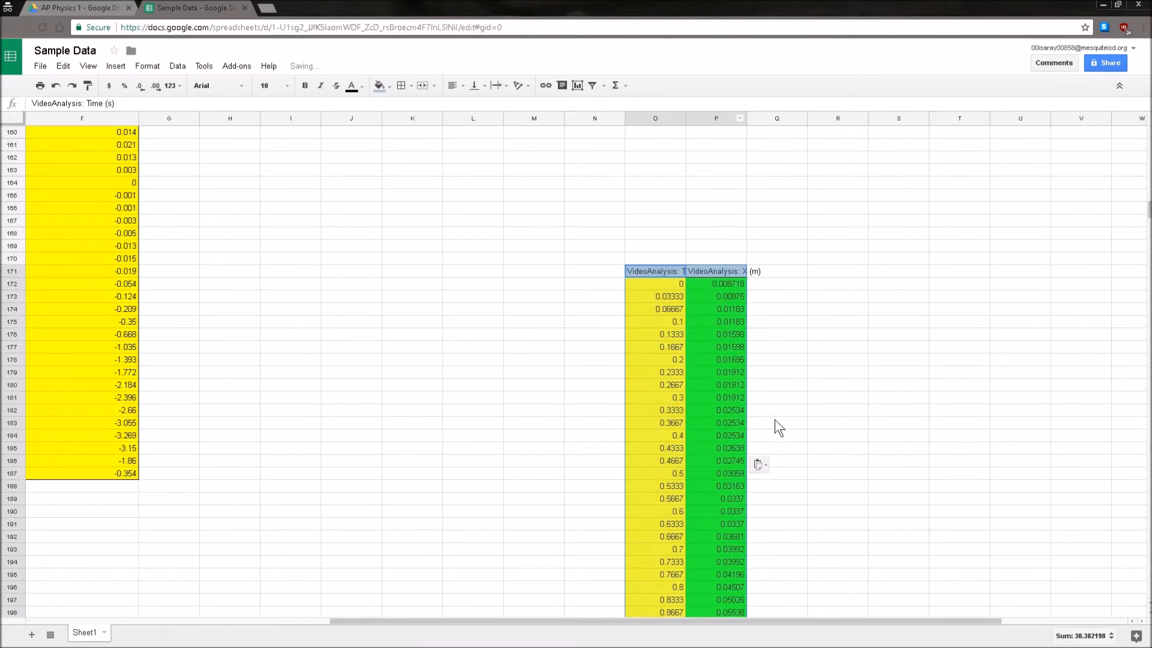
{"action": "left_click", "coordinate": [684, 119]}
{"action": "left_click_drag", "start_coordinate": [686, 118], "coordinate": [805, 118]}
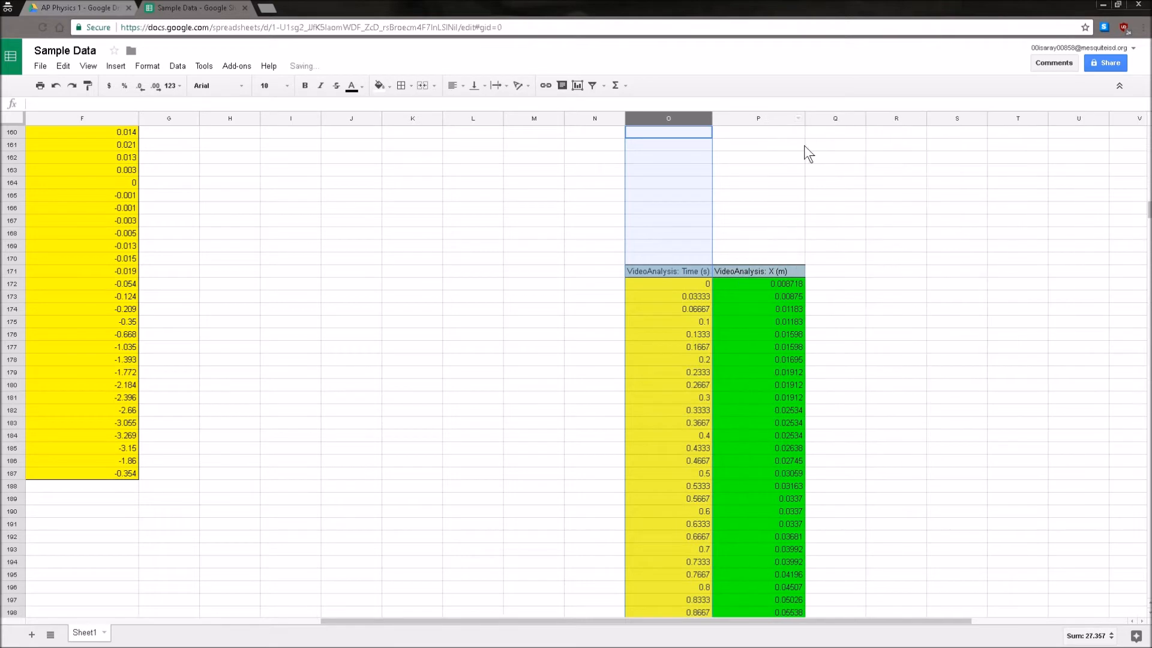
{"action": "left_click", "coordinate": [851, 310]}
- Examine the pasted Time and X columns and their headers alongside the original five-column table
{"action": "scroll", "coordinate": [680, 265], "scroll_direction": "down", "scroll_amount": 3}
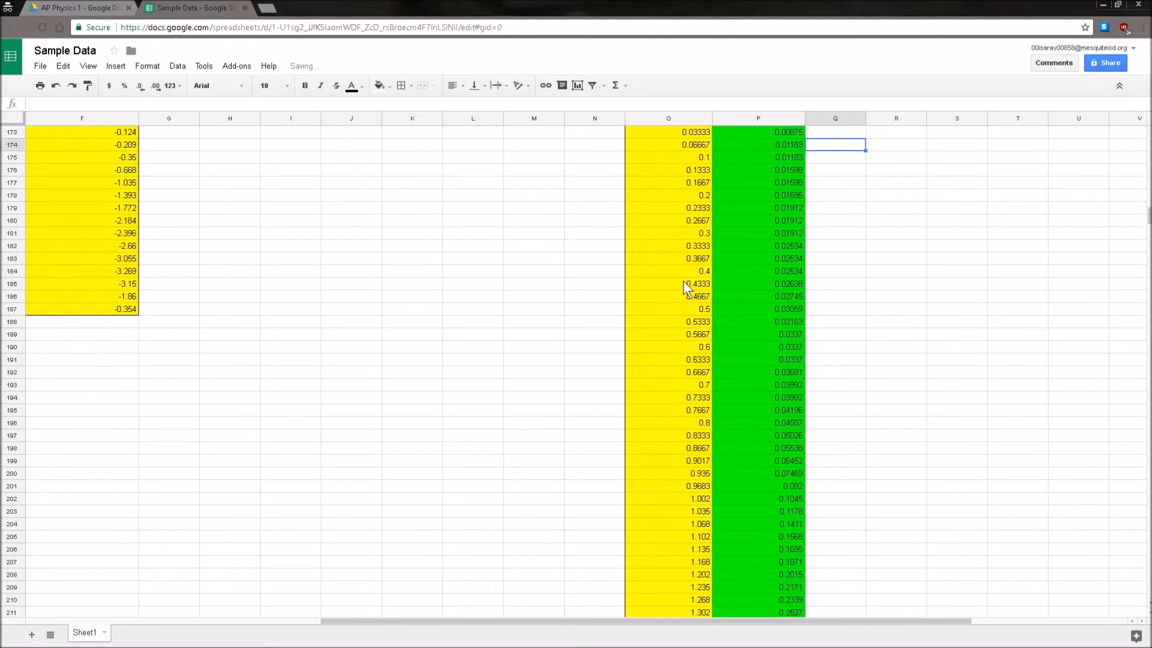
{"action": "scroll", "coordinate": [684, 270], "scroll_direction": "up", "scroll_amount": 1}
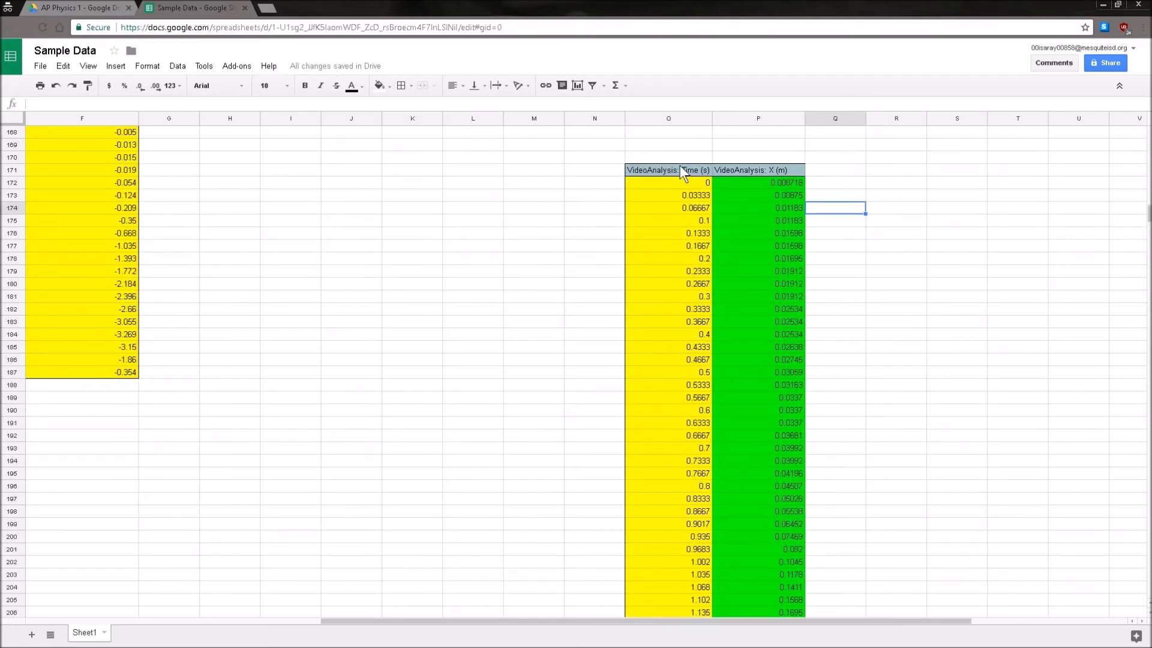
{"action": "left_click_drag", "start_coordinate": [668, 169], "coordinate": [758, 168]}
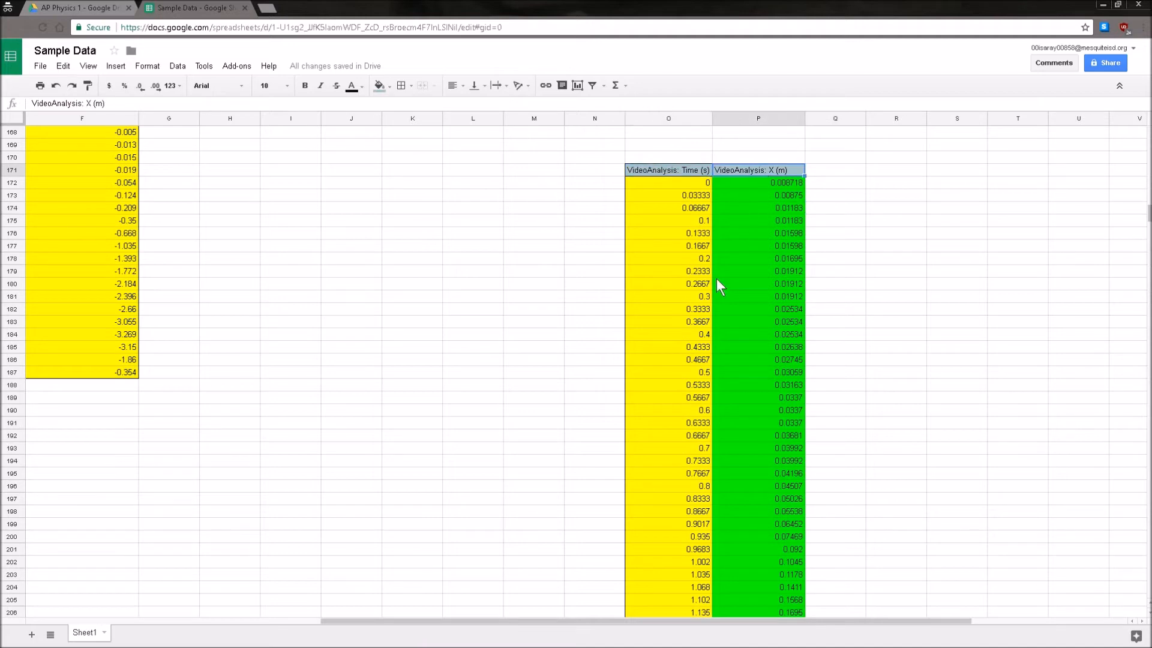
{"action": "left_click_drag", "start_coordinate": [573, 621], "coordinate": [325, 622]}
{"action": "scroll", "coordinate": [271, 380], "scroll_direction": "up", "scroll_amount": 6}
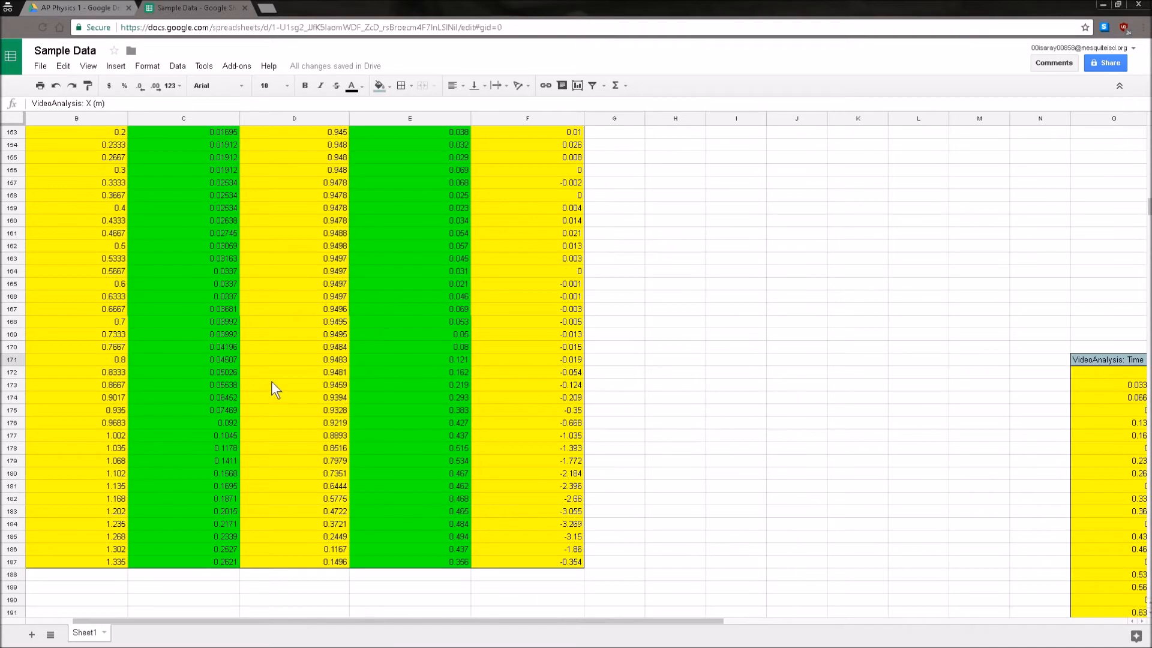
{"action": "scroll", "coordinate": [114, 168], "scroll_direction": "down", "scroll_amount": 2}
{"action": "scroll", "coordinate": [117, 187], "scroll_direction": "up", "scroll_amount": 3}
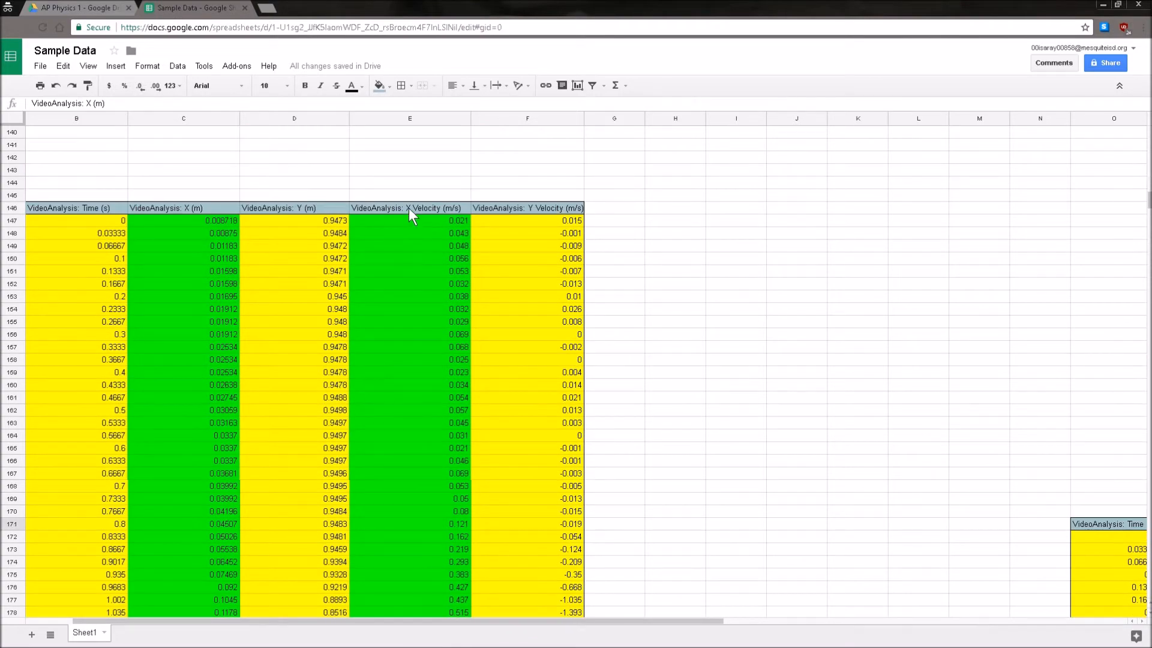
{"action": "scroll", "coordinate": [414, 480], "scroll_direction": "down", "scroll_amount": 4}
{"action": "left_click_drag", "start_coordinate": [620, 621], "coordinate": [924, 609]}
{"action": "scroll", "coordinate": [833, 449], "scroll_direction": "down", "scroll_amount": 5}
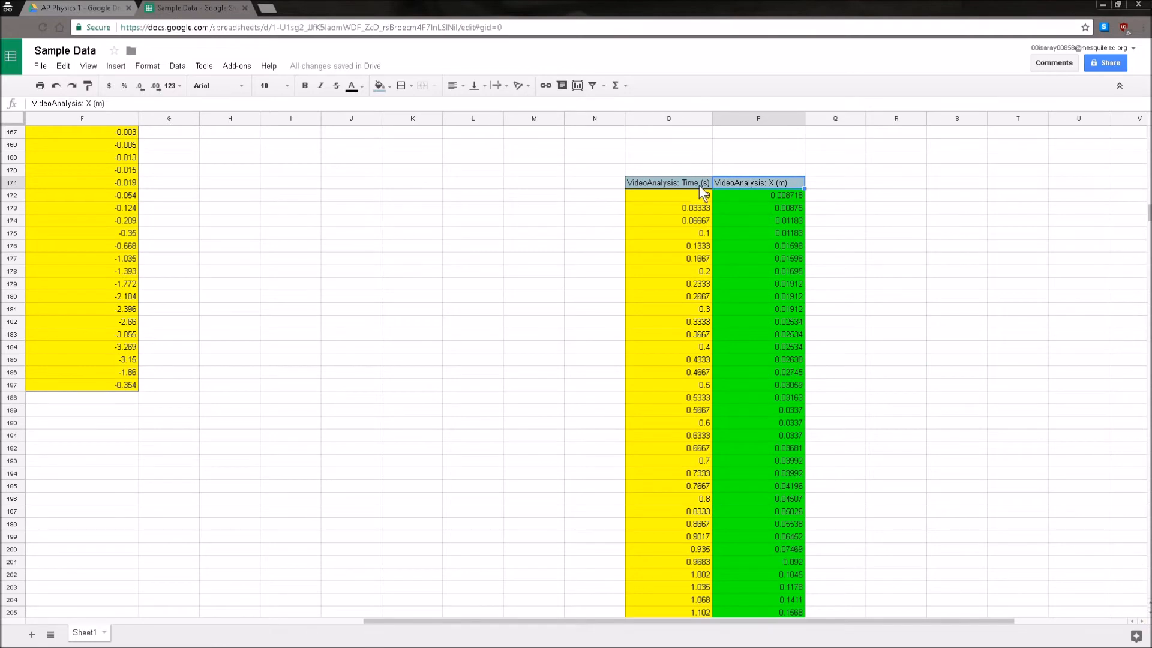
- Select the pasted data with headers in O171:P212 and start inserting a chart from it
{"action": "left_click", "coordinate": [699, 186]}
{"action": "scroll", "coordinate": [774, 378], "scroll_direction": "down", "scroll_amount": 4}
{"action": "left_click", "coordinate": [797, 548], "text": "shift"}
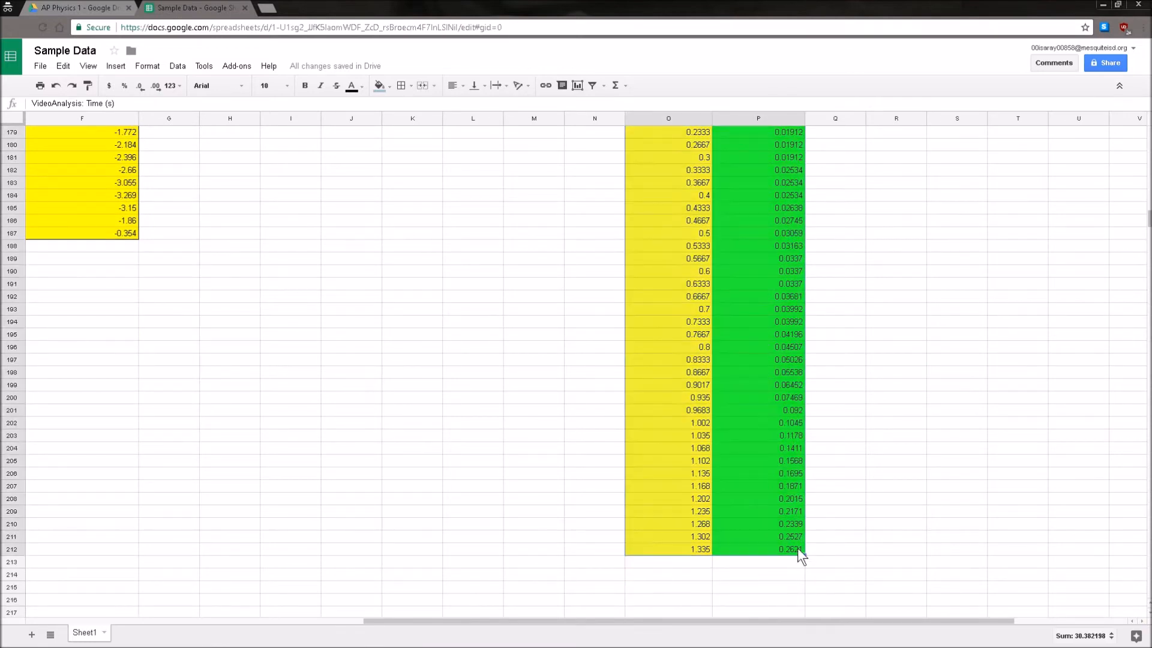
{"action": "scroll", "coordinate": [752, 486], "scroll_direction": "up", "scroll_amount": 5}
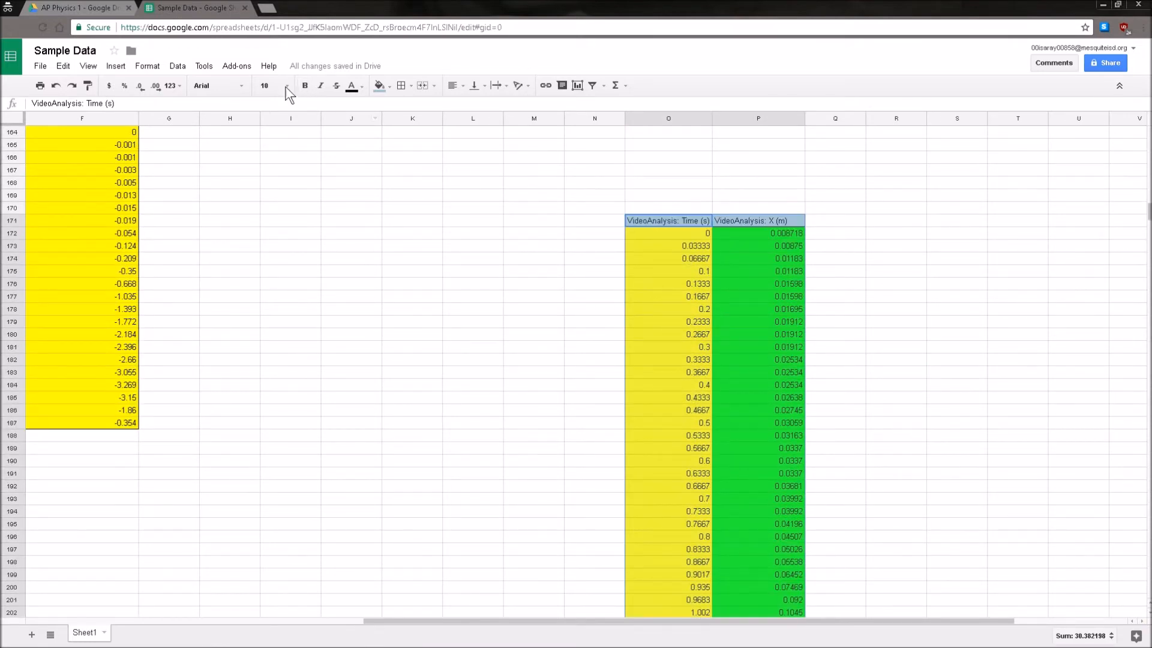
{"action": "left_click", "coordinate": [122, 67]}
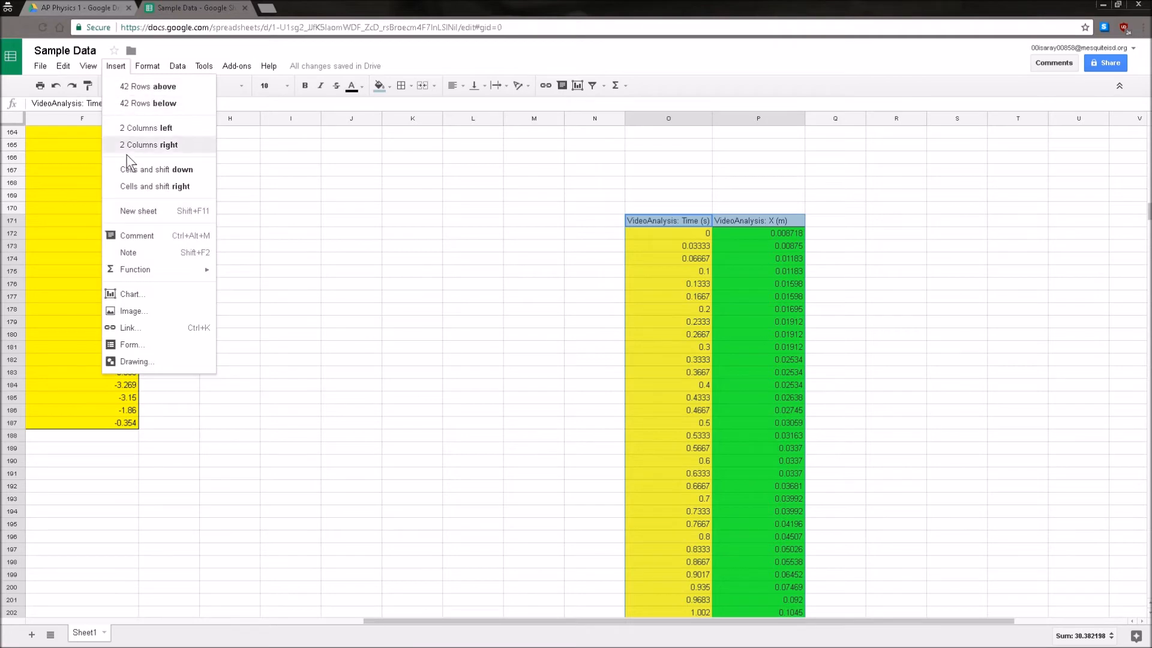
{"action": "left_click", "coordinate": [130, 294]}
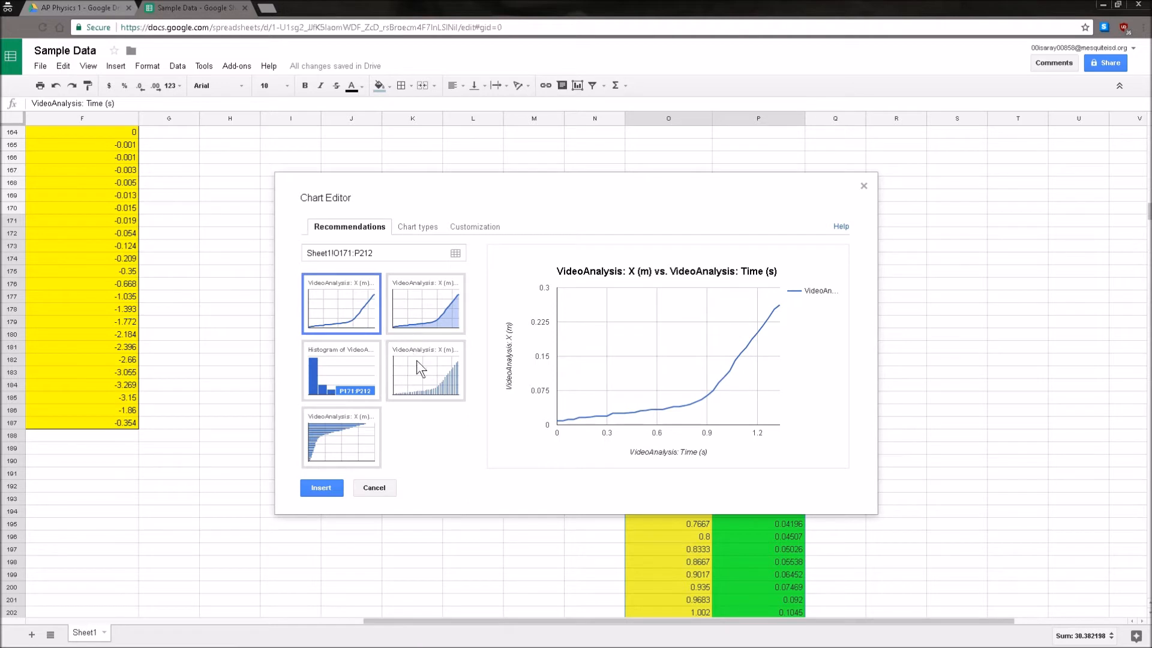
- Preview the recommended bar, histogram, column and area charts, and return to the line chart
{"action": "left_click", "coordinate": [366, 429]}
{"action": "left_click", "coordinate": [363, 367]}
{"action": "left_click", "coordinate": [421, 366]}
{"action": "left_click", "coordinate": [391, 304]}
{"action": "left_click", "coordinate": [348, 310]}
- Show the available chart types and move the chart editor off the Time and X columns to compare them with the preview
{"action": "left_click", "coordinate": [417, 226]}
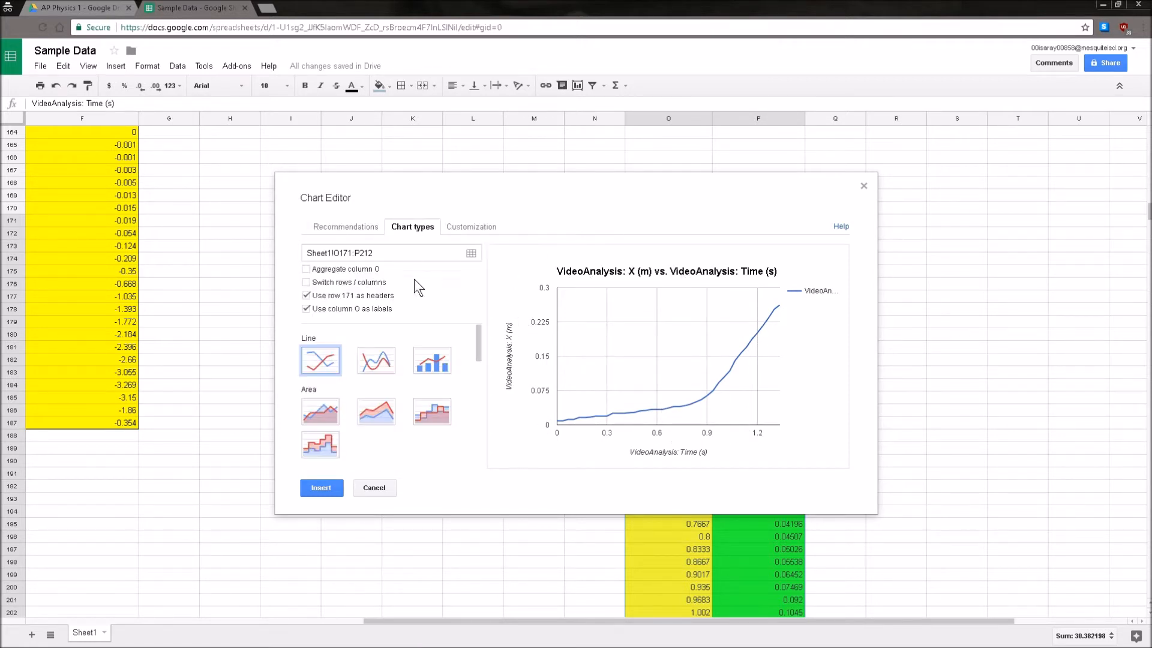
{"action": "left_click_drag", "start_coordinate": [472, 190], "coordinate": [216, 185]}
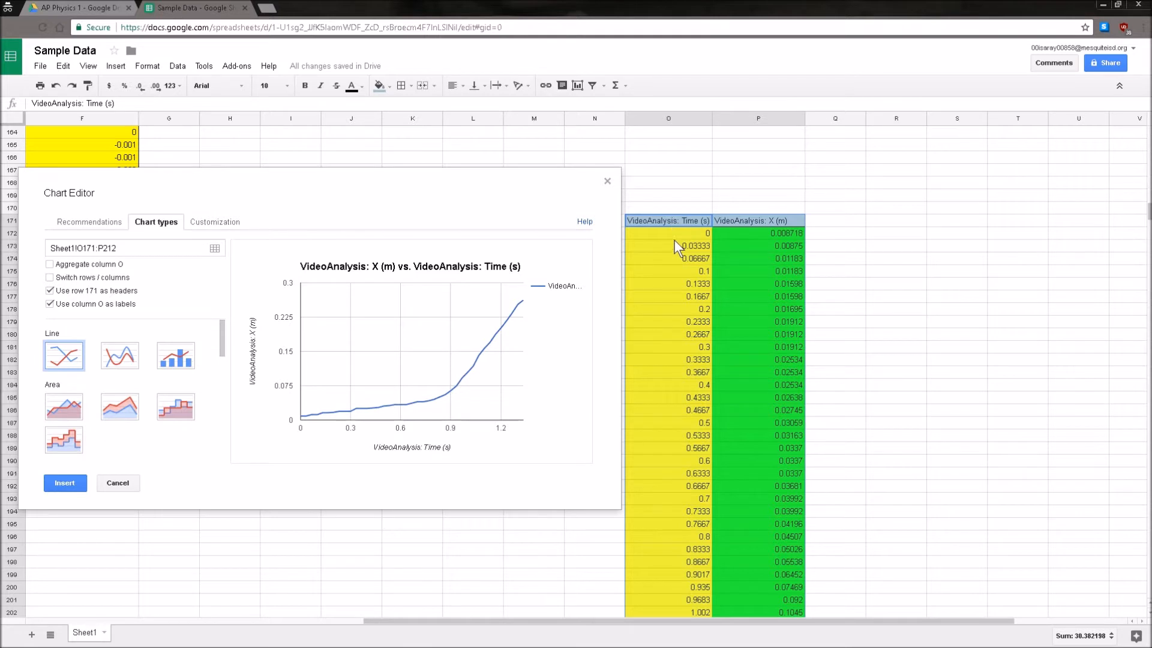
{"action": "scroll", "coordinate": [650, 455], "scroll_direction": "down", "scroll_amount": 6}
{"action": "scroll", "coordinate": [690, 359], "scroll_direction": "up", "scroll_amount": 7}
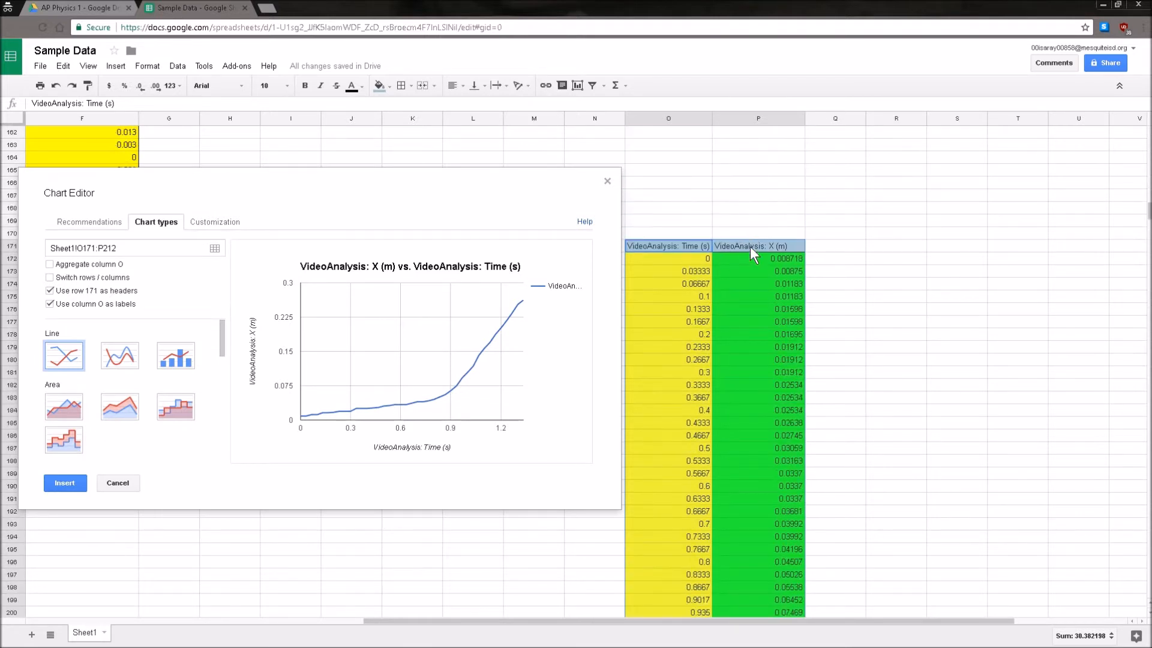
{"action": "scroll", "coordinate": [751, 264], "scroll_direction": "down", "scroll_amount": 5}
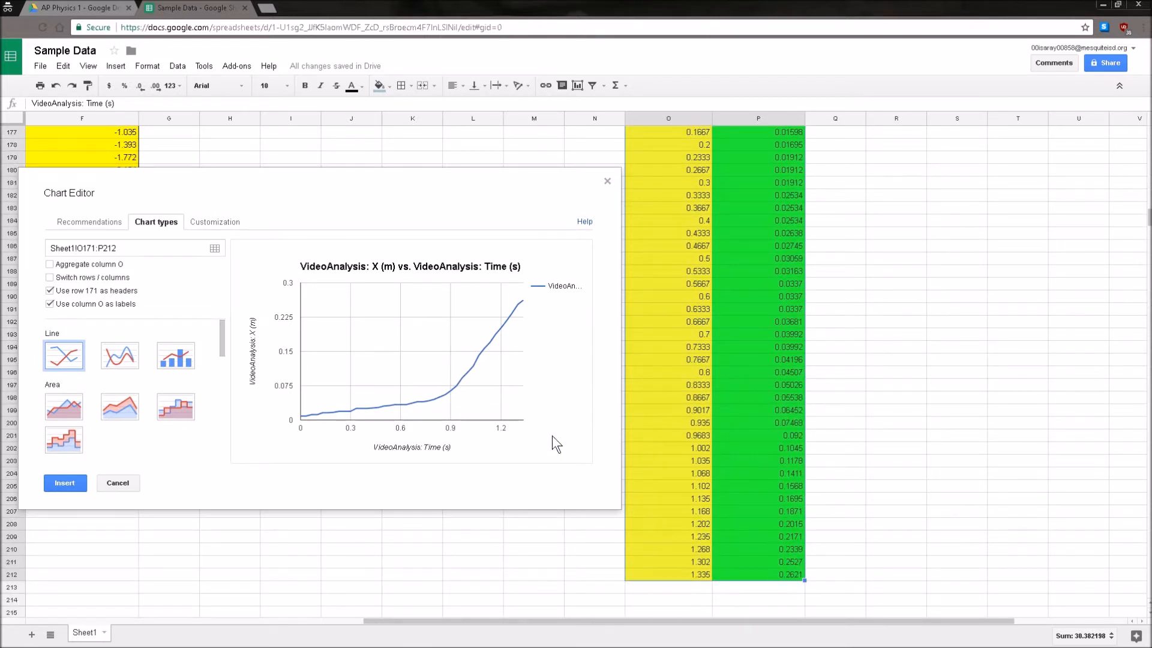
{"action": "scroll", "coordinate": [770, 432], "scroll_direction": "up", "scroll_amount": 4}
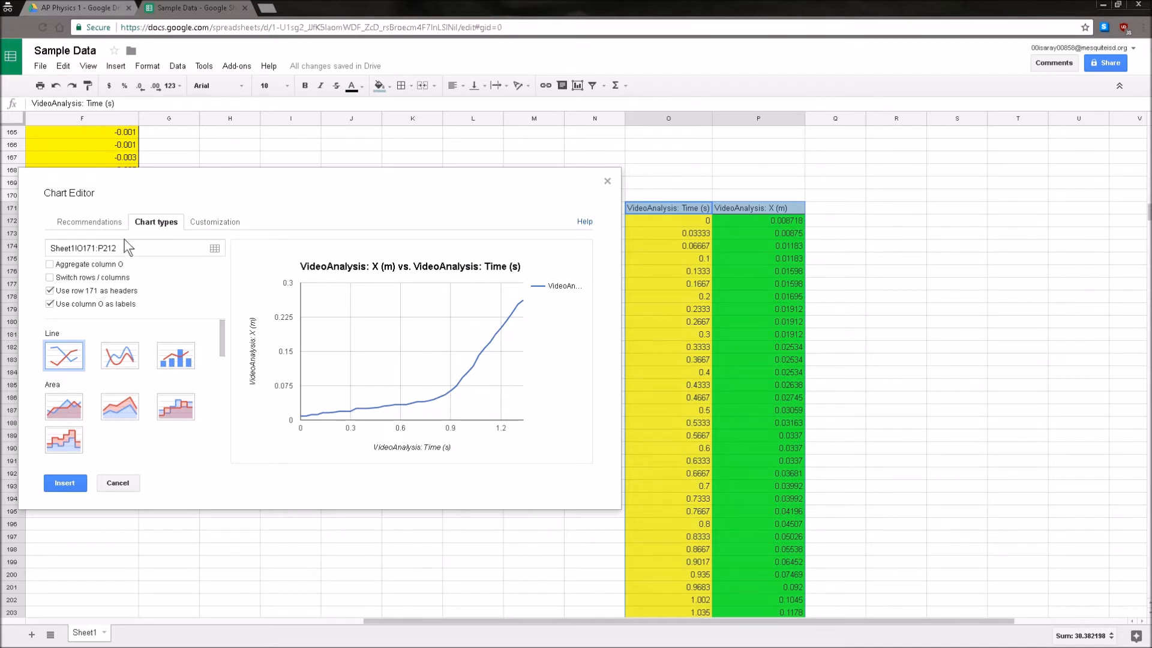
- Reposition the chart editor lower on the sheet and check the Time and X values down to the last row
{"action": "left_click_drag", "start_coordinate": [121, 183], "coordinate": [117, 249]}
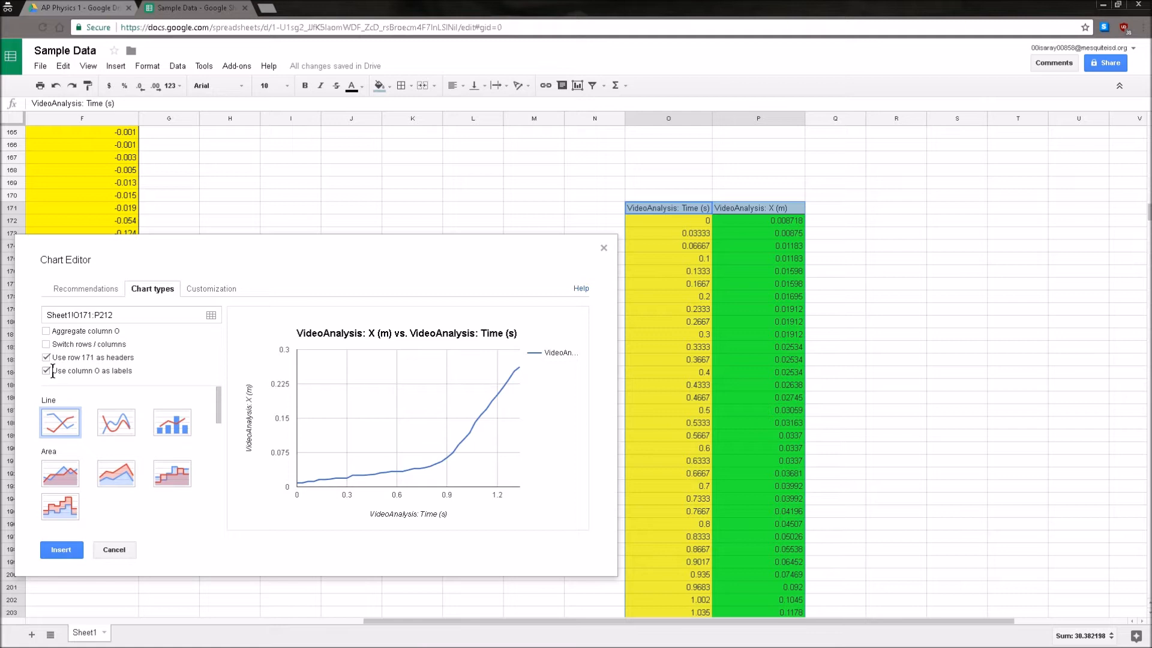
{"action": "left_click_drag", "start_coordinate": [279, 250], "coordinate": [263, 246]}
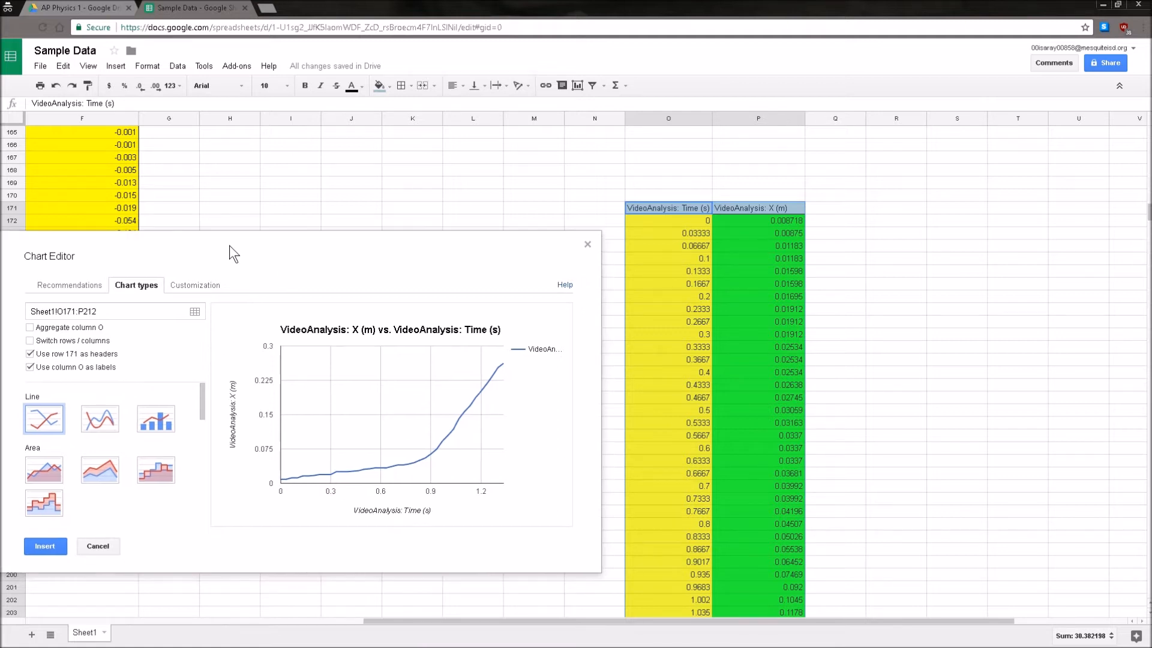
{"action": "scroll", "coordinate": [662, 129], "scroll_direction": "down", "scroll_amount": 1}
{"action": "scroll", "coordinate": [663, 282], "scroll_direction": "down", "scroll_amount": 3}
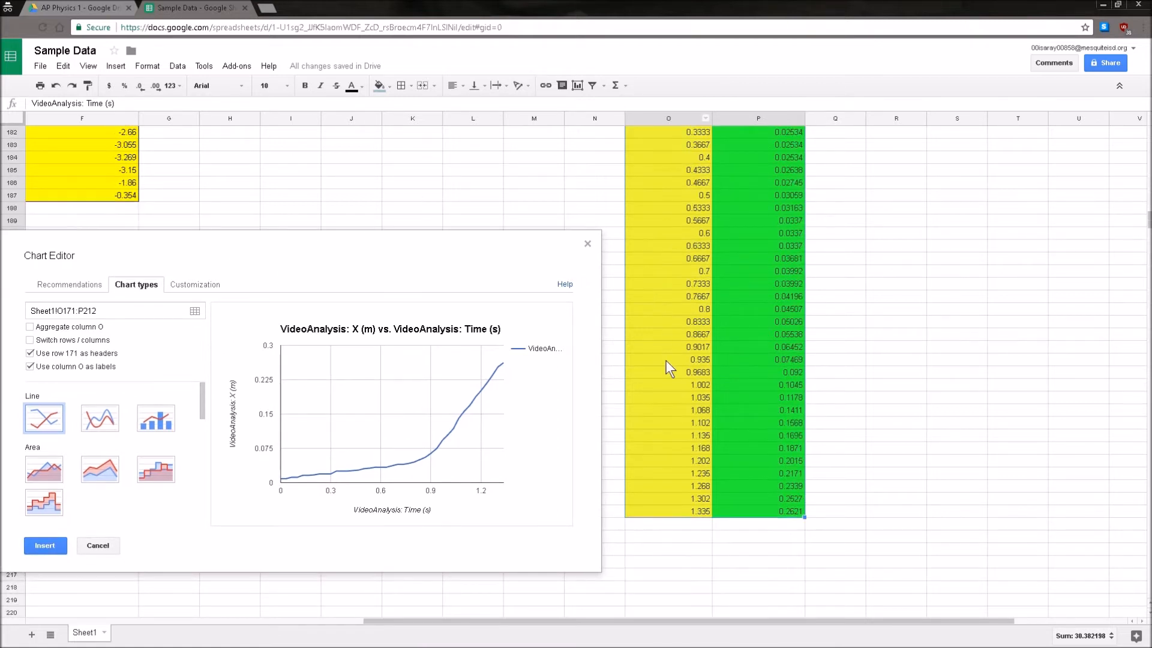
{"action": "scroll", "coordinate": [663, 401], "scroll_direction": "up", "scroll_amount": 4}
- Turn off using column O as labels, compare the preview with the data, and turn the option back on
{"action": "left_click", "coordinate": [51, 367]}
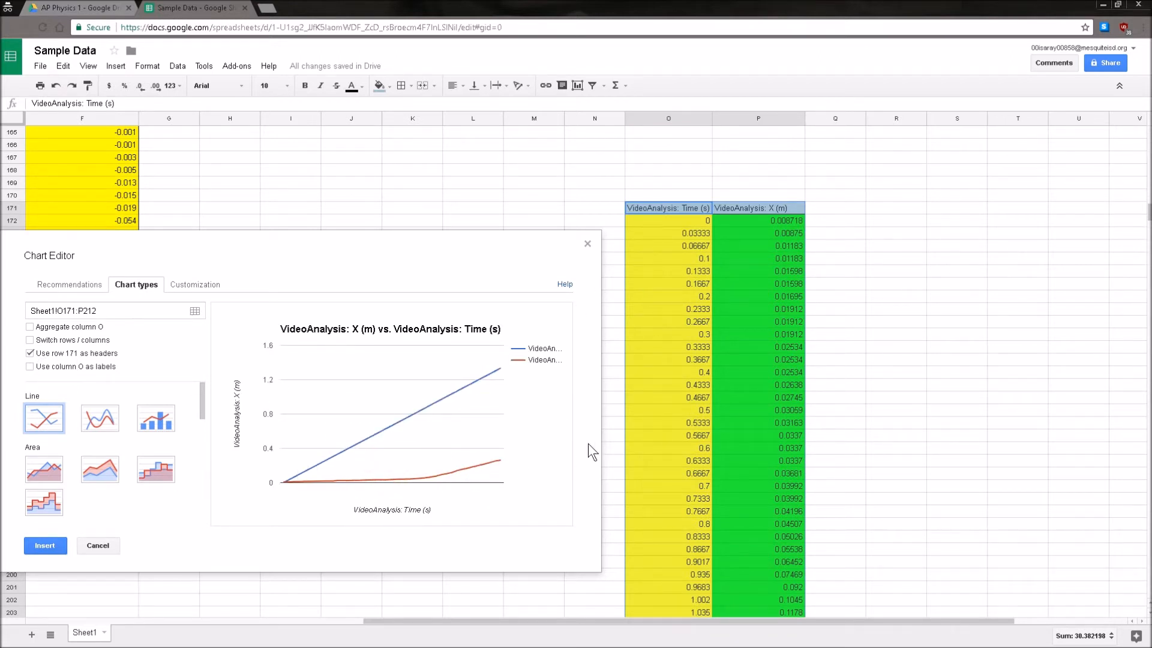
{"action": "scroll", "coordinate": [726, 345], "scroll_direction": "down", "scroll_amount": 3}
{"action": "left_click", "coordinate": [96, 366]}
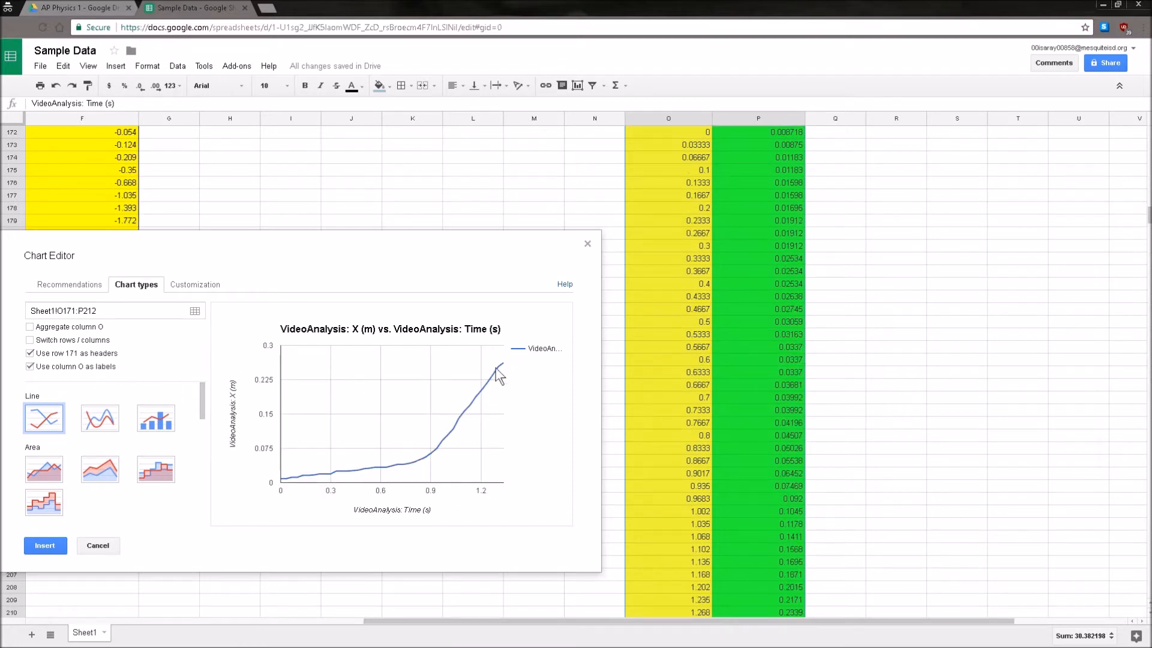
{"action": "scroll", "coordinate": [671, 210], "scroll_direction": "up", "scroll_amount": 1}
{"action": "scroll", "coordinate": [660, 420], "scroll_direction": "down", "scroll_amount": 3}
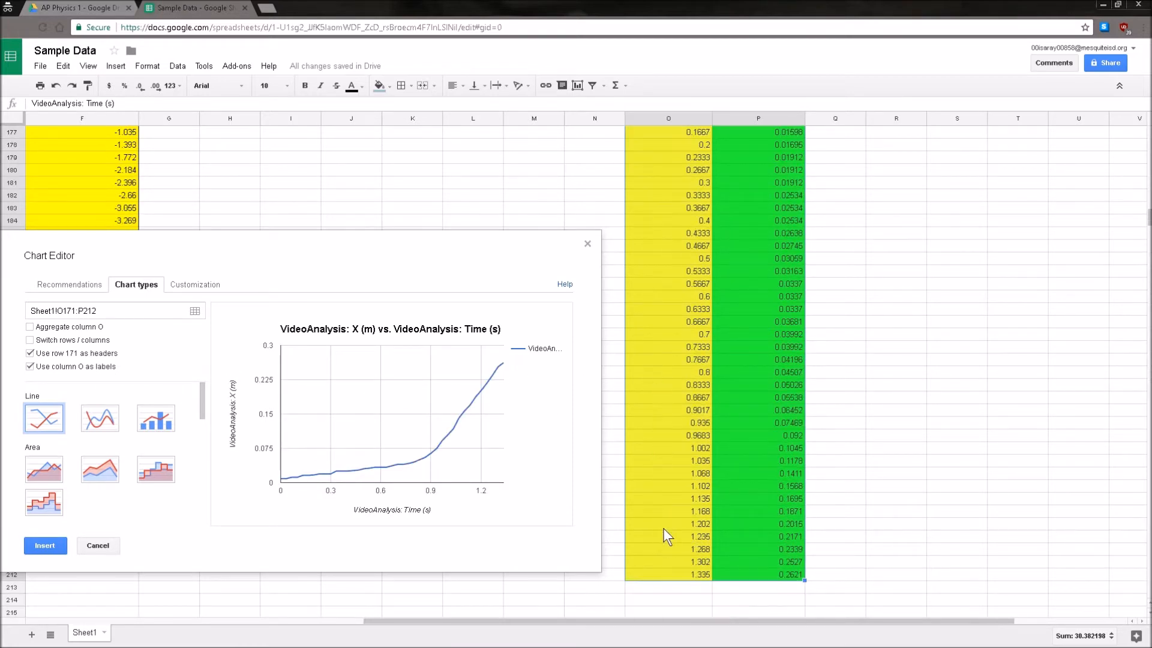
- Try the smooth line, combo, area and stacked area chart types, and go back to the line chart
{"action": "scroll", "coordinate": [144, 420], "scroll_direction": "down", "scroll_amount": 2}
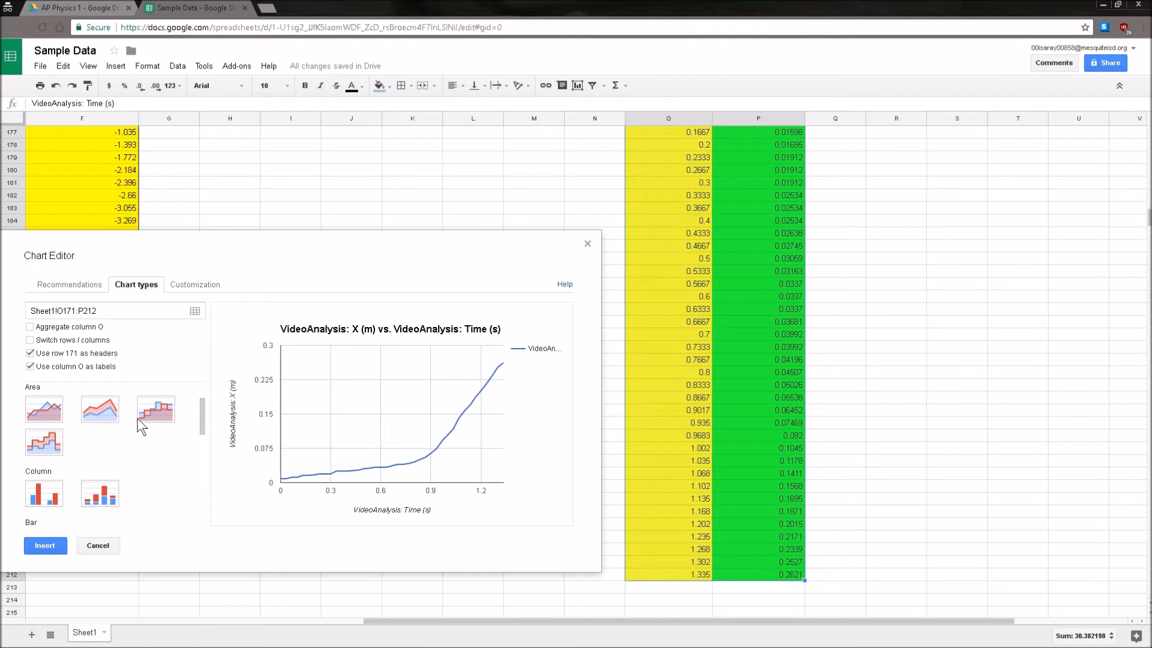
{"action": "scroll", "coordinate": [126, 417], "scroll_direction": "up", "scroll_amount": 2}
{"action": "left_click", "coordinate": [105, 423]}
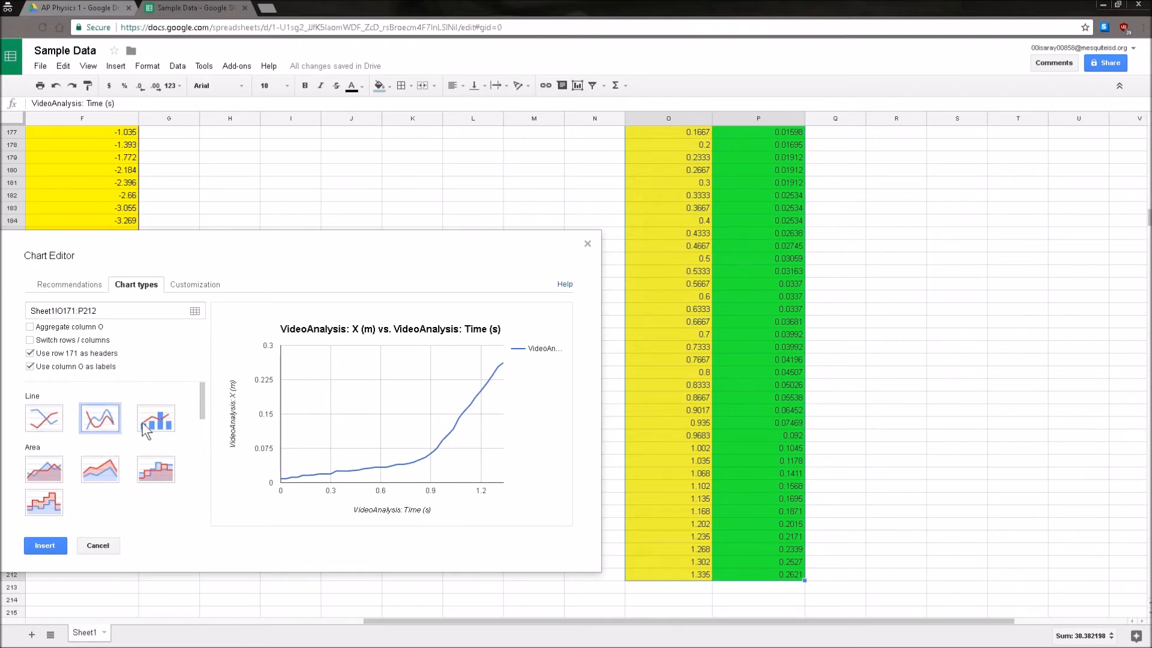
{"action": "left_click", "coordinate": [150, 427]}
{"action": "left_click", "coordinate": [57, 467]}
{"action": "left_click", "coordinate": [100, 469]}
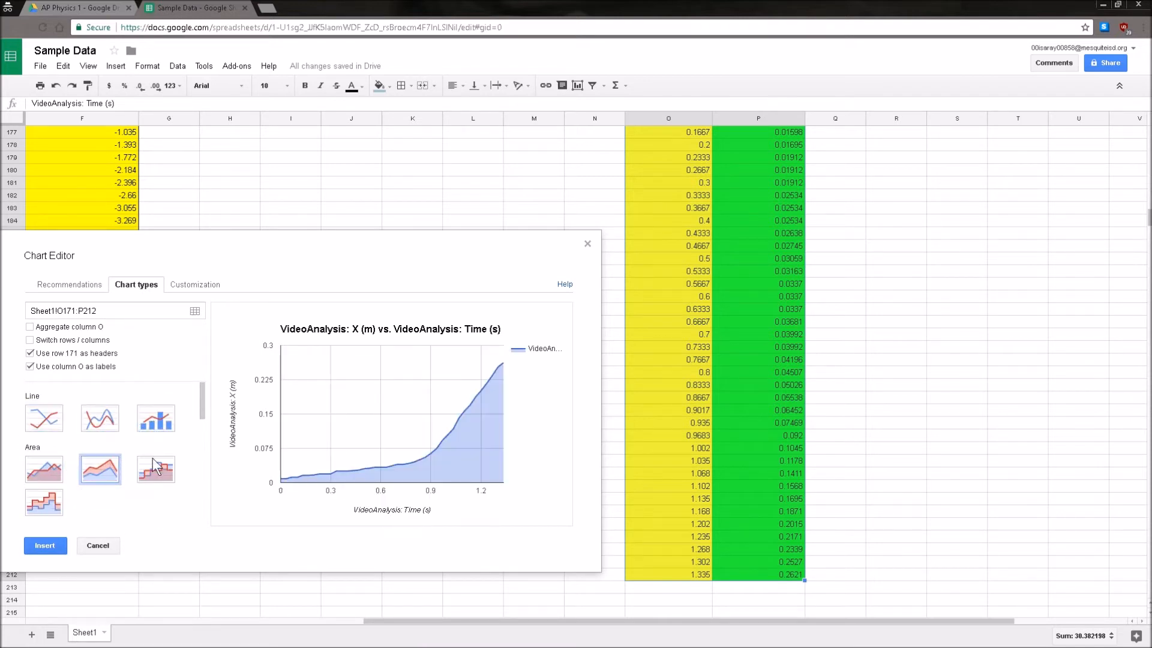
{"action": "left_click", "coordinate": [43, 424]}
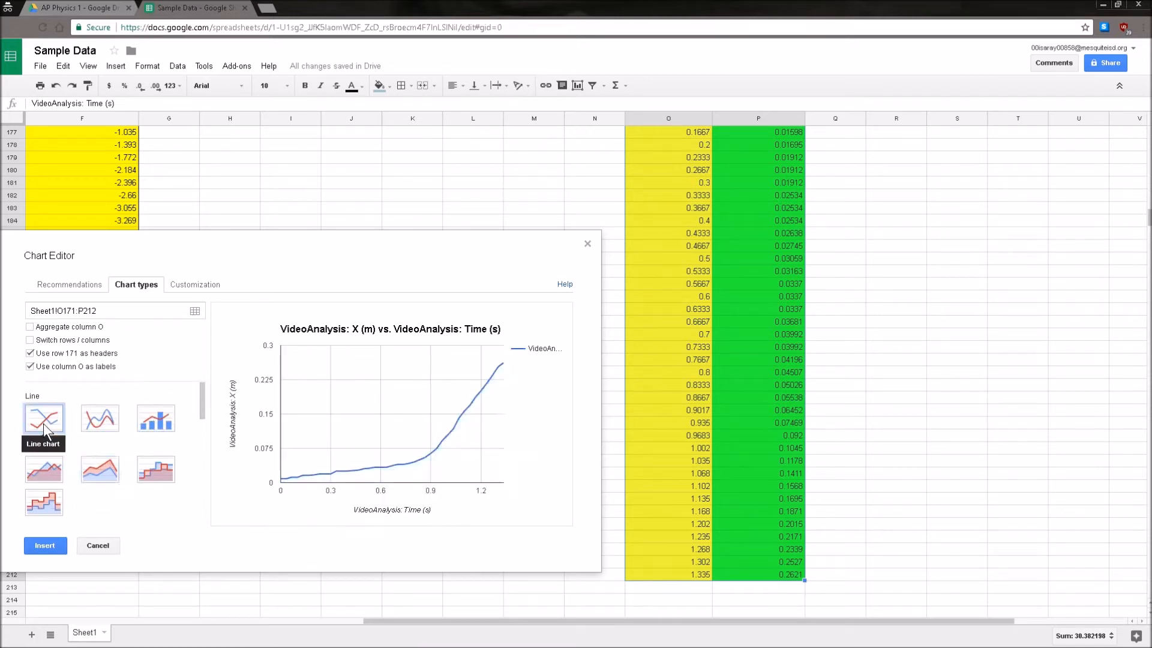
{"action": "left_click", "coordinate": [53, 471]}
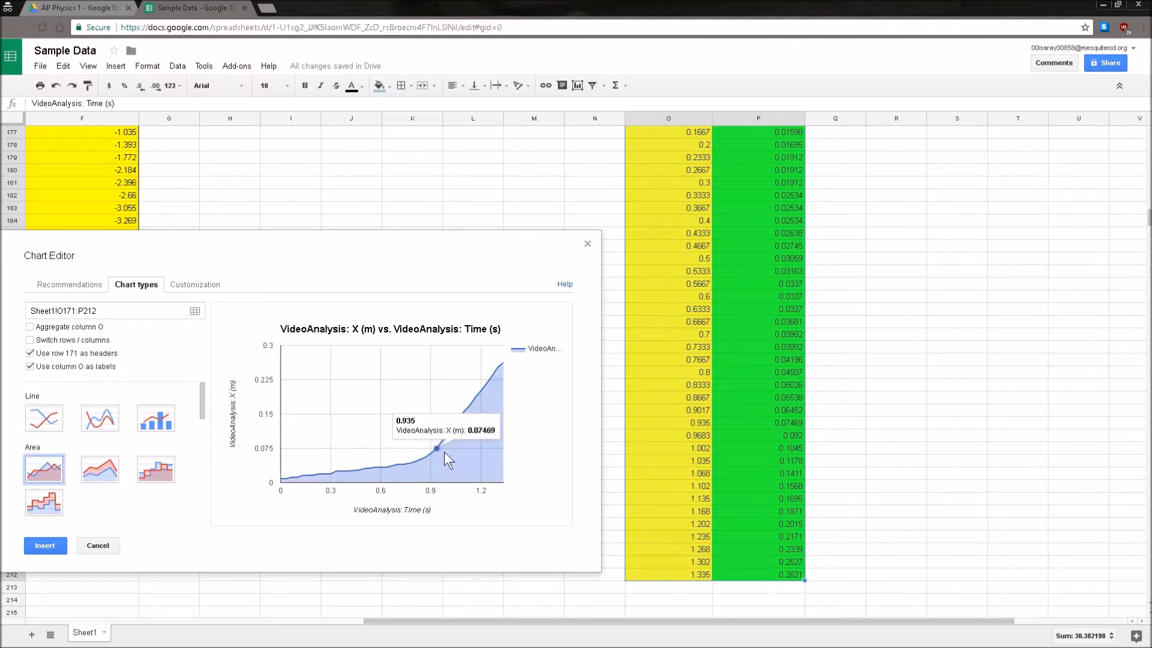
{"action": "left_click", "coordinate": [55, 418]}
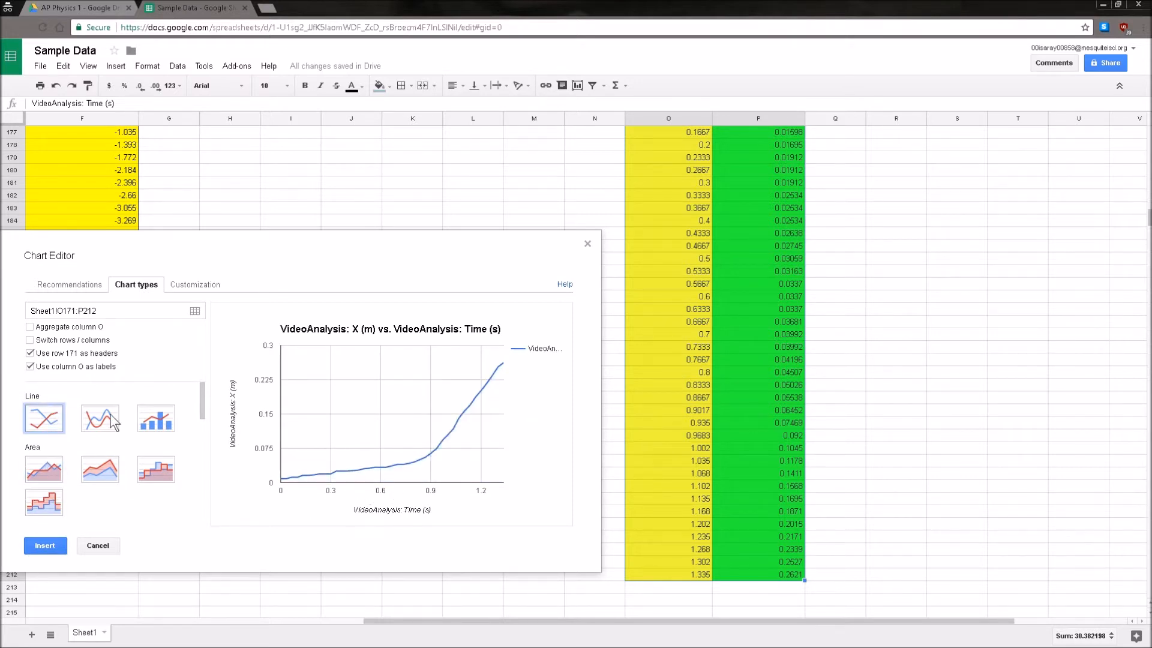
- Customize the chart title by removing both "VideoAnalysis:" prefixes, leaving "X (m) vs. Time (s)"
{"action": "left_click", "coordinate": [199, 288]}
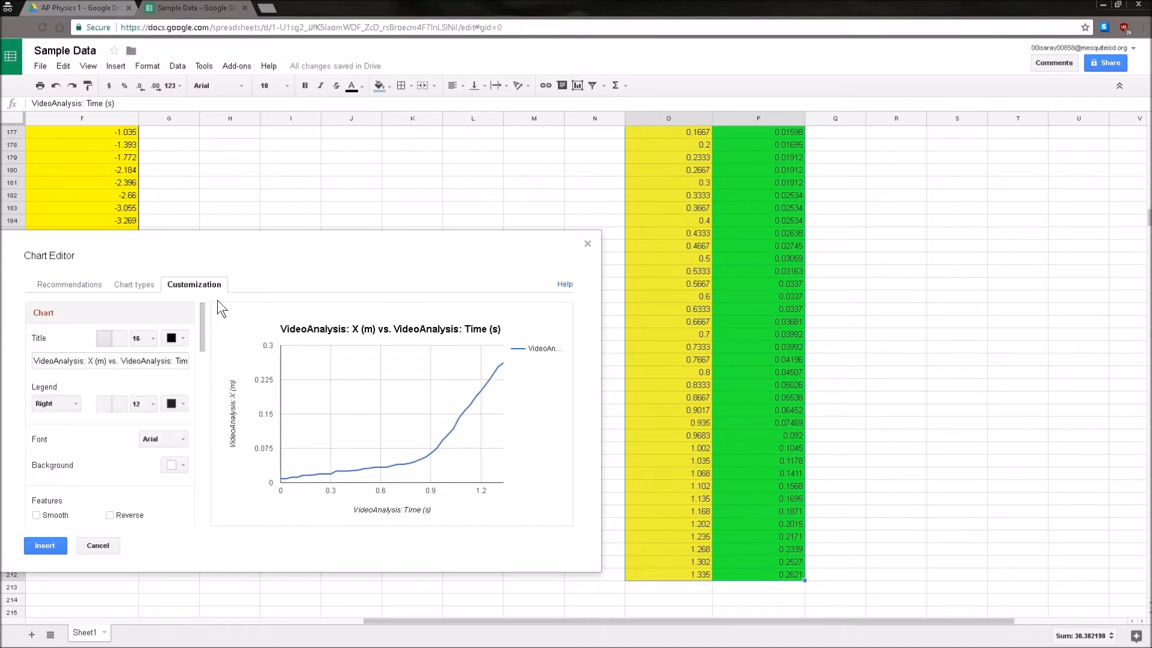
{"action": "mouse_move", "coordinate": [203, 335]}
{"action": "left_mouse_down"}
{"action": "mouse_move", "coordinate": [199, 351]}
{"action": "mouse_move", "coordinate": [200, 332]}
{"action": "left_mouse_up"}
{"action": "left_click_drag", "start_coordinate": [86, 360], "coordinate": [120, 356]}
{"action": "key", "text": "BackSpace"}
{"action": "key", "text": "BackSpace"}
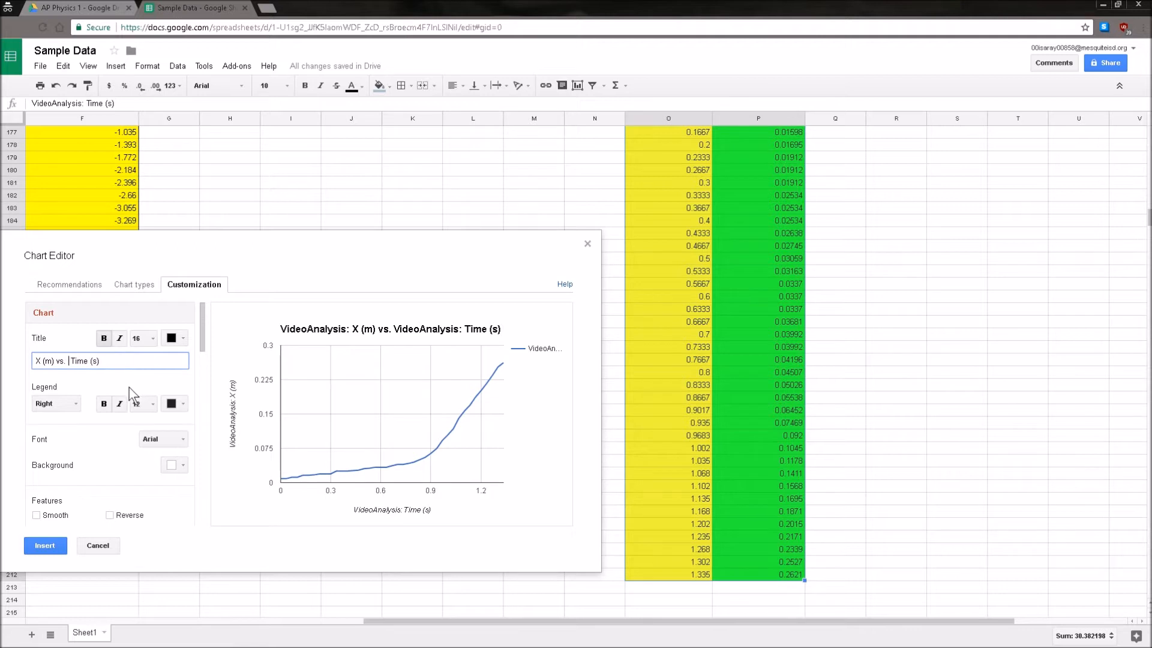
- Remove the "VideoAnalysis:" prefix from the horizontal axis title, leaving "Time (s)"
{"action": "left_click_drag", "start_coordinate": [203, 351], "coordinate": [196, 376]}
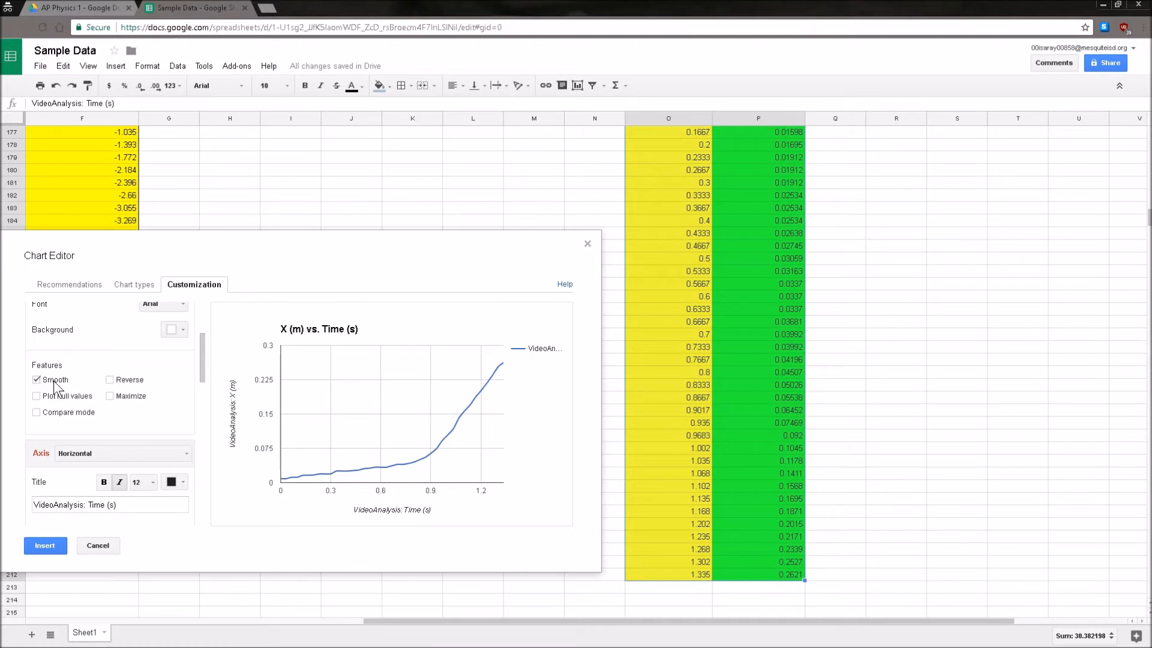
{"action": "left_click_drag", "start_coordinate": [204, 368], "coordinate": [200, 397]}
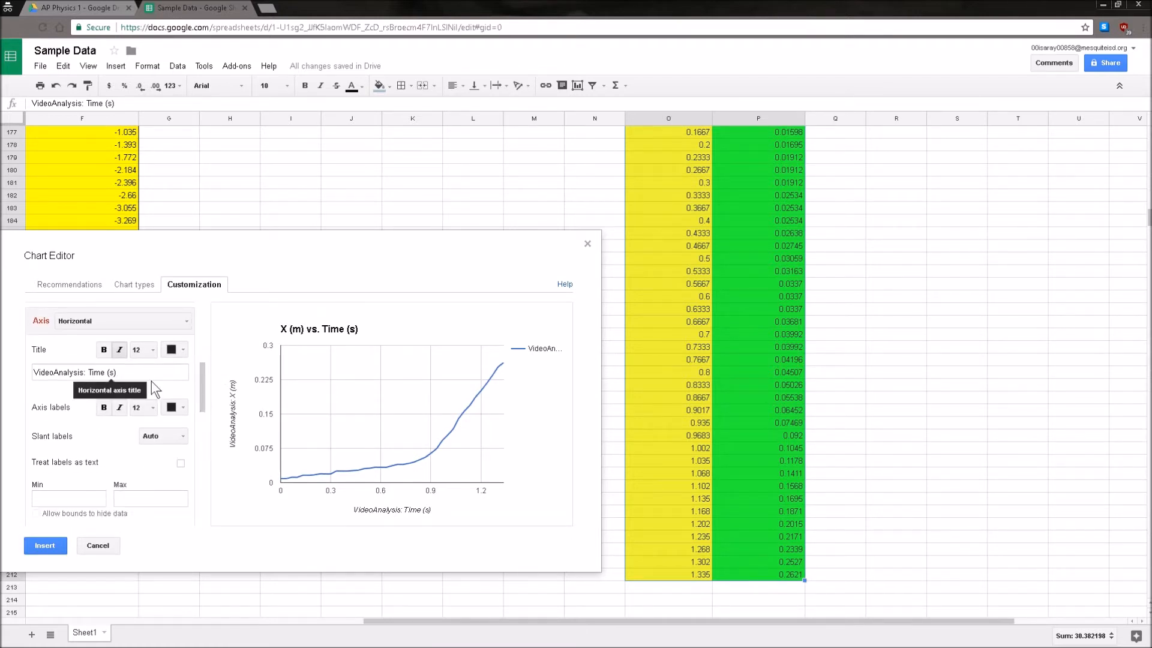
{"action": "left_click_drag", "start_coordinate": [89, 372], "coordinate": [22, 374]}
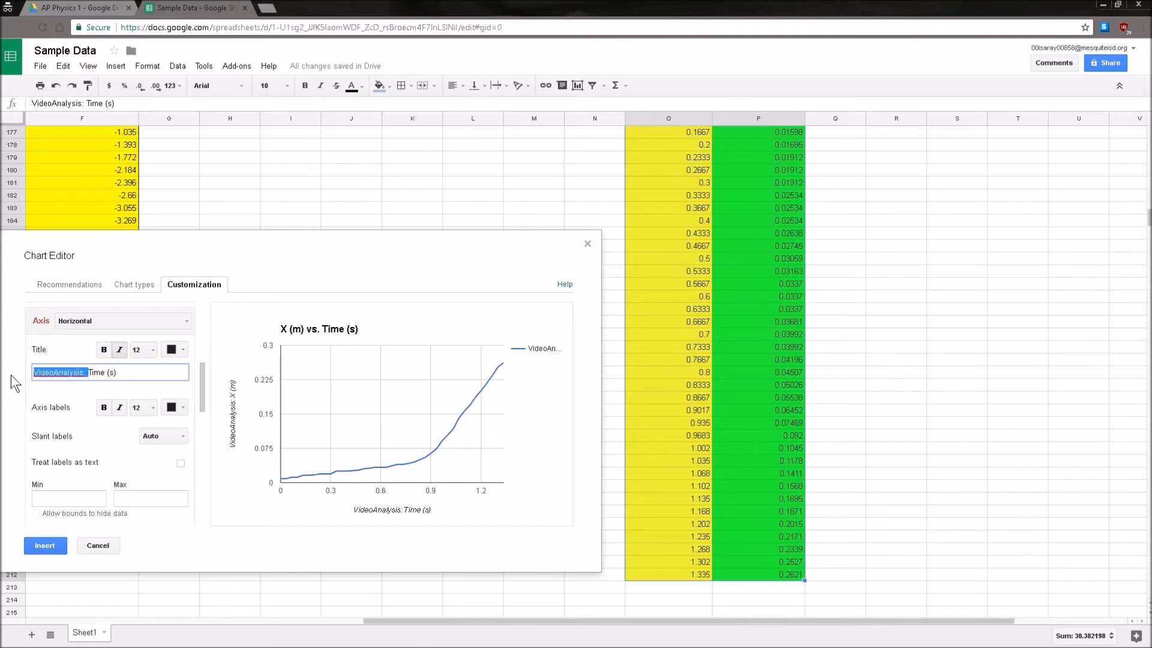
{"action": "key", "text": "BackSpace"}
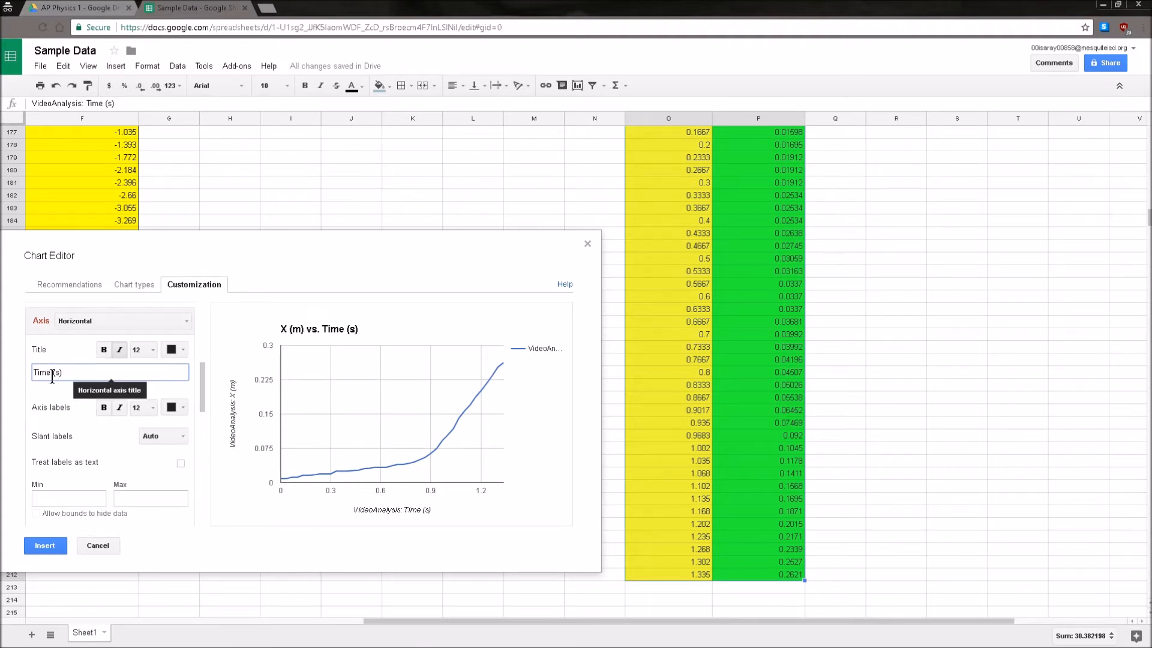
- Remove the "VideoAnalysis:" prefix from the left vertical axis title, leaving "X (m)"
{"action": "left_click_drag", "start_coordinate": [203, 388], "coordinate": [199, 364]}
{"action": "left_click", "coordinate": [144, 467]}
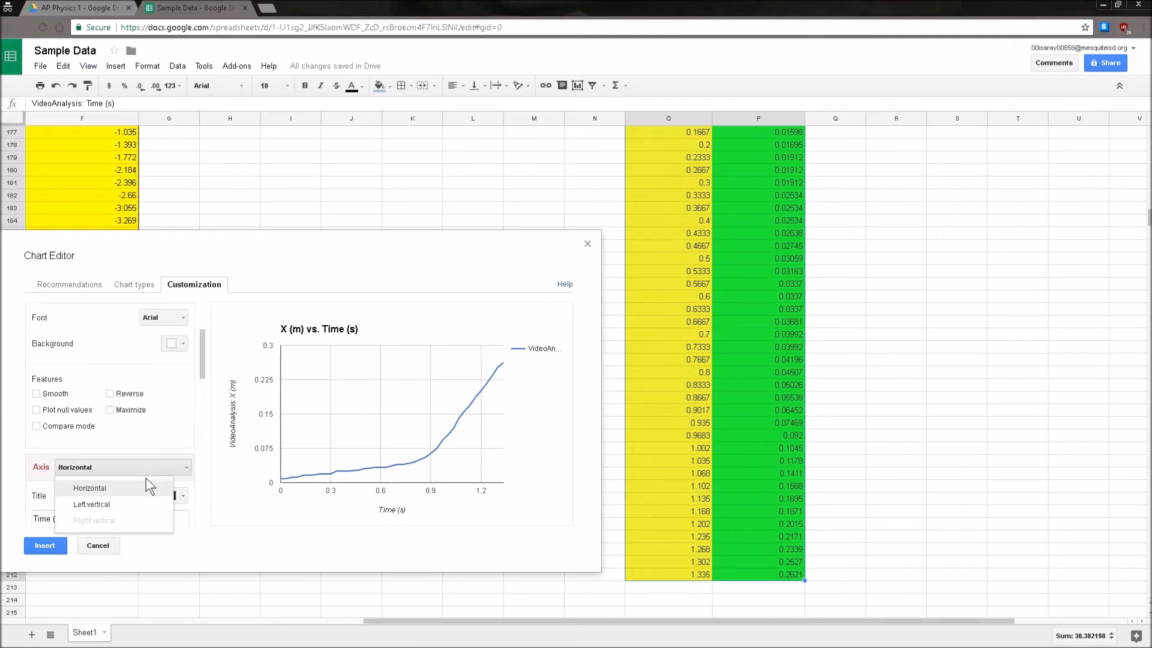
{"action": "left_click", "coordinate": [153, 502]}
{"action": "left_click_drag", "start_coordinate": [202, 368], "coordinate": [200, 401]}
{"action": "left_click_drag", "start_coordinate": [87, 380], "coordinate": [21, 391]}
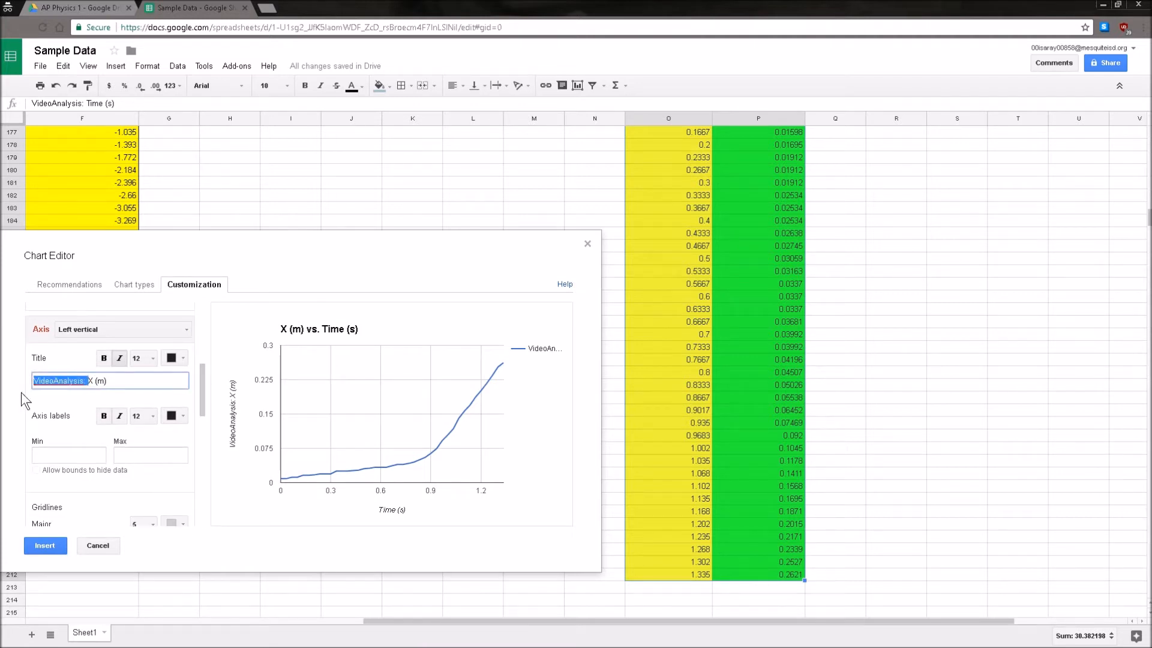
{"action": "key", "text": "BackSpace"}
- Insert the customized X vs. Time chart and move it into the empty columns H to N beside the copied data
{"action": "left_click_drag", "start_coordinate": [204, 391], "coordinate": [203, 399]}
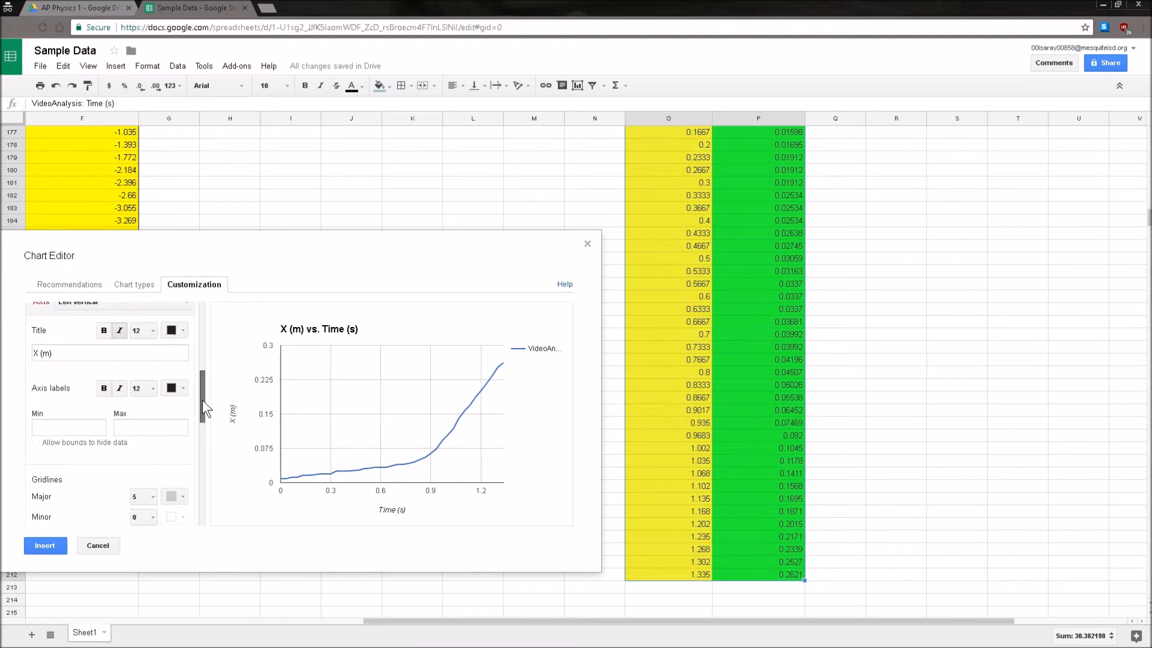
{"action": "left_click", "coordinate": [54, 546]}
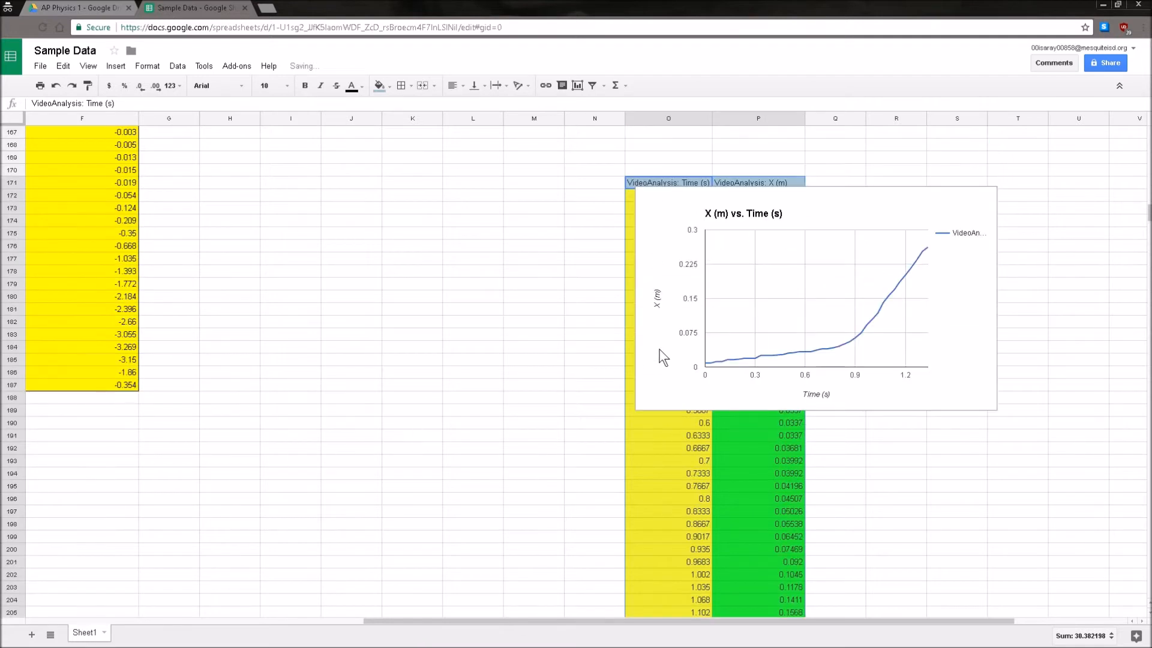
{"action": "left_click", "coordinate": [472, 347]}
{"action": "left_click", "coordinate": [662, 364]}
{"action": "mouse_move", "coordinate": [661, 364]}
{"action": "left_mouse_down"}
{"action": "mouse_move", "coordinate": [464, 404]}
{"action": "mouse_move", "coordinate": [271, 474]}
{"action": "left_mouse_up"}
{"action": "left_click", "coordinate": [429, 545]}
{"action": "left_click", "coordinate": [489, 507]}
- Copy the X Velocity column, E146 to E187, from the original data table
{"action": "scroll", "coordinate": [708, 493], "scroll_direction": "up", "scroll_amount": 1}
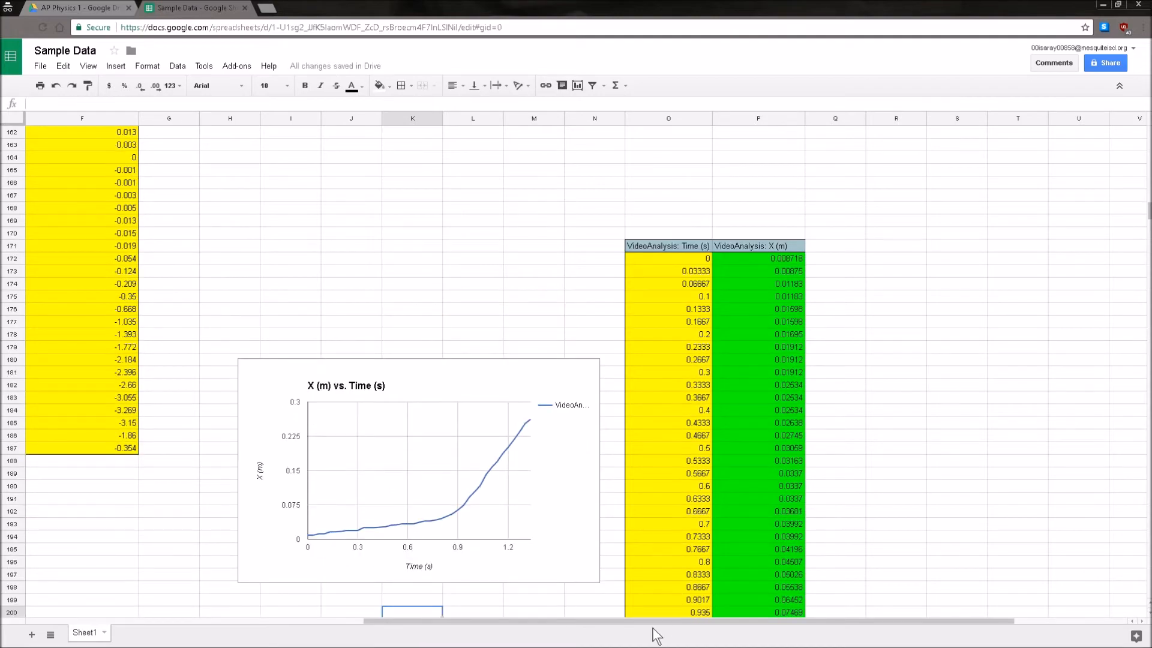
{"action": "left_click_drag", "start_coordinate": [648, 622], "coordinate": [322, 604]}
{"action": "scroll", "coordinate": [318, 560], "scroll_direction": "up", "scroll_amount": 1}
{"action": "scroll", "coordinate": [354, 447], "scroll_direction": "up", "scroll_amount": 6}
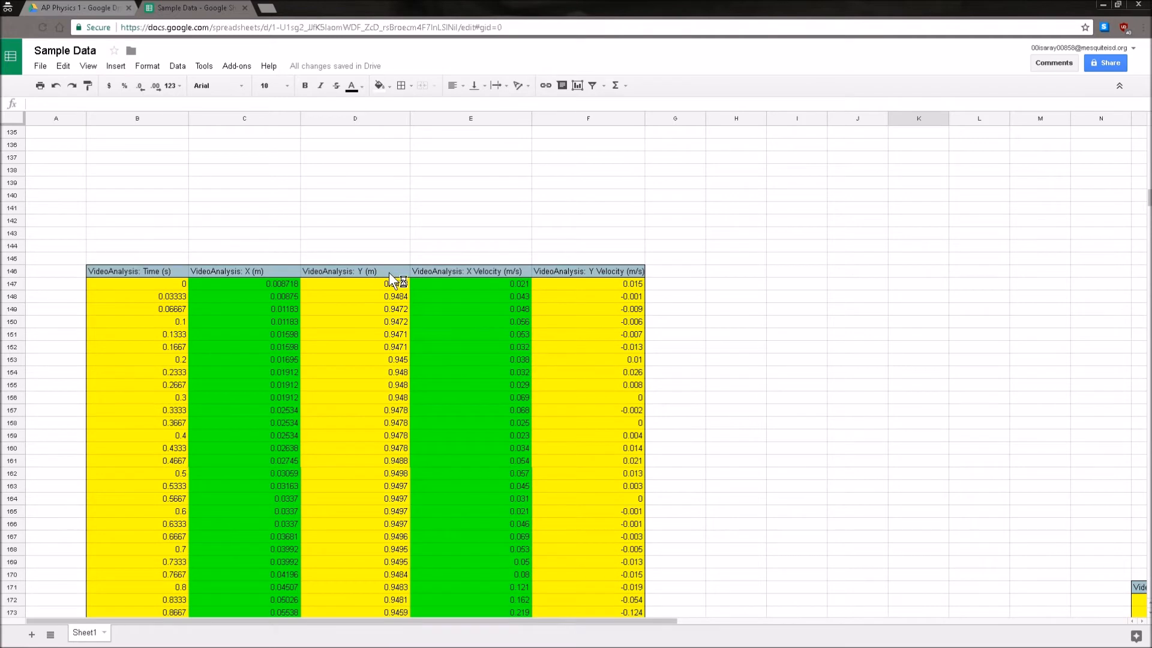
{"action": "left_click_drag", "start_coordinate": [438, 272], "coordinate": [485, 571]}
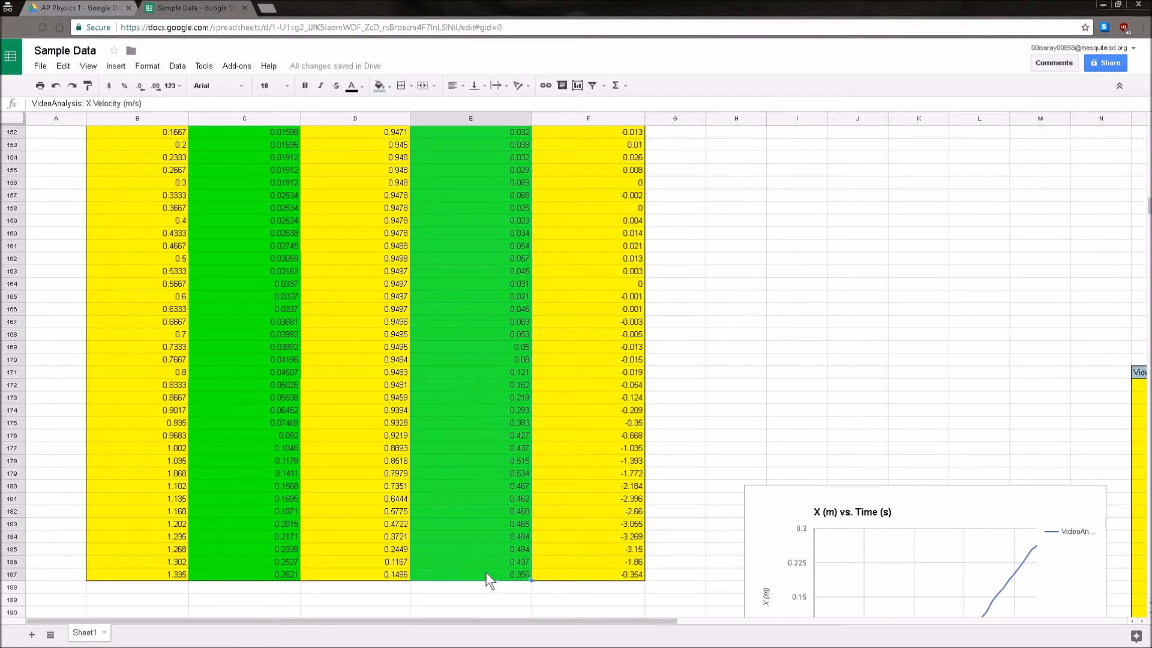
{"action": "scroll", "coordinate": [479, 498], "scroll_direction": "up", "scroll_amount": 2}
{"action": "right_click", "coordinate": [477, 427]}
{"action": "left_click", "coordinate": [521, 70]}
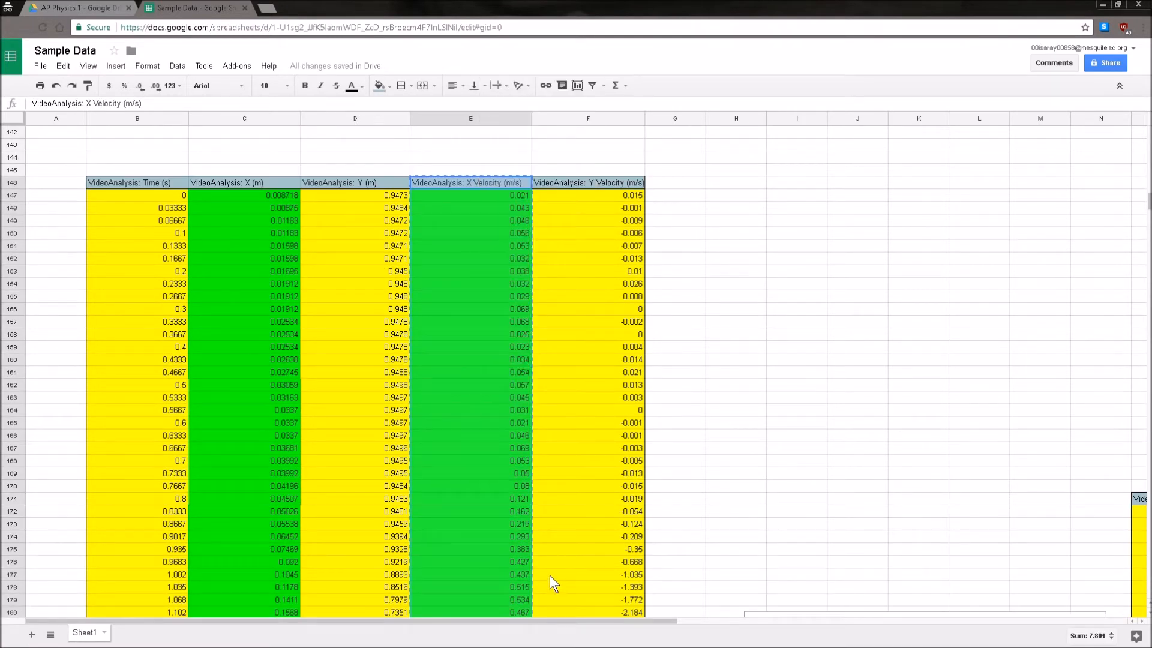
- Paste the X Velocity data at Q171 beside the copied X column, and widen column Q to fit its header
{"action": "left_click_drag", "start_coordinate": [553, 620], "coordinate": [908, 595]}
{"action": "scroll", "coordinate": [887, 480], "scroll_direction": "down", "scroll_amount": 3}
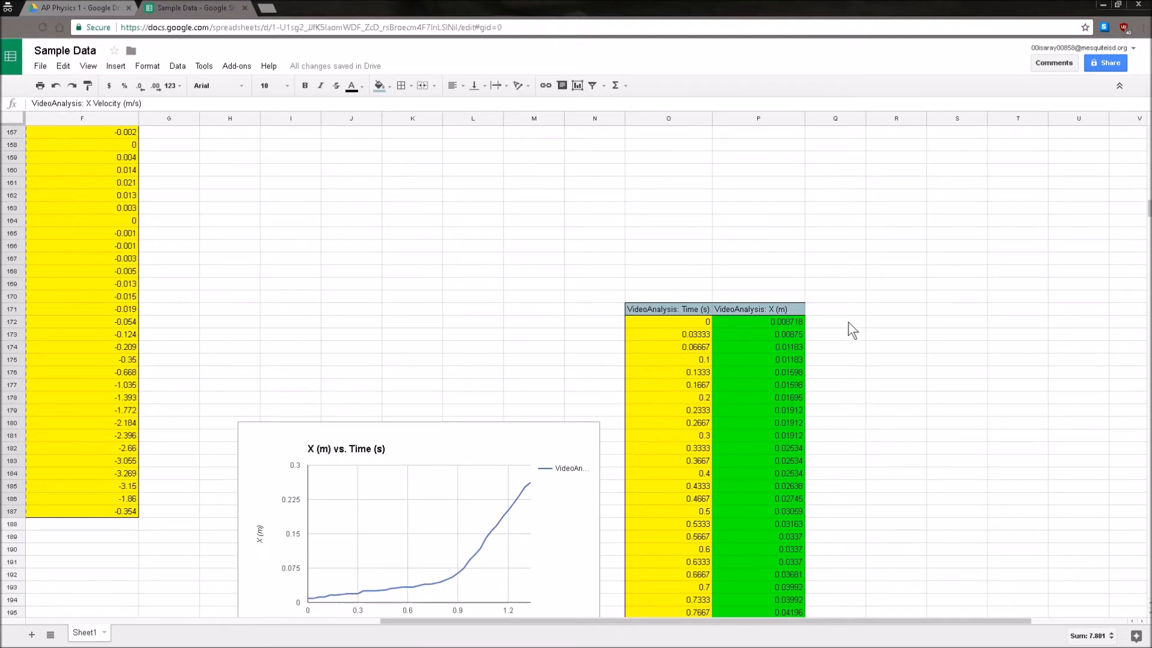
{"action": "left_click", "coordinate": [831, 311]}
{"action": "right_click", "coordinate": [830, 312]}
{"action": "left_click", "coordinate": [858, 359]}
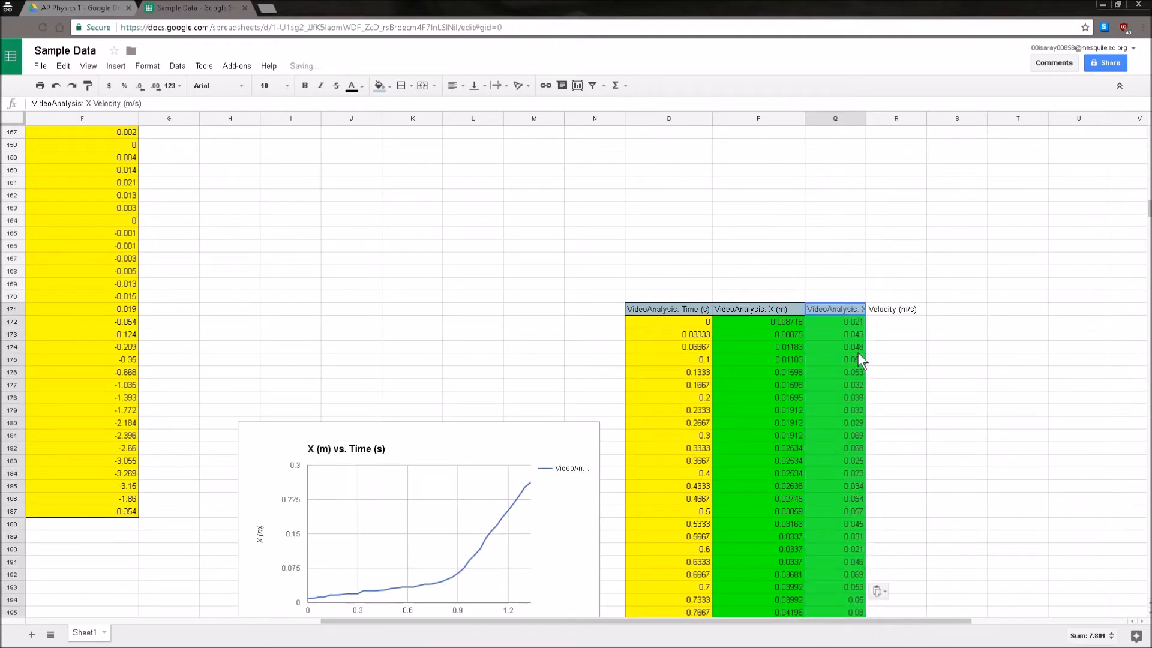
{"action": "left_click_drag", "start_coordinate": [866, 118], "coordinate": [927, 119]}
- Select the Time, X and X Velocity data in O171:Q212 and start a new chart from it
{"action": "scroll", "coordinate": [893, 264], "scroll_direction": "down", "scroll_amount": 3}
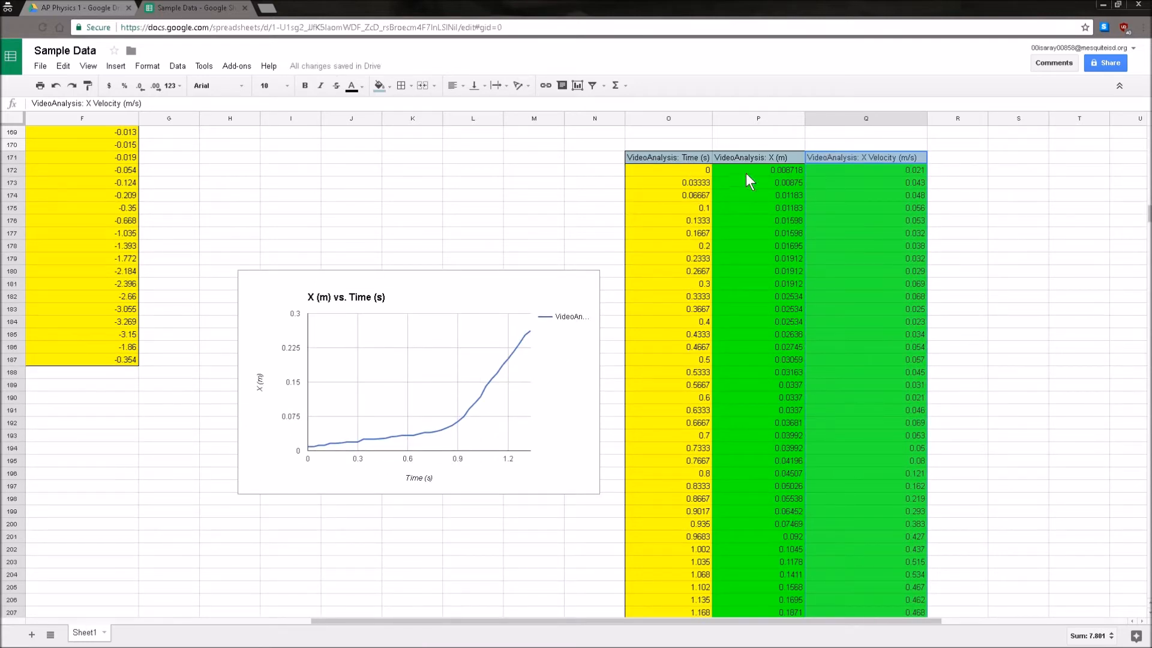
{"action": "left_click", "coordinate": [698, 157]}
{"action": "scroll", "coordinate": [791, 407], "scroll_direction": "down", "scroll_amount": 3}
{"action": "left_click", "coordinate": [877, 523], "text": "shift"}
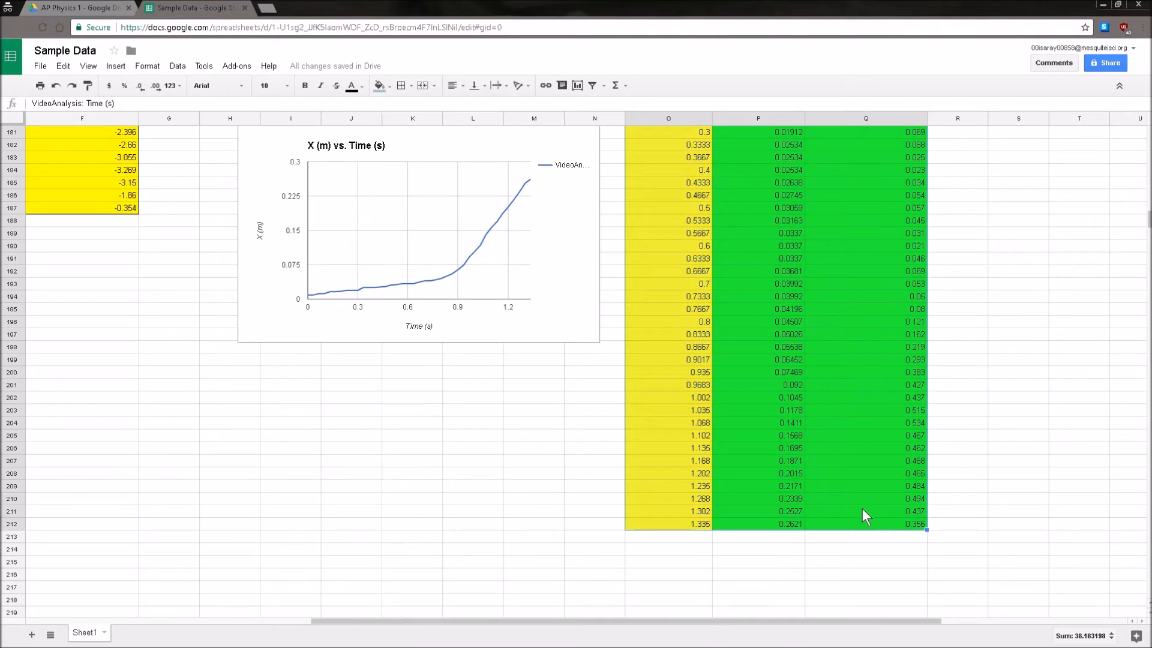
{"action": "scroll", "coordinate": [792, 389], "scroll_direction": "up", "scroll_amount": 4}
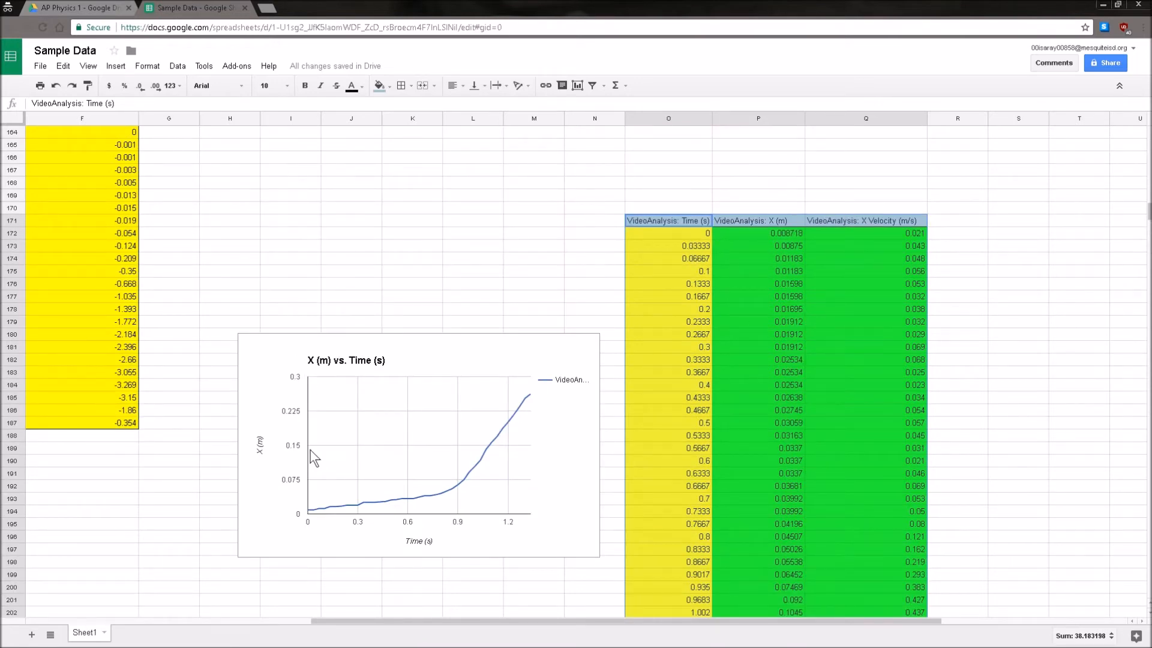
{"action": "left_click", "coordinate": [116, 67]}
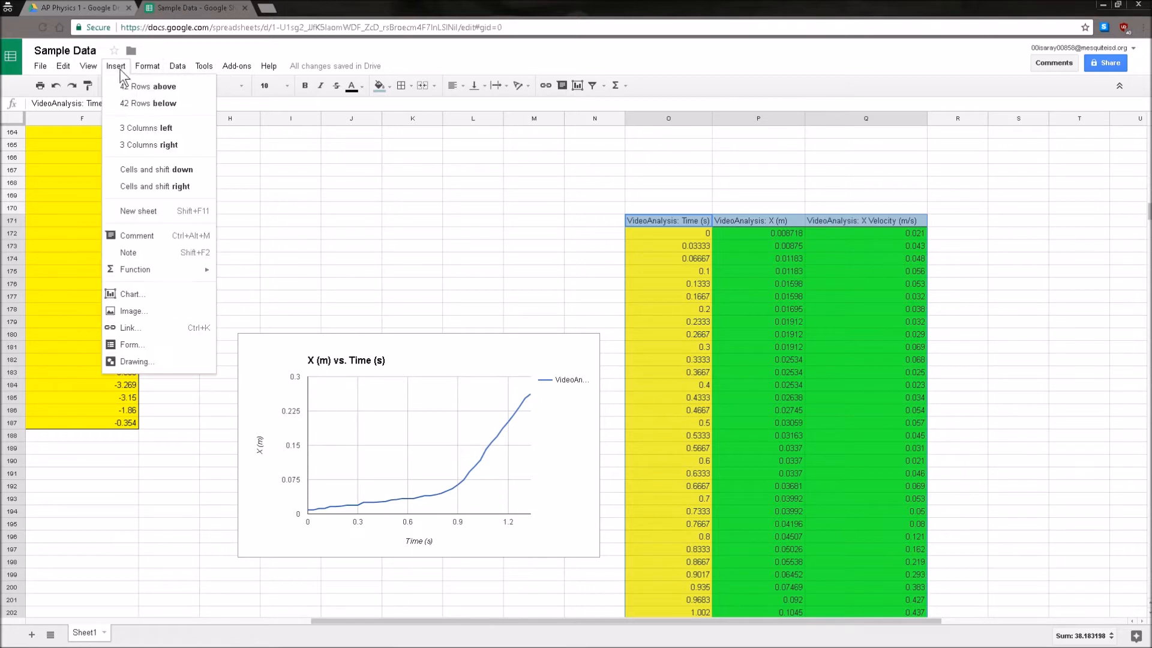
{"action": "left_click", "coordinate": [154, 295]}
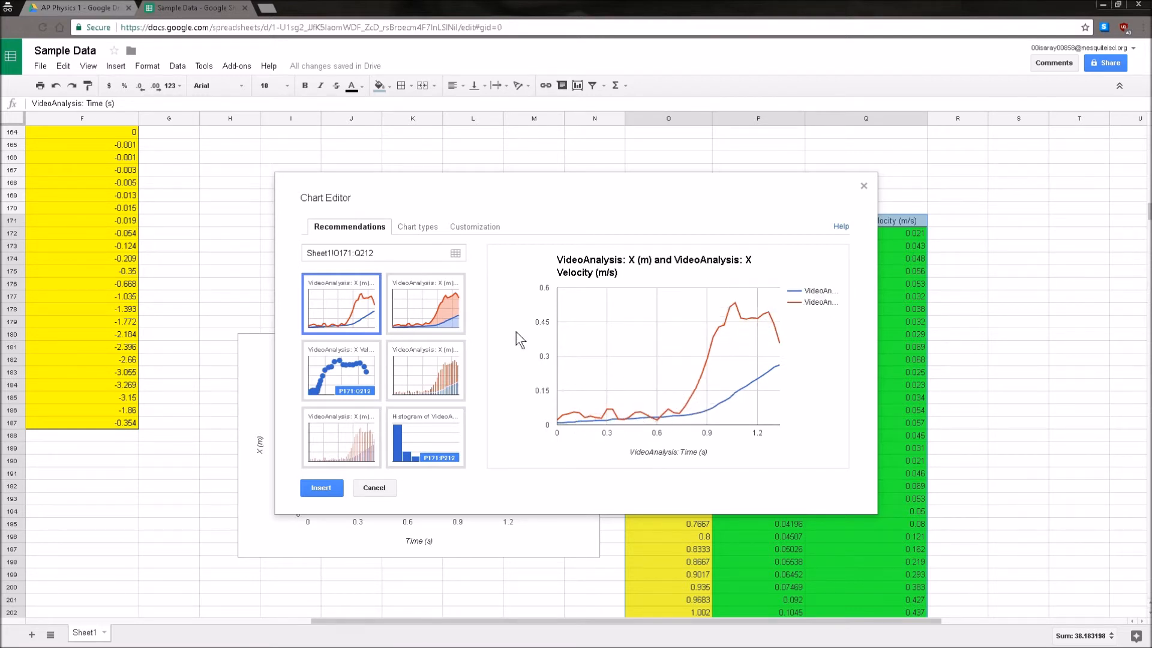
- Preview the recommended area and scatter charts, return to the line chart, and review its chart type options
{"action": "left_click", "coordinate": [443, 323]}
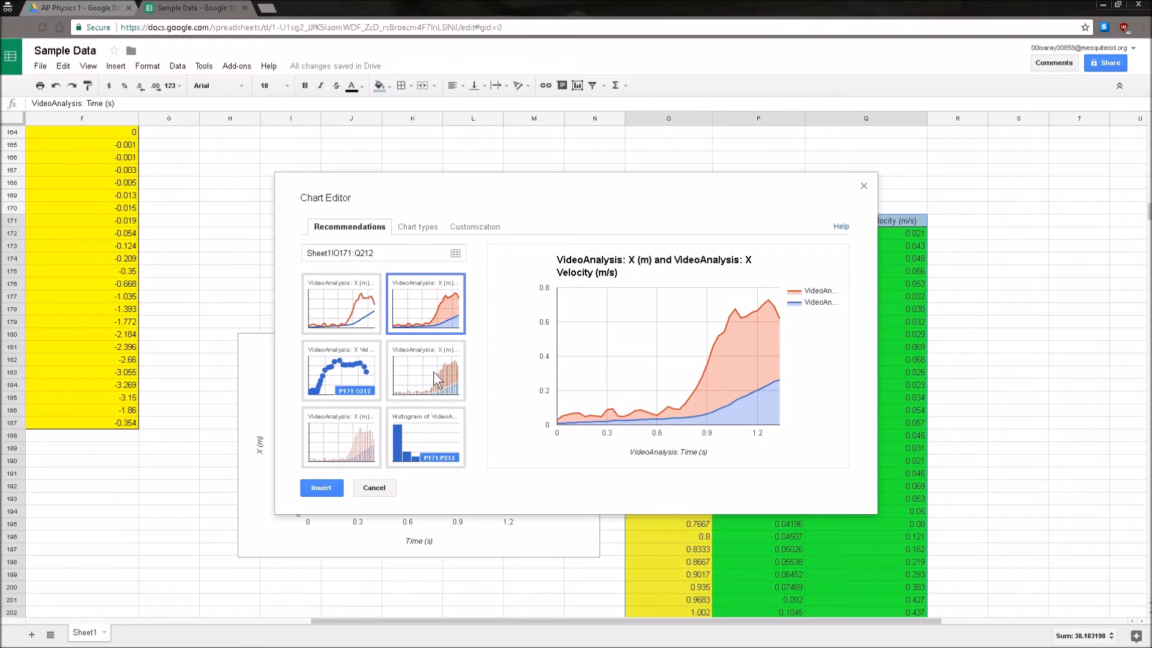
{"action": "left_click", "coordinate": [343, 383]}
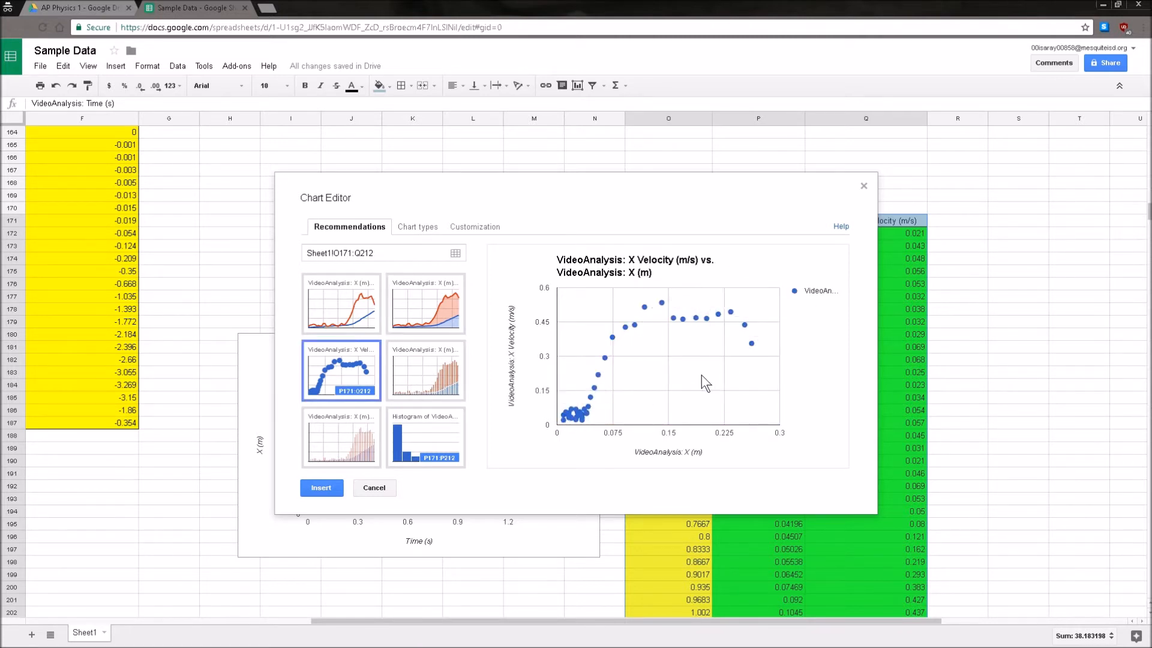
{"action": "left_click", "coordinate": [372, 295]}
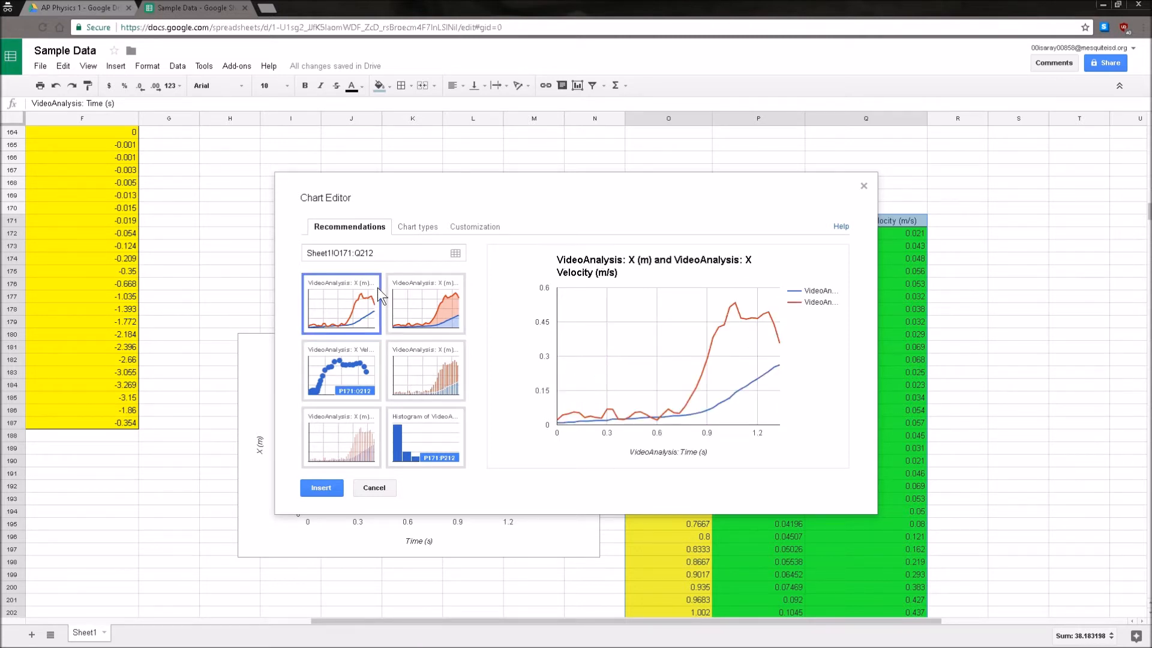
{"action": "left_click", "coordinate": [419, 228]}
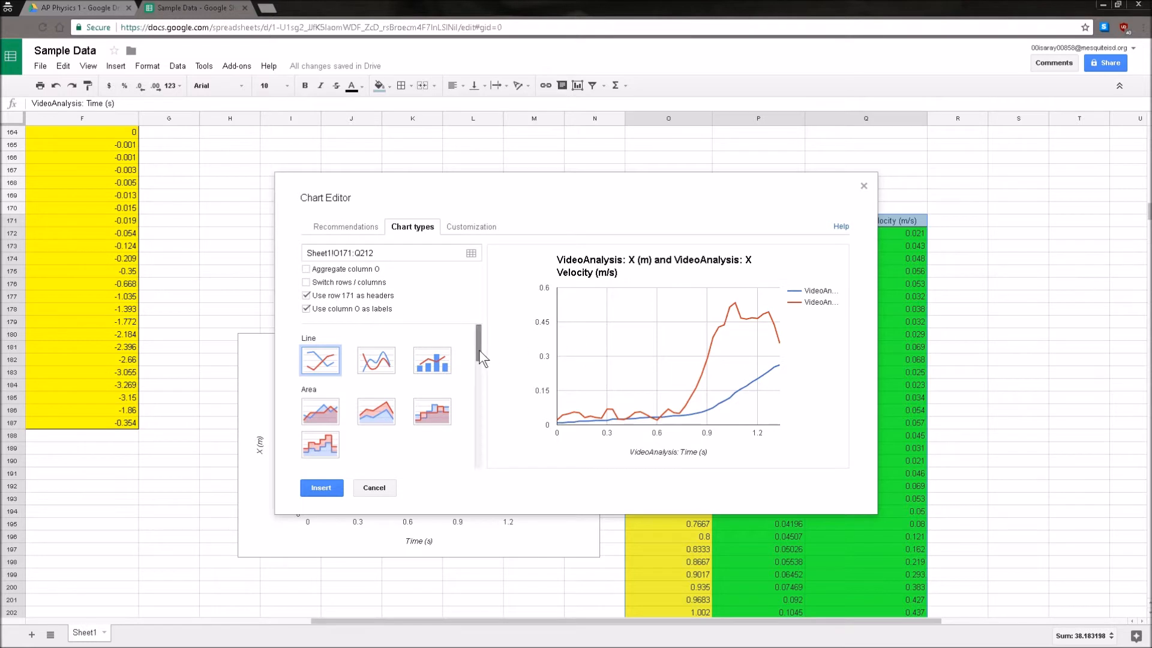
- Choose the VideoAnalysis: X (m) series in the chart customization settings and examine its curve in the preview
{"action": "left_click", "coordinate": [465, 229]}
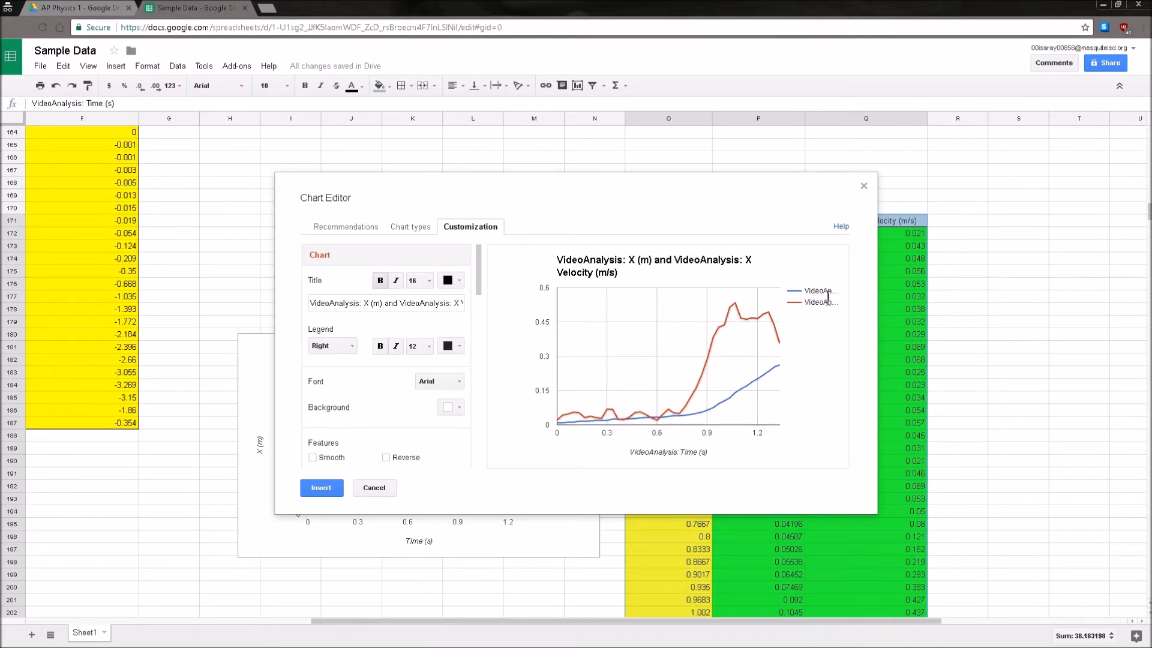
{"action": "left_click_drag", "start_coordinate": [478, 289], "coordinate": [471, 452]}
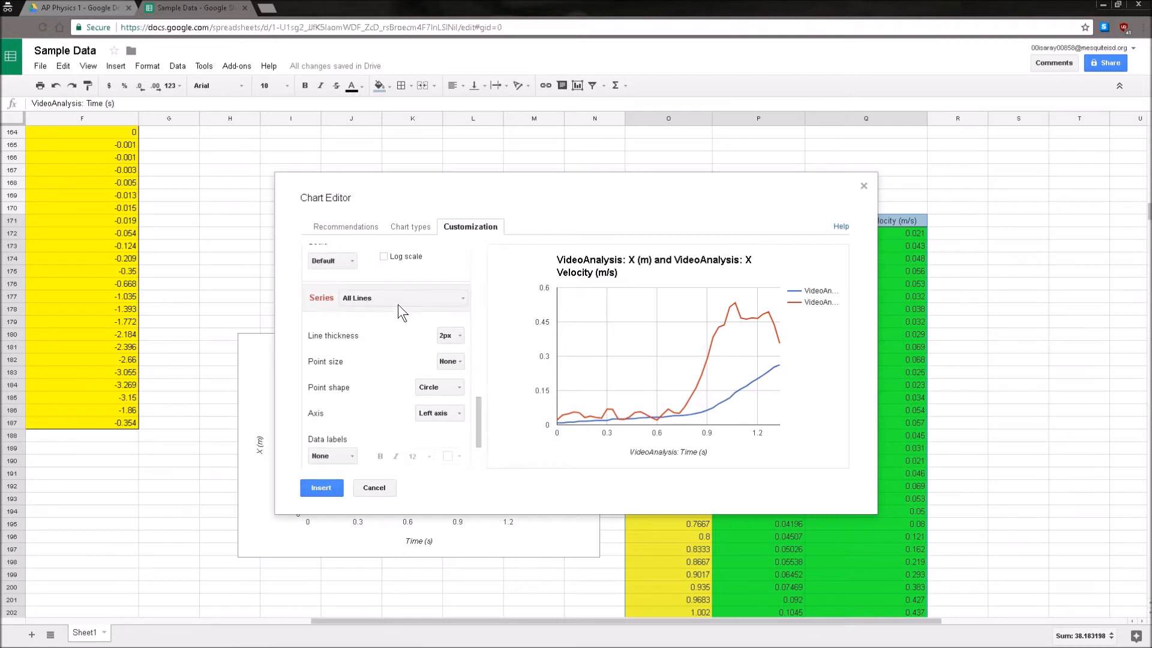
{"action": "left_click", "coordinate": [398, 298]}
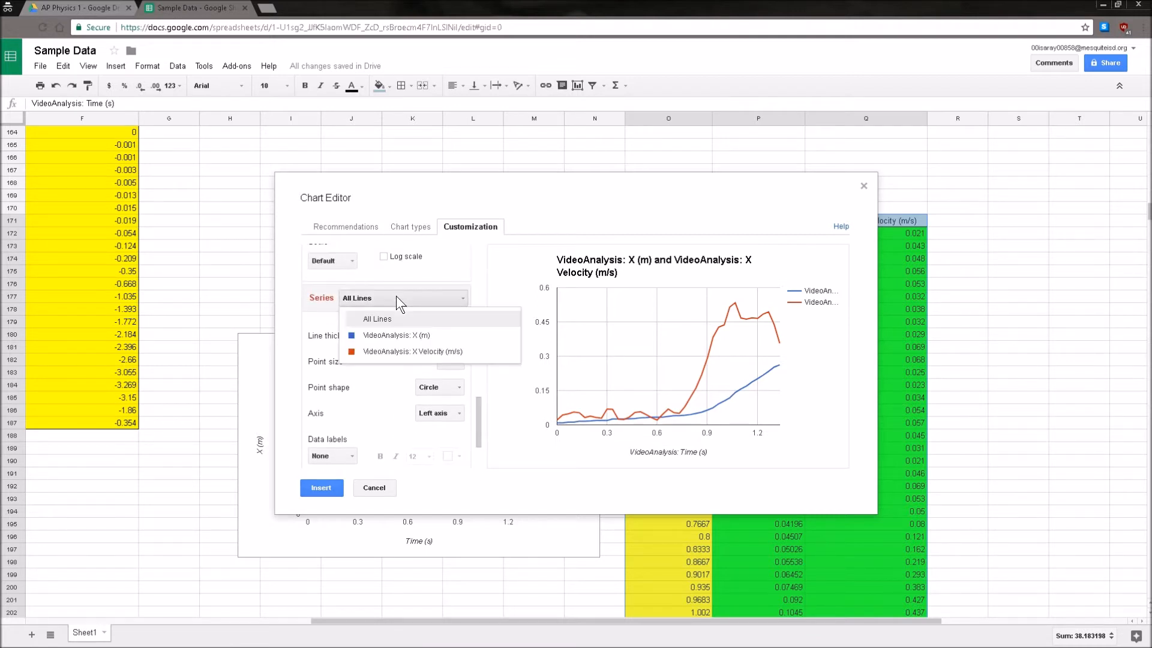
{"action": "left_click", "coordinate": [422, 342]}
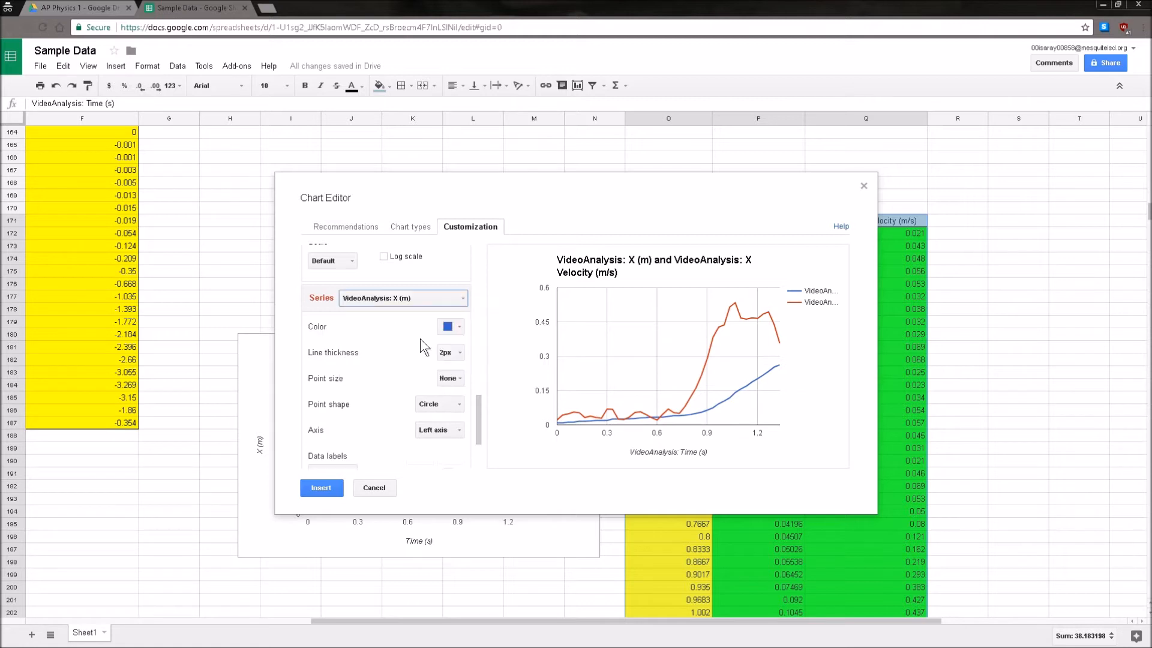
{"action": "scroll", "coordinate": [477, 410], "scroll_direction": "down", "scroll_amount": 1}
{"action": "scroll", "coordinate": [482, 420], "scroll_direction": "up", "scroll_amount": 1}
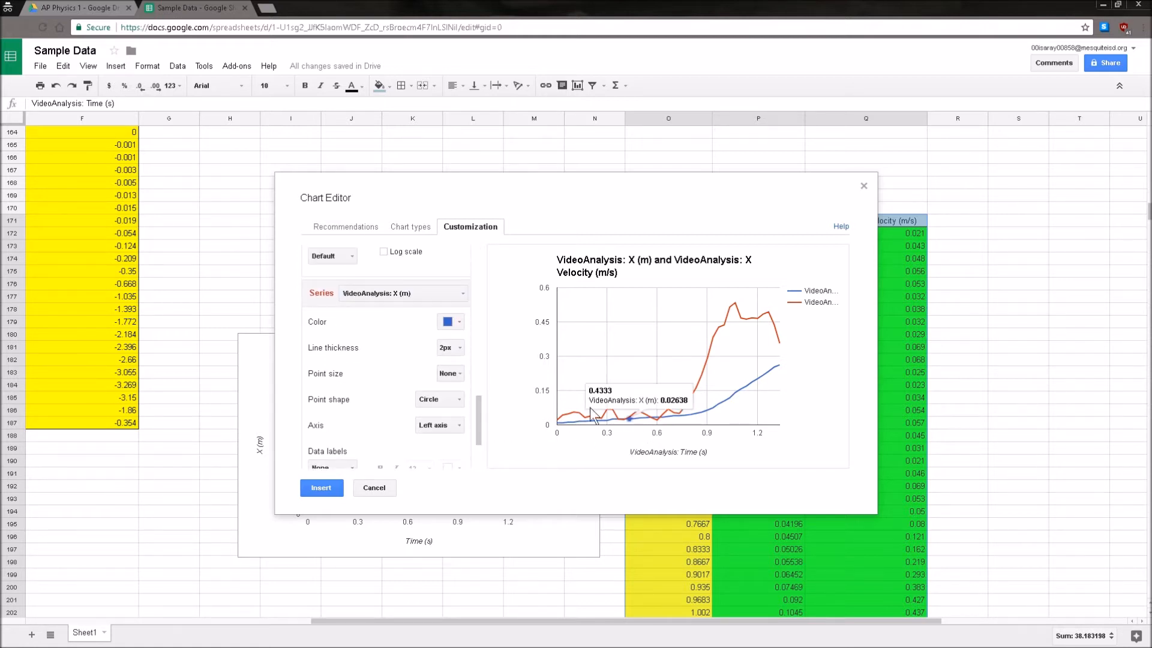
{"action": "mouse_move", "coordinate": [581, 420]}
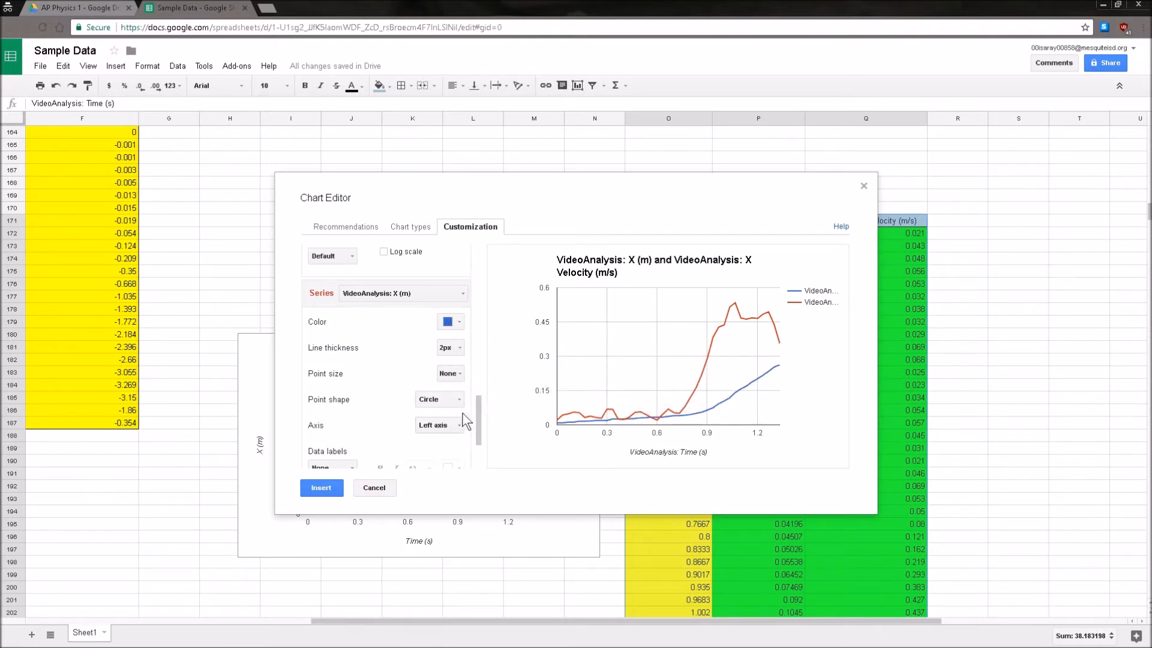
- Try an exponential trendline on the X (m) series, and change the trendline to Polynomial
{"action": "left_click_drag", "start_coordinate": [477, 409], "coordinate": [479, 441]}
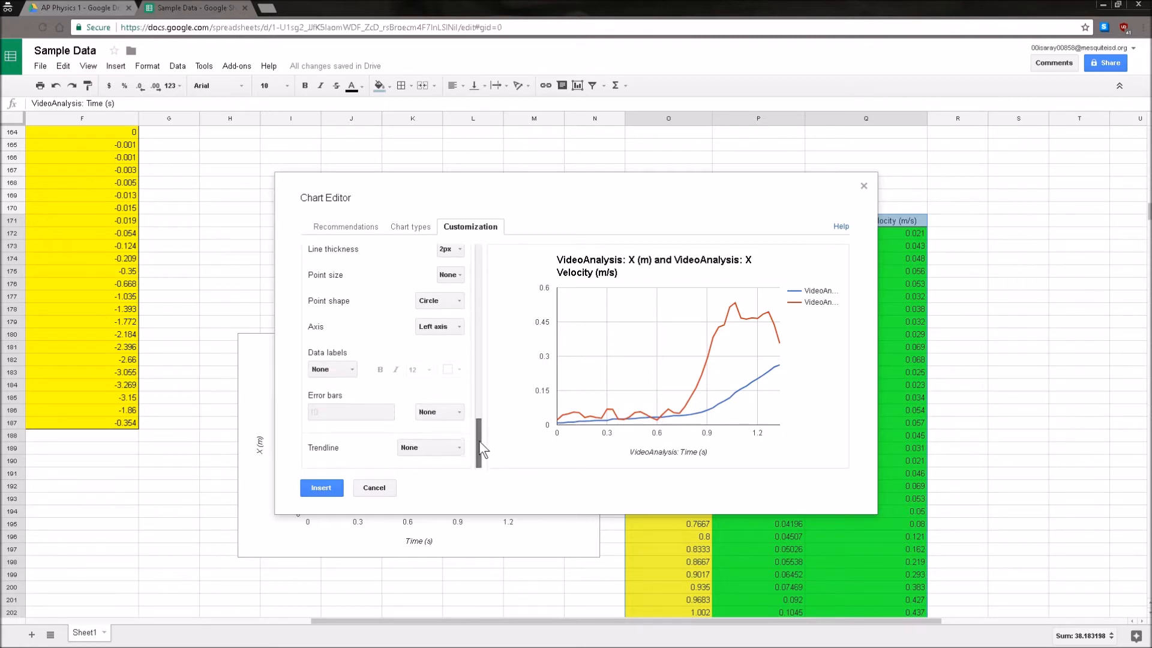
{"action": "left_click", "coordinate": [440, 448]}
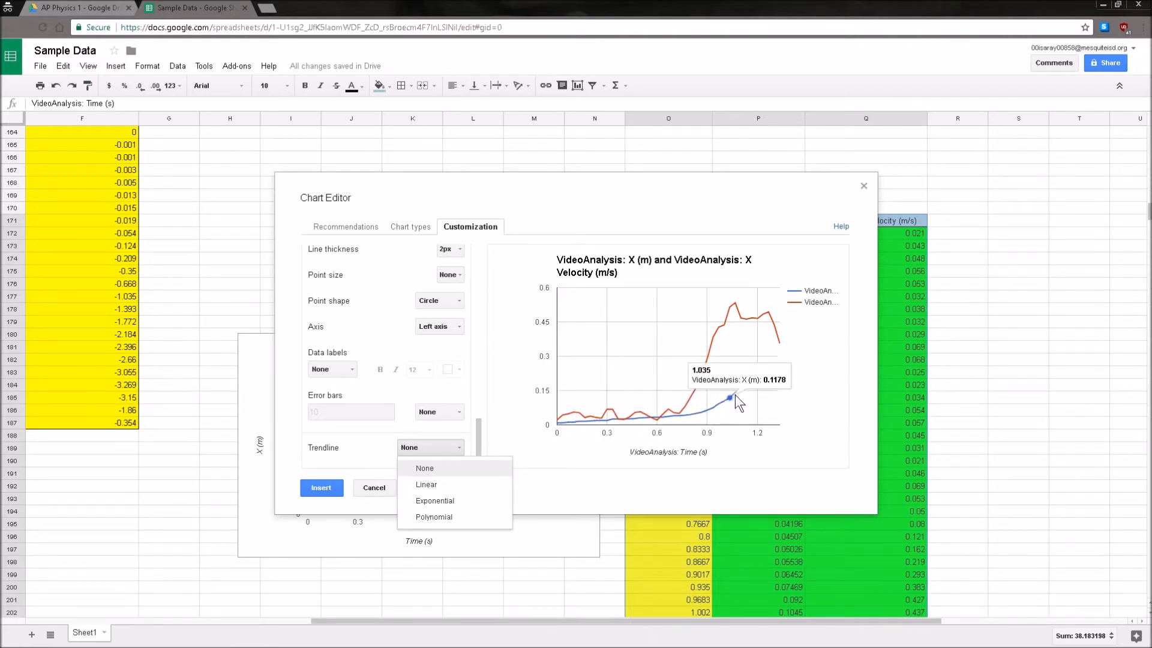
{"action": "left_click", "coordinate": [479, 508]}
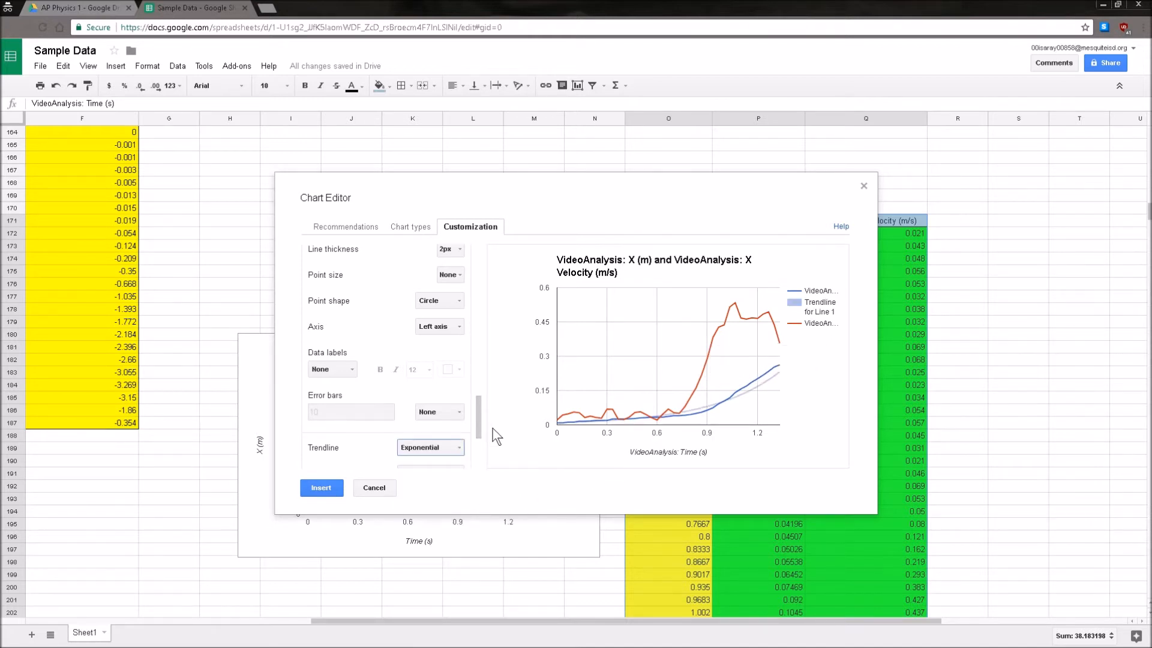
{"action": "scroll", "coordinate": [484, 426], "scroll_direction": "down", "scroll_amount": 2}
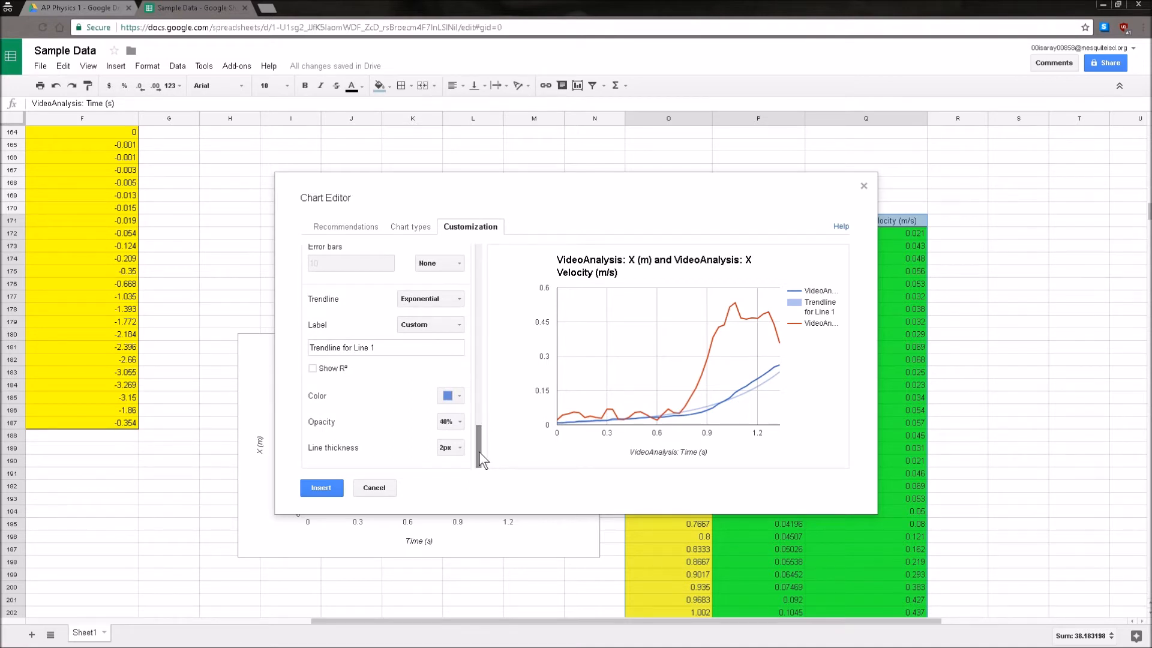
{"action": "left_click", "coordinate": [424, 299]}
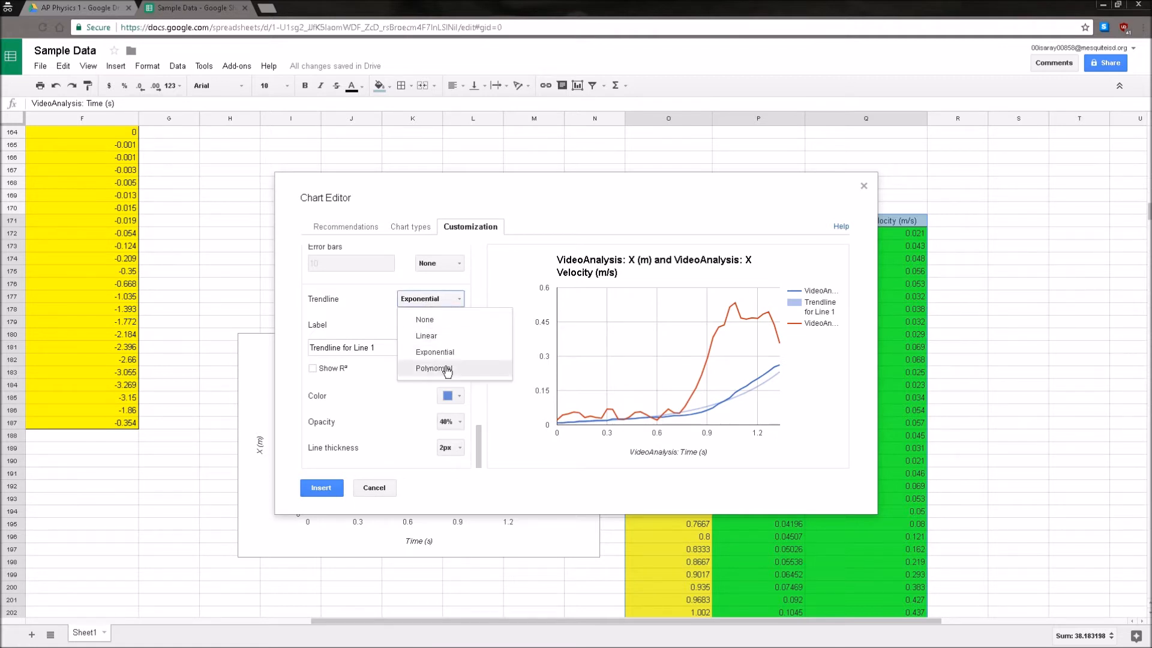
{"action": "left_click", "coordinate": [427, 367]}
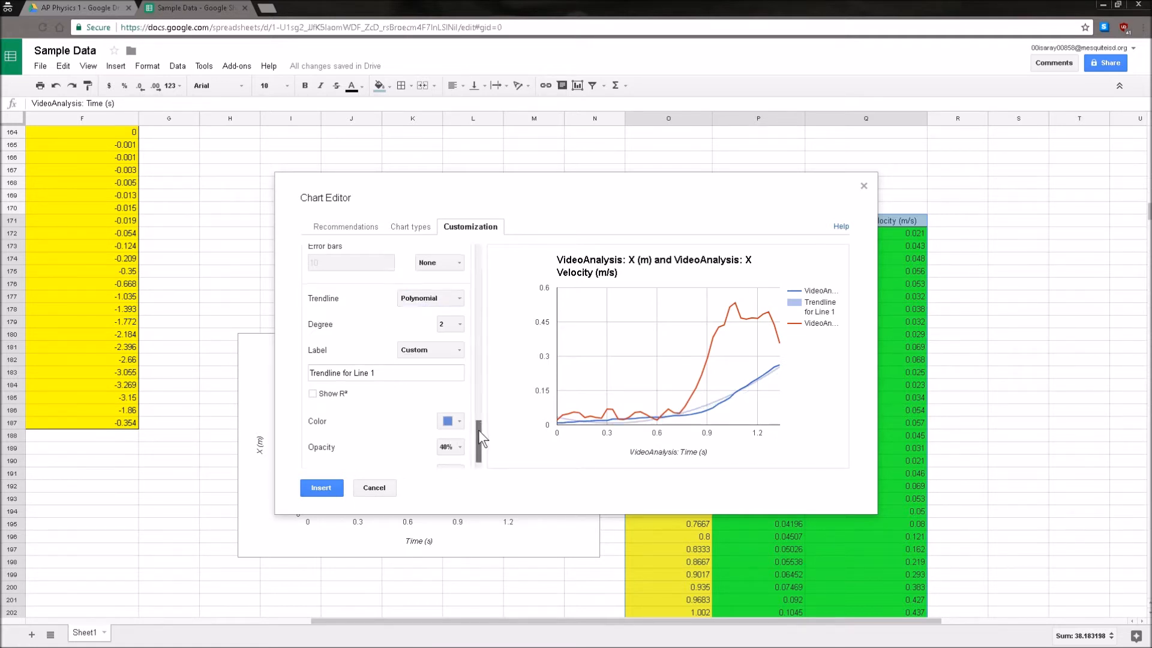
- Show R² for the X (m) polynomial trendline, set its label to Use equation, and examine the equation in the preview legend
{"action": "scroll", "coordinate": [478, 429], "scroll_direction": "down", "scroll_amount": 1}
{"action": "left_click", "coordinate": [312, 369]}
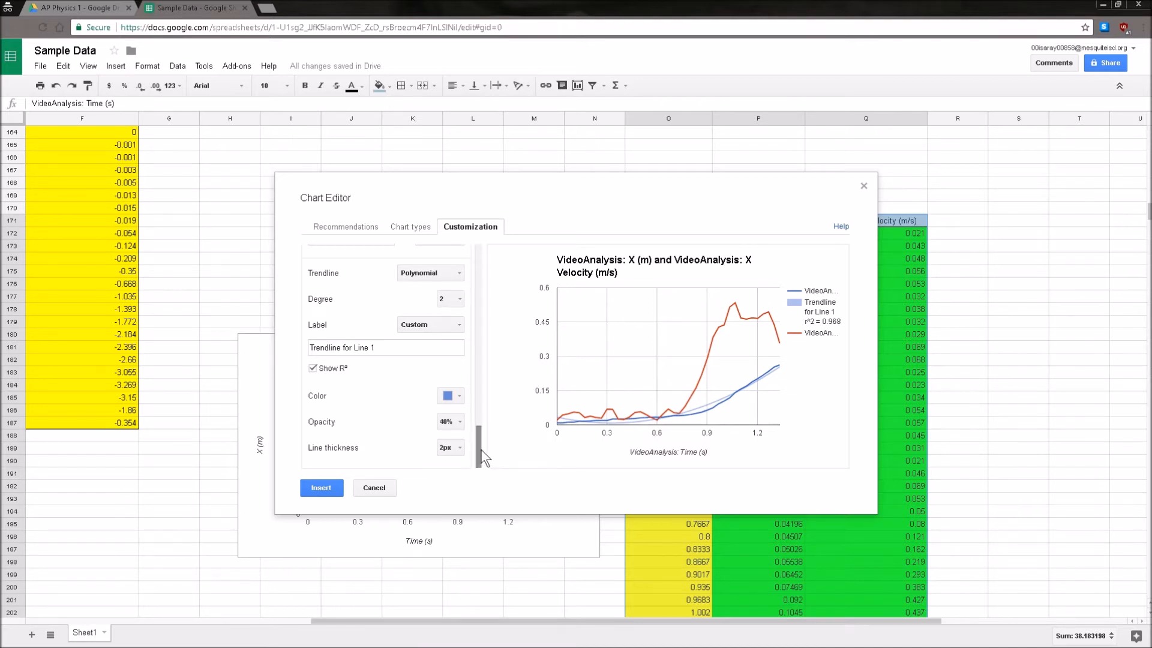
{"action": "left_click", "coordinate": [460, 325]}
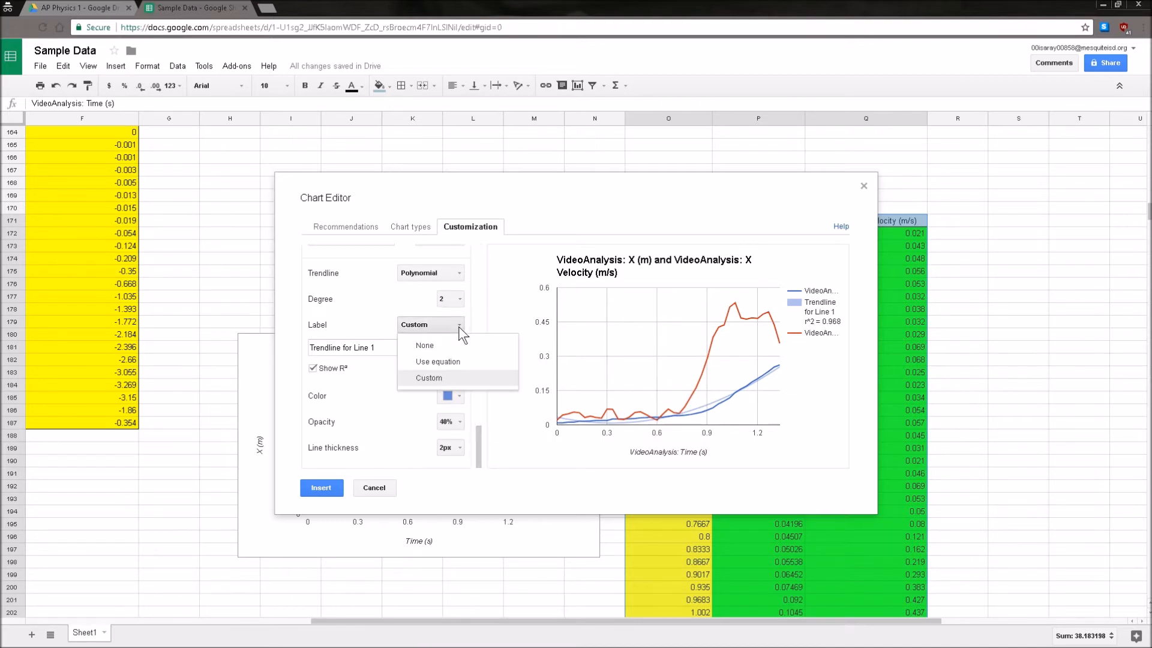
{"action": "left_click", "coordinate": [451, 362]}
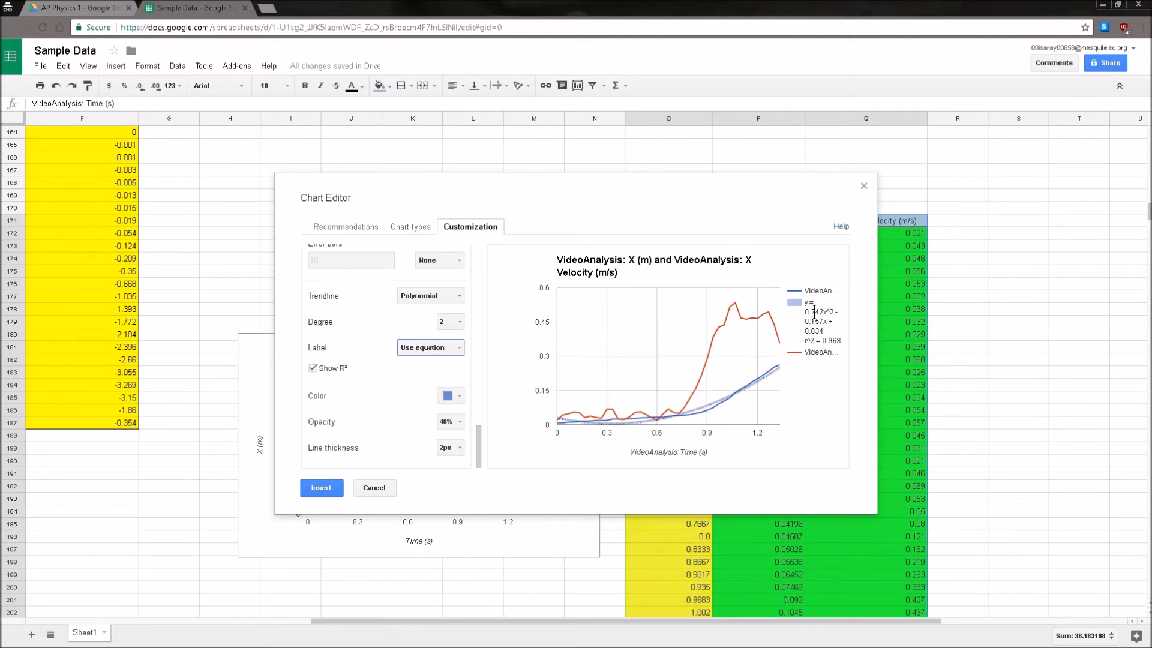
{"action": "left_click_drag", "start_coordinate": [811, 311], "coordinate": [832, 309]}
{"action": "mouse_move", "coordinate": [811, 322]}
{"action": "left_mouse_down"}
{"action": "mouse_move", "coordinate": [827, 322]}
{"action": "mouse_move", "coordinate": [822, 330]}
{"action": "left_mouse_up"}
{"action": "left_click", "coordinate": [822, 331]}
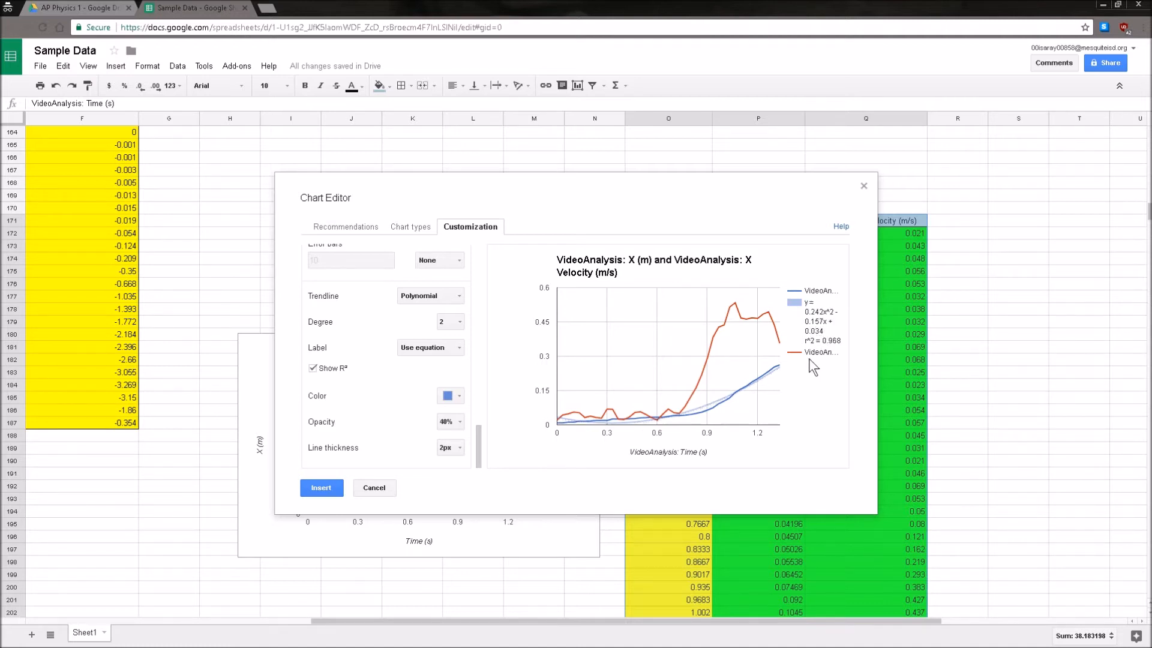
{"action": "left_click_drag", "start_coordinate": [811, 322], "coordinate": [828, 321]}
{"action": "left_click", "coordinate": [812, 312]}
- Set the X (m) trendline's opacity to 80% and its line thickness to 1px
{"action": "left_click", "coordinate": [450, 423]}
{"action": "left_click", "coordinate": [480, 523]}
{"action": "left_click", "coordinate": [459, 422]}
{"action": "left_click", "coordinate": [478, 506]}
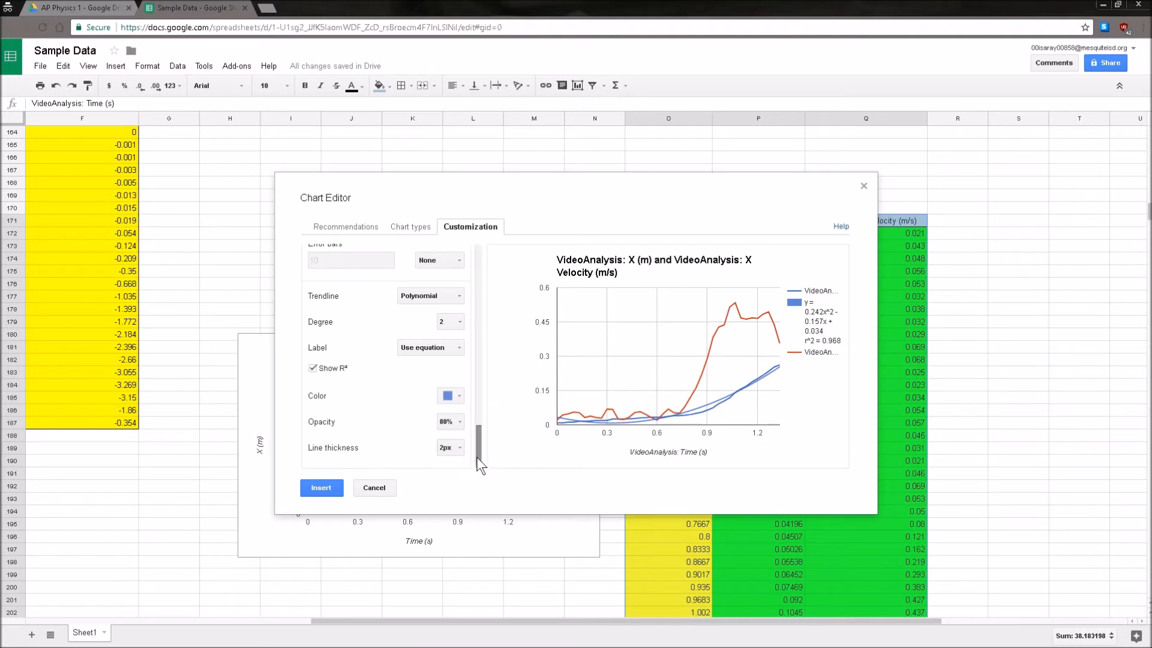
{"action": "left_click", "coordinate": [459, 448]}
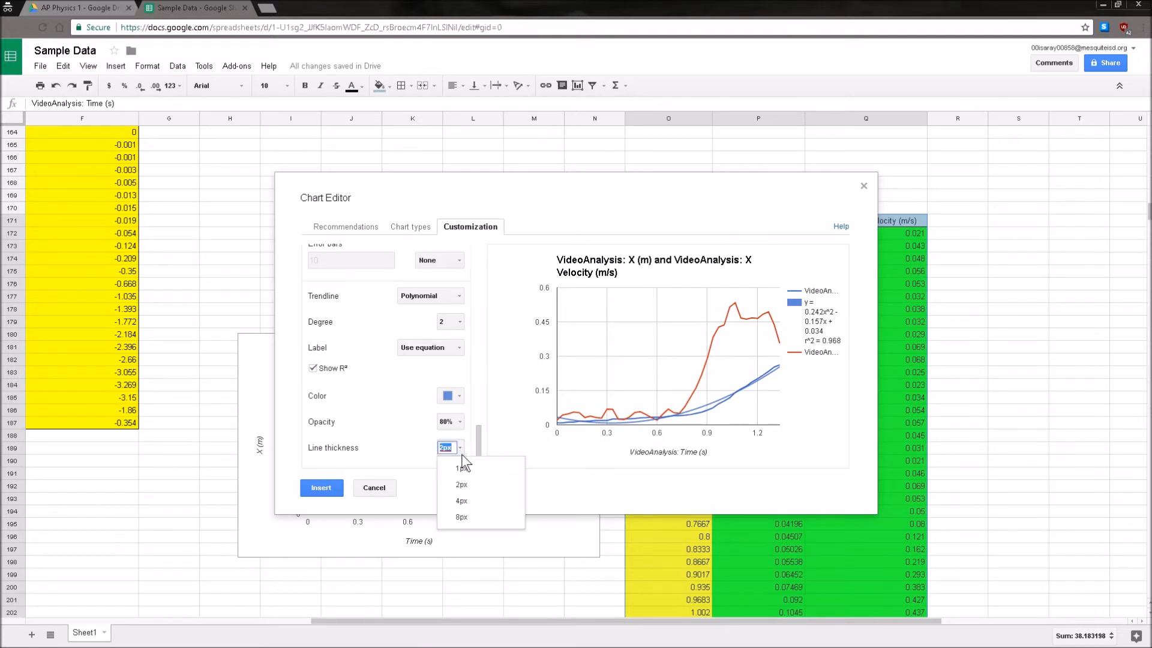
{"action": "left_click", "coordinate": [462, 466]}
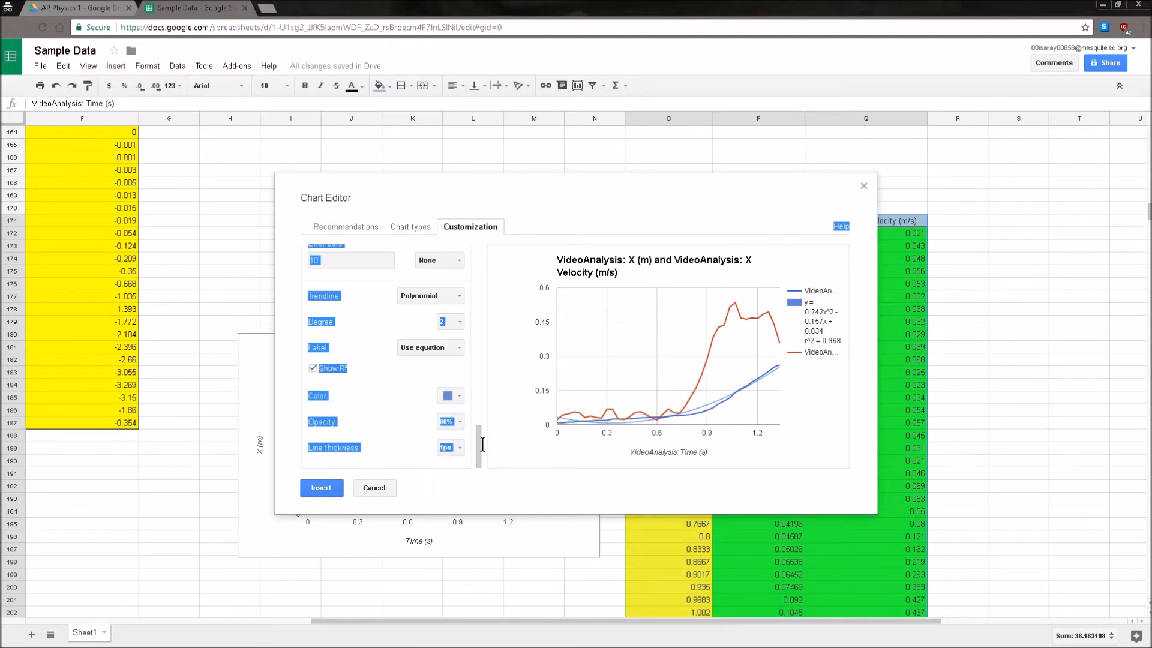
- Review the polynomial degree options and the other series settings, leaving the trendline at degree 2
{"action": "left_click", "coordinate": [462, 328]}
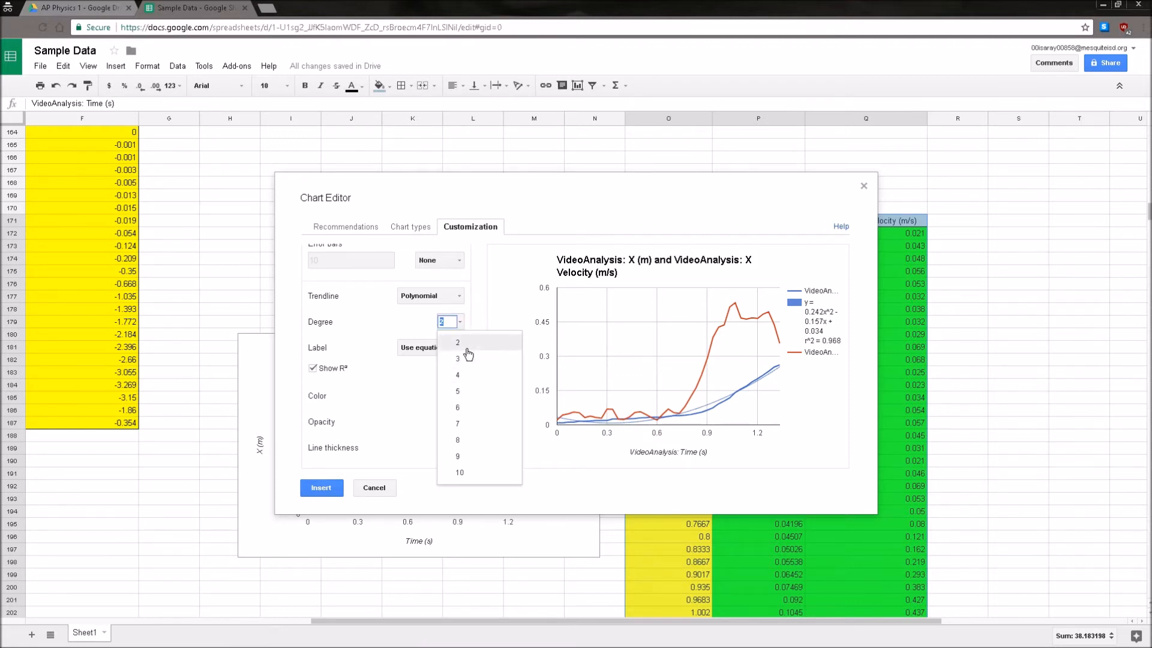
{"action": "left_click", "coordinate": [478, 310]}
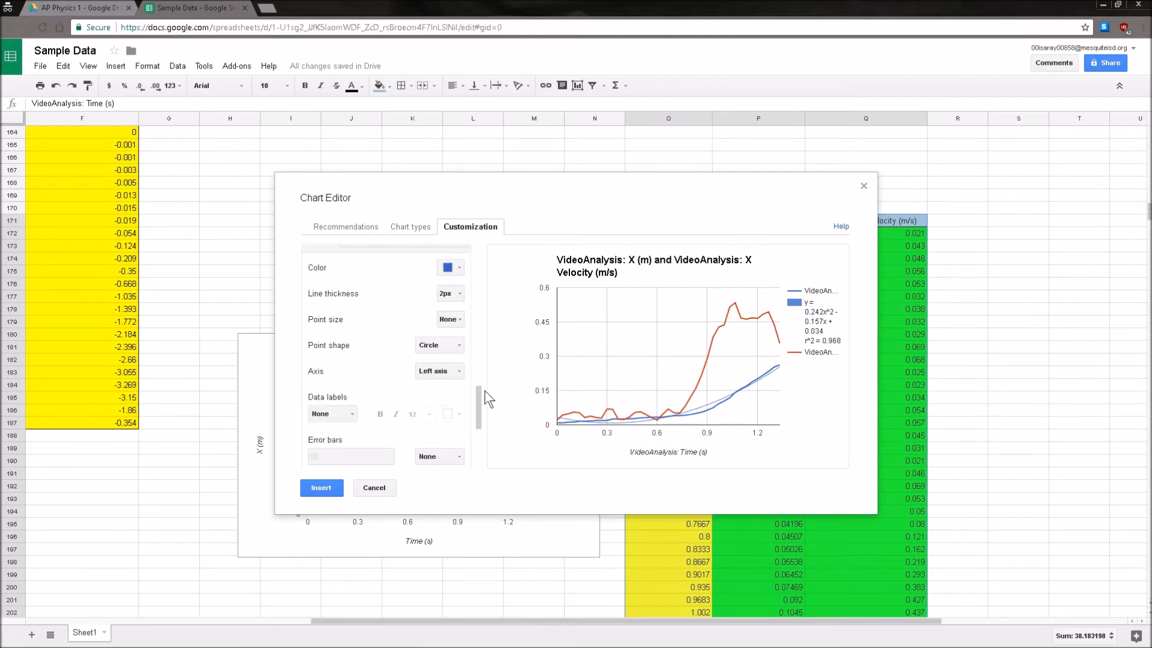
{"action": "left_click_drag", "start_coordinate": [479, 421], "coordinate": [484, 455]}
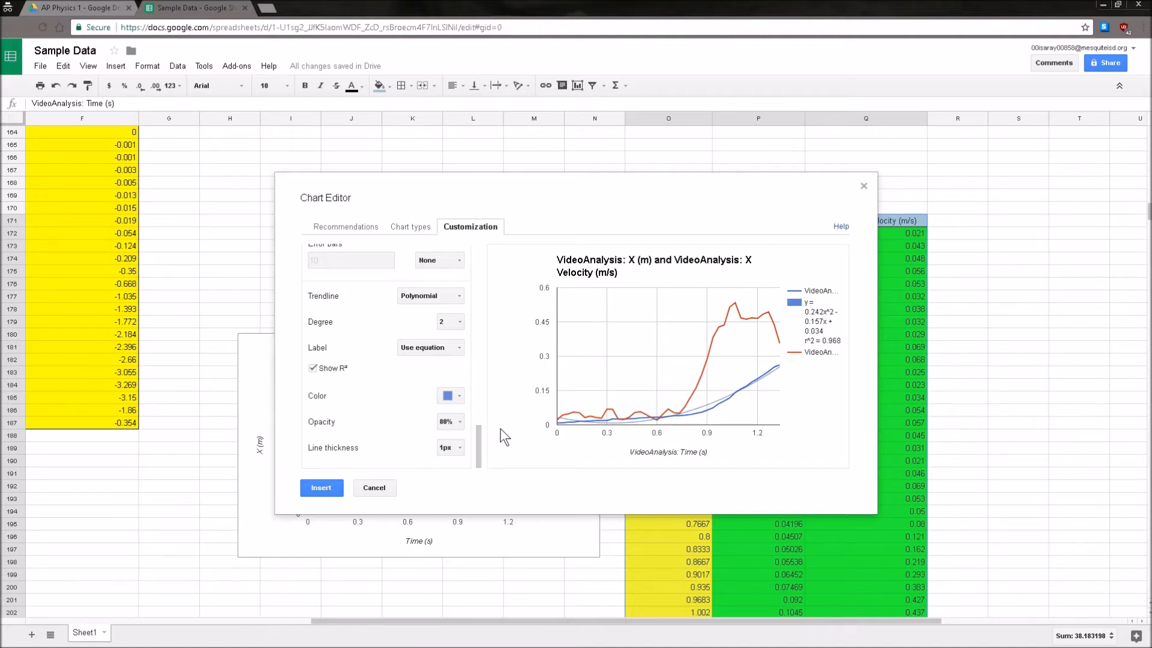
{"action": "left_click", "coordinate": [458, 322]}
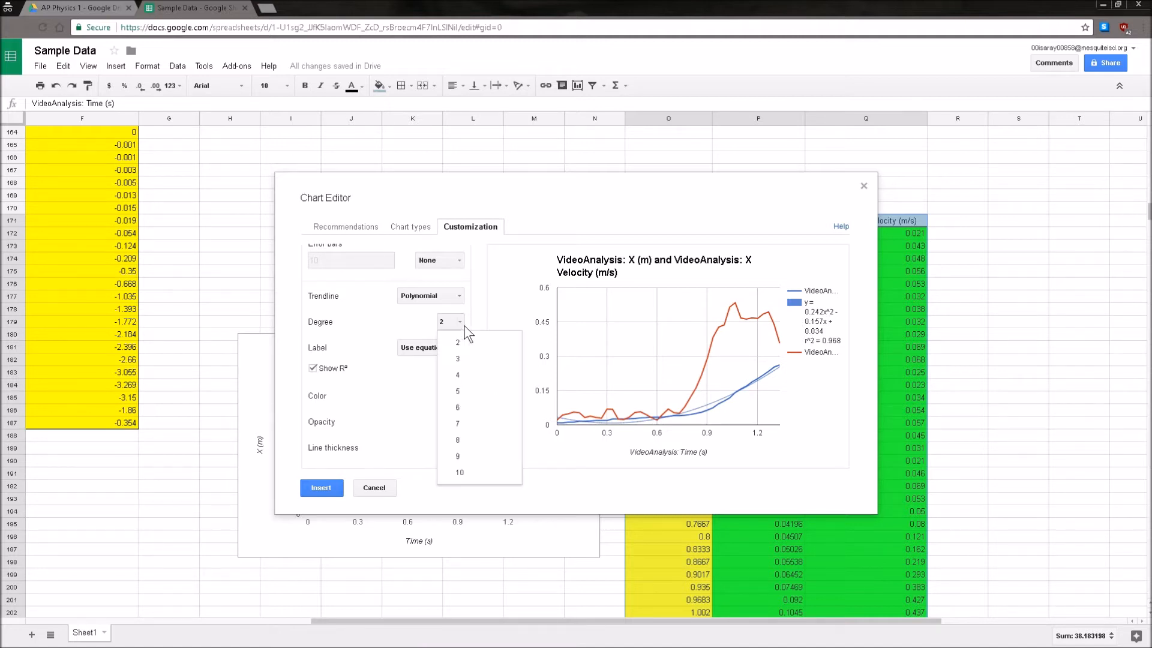
{"action": "left_click", "coordinate": [484, 298]}
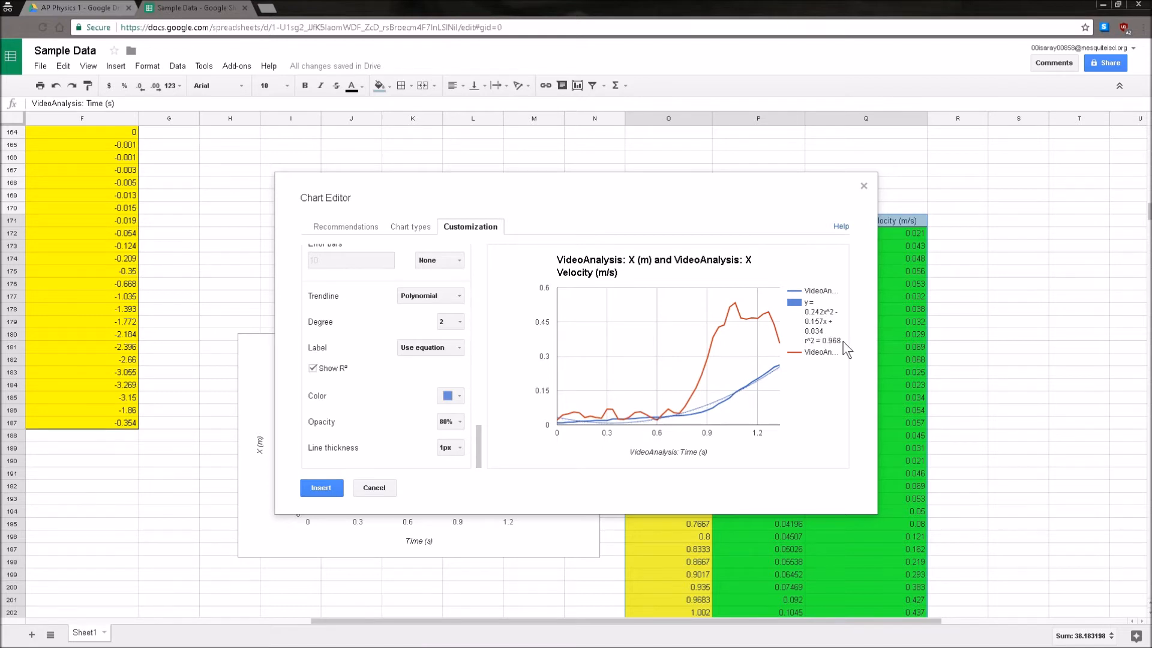
- Insert the customized chart and place it directly above the X (m) vs. Time (s) chart
{"action": "left_click", "coordinate": [321, 487]}
{"action": "left_click_drag", "start_coordinate": [666, 306], "coordinate": [256, 182]}
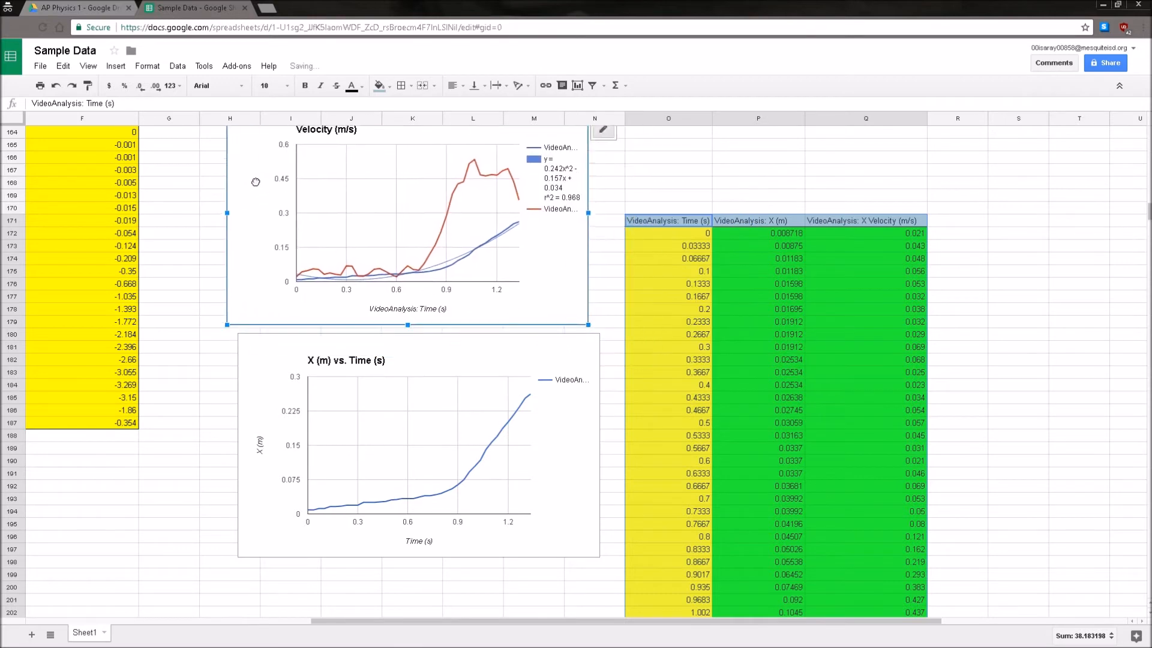
{"action": "scroll", "coordinate": [218, 301], "scroll_direction": "up", "scroll_amount": 2}
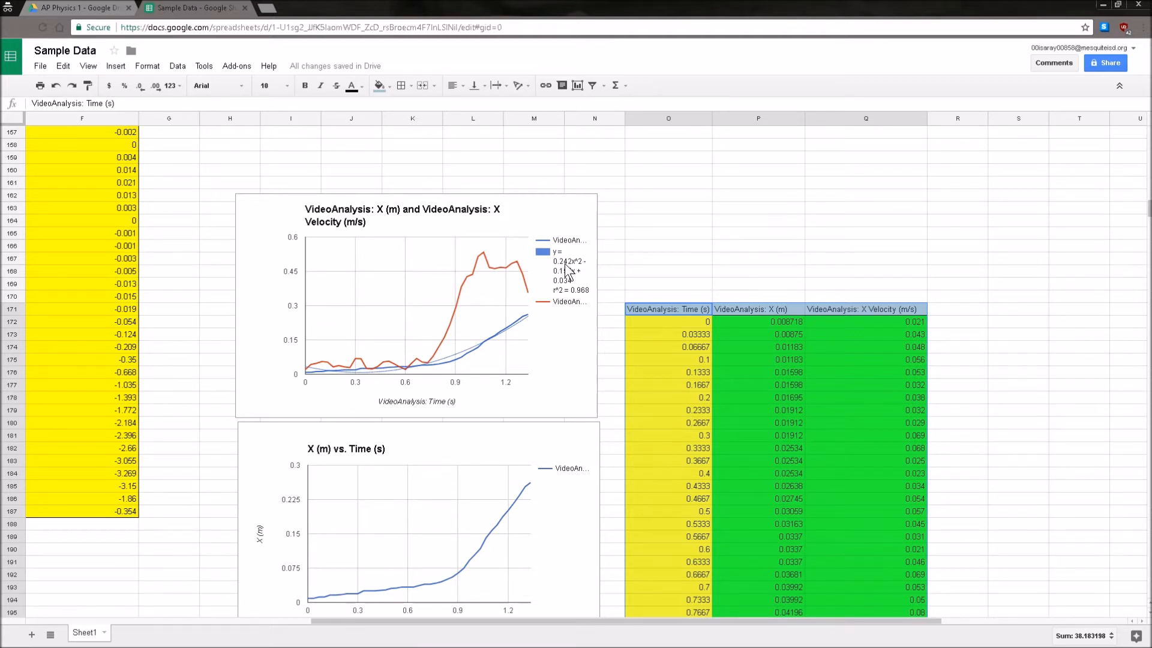
{"action": "left_click", "coordinate": [567, 273]}
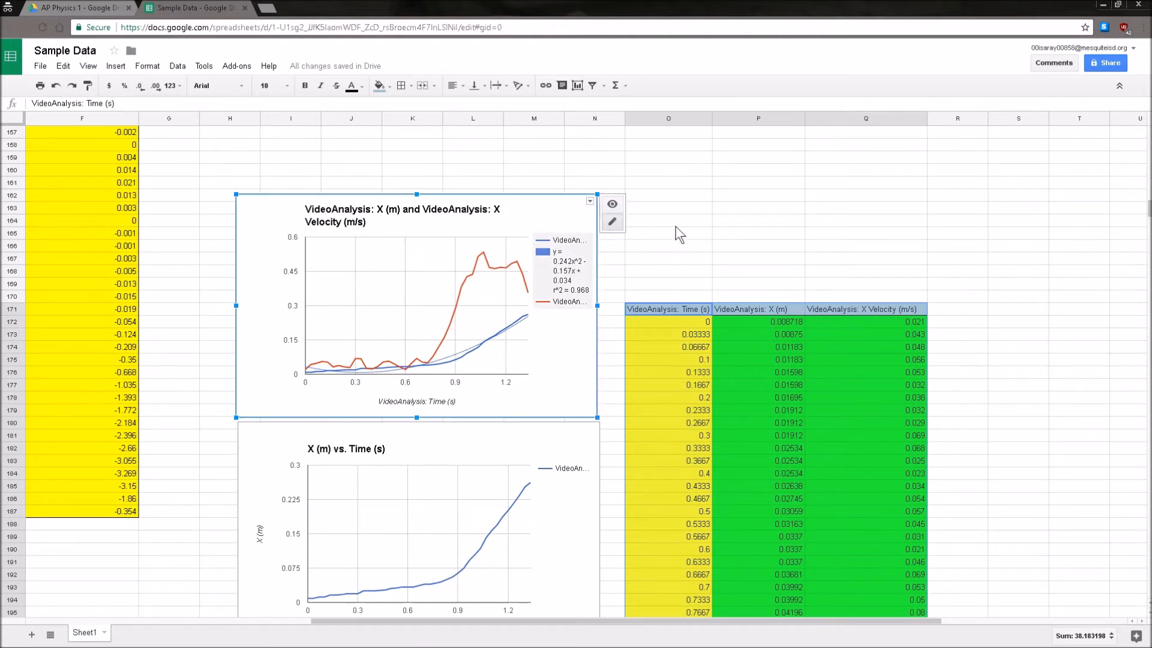
- Enter the kinematic equation y=.5at^2+vt+x in cell O164 above the copied data table
{"action": "left_click", "coordinate": [676, 228]}
{"action": "type", "text": "y"}
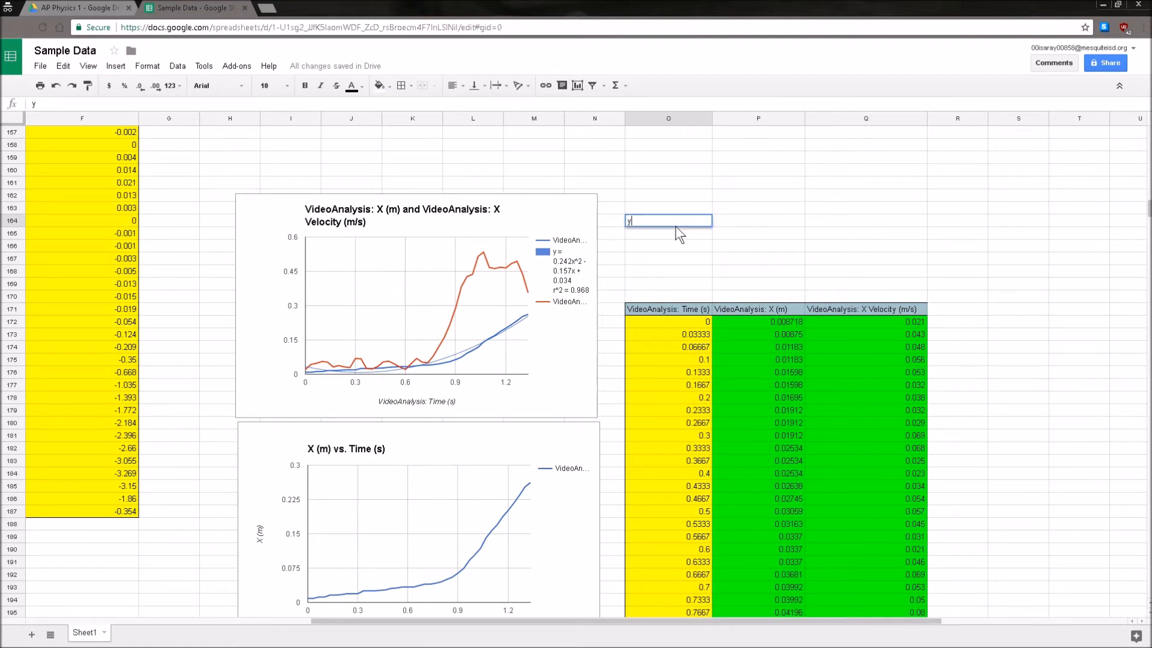
{"action": "type", "text": "=.5at^2+vt+x"}
{"action": "left_click", "coordinate": [668, 237]}
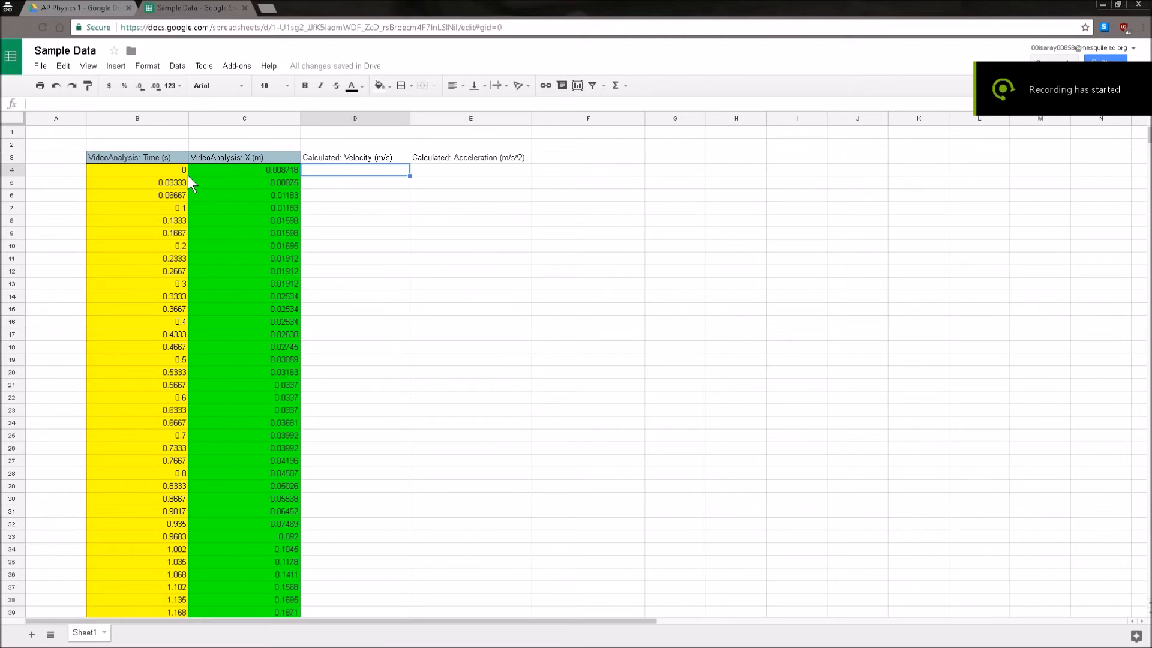
- Examine the Time and X data in B4:C44 and the empty Calculated Velocity and Acceleration columns beside them
{"action": "scroll", "coordinate": [205, 399], "scroll_direction": "down", "scroll_amount": 3}
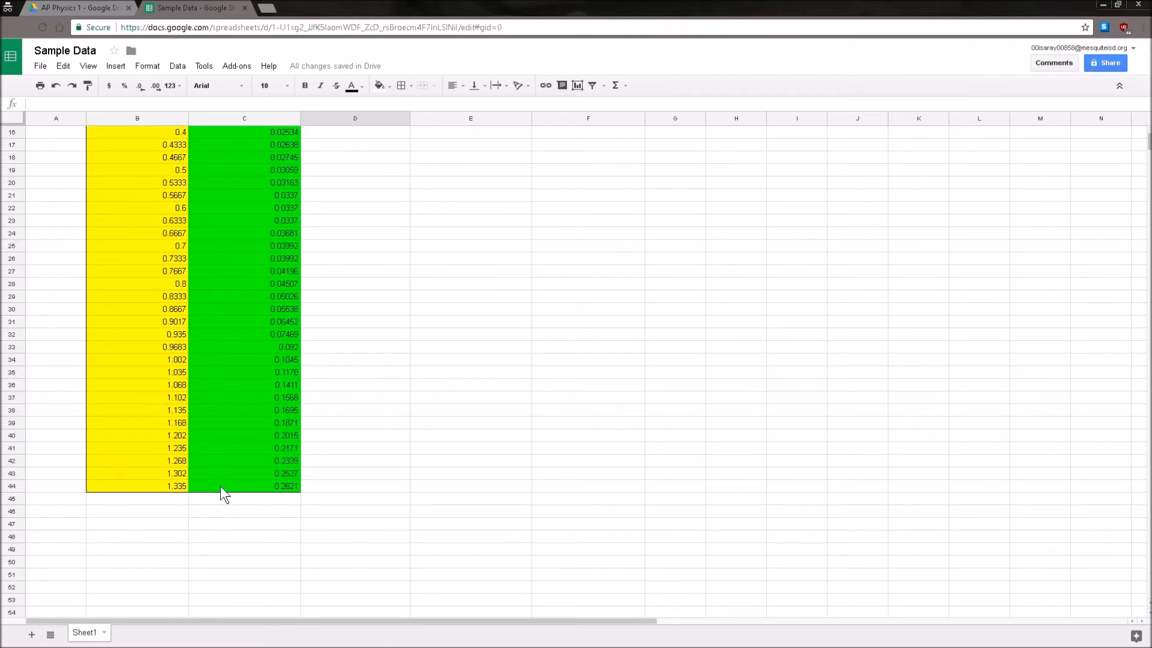
{"action": "scroll", "coordinate": [221, 413], "scroll_direction": "up", "scroll_amount": 3}
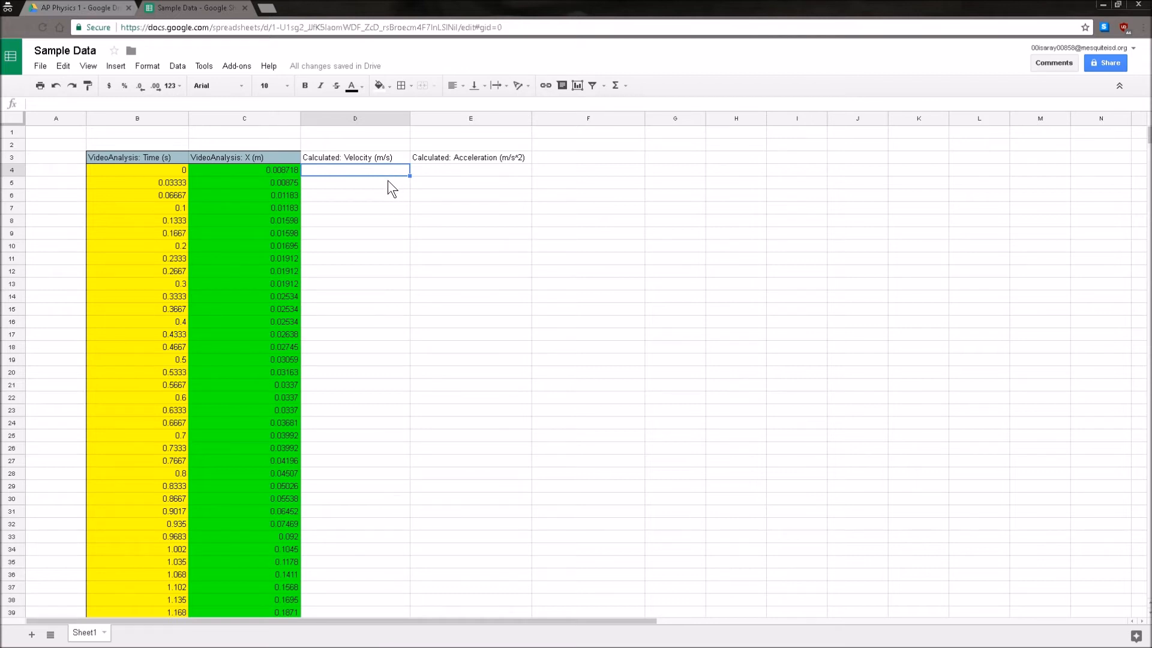
{"action": "left_click", "coordinate": [690, 159]}
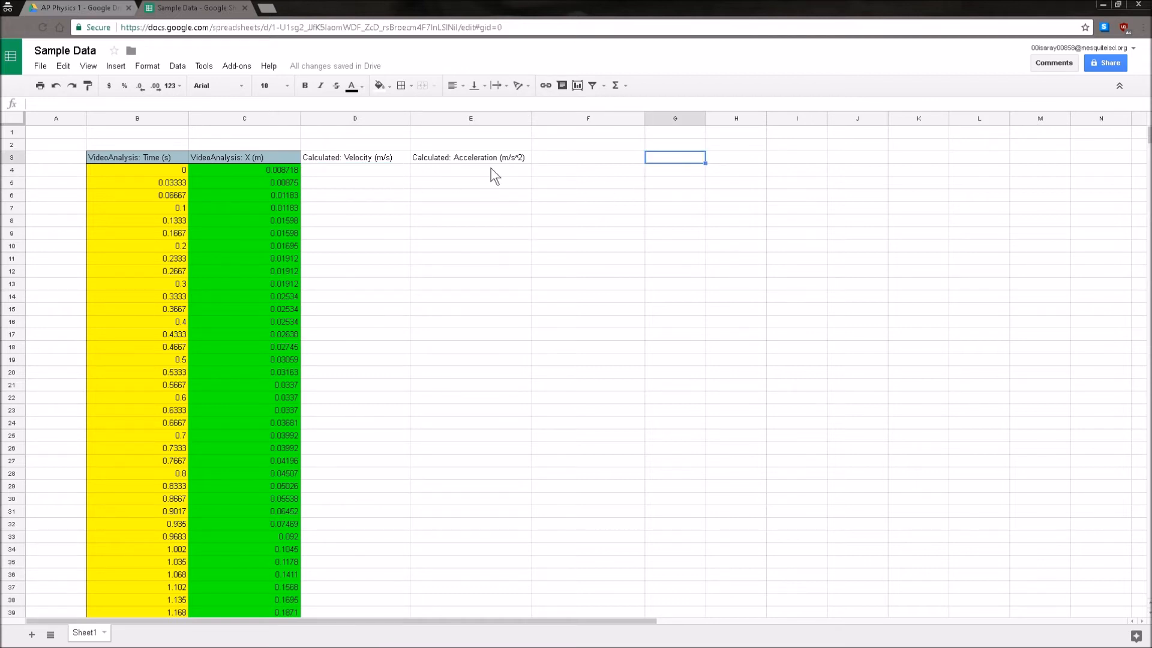
{"action": "left_click", "coordinate": [355, 171]}
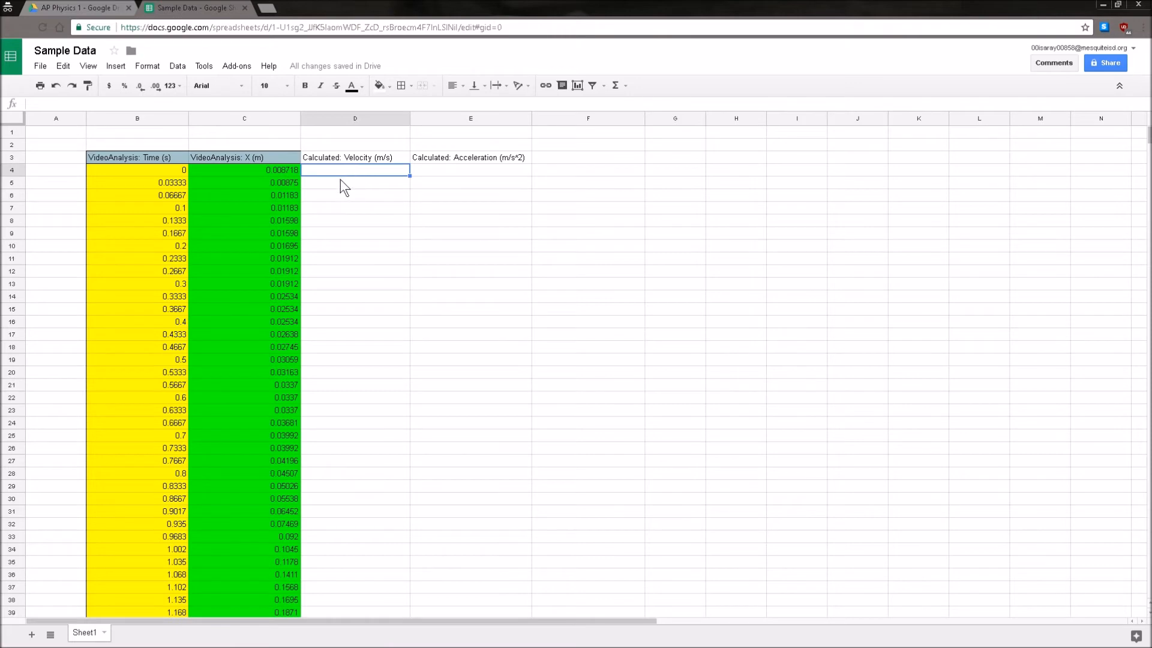
{"action": "scroll", "coordinate": [162, 169], "scroll_direction": "down", "scroll_amount": 3}
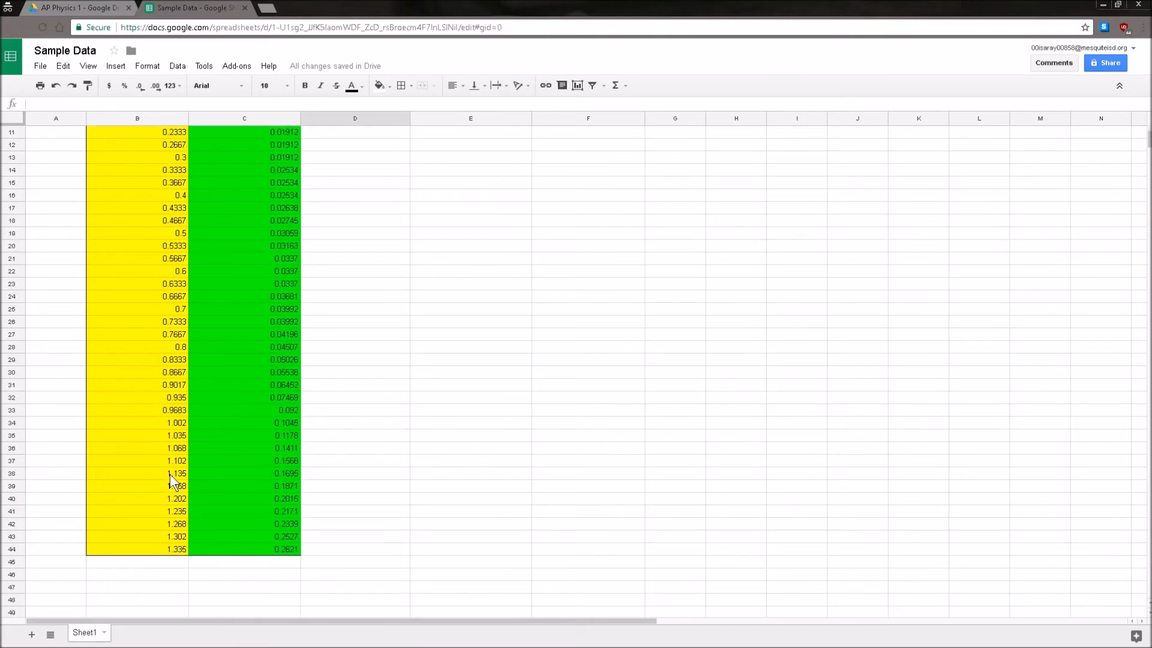
{"action": "scroll", "coordinate": [169, 547], "scroll_direction": "up", "scroll_amount": 3}
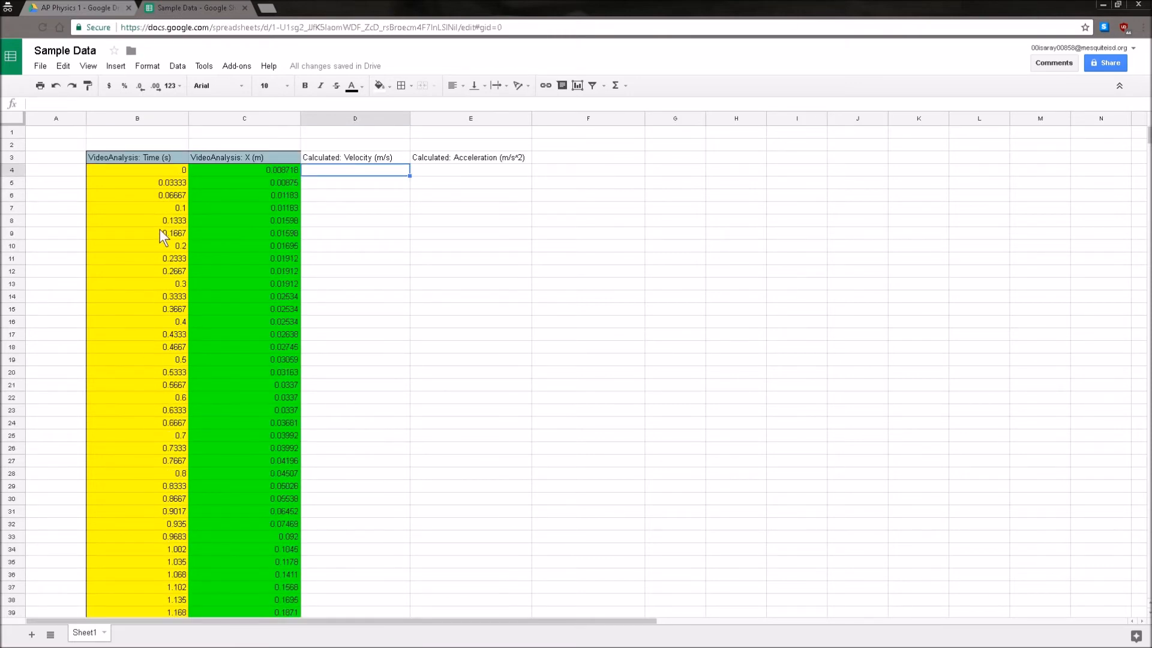
{"action": "scroll", "coordinate": [159, 211], "scroll_direction": "down", "scroll_amount": 3}
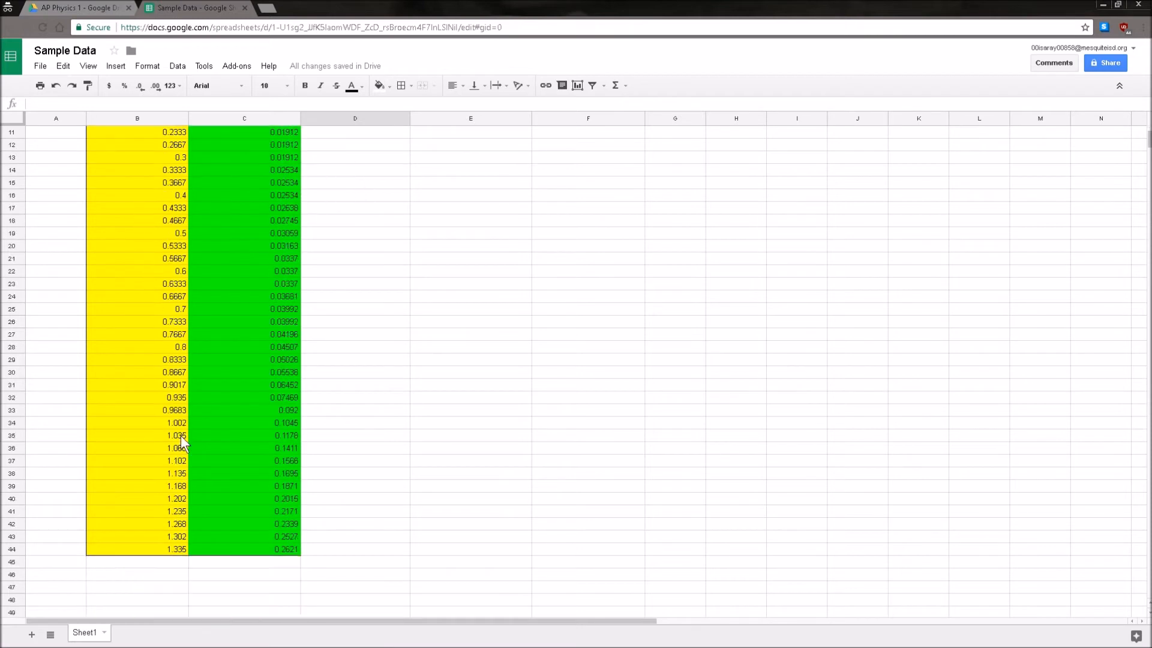
{"action": "scroll", "coordinate": [199, 508], "scroll_direction": "up", "scroll_amount": 3}
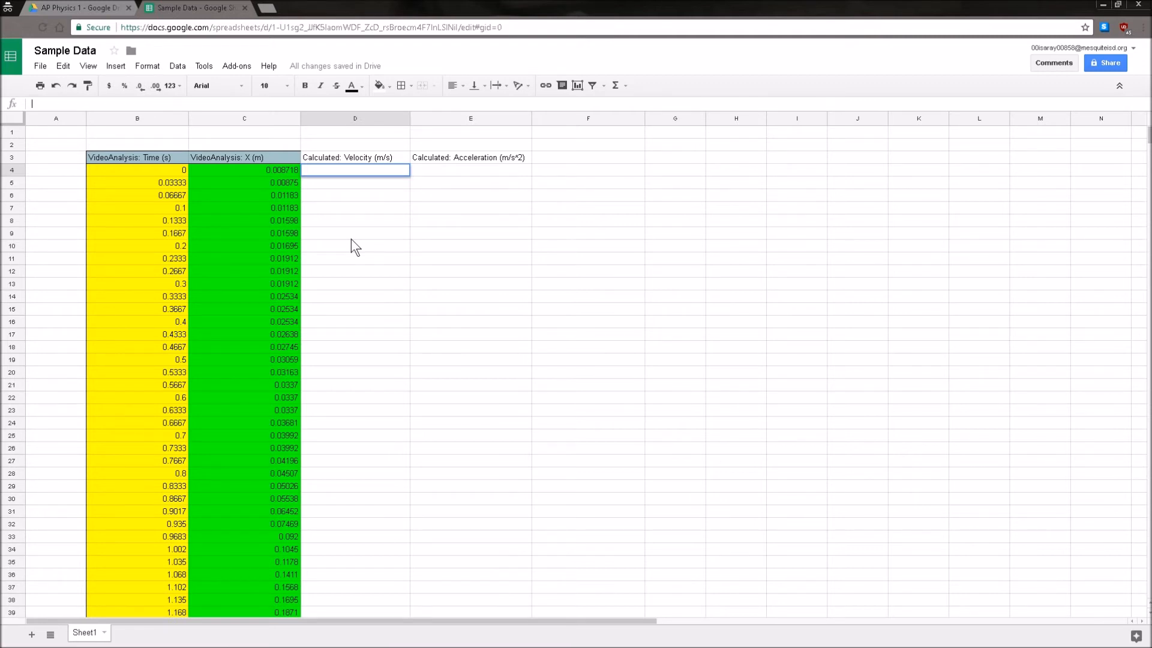
- Enter 54*3 without an equals sign in cell D4 as a plain-text example
{"action": "type", "text": "="}
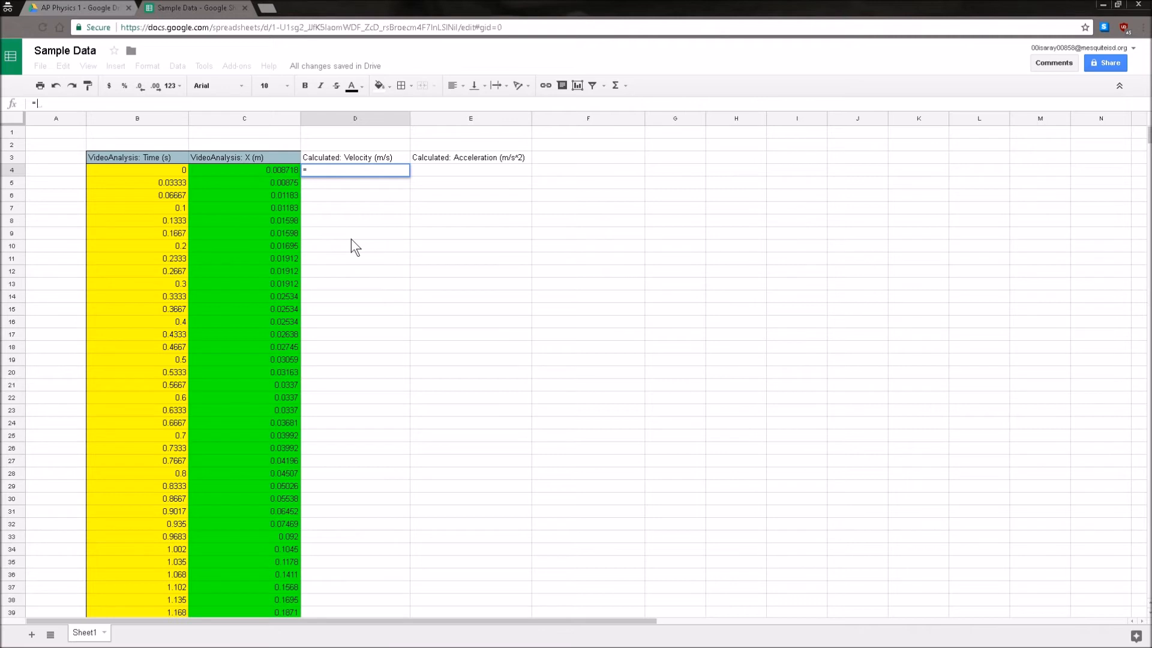
{"action": "key", "text": "BackSpace"}
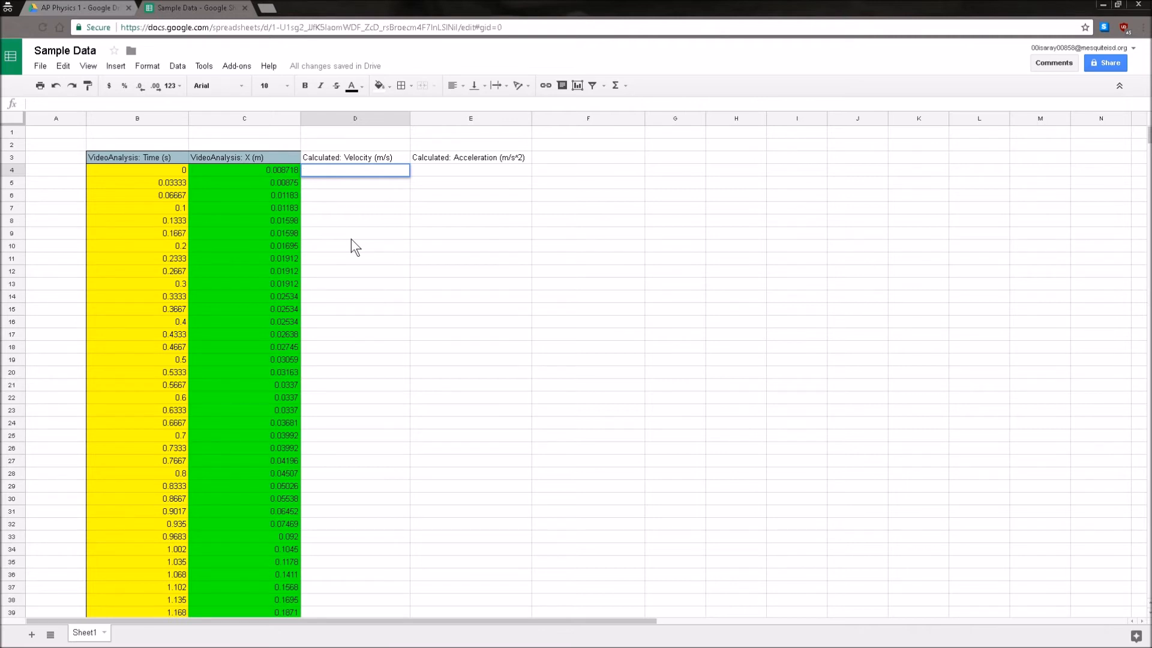
{"action": "type", "text": "54*3"}
{"action": "left_click", "coordinate": [351, 238]}
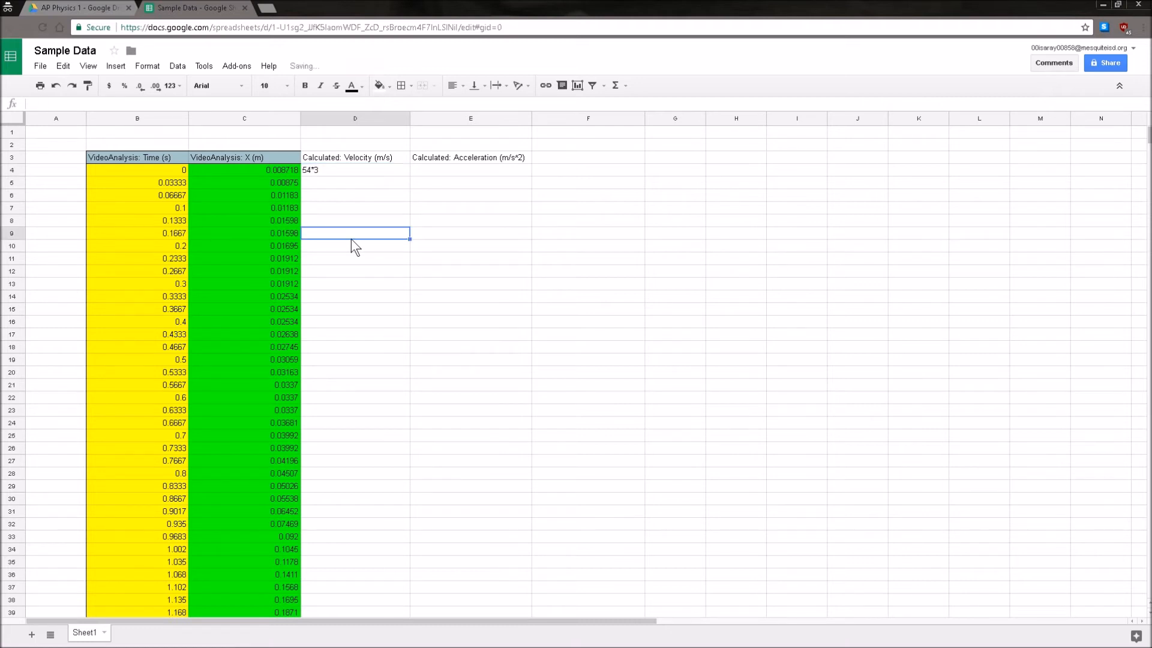
- Turn the D4 example into a calculated formula by adding an equals sign before 54*3
{"action": "left_click", "coordinate": [321, 171]}
{"action": "left_click", "coordinate": [234, 106]}
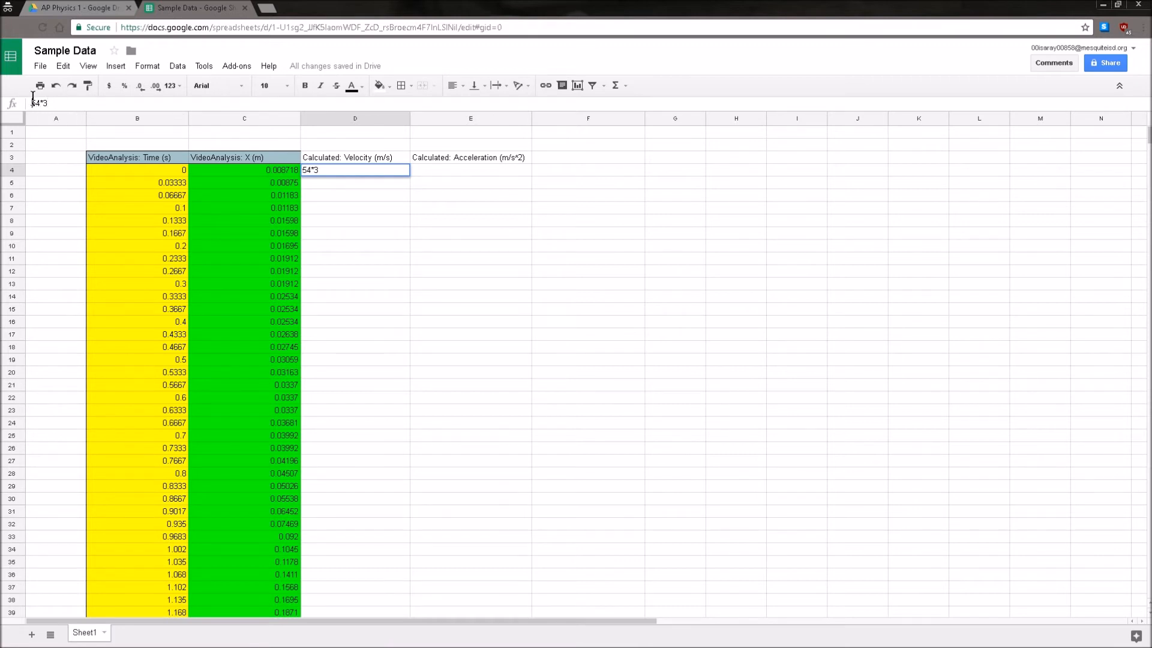
{"action": "type", "text": "="}
{"action": "key", "text": "Return"}
- Replace the example in D4 with the start of a velocity formula that subtracts C4 from C5, =(C5-C4
{"action": "left_click", "coordinate": [389, 172]}
{"action": "left_click_drag", "start_coordinate": [261, 103], "coordinate": [45, 172]}
{"action": "key", "text": "BackSpace"}
{"action": "type", "text": "="}
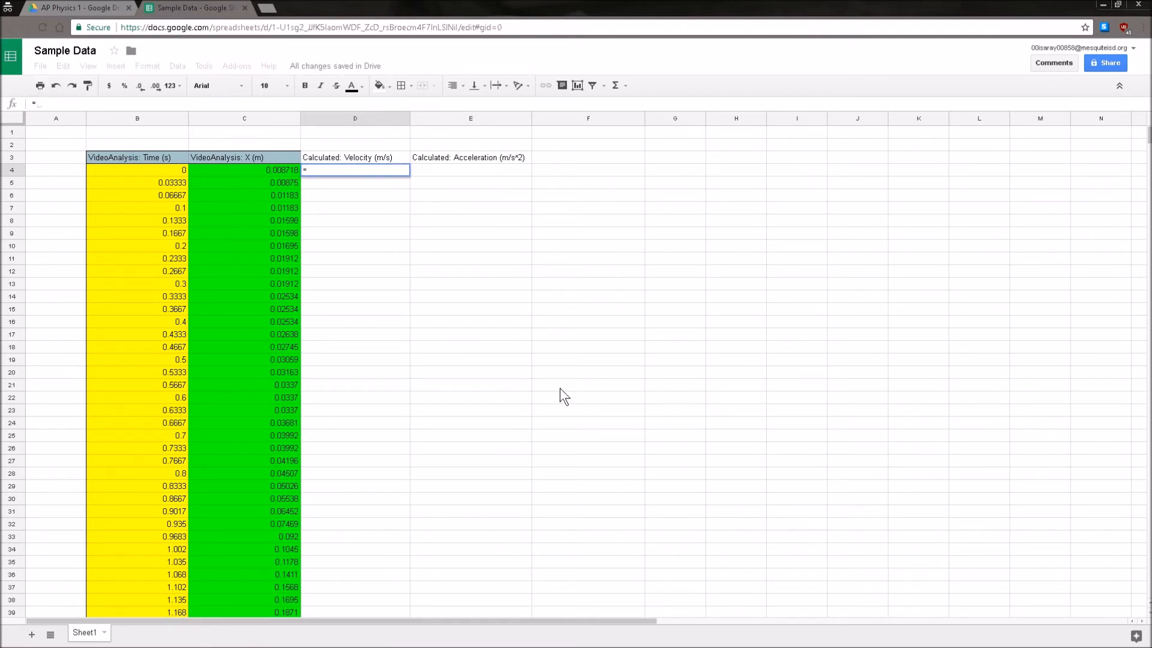
{"action": "type", "text": "("}
{"action": "left_click", "coordinate": [285, 187]}
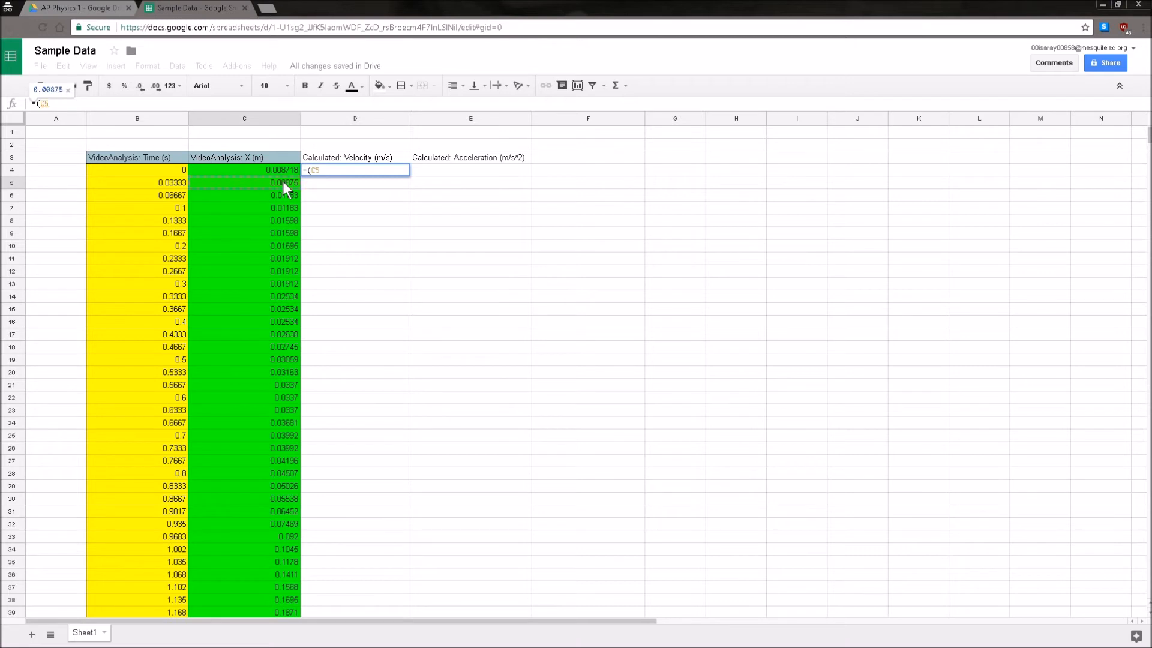
{"action": "type", "text": "-"}
{"action": "left_click", "coordinate": [281, 170]}
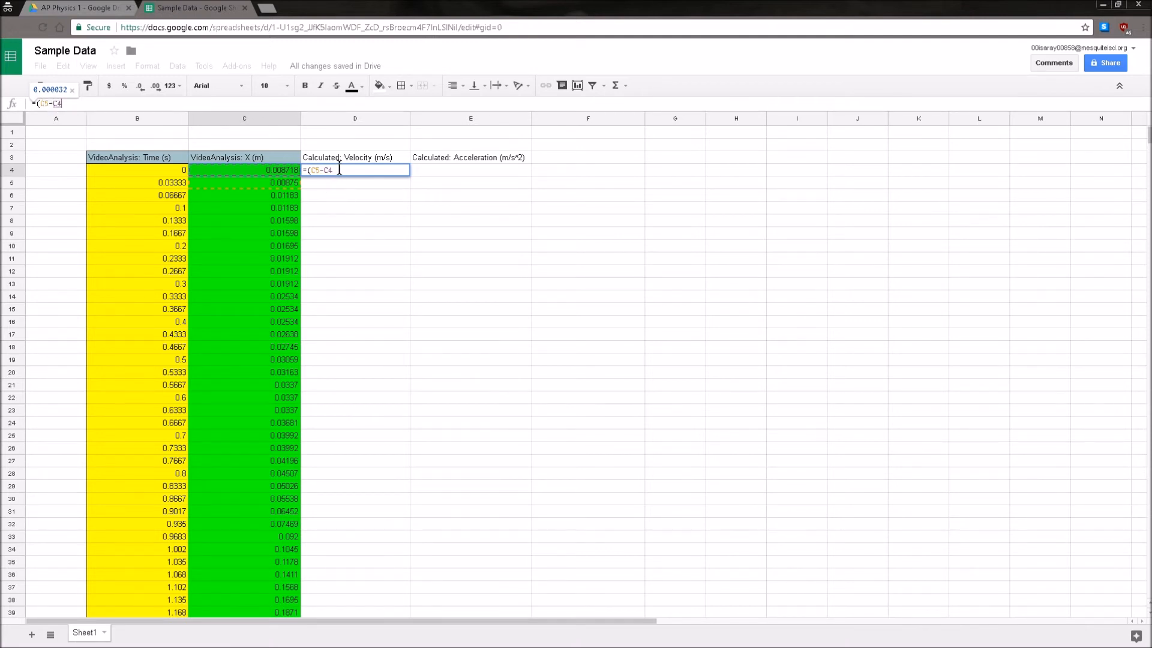
- Complete the velocity formula in D4 by dividing by the time difference, giving =(C5-C4)/(B5-B4)
{"action": "scroll", "coordinate": [377, 293], "scroll_direction": "down", "scroll_amount": 2}
{"action": "scroll", "coordinate": [395, 555], "scroll_direction": "up", "scroll_amount": 2}
{"action": "type", "text": ")/("}
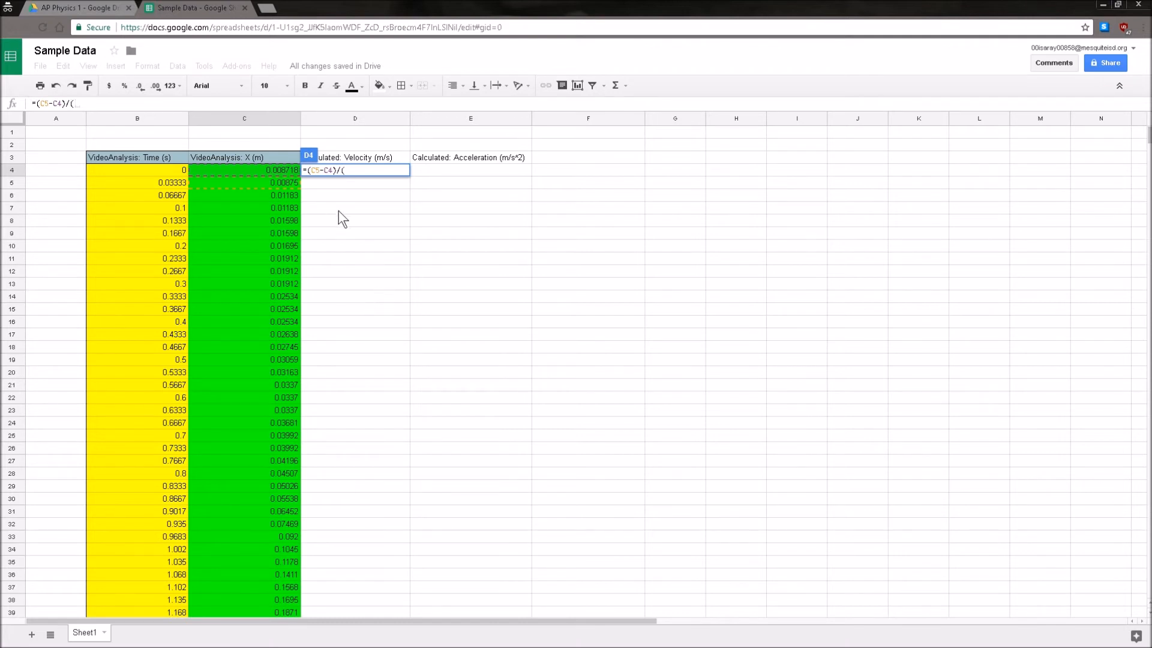
{"action": "left_click", "coordinate": [167, 182]}
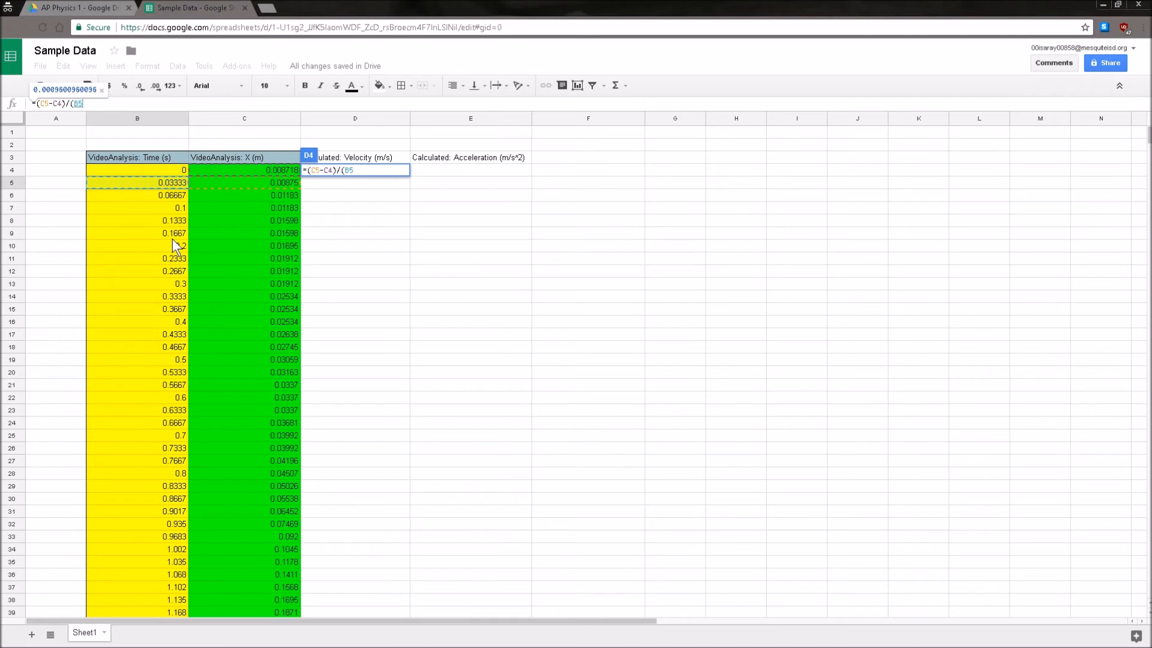
{"action": "type", "text": "-"}
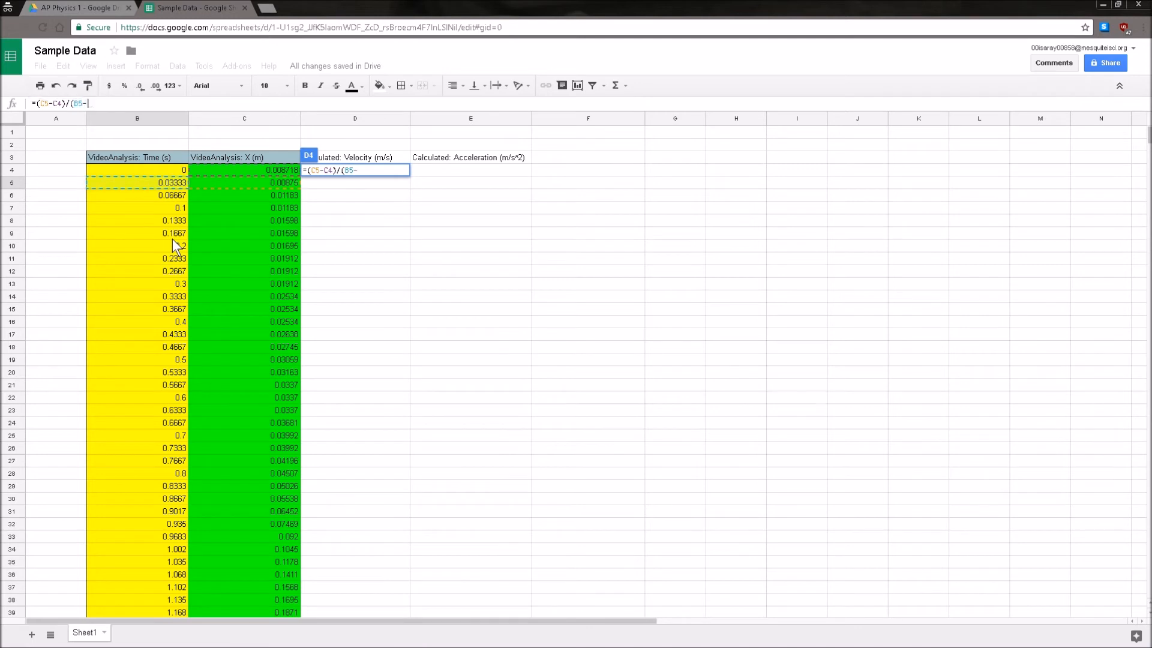
{"action": "left_click", "coordinate": [175, 171]}
{"action": "type", "text": ")"}
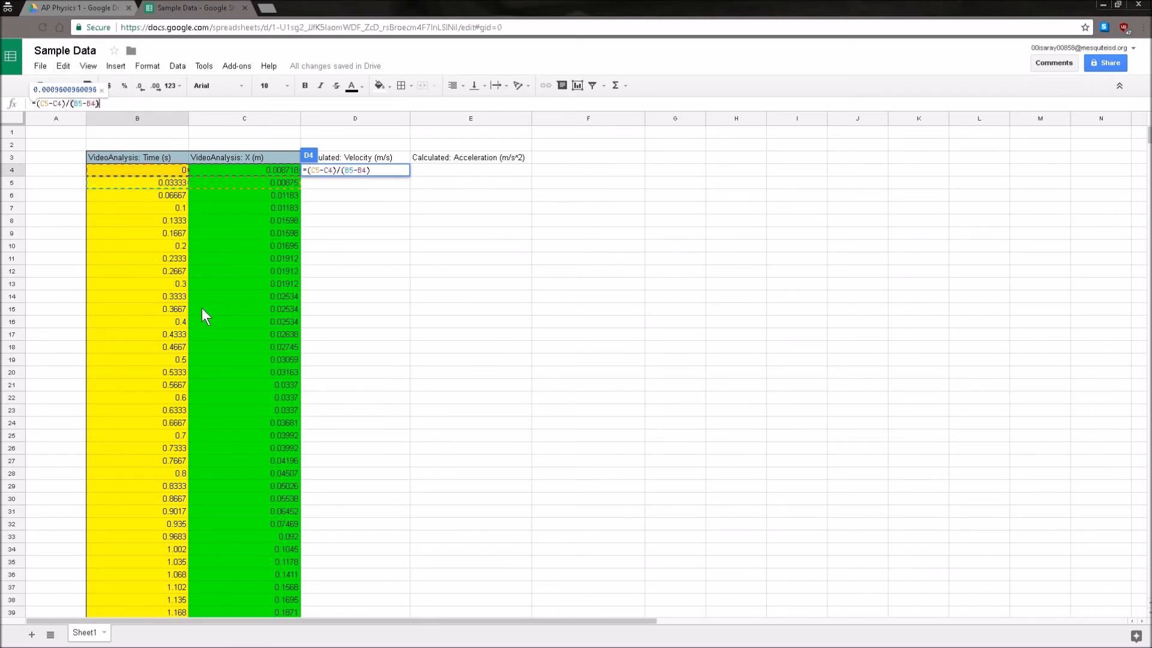
{"action": "key", "text": "Return"}
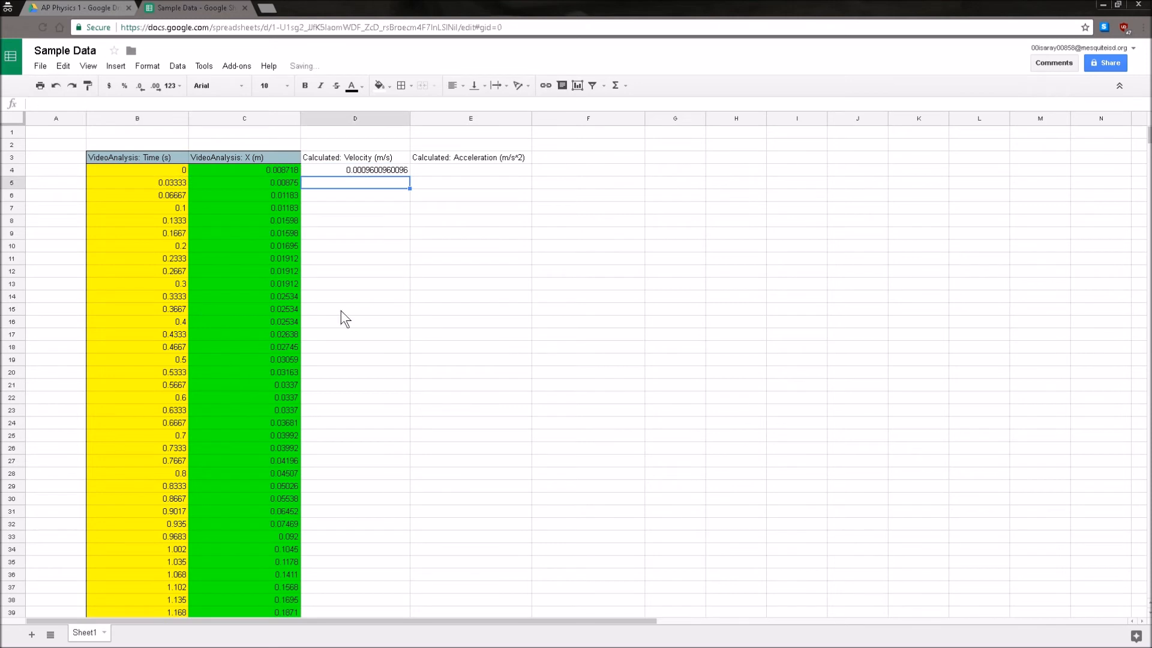
- Fill the velocity formula from D4 down through D44
{"action": "key", "text": "Up"}
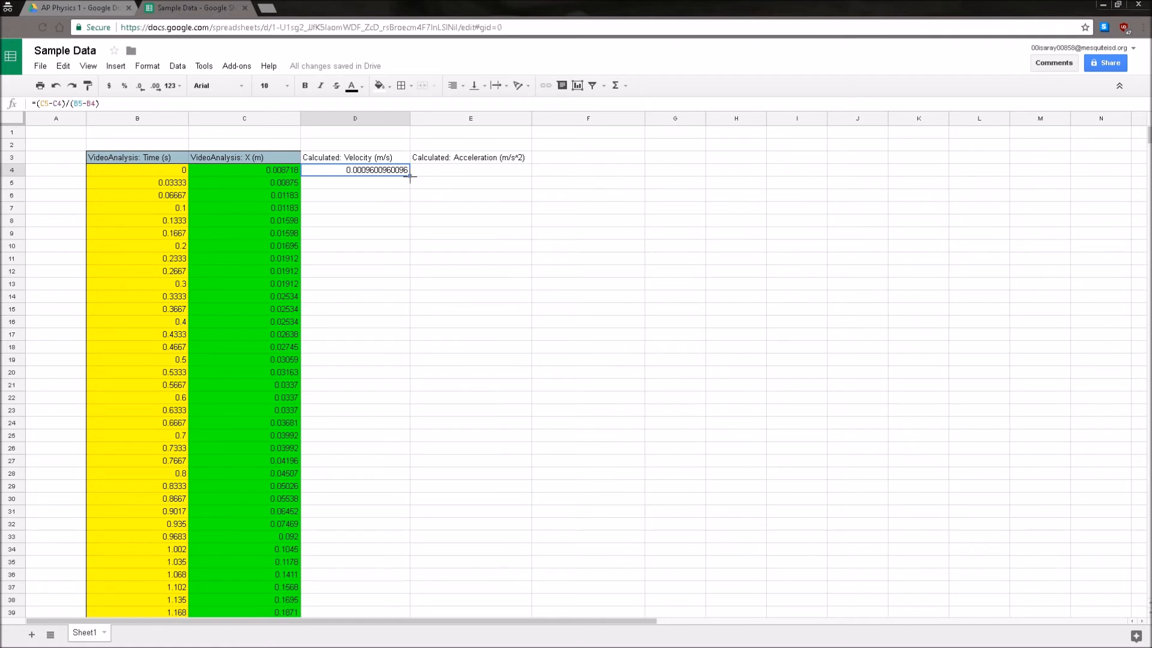
{"action": "scroll", "coordinate": [398, 265], "scroll_direction": "down", "scroll_amount": 3}
{"action": "left_click_drag", "start_coordinate": [410, 176], "coordinate": [377, 548]}
{"action": "left_click", "coordinate": [451, 520]}
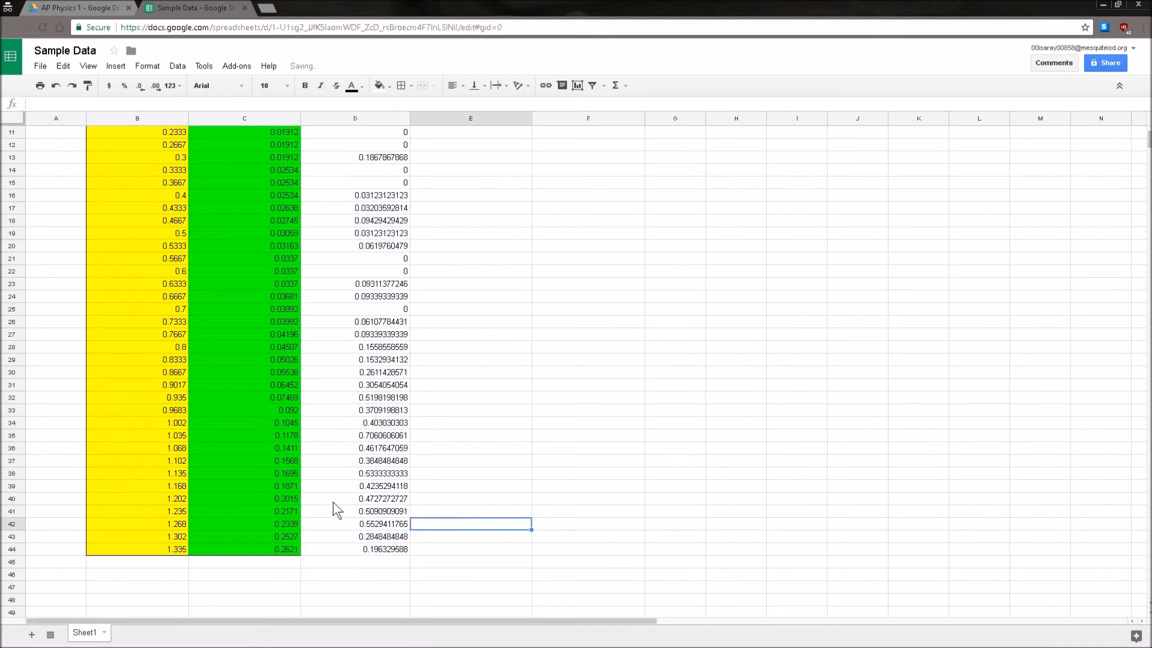
{"action": "scroll", "coordinate": [369, 312], "scroll_direction": "up", "scroll_amount": 3}
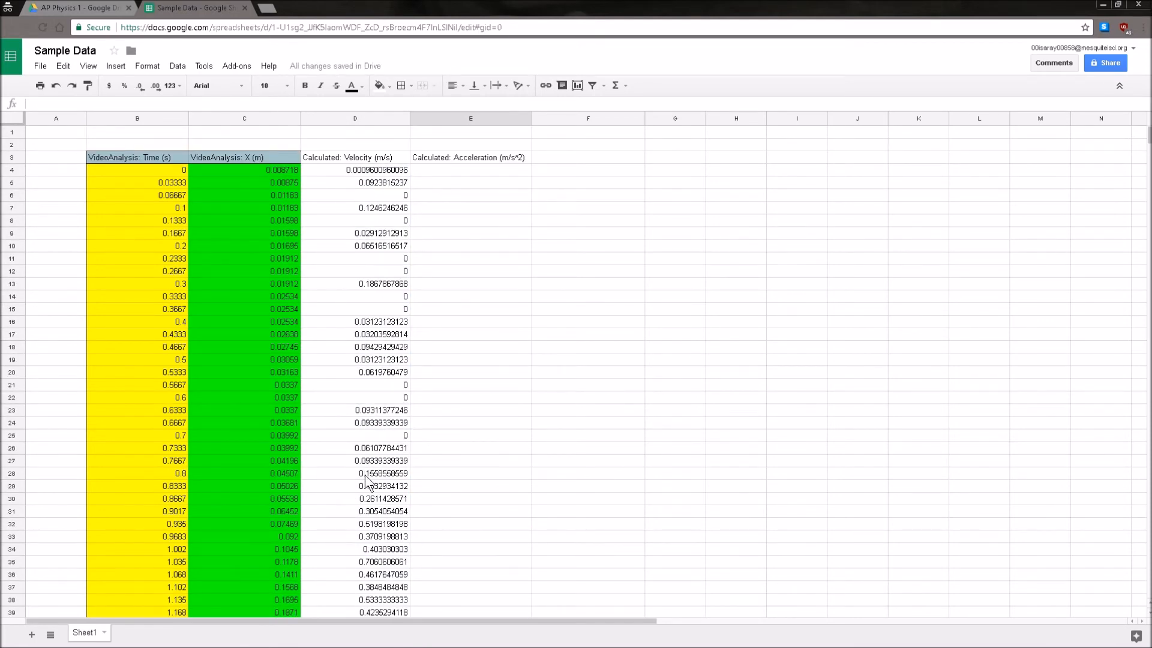
- Format the calculated velocities in D4:D44 to show three decimal places
{"action": "scroll", "coordinate": [375, 477], "scroll_direction": "down", "scroll_amount": 3}
{"action": "left_click", "coordinate": [382, 549]}
{"action": "scroll", "coordinate": [384, 557], "scroll_direction": "up", "scroll_amount": 3}
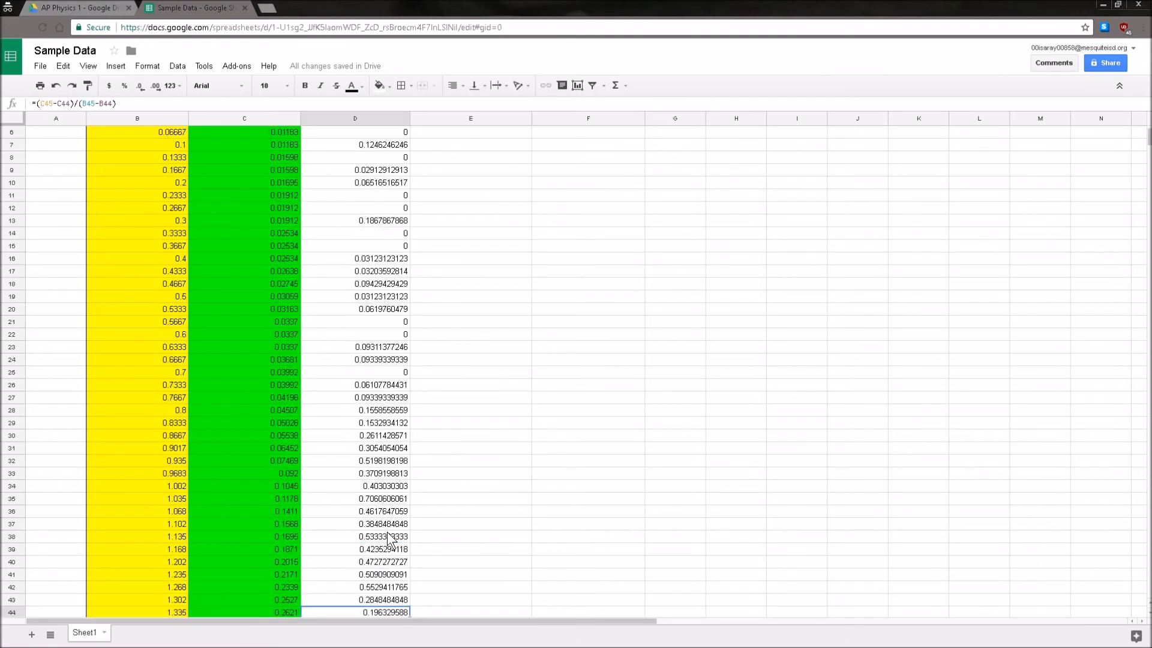
{"action": "left_click", "coordinate": [350, 171], "text": "shift"}
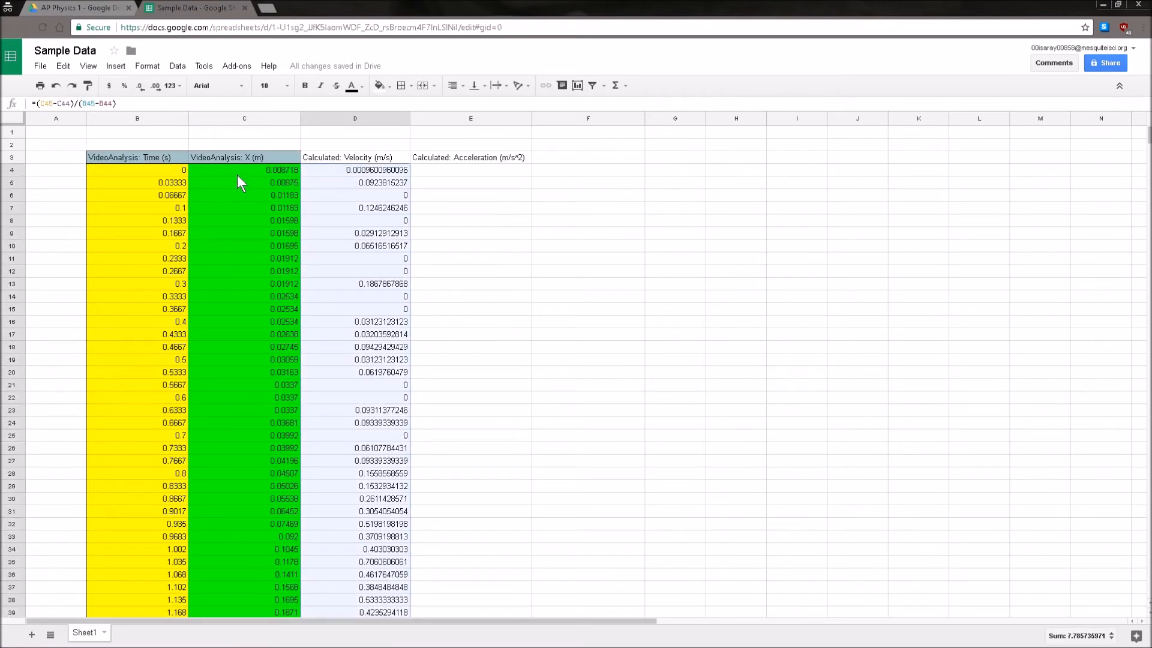
{"action": "left_click", "coordinate": [145, 88]}
{"action": "left_click", "coordinate": [145, 88]}
{"action": "left_click", "coordinate": [145, 88]}
{"action": "left_click", "coordinate": [145, 88]}
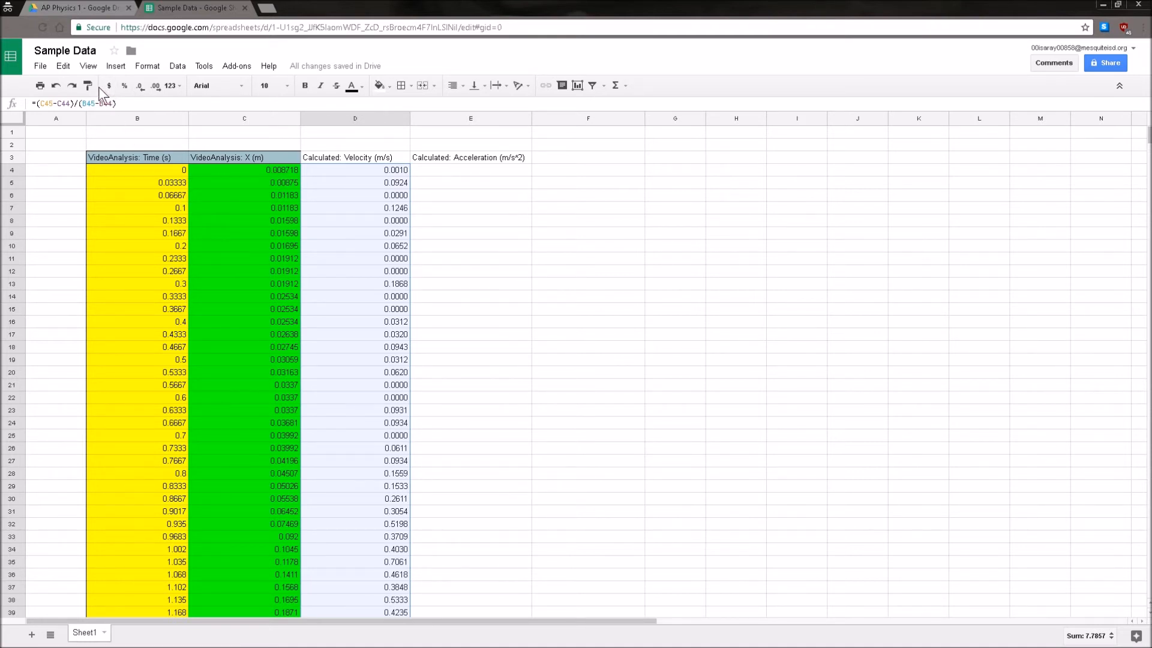
{"action": "left_click", "coordinate": [138, 85]}
- Enter the acceleration formula =(D5-D4)/(B5-B4) in cell E4
{"action": "left_click", "coordinate": [442, 170]}
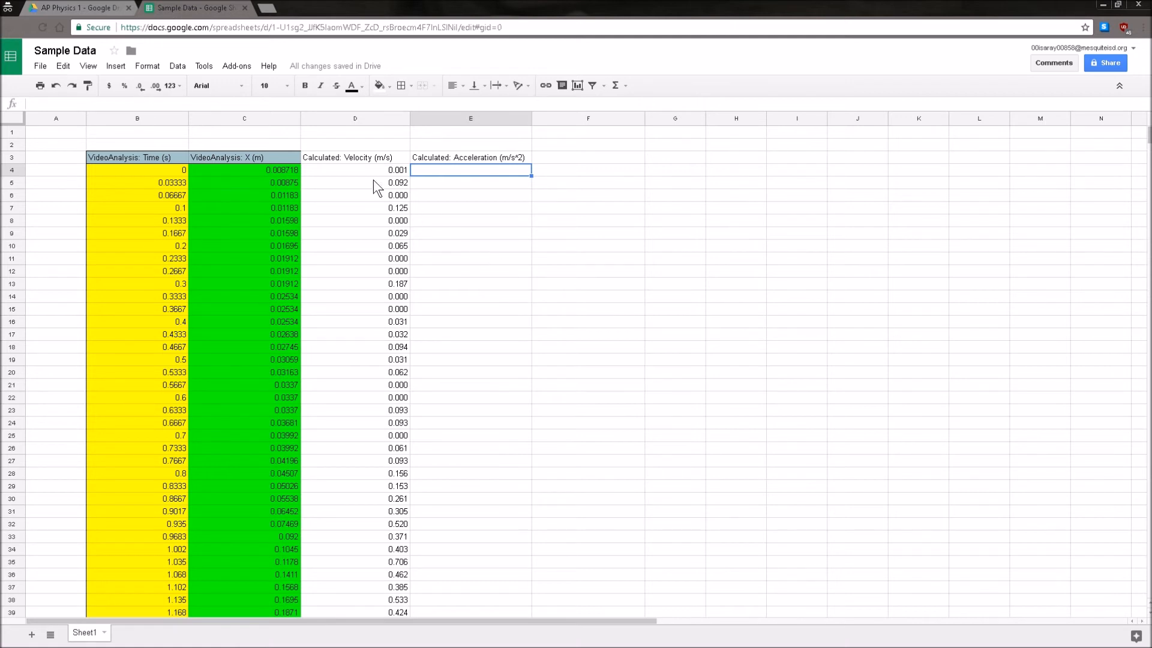
{"action": "left_click", "coordinate": [341, 102]}
{"action": "type", "text": "=("}
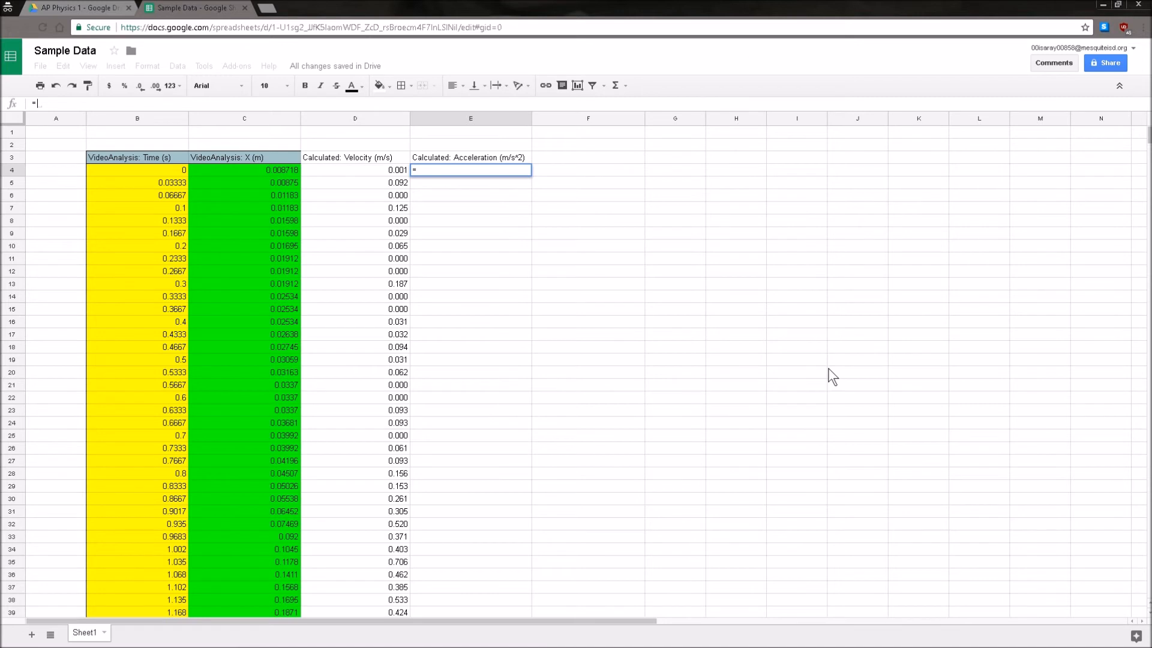
{"action": "left_click", "coordinate": [391, 183]}
{"action": "type", "text": "-"}
{"action": "left_click", "coordinate": [371, 168]}
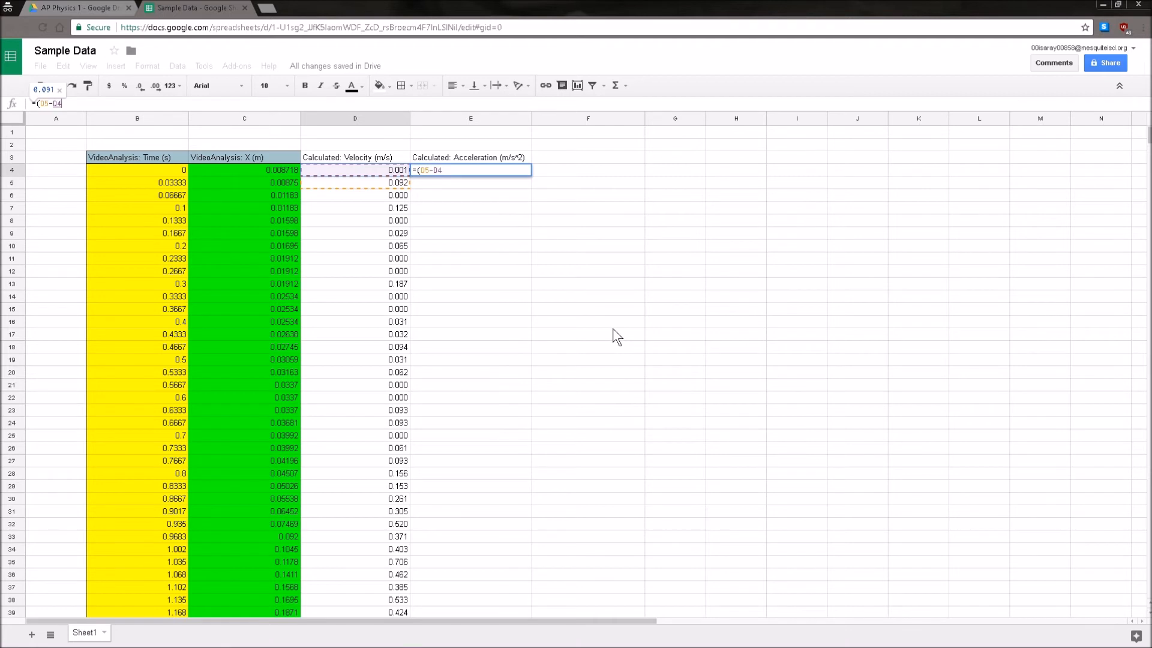
{"action": "type", "text": ")/("}
{"action": "left_click", "coordinate": [163, 178]}
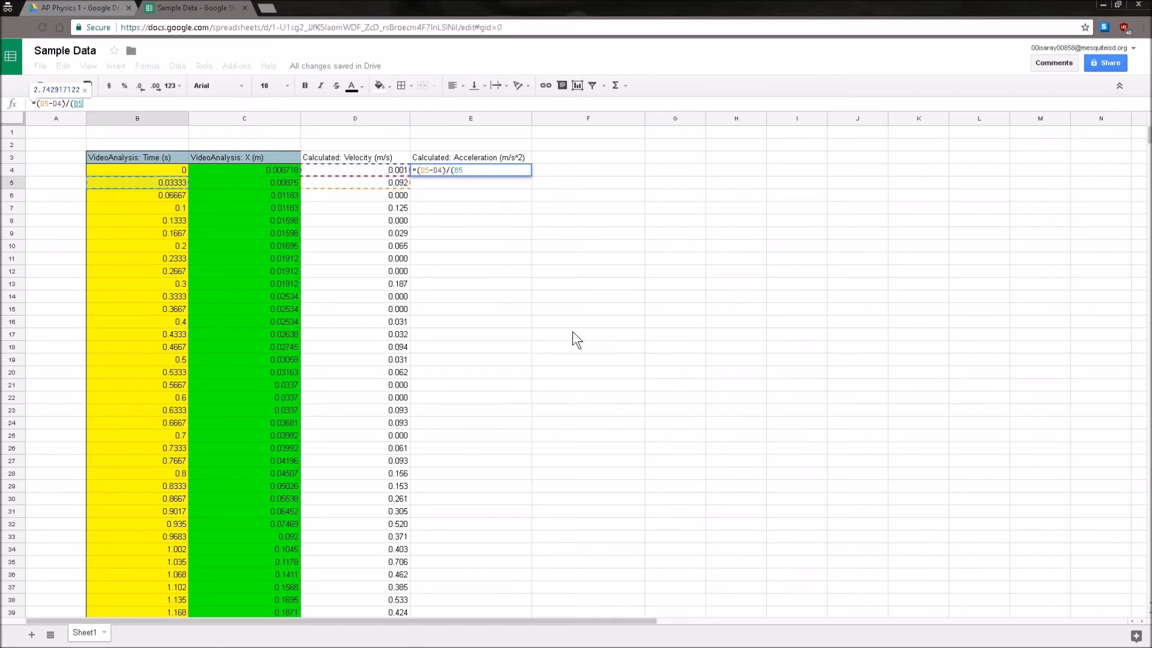
{"action": "type", "text": "-"}
{"action": "left_click", "coordinate": [147, 167]}
{"action": "type", "text": ")"}
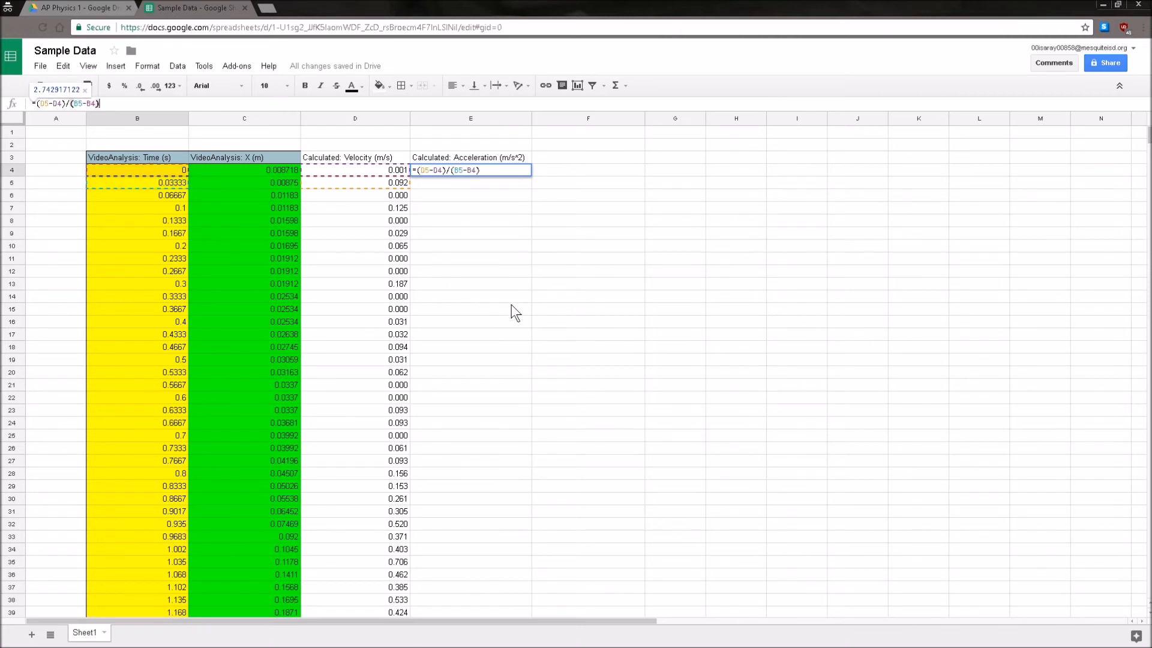
{"action": "key", "text": "Return"}
- Fill the acceleration formula from E4 down through E44
{"action": "left_click", "coordinate": [527, 173]}
{"action": "left_click_drag", "start_coordinate": [532, 176], "coordinate": [514, 523]}
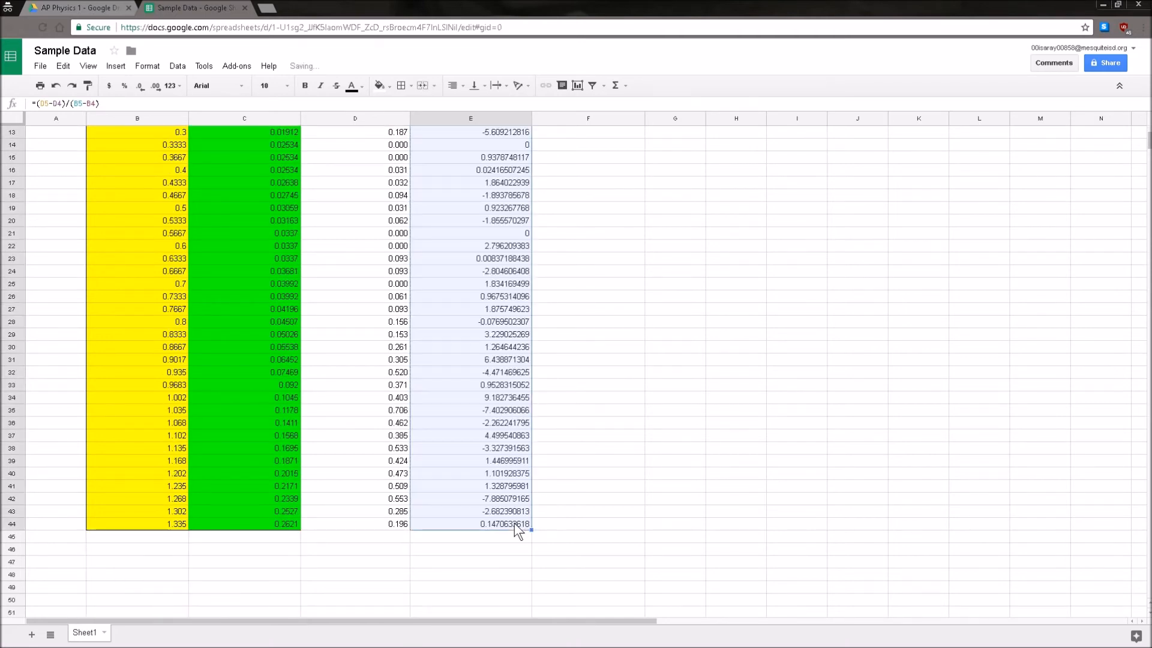
{"action": "scroll", "coordinate": [452, 416], "scroll_direction": "up", "scroll_amount": 4}
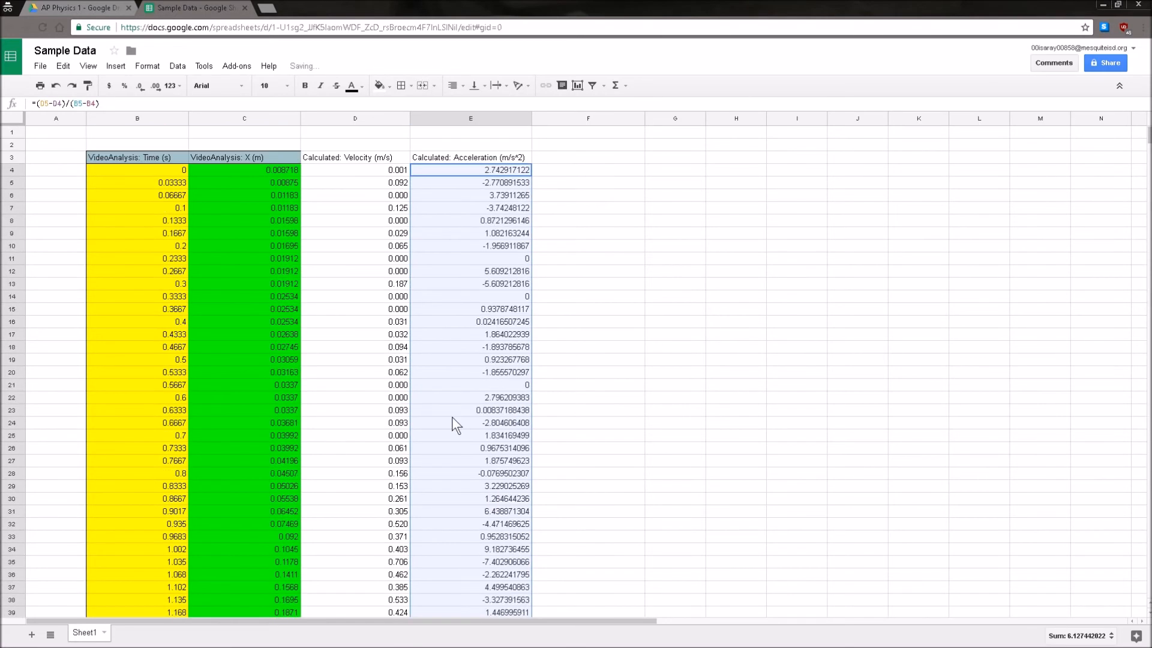
- Format the calculated accelerations in E4:E44 to show three decimal places
{"action": "left_click", "coordinate": [143, 93]}
{"action": "left_click", "coordinate": [143, 93]}
{"action": "left_click", "coordinate": [143, 93]}
{"action": "left_click", "coordinate": [142, 93]}
{"action": "left_click", "coordinate": [143, 92]}
{"action": "left_click", "coordinate": [142, 93]}
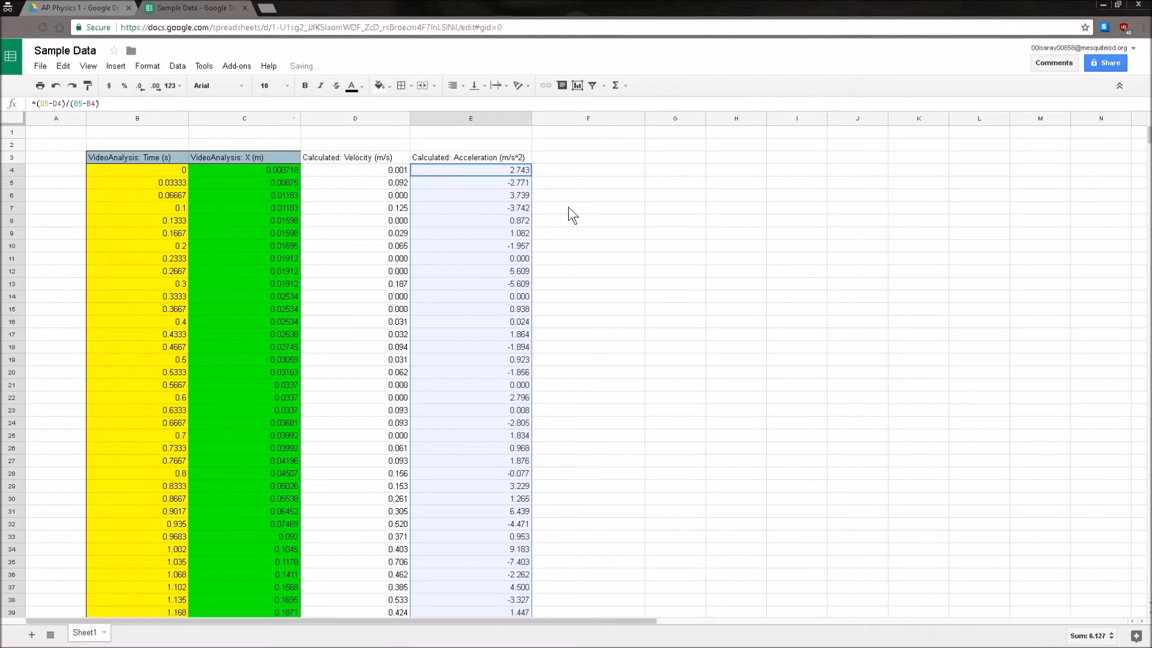
{"action": "left_click", "coordinate": [651, 231]}
- Examine the calculated velocity and acceleration values down to row 44 and the formula in E4
{"action": "scroll", "coordinate": [552, 285], "scroll_direction": "down", "scroll_amount": 2}
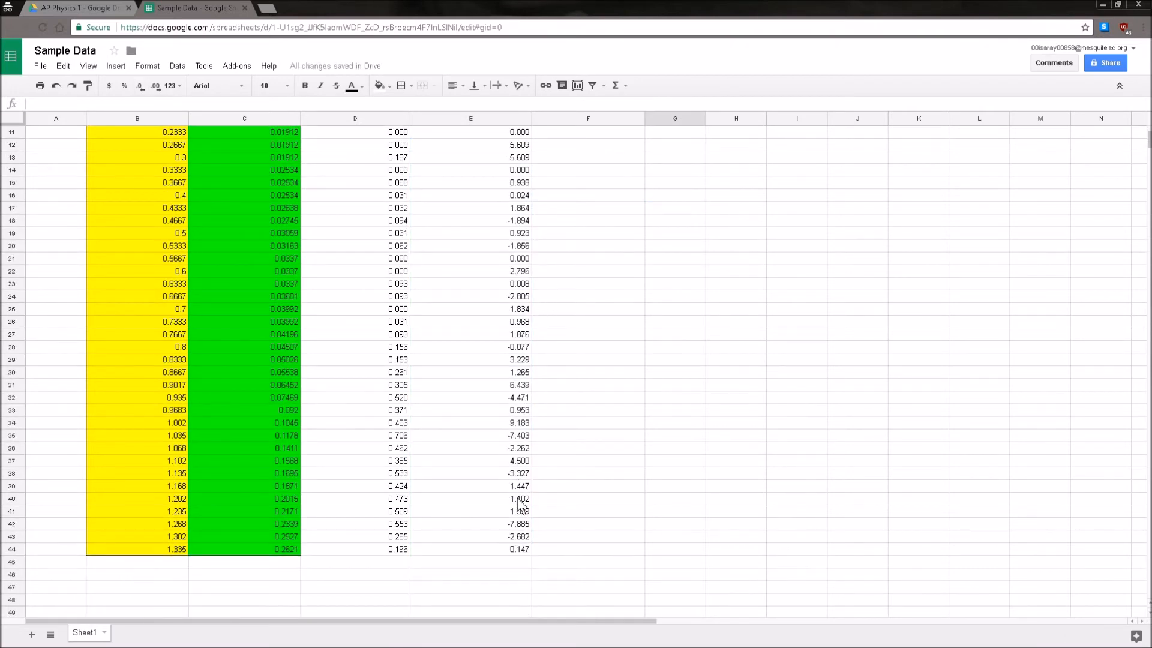
{"action": "scroll", "coordinate": [517, 547], "scroll_direction": "up", "scroll_amount": 2}
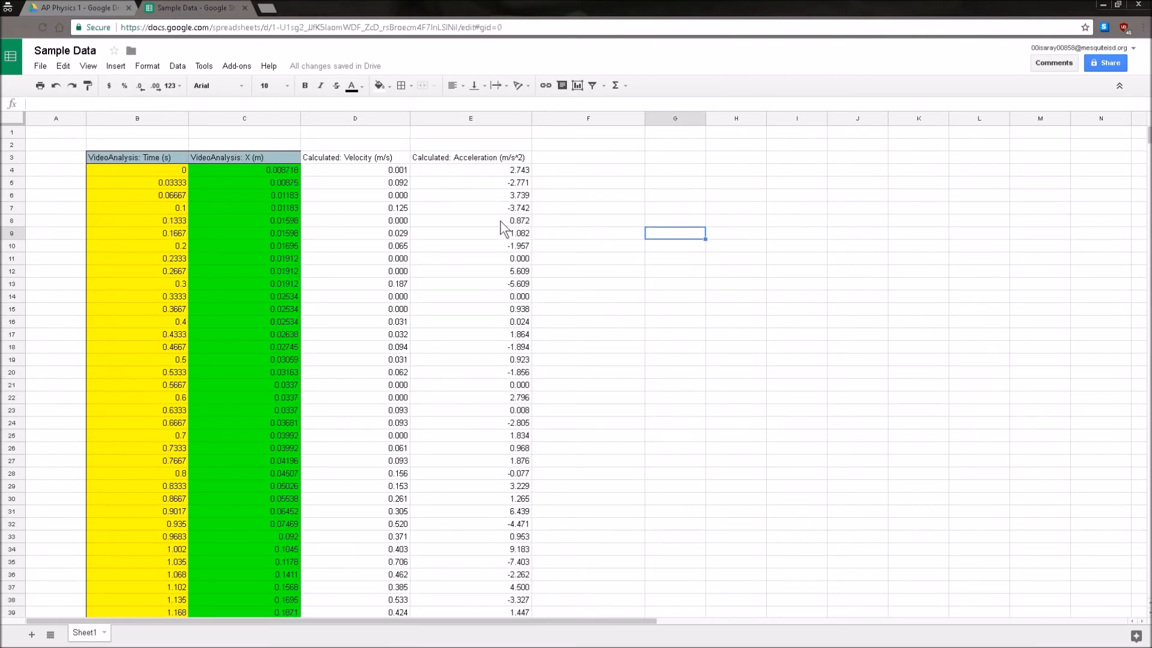
{"action": "scroll", "coordinate": [501, 200], "scroll_direction": "down", "scroll_amount": 1}
{"action": "scroll", "coordinate": [506, 211], "scroll_direction": "up", "scroll_amount": 1}
{"action": "left_click", "coordinate": [490, 170]}
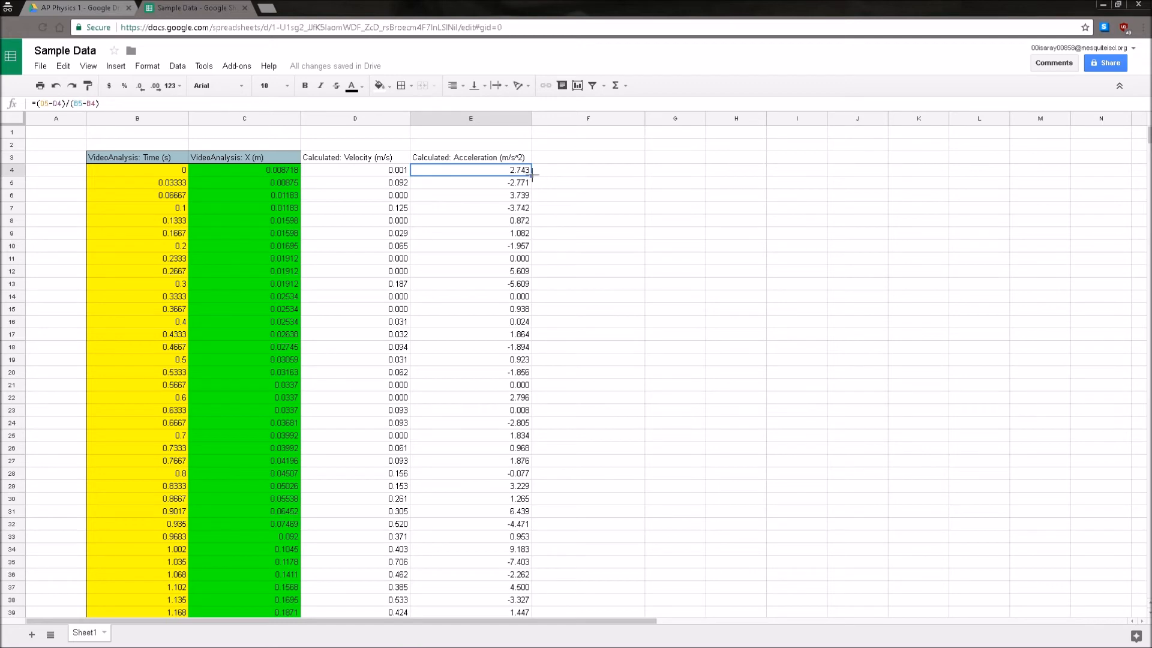
{"action": "left_click", "coordinate": [564, 158]}
{"action": "scroll", "coordinate": [162, 172], "scroll_direction": "down", "scroll_amount": 4}
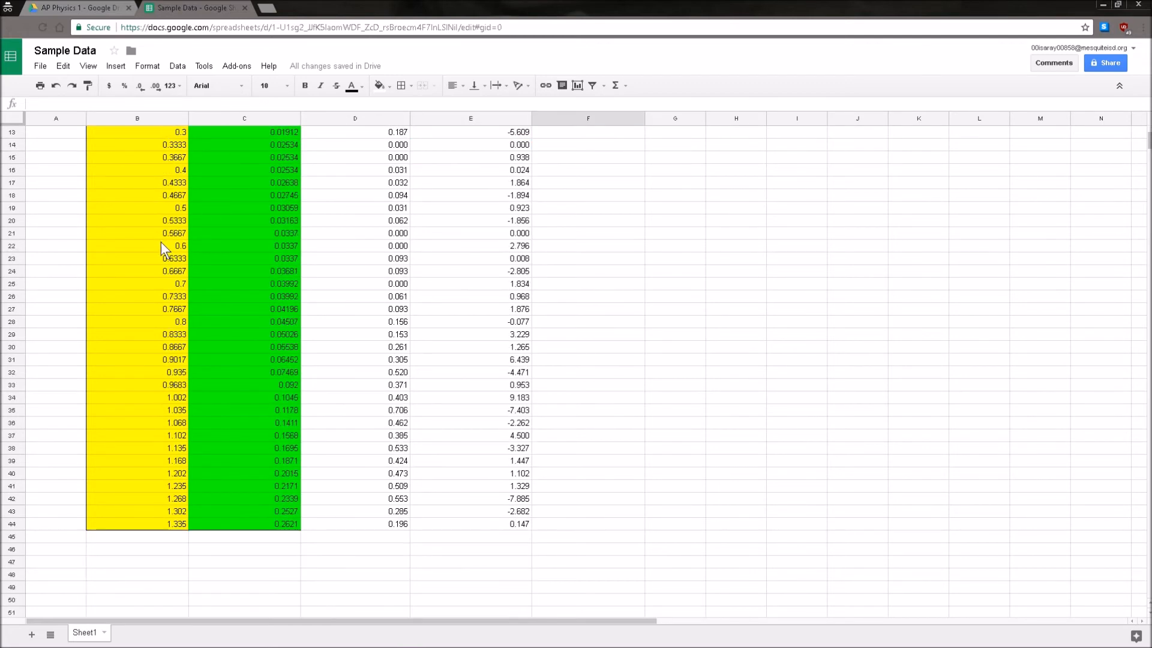
{"action": "scroll", "coordinate": [173, 472], "scroll_direction": "up", "scroll_amount": 4}
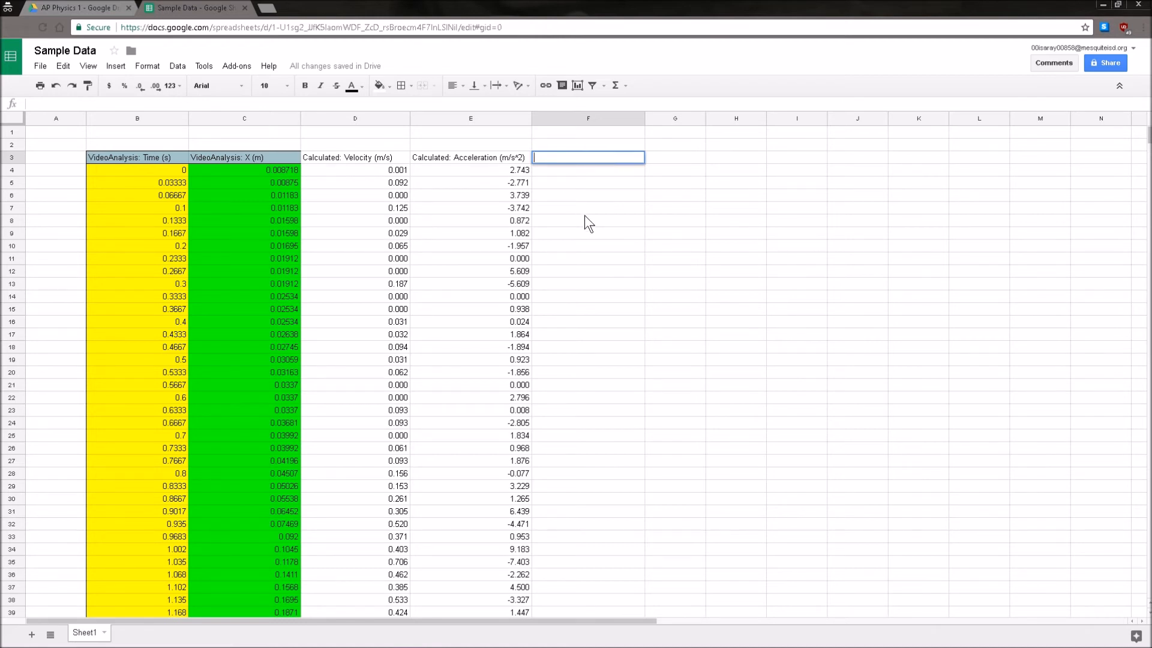
- Start an averaging formula in cell F6 with =avg( for the first five acceleration values
{"action": "left_click", "coordinate": [480, 170]}
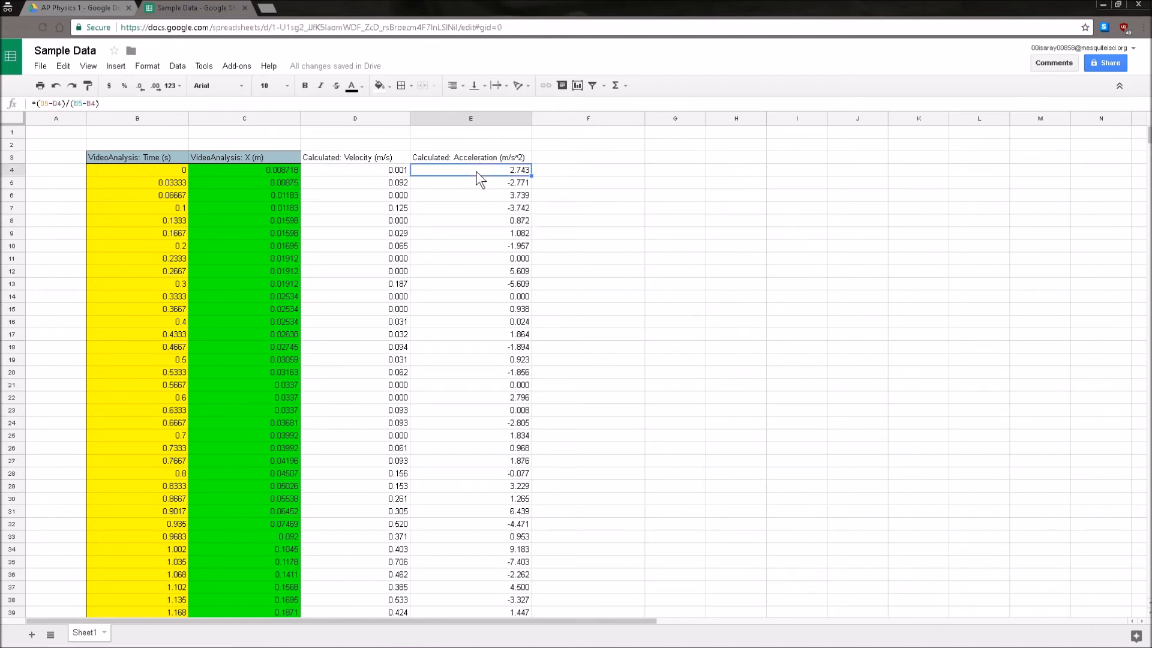
{"action": "left_click", "coordinate": [478, 221], "text": "shift"}
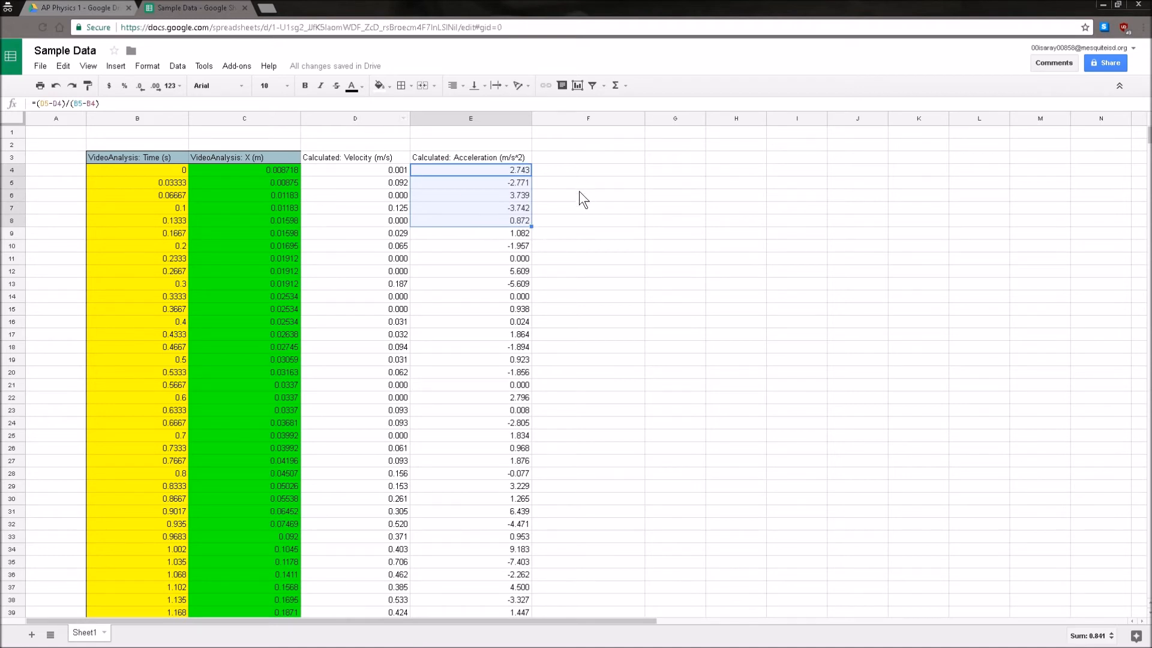
{"action": "left_click", "coordinate": [581, 196]}
{"action": "left_click", "coordinate": [520, 105]}
{"action": "type", "text": "=avg"}
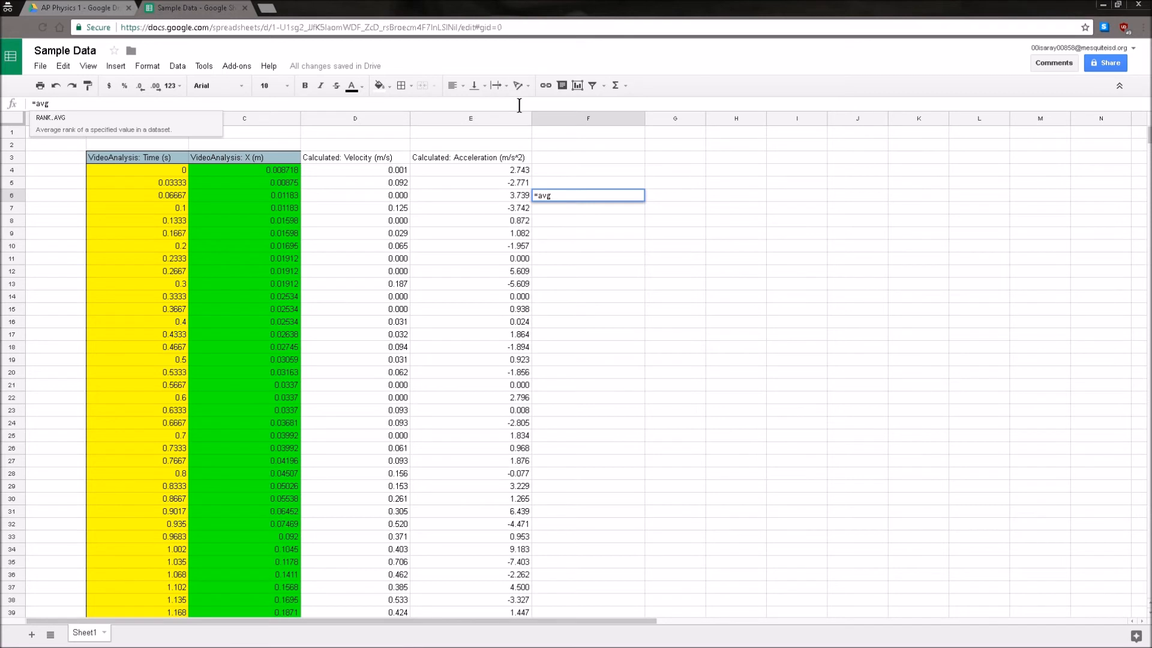
{"action": "type", "text": "("}
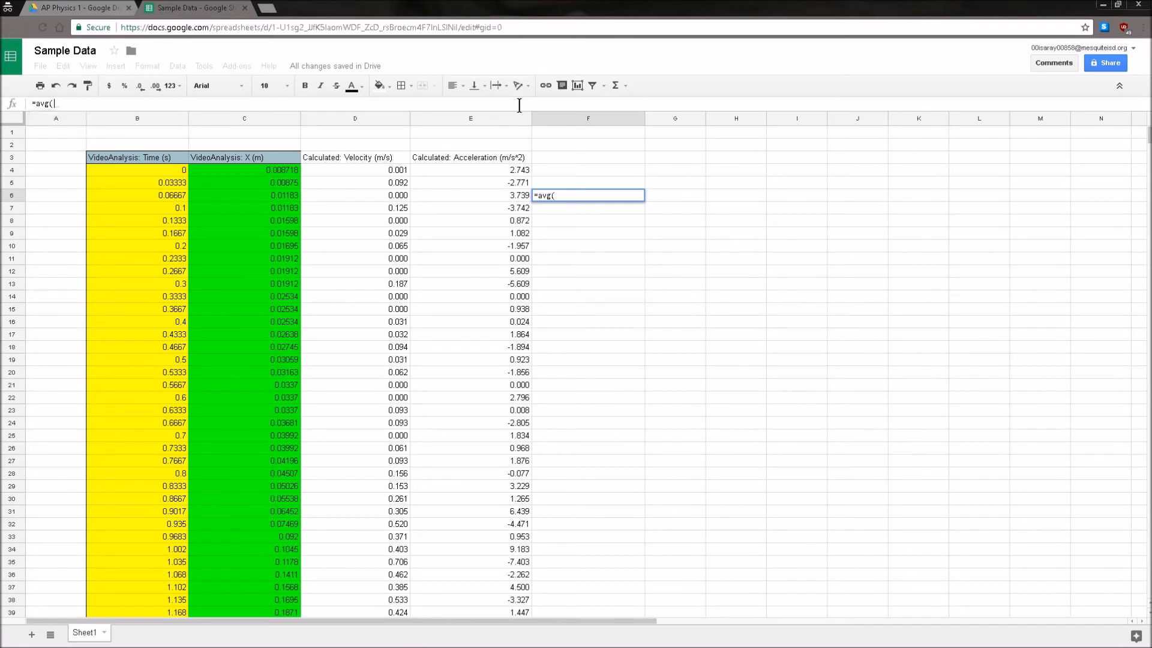
{"action": "key", "text": "BackSpace"}
{"action": "key", "text": "BackSpace"}
{"action": "key", "text": "BackSpace"}
{"action": "key", "text": "BackSpace"}
{"action": "type", "text": "mean"}
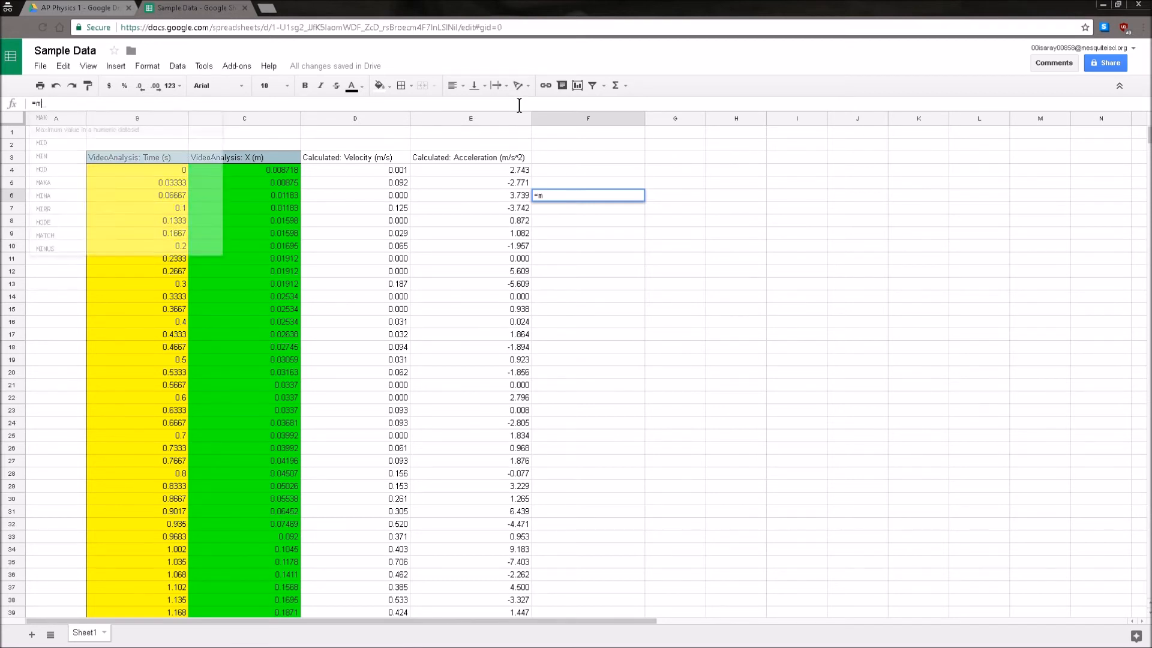
{"action": "key", "text": "BackSpace"}
{"action": "key", "text": "BackSpace"}
{"action": "key", "text": "BackSpace"}
{"action": "key", "text": "BackSpace"}
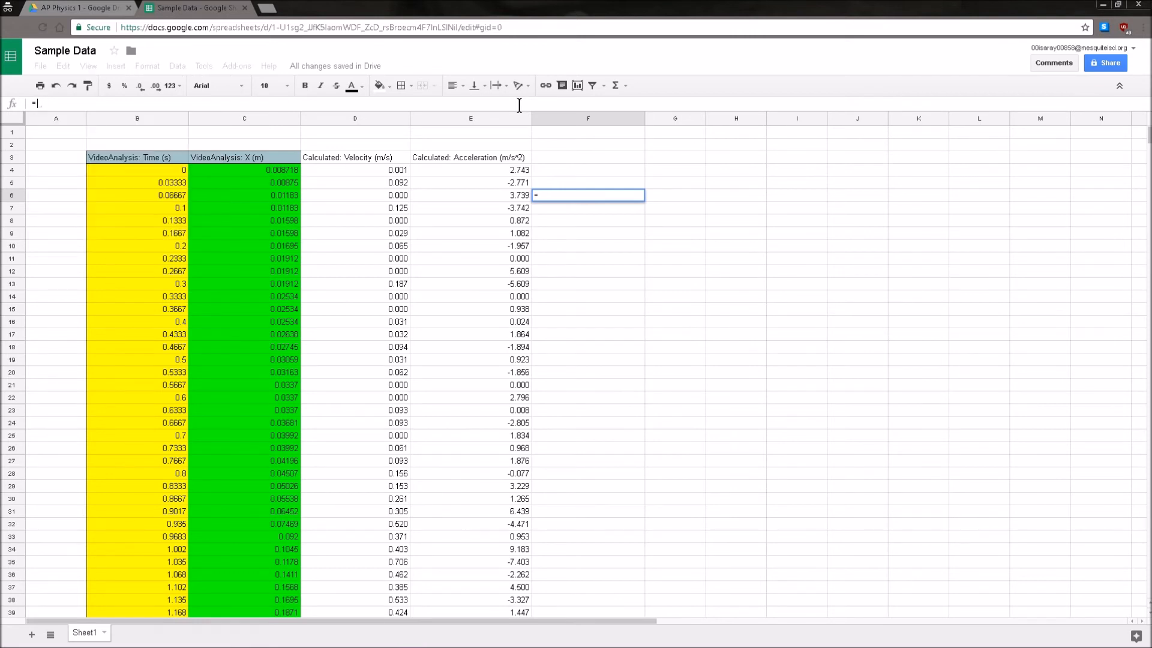
{"action": "type", "text": "avg"}
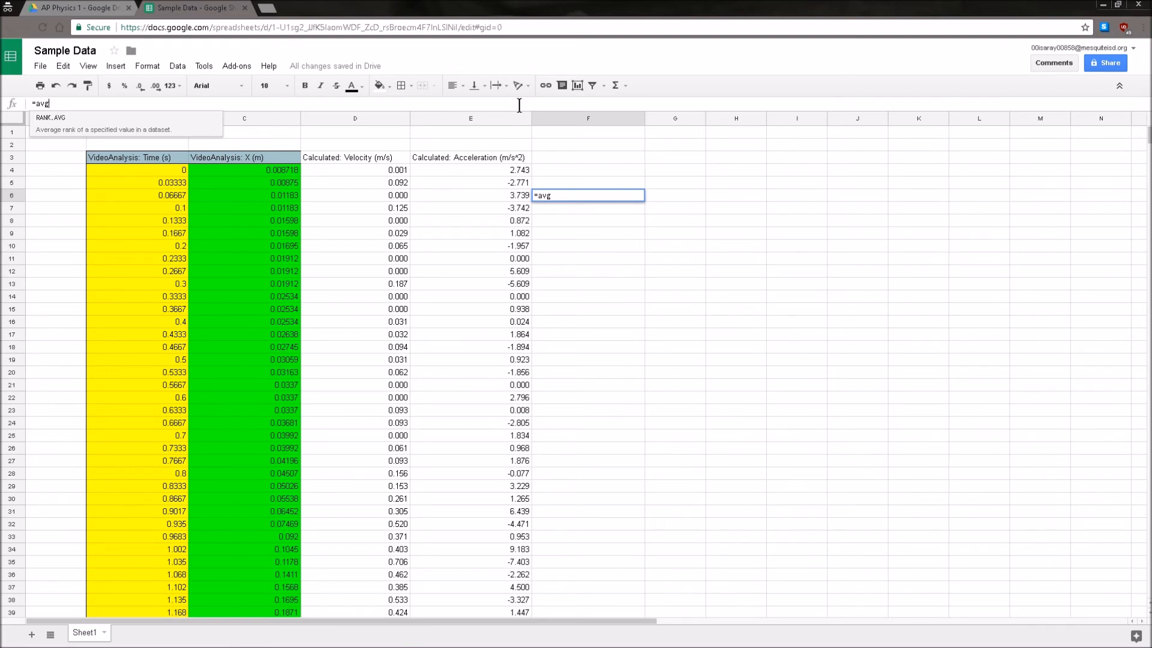
{"action": "type", "text": "("}
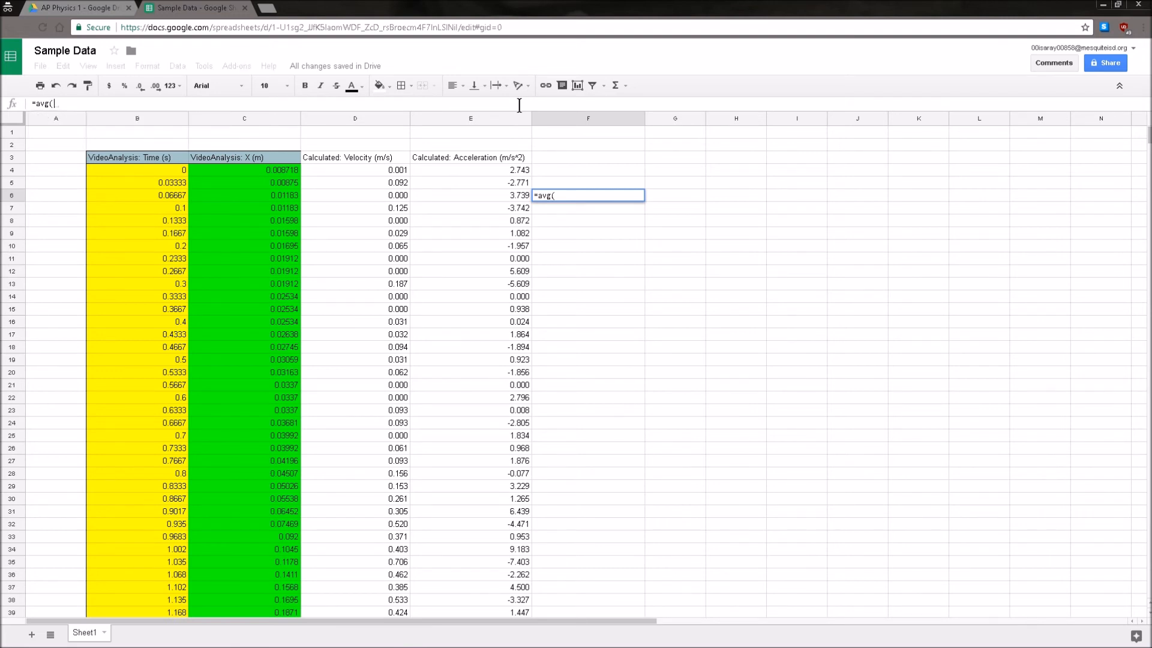
- Try to average the accelerations by completing the F6 formula with the range E4:E8, =avg(E4:E8
{"action": "left_click", "coordinate": [502, 170]}
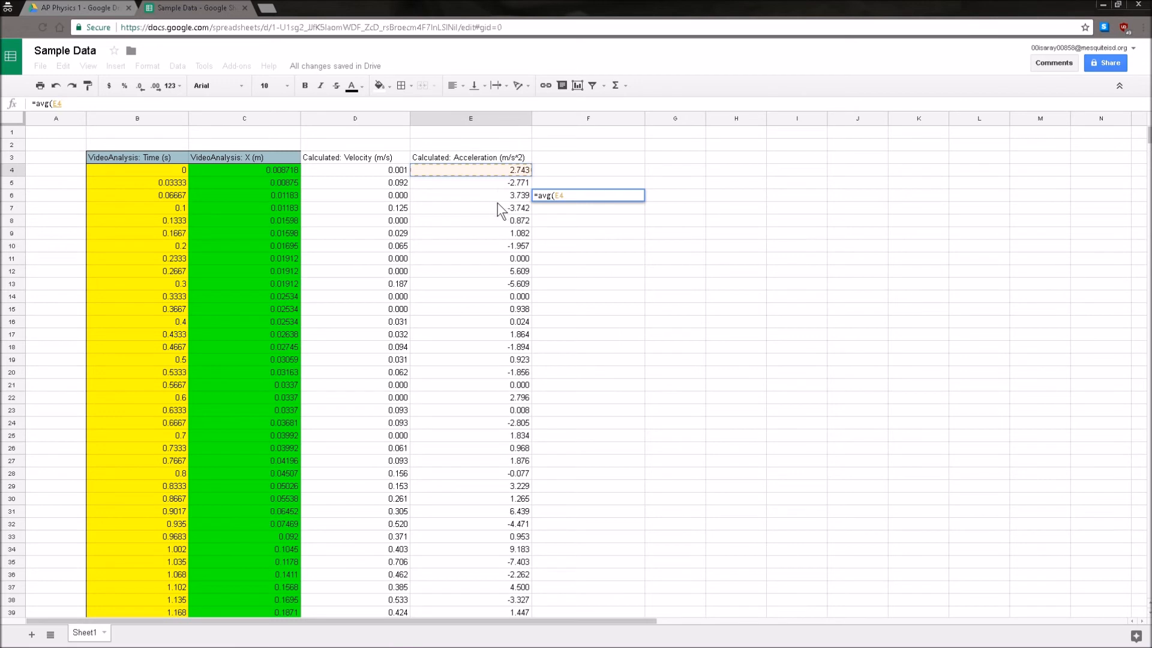
{"action": "left_click", "coordinate": [497, 221], "text": "shift"}
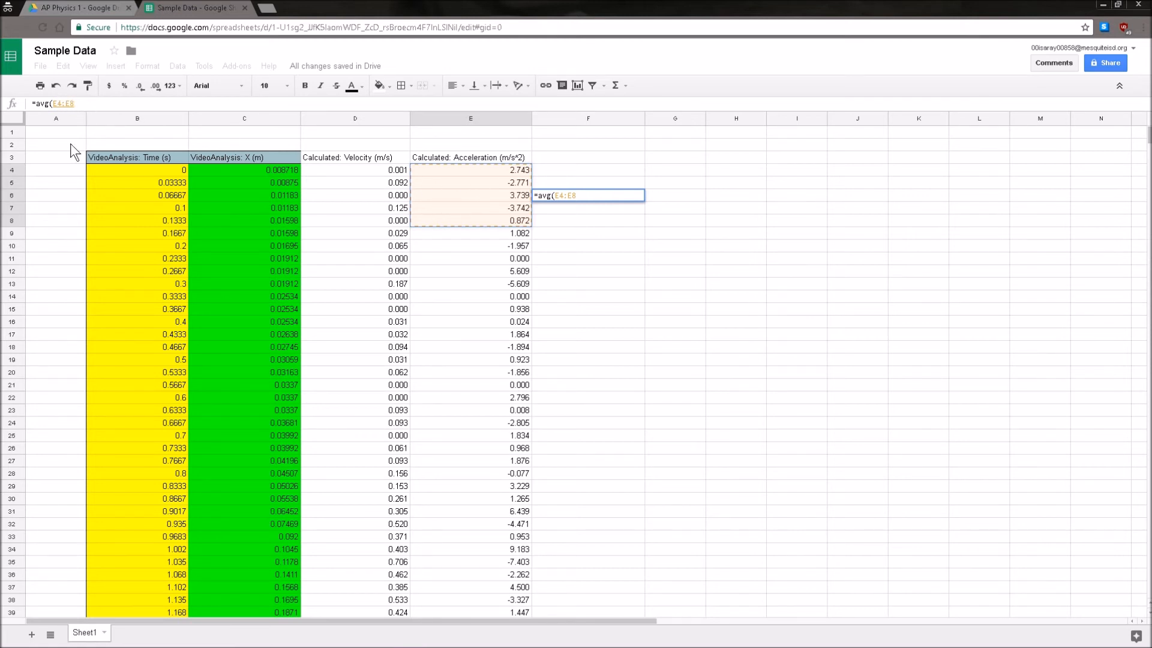
{"action": "key", "text": "Return"}
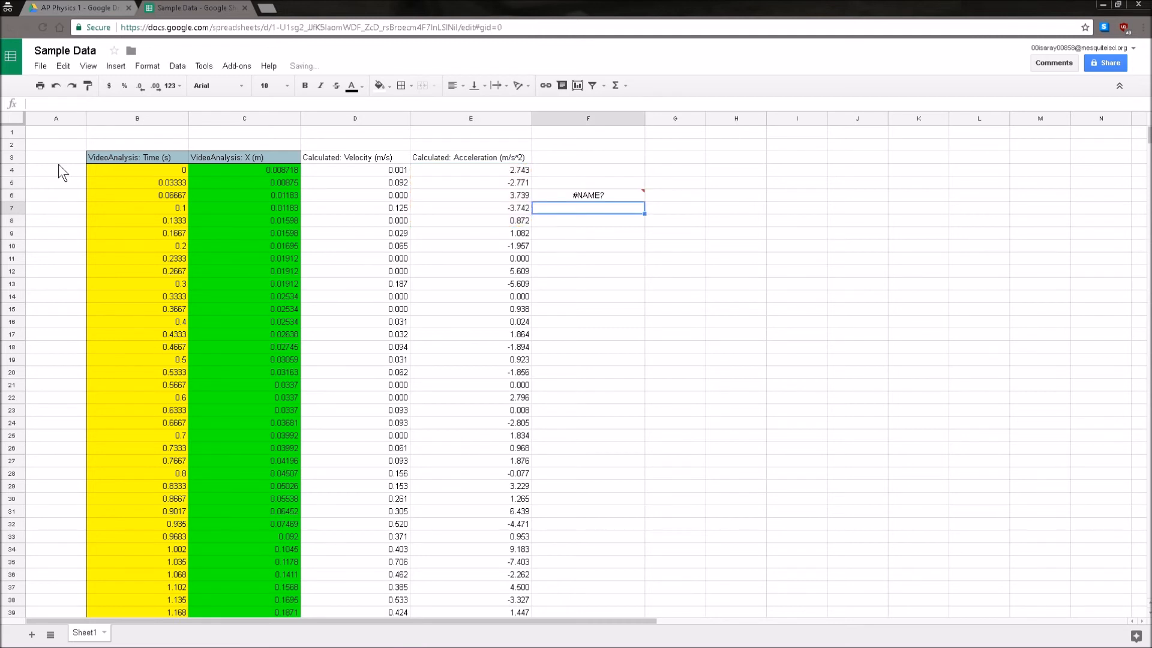
- Replace the averaging formula in F6 with =(sum(E4:E8))/5 to average the first five accelerations
{"action": "left_click", "coordinate": [616, 198]}
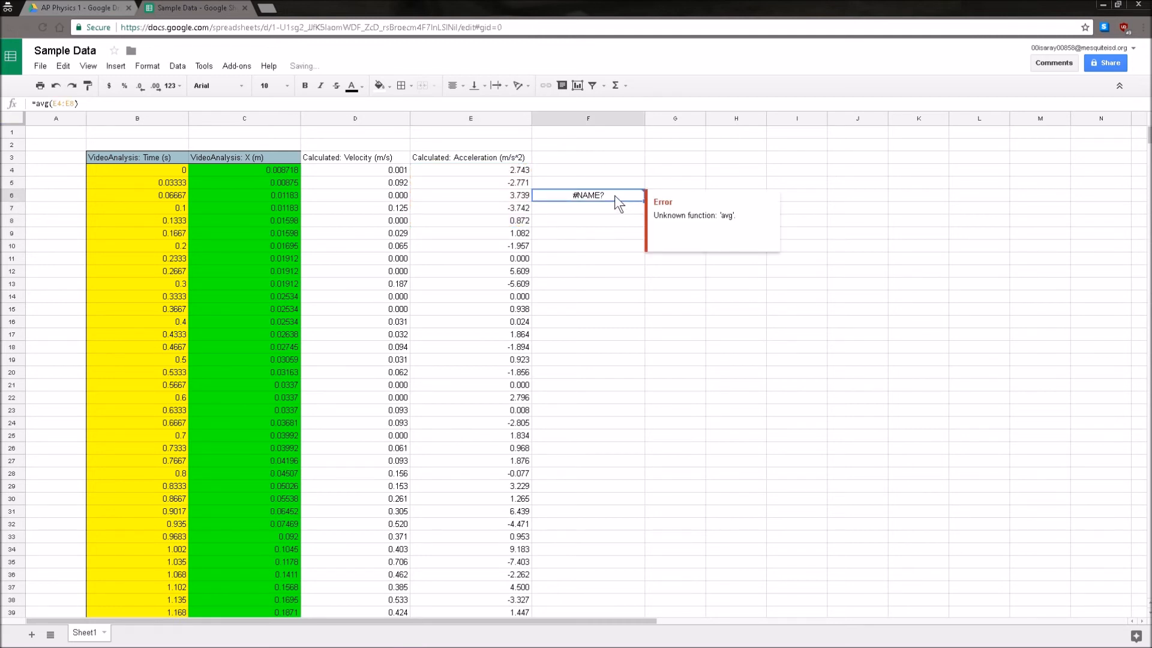
{"action": "double_click", "coordinate": [37, 103]}
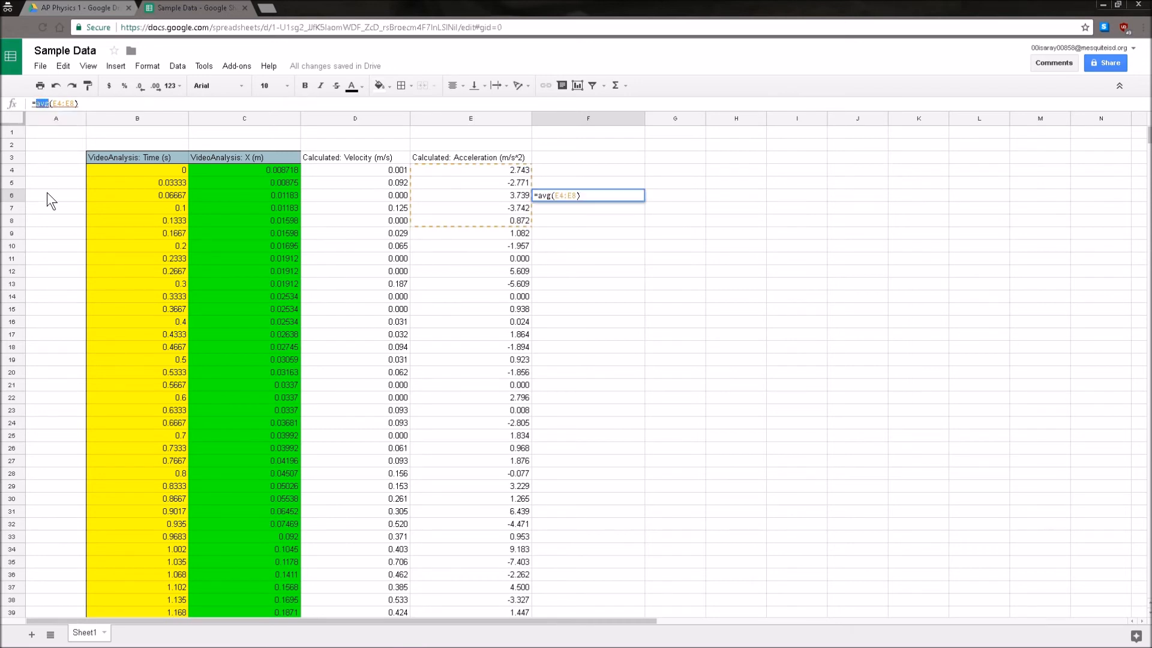
{"action": "type", "text": "sum"}
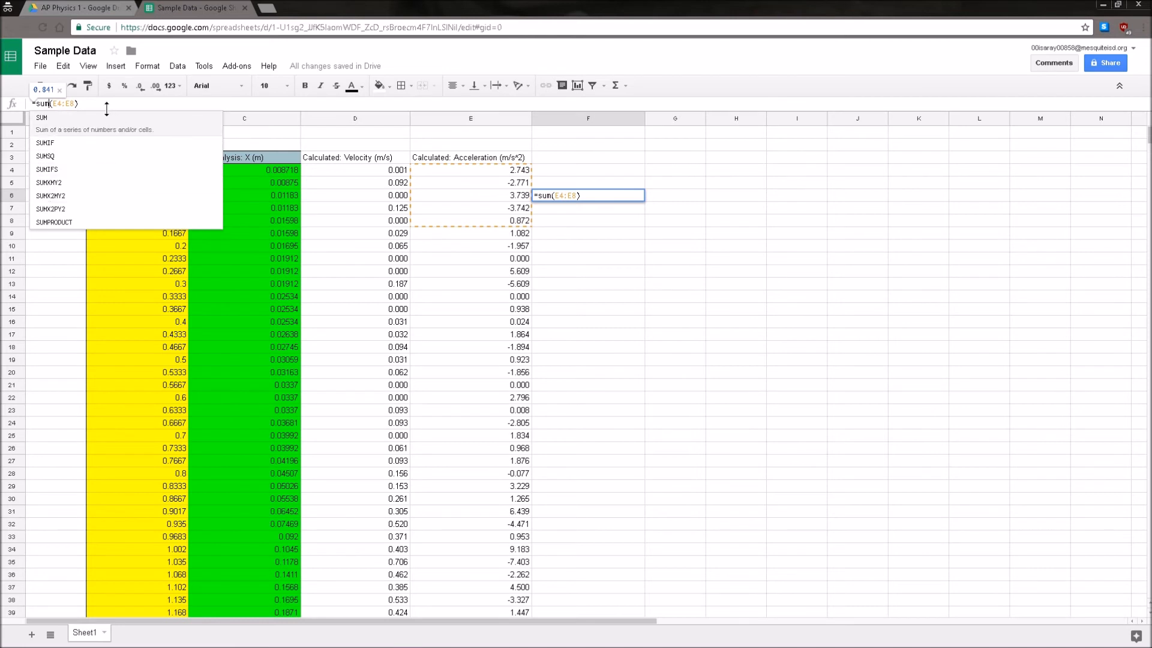
{"action": "left_click", "coordinate": [108, 103]}
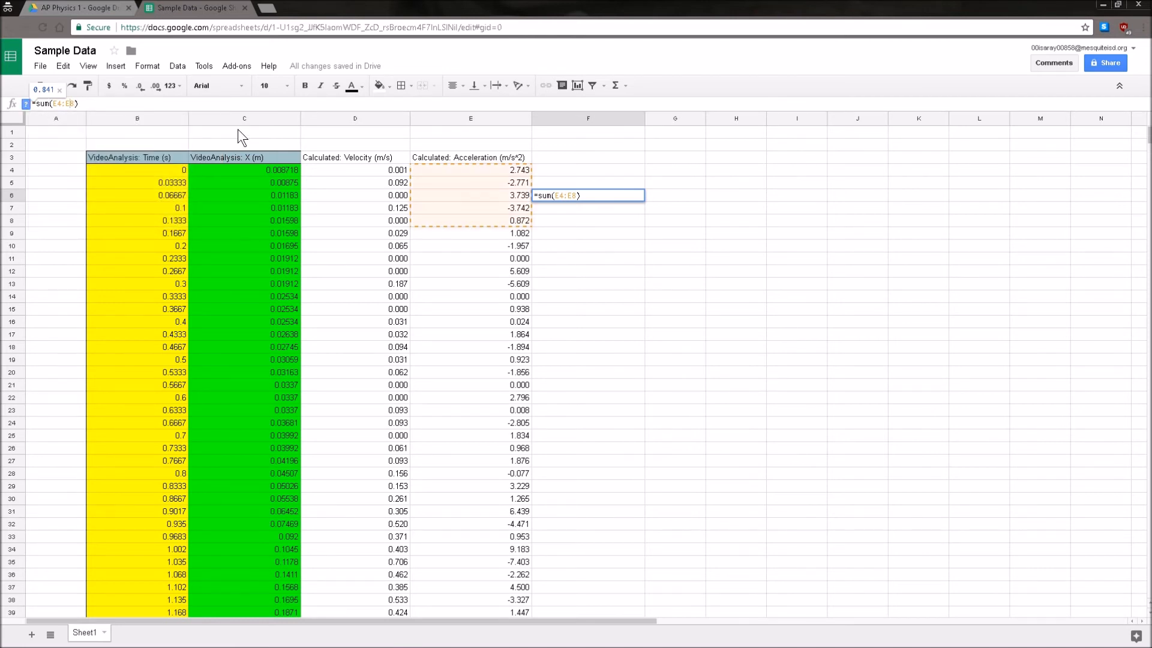
{"action": "type", "text": "("}
{"action": "left_click", "coordinate": [261, 103]}
{"action": "type", "text": ")/"}
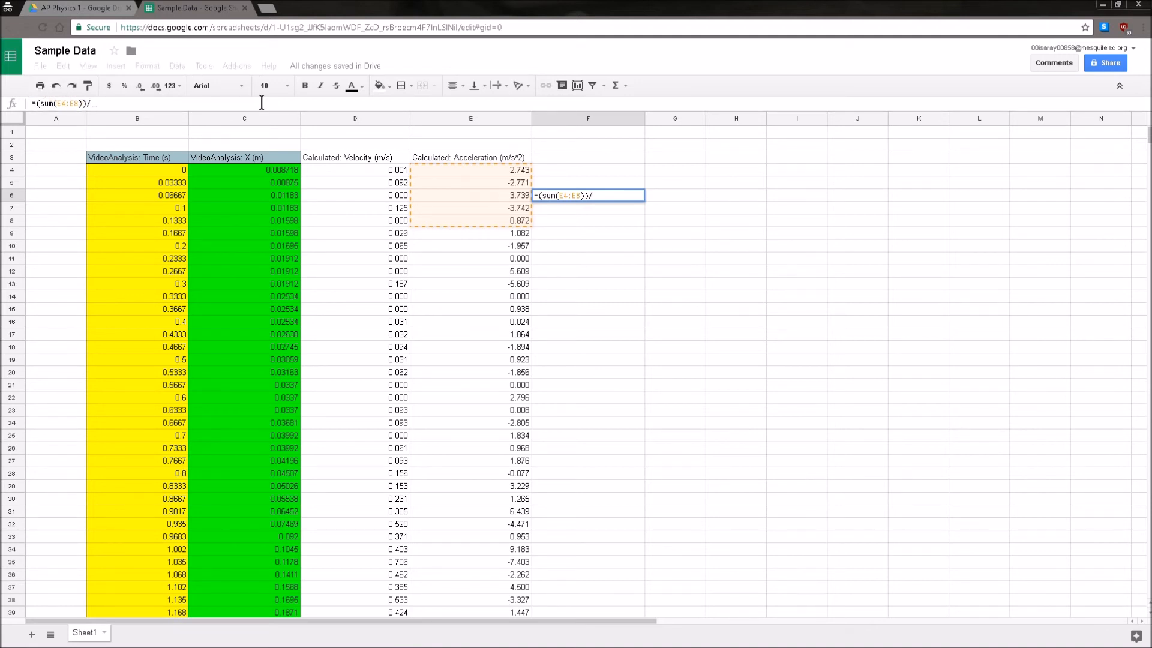
{"action": "type", "text": "5"}
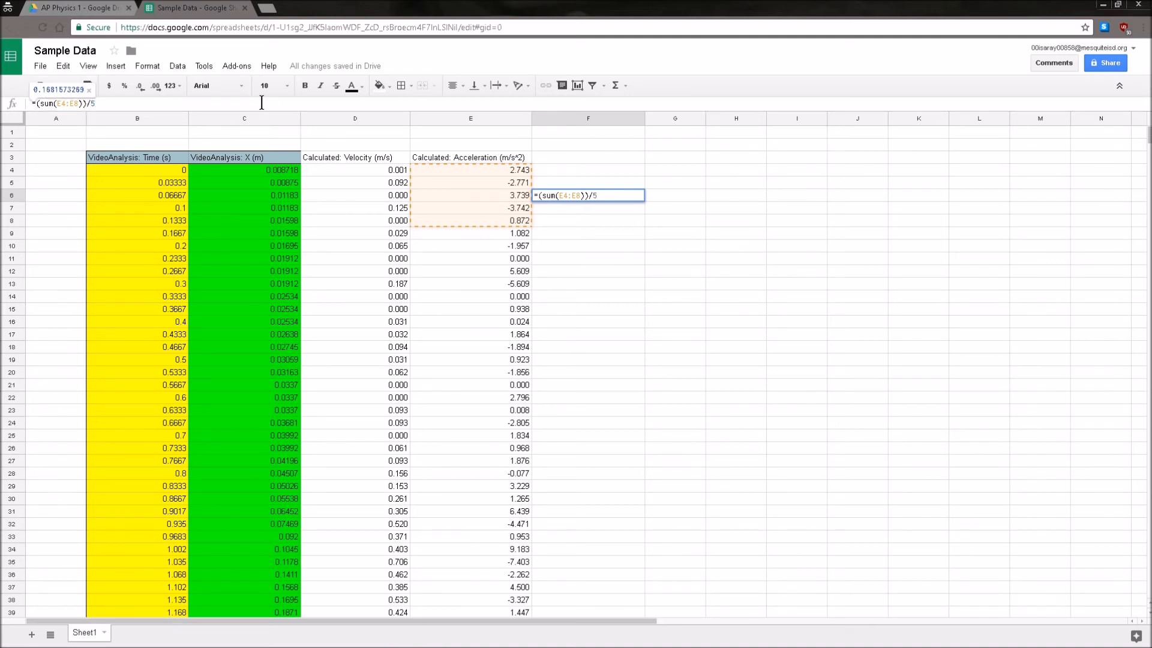
{"action": "left_click", "coordinate": [671, 323]}
{"action": "left_click", "coordinate": [600, 197]}
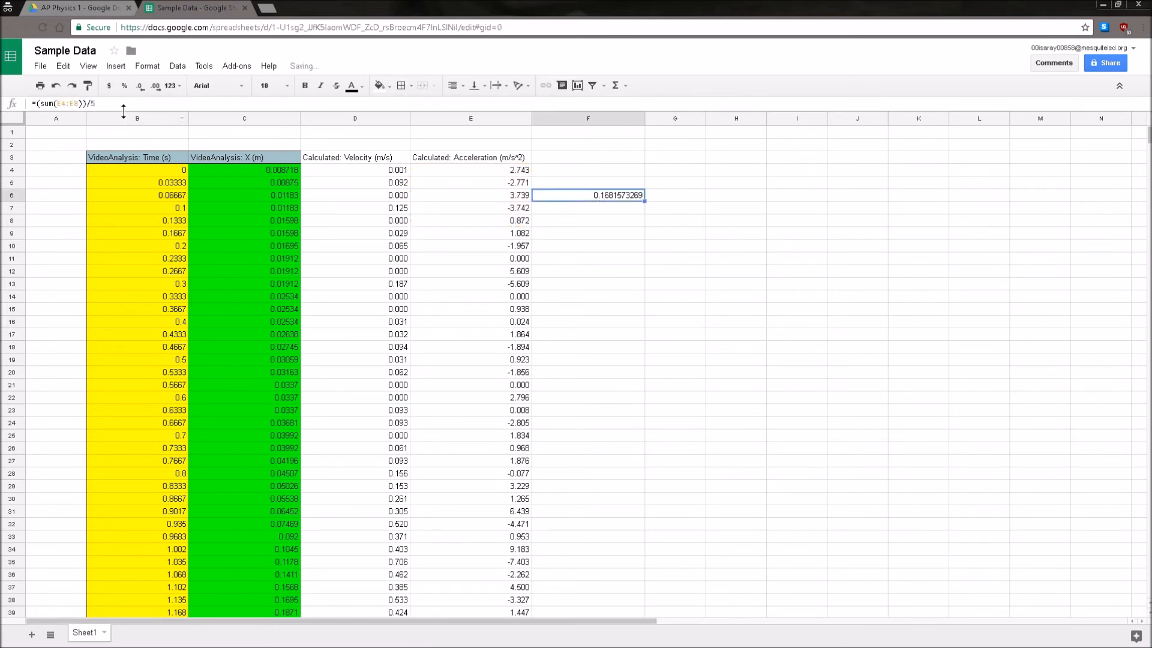
- Copy cell F6 and paste only its formula into F11 to average the next five accelerations
{"action": "right_click", "coordinate": [602, 193]}
{"action": "left_click", "coordinate": [646, 226]}
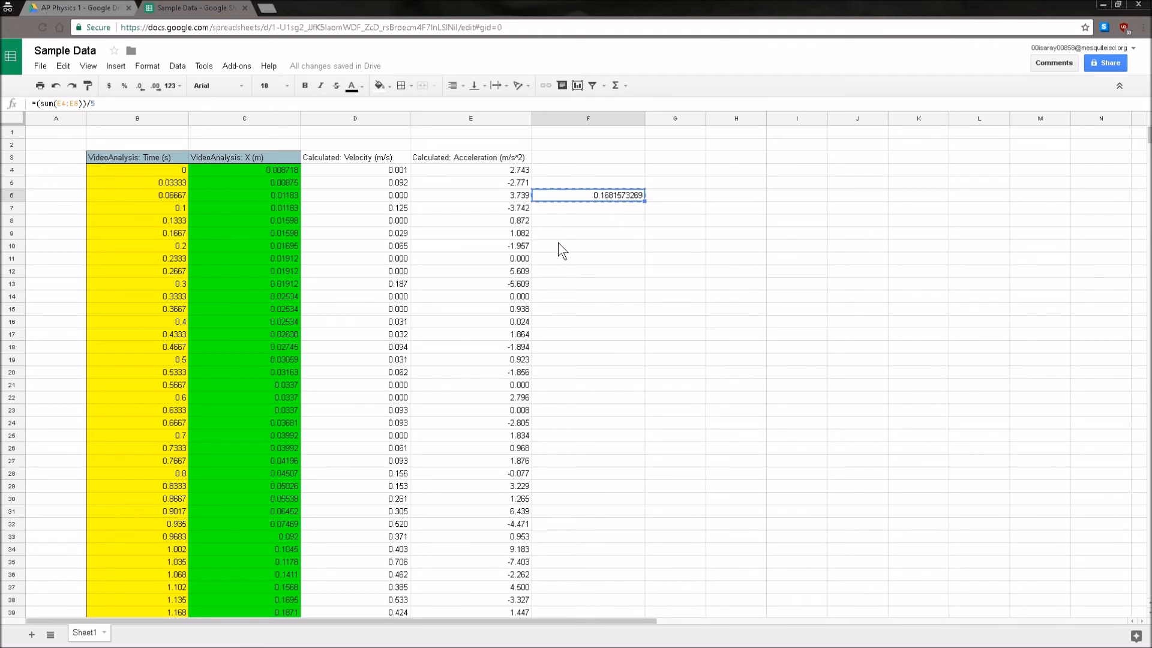
{"action": "left_click", "coordinate": [557, 258]}
{"action": "right_click", "coordinate": [570, 256]}
{"action": "mouse_move", "coordinate": [632, 324]}
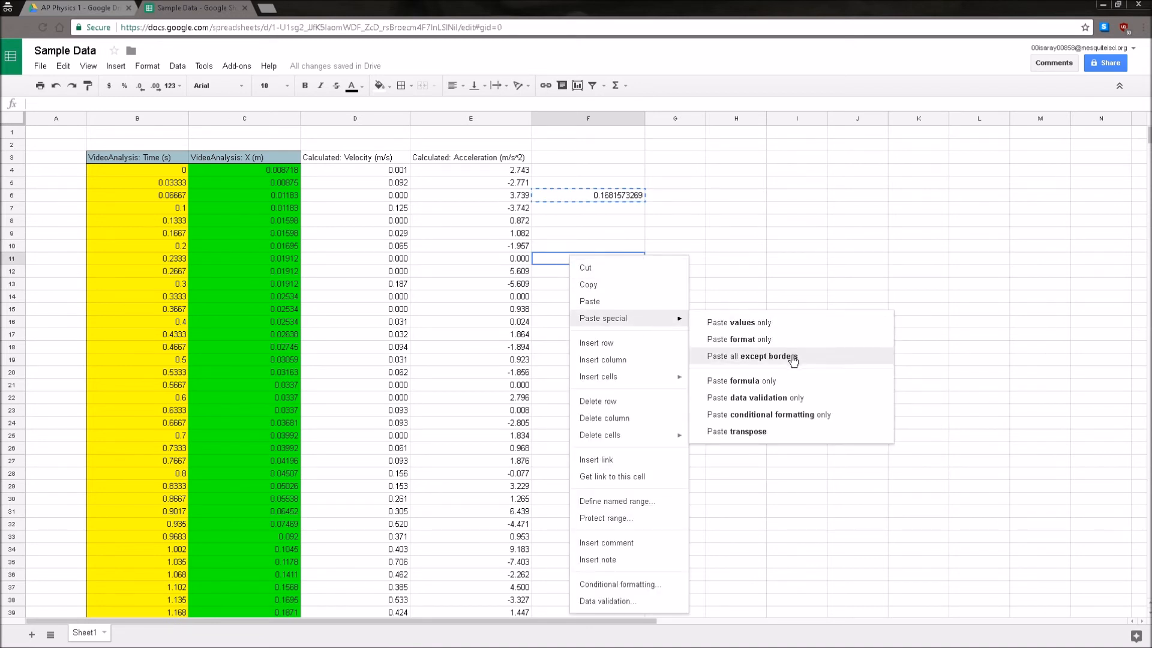
{"action": "left_click", "coordinate": [790, 379]}
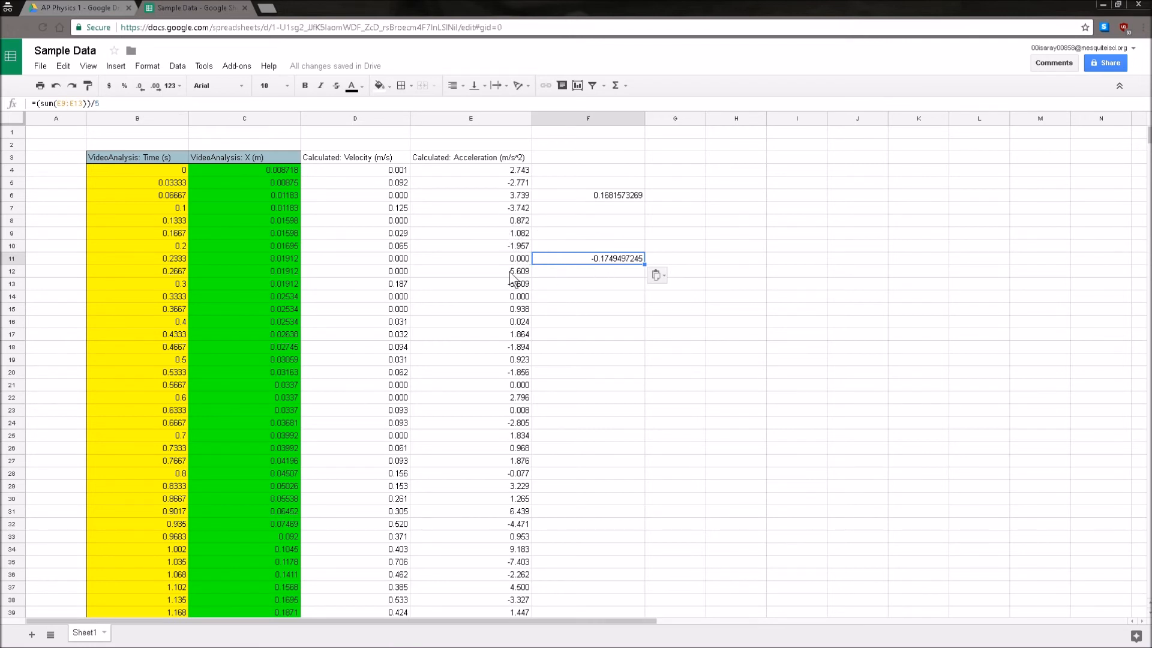
- Enter the constant 9.81 in cell I10, in the empty area beside the averages
{"action": "left_click", "coordinate": [728, 198]}
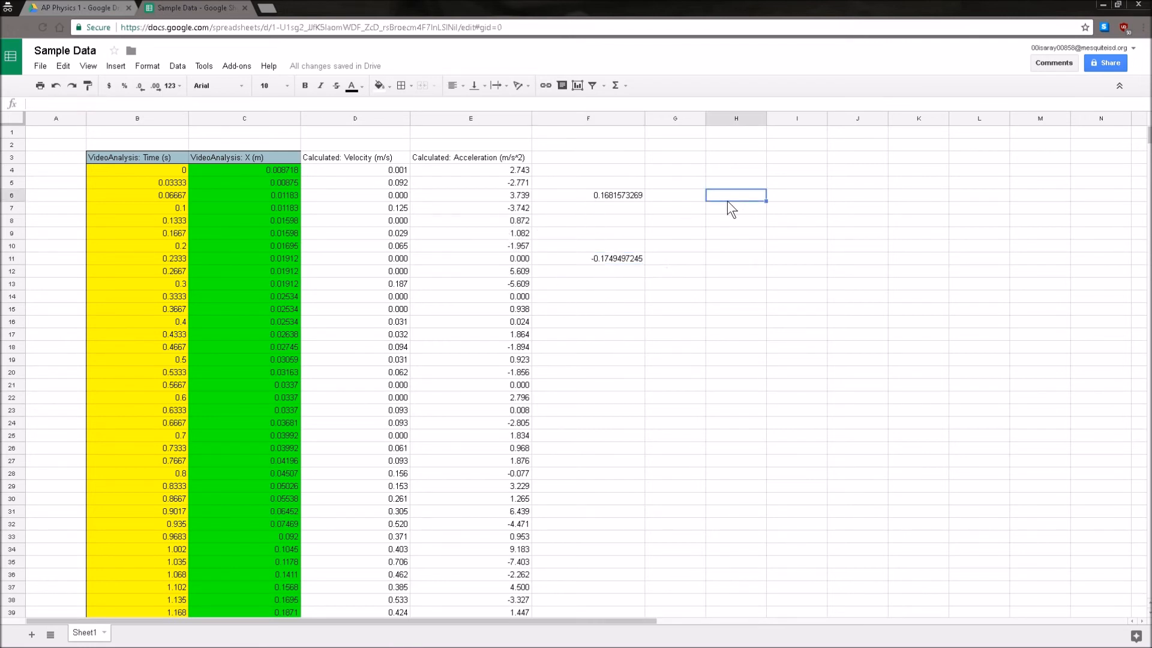
{"action": "left_click_drag", "start_coordinate": [606, 620], "coordinate": [741, 621]}
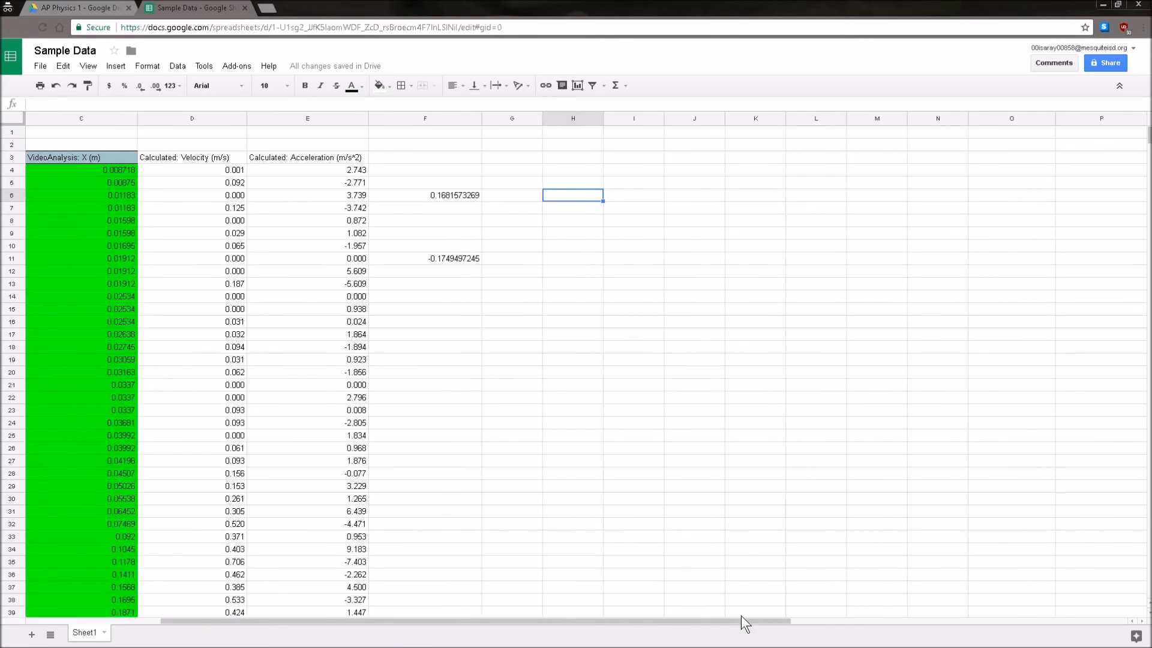
{"action": "left_click", "coordinate": [629, 248]}
{"action": "left_click", "coordinate": [455, 105]}
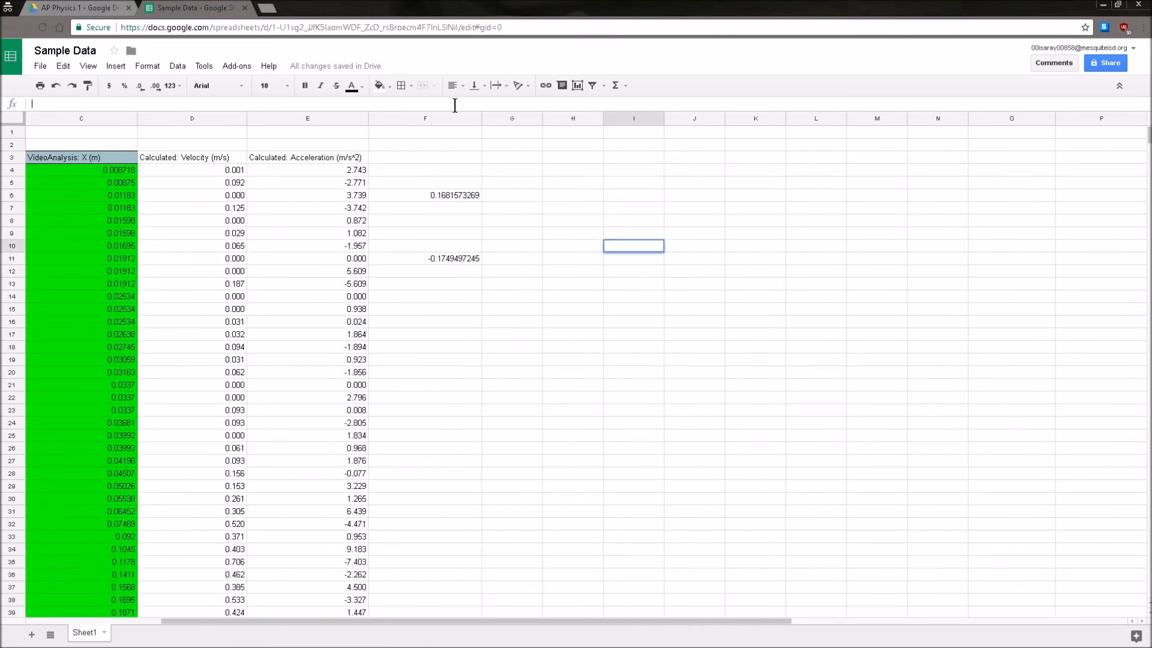
{"action": "type", "text": "9.81"}
{"action": "left_click", "coordinate": [617, 309]}
{"action": "left_click", "coordinate": [654, 512]}
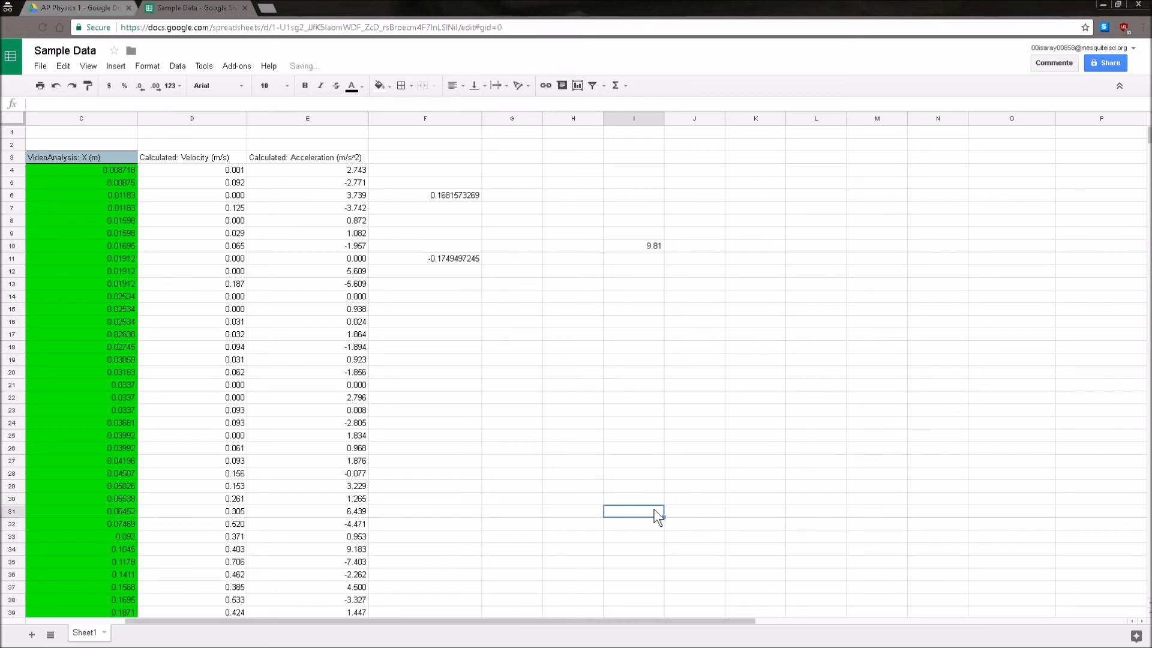
- Start a formula in cell J22 with =-(I10, keeping only the single reference to the 9.81 constant
{"action": "left_click_drag", "start_coordinate": [636, 622], "coordinate": [702, 621]}
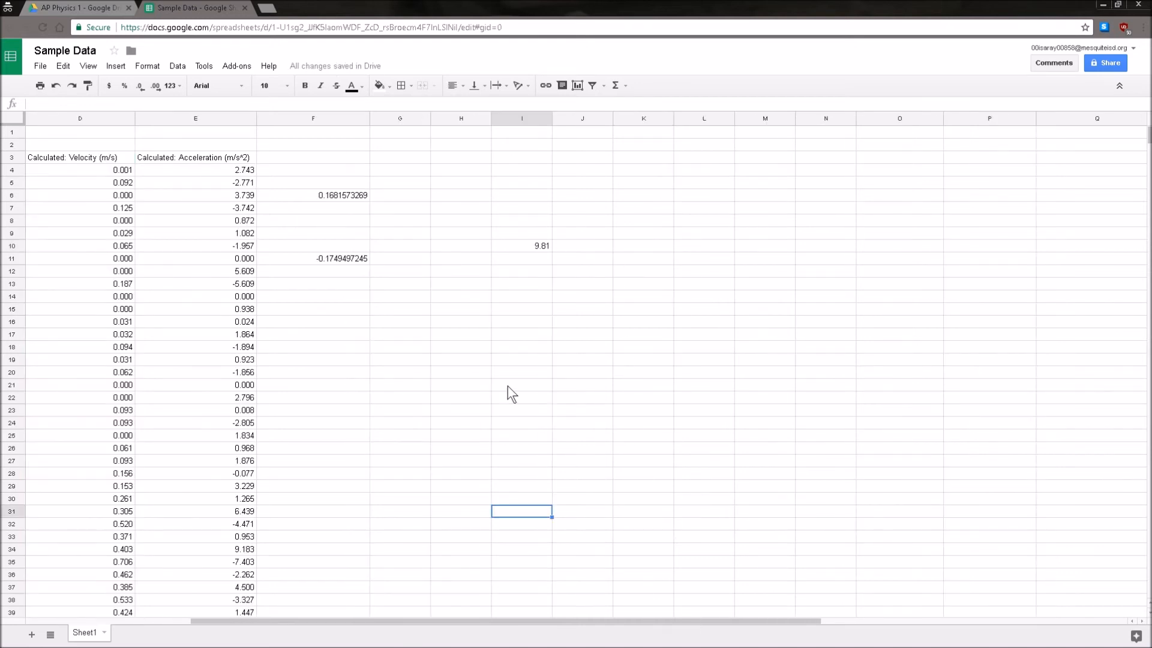
{"action": "left_click", "coordinate": [521, 250]}
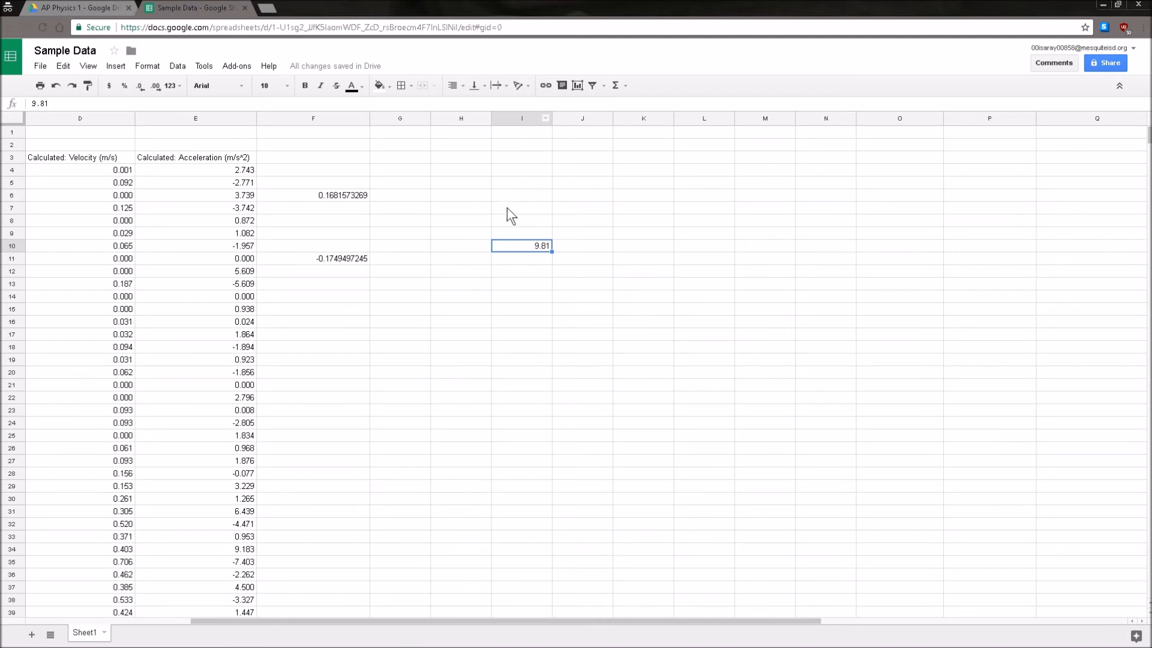
{"action": "left_click", "coordinate": [609, 398]}
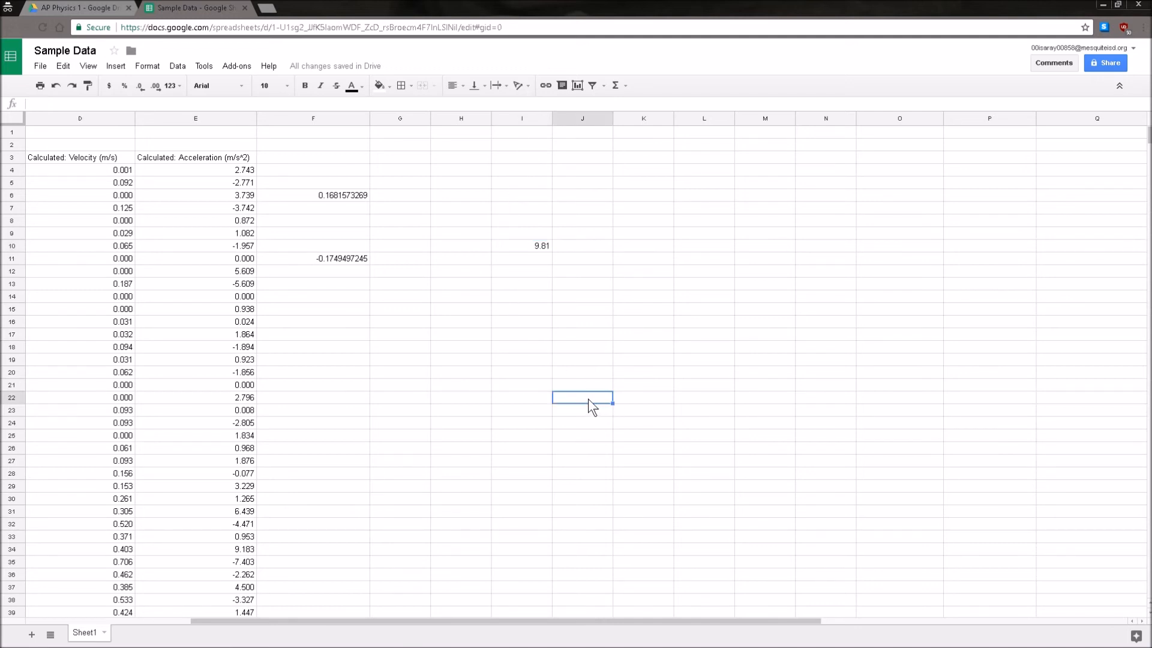
{"action": "type", "text": "="}
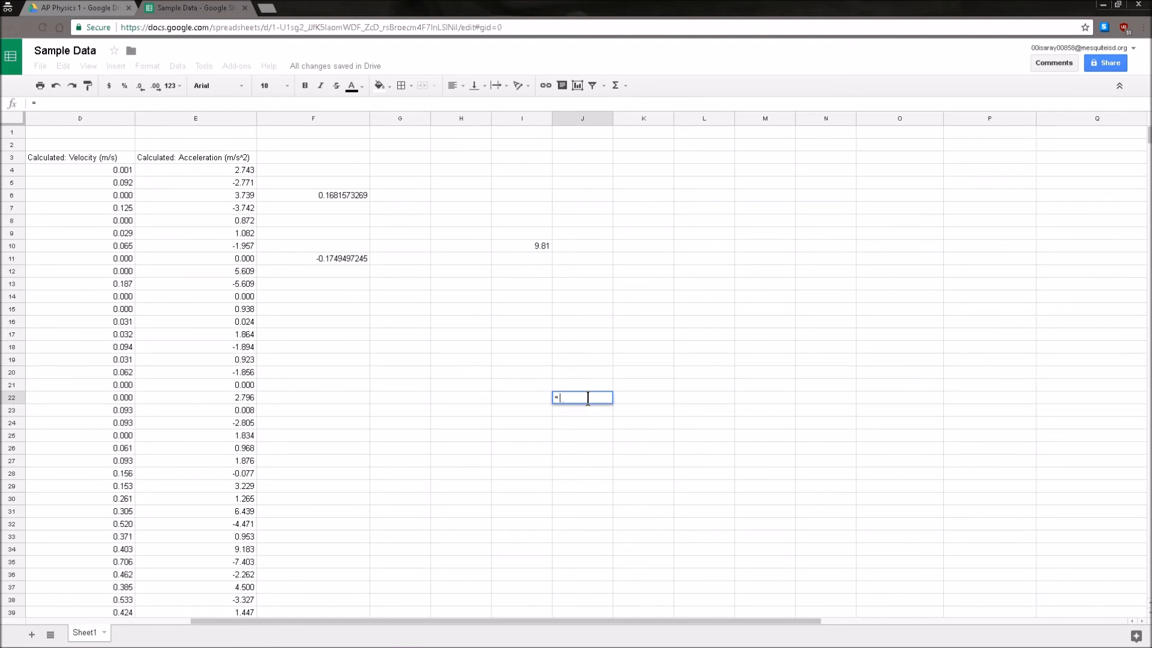
{"action": "type", "text": "-("}
{"action": "left_click", "coordinate": [537, 246], "text": "shift"}
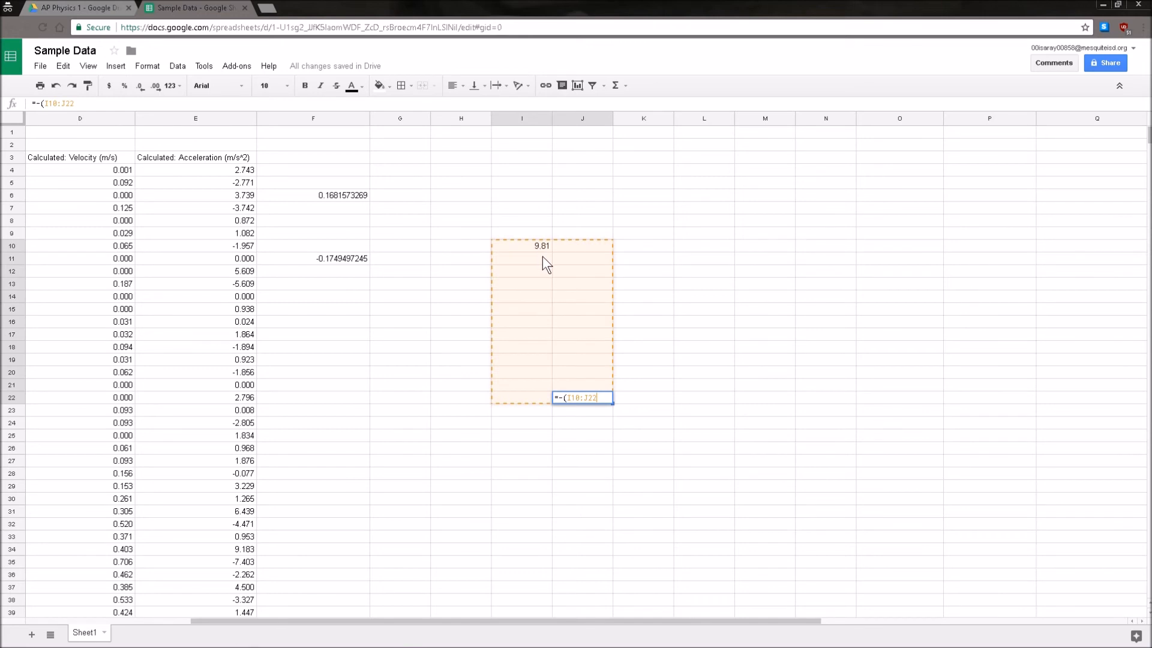
{"action": "key", "text": "BackSpace"}
{"action": "key", "text": "BackSpace"}
{"action": "key", "text": "BackSpace"}
{"action": "key", "text": "BackSpace"}
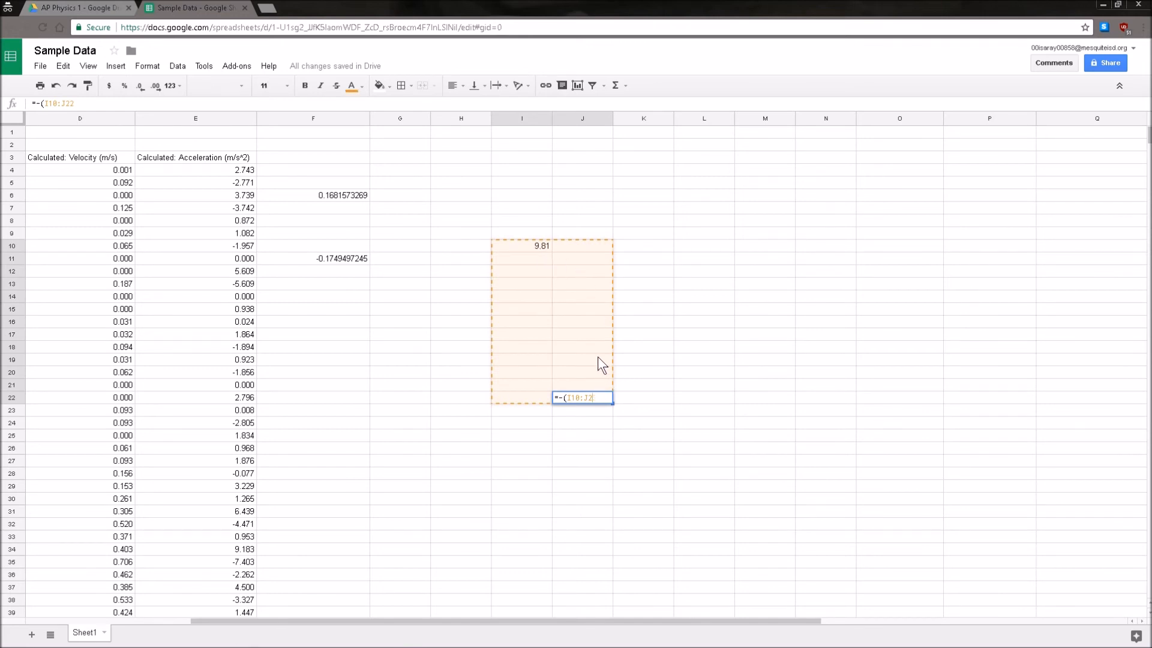
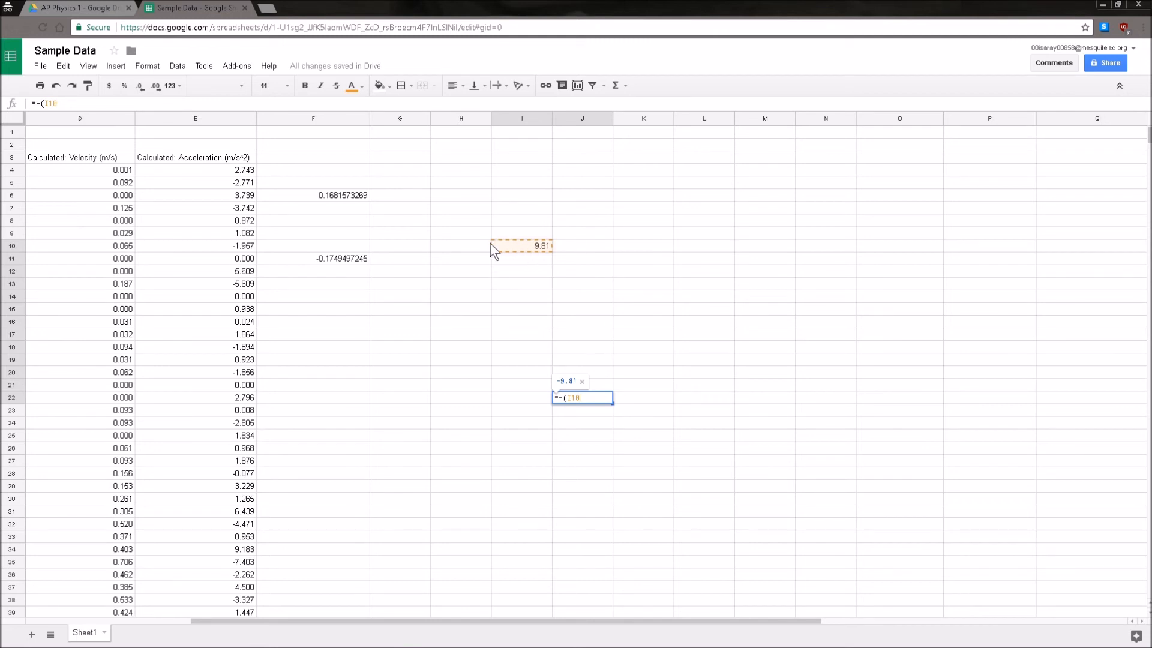
- Complete the J22 formula with an absolute reference as =-($I$10)*8 and fill it down to J38
{"action": "left_click", "coordinate": [45, 103]}
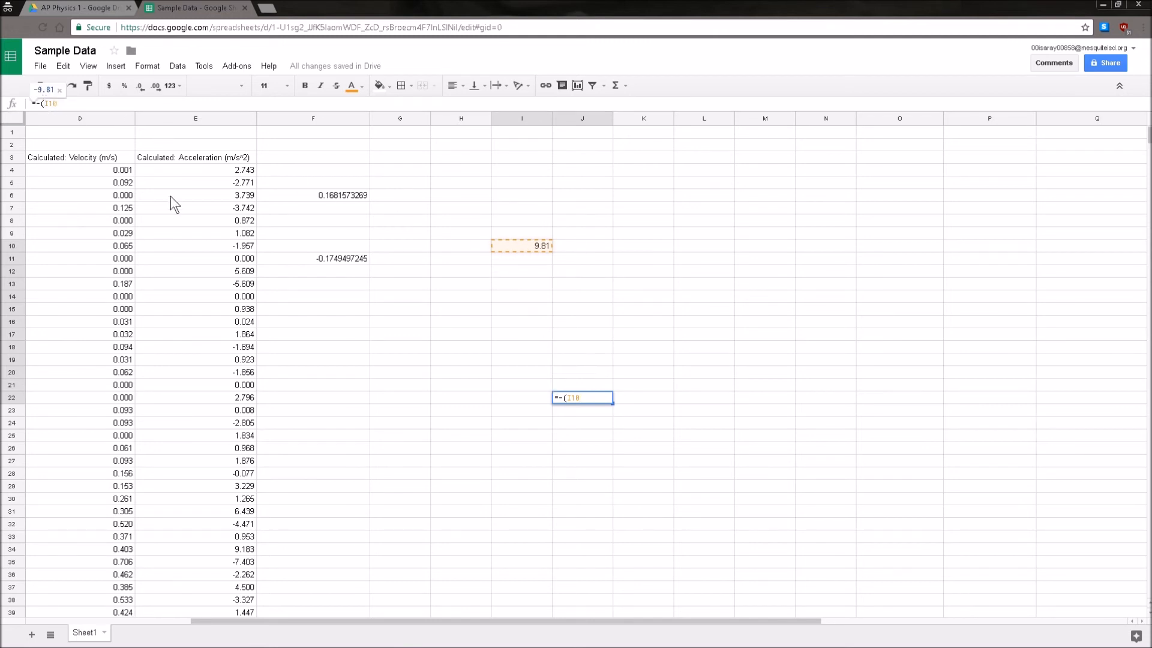
{"action": "type", "text": "$"}
{"action": "left_click", "coordinate": [53, 103]}
{"action": "type", "text": "$10"}
{"action": "type", "text": ")*"}
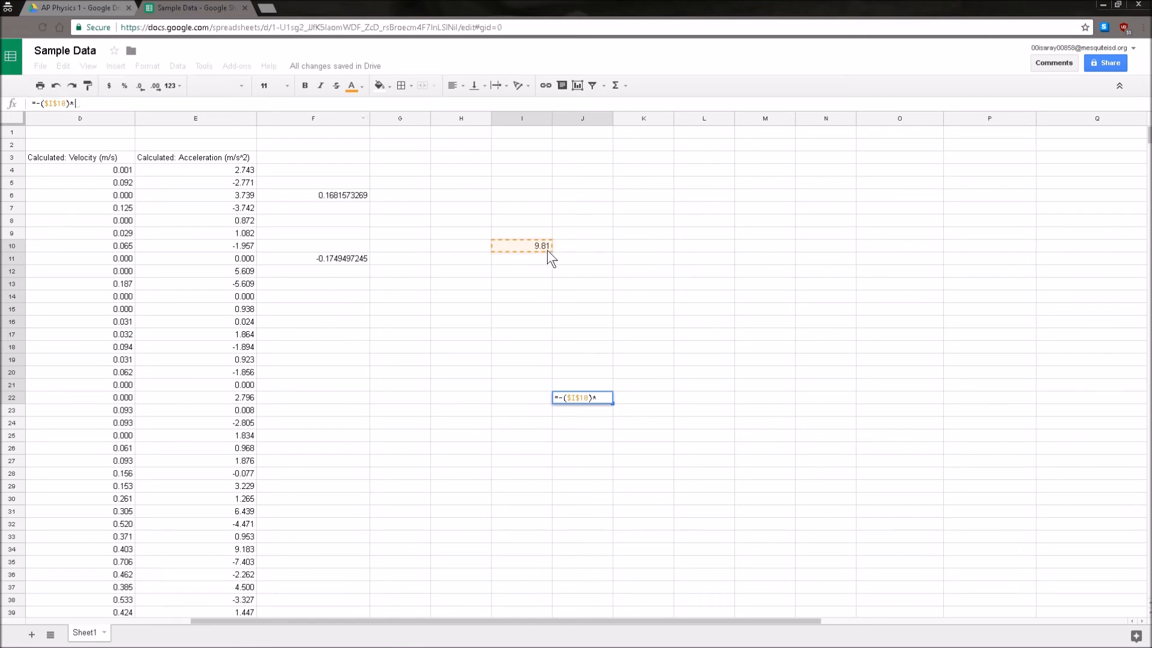
{"action": "type", "text": "8"}
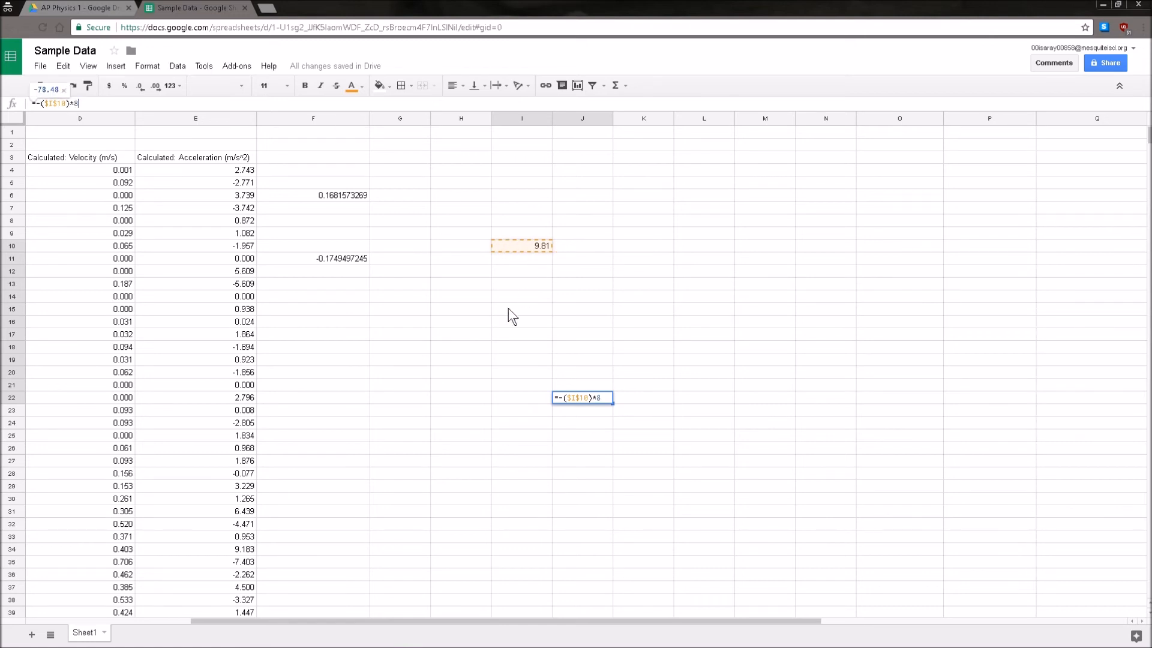
{"action": "left_click", "coordinate": [647, 373]}
{"action": "left_click", "coordinate": [607, 398]}
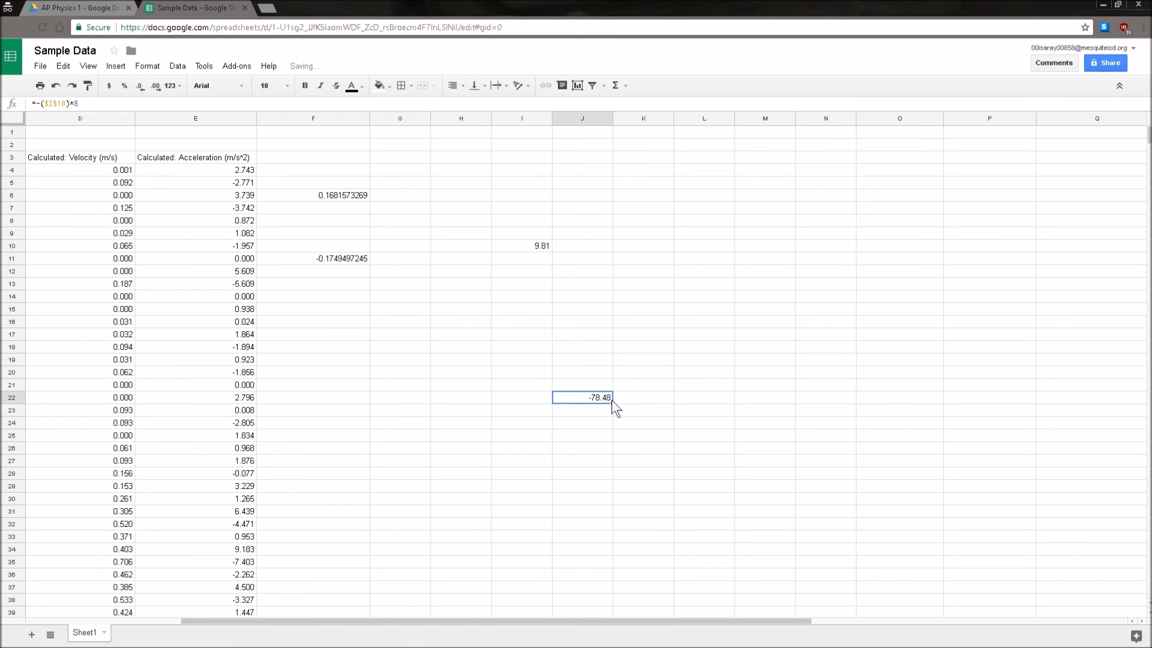
{"action": "left_click_drag", "start_coordinate": [613, 400], "coordinate": [613, 597]}
{"action": "left_click", "coordinate": [603, 413]}
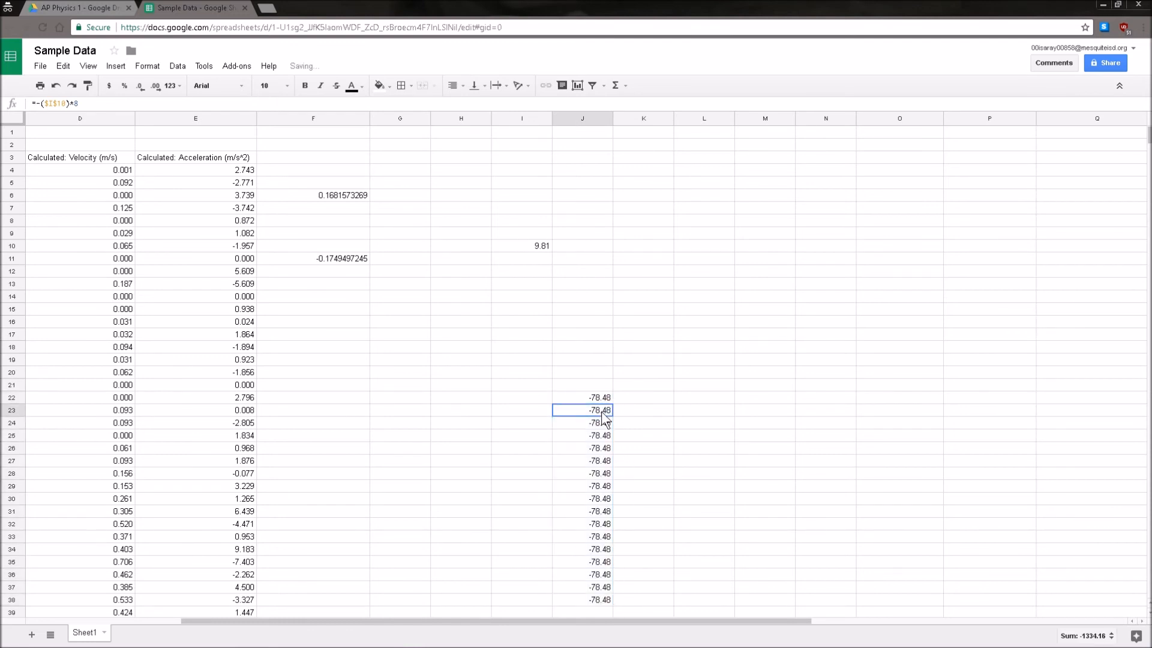
- Compare the filled results in column J with the constant in I10 that they all reference
{"action": "left_click", "coordinate": [542, 247]}
{"action": "left_click", "coordinate": [582, 447]}
{"action": "left_click", "coordinate": [531, 247]}
{"action": "left_click", "coordinate": [585, 486]}
{"action": "left_click", "coordinate": [527, 243]}
{"action": "left_click", "coordinate": [581, 523]}
{"action": "left_click", "coordinate": [531, 234]}
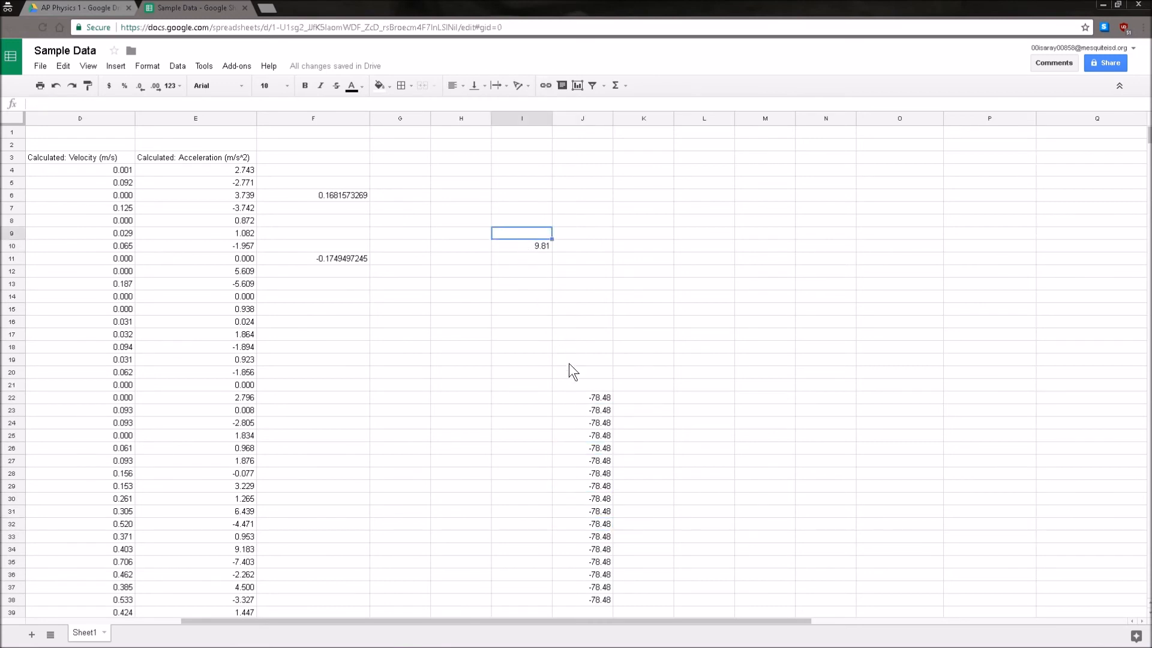
{"action": "left_click", "coordinate": [532, 248]}
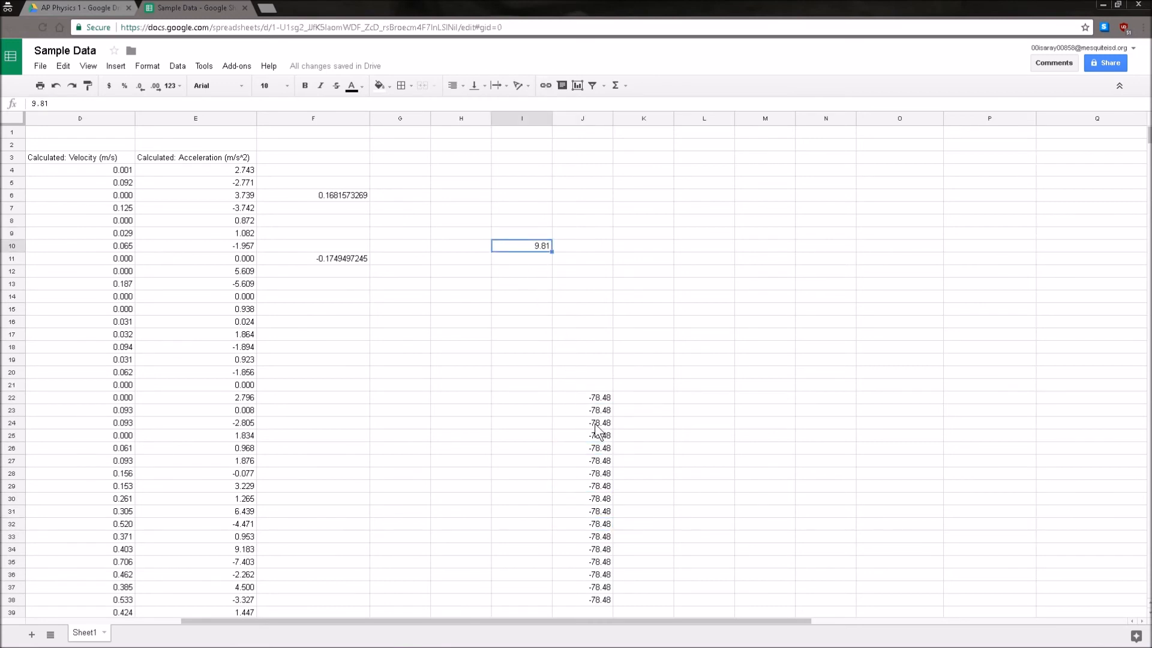
- Change the J30 formula to the relative reference =-(I10)*8 and fill it across to M30
{"action": "left_click", "coordinate": [609, 501]}
{"action": "scroll", "coordinate": [608, 504], "scroll_direction": "down", "scroll_amount": 1}
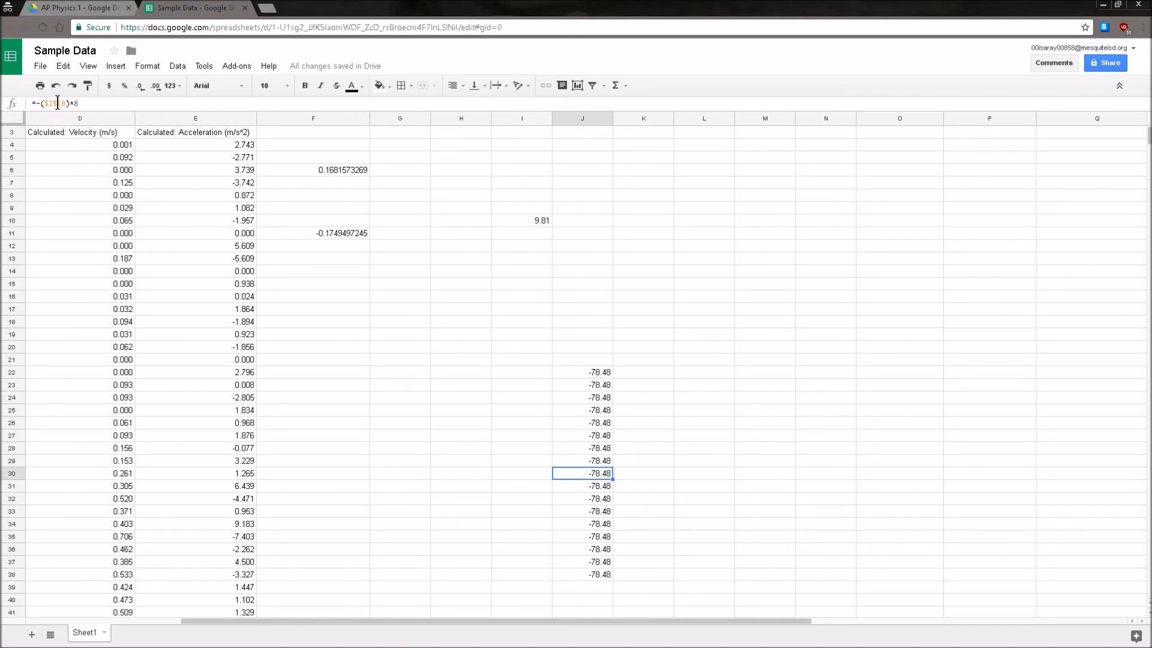
{"action": "left_click", "coordinate": [57, 103]}
{"action": "left_click", "coordinate": [630, 479]}
{"action": "left_click", "coordinate": [610, 478]}
{"action": "left_click_drag", "start_coordinate": [613, 479], "coordinate": [774, 478]}
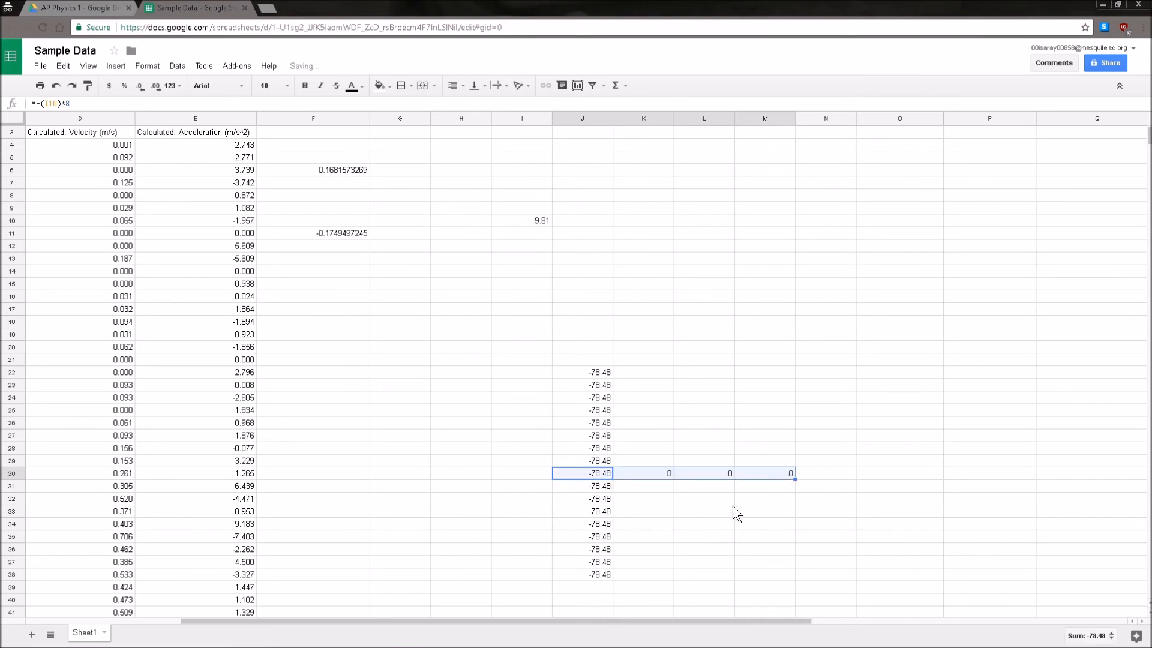
- Inspect the copied formulas in K30:M30 and clear those three cells
{"action": "left_click", "coordinate": [719, 510]}
{"action": "left_click", "coordinate": [661, 475]}
{"action": "left_click", "coordinate": [713, 464]}
{"action": "left_click", "coordinate": [748, 473]}
{"action": "left_click", "coordinate": [713, 476]}
{"action": "left_click", "coordinate": [741, 473]}
{"action": "key", "text": "Delete"}
{"action": "left_click", "coordinate": [681, 477]}
{"action": "key", "text": "Delete"}
{"action": "left_click", "coordinate": [668, 477]}
{"action": "key", "text": "Delete"}
- Examine the relative I10 reference in the J30 formula and the constant cell it points to
{"action": "left_click", "coordinate": [610, 475]}
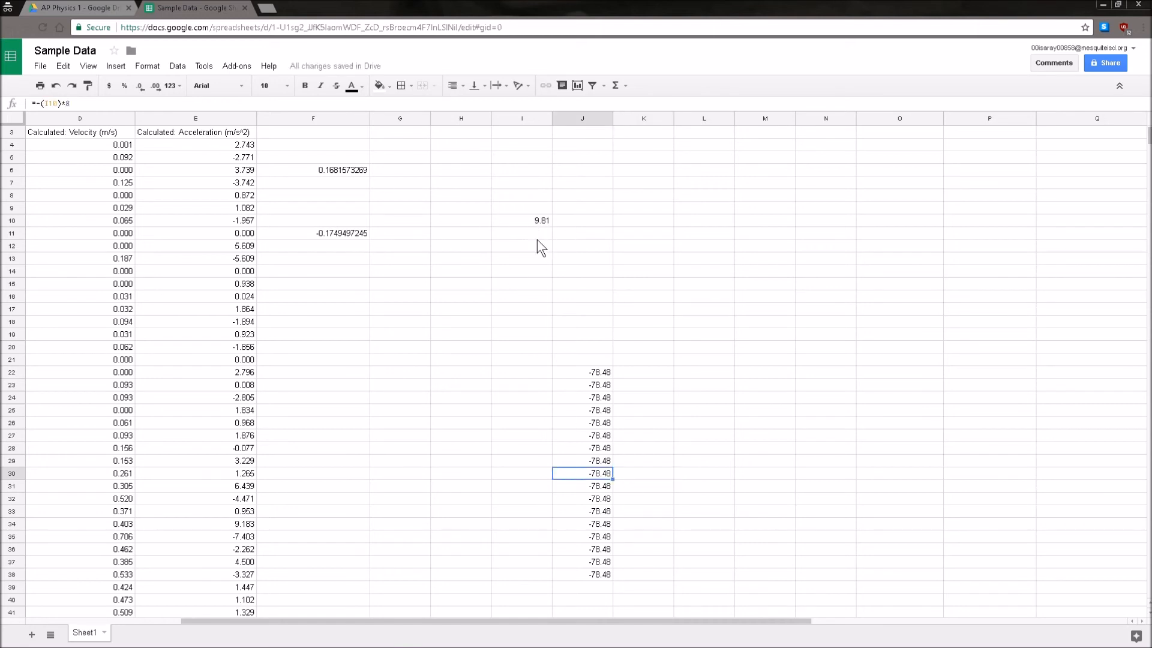
{"action": "left_click", "coordinate": [46, 102]}
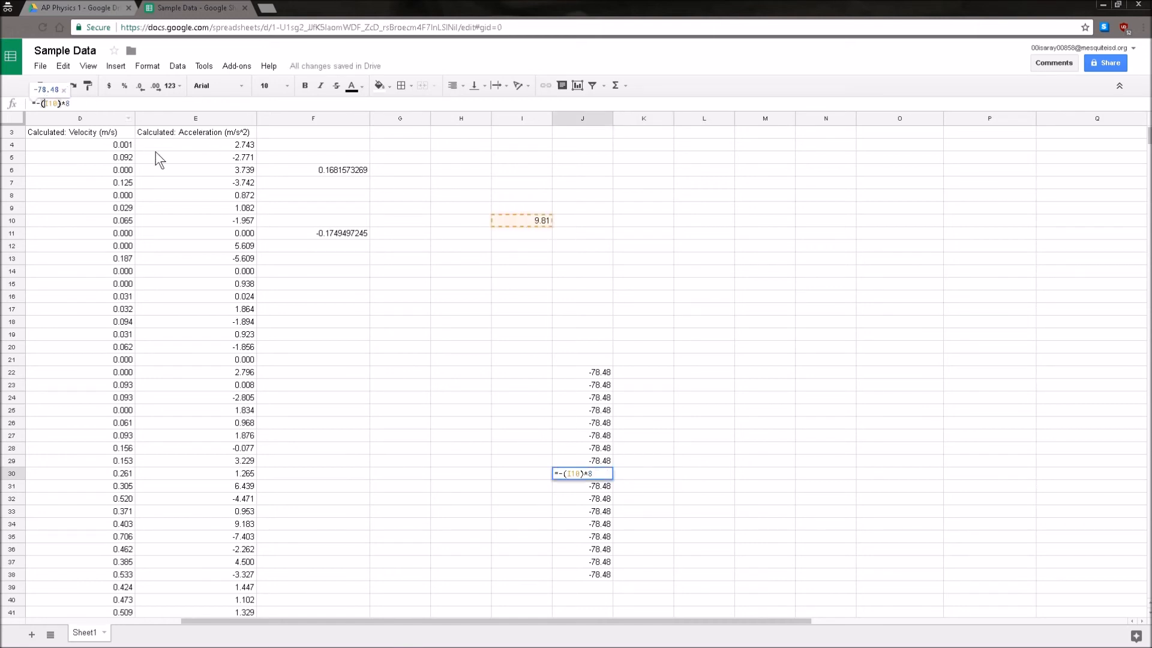
{"action": "left_click", "coordinate": [506, 396]}
{"action": "left_click", "coordinate": [512, 218]}
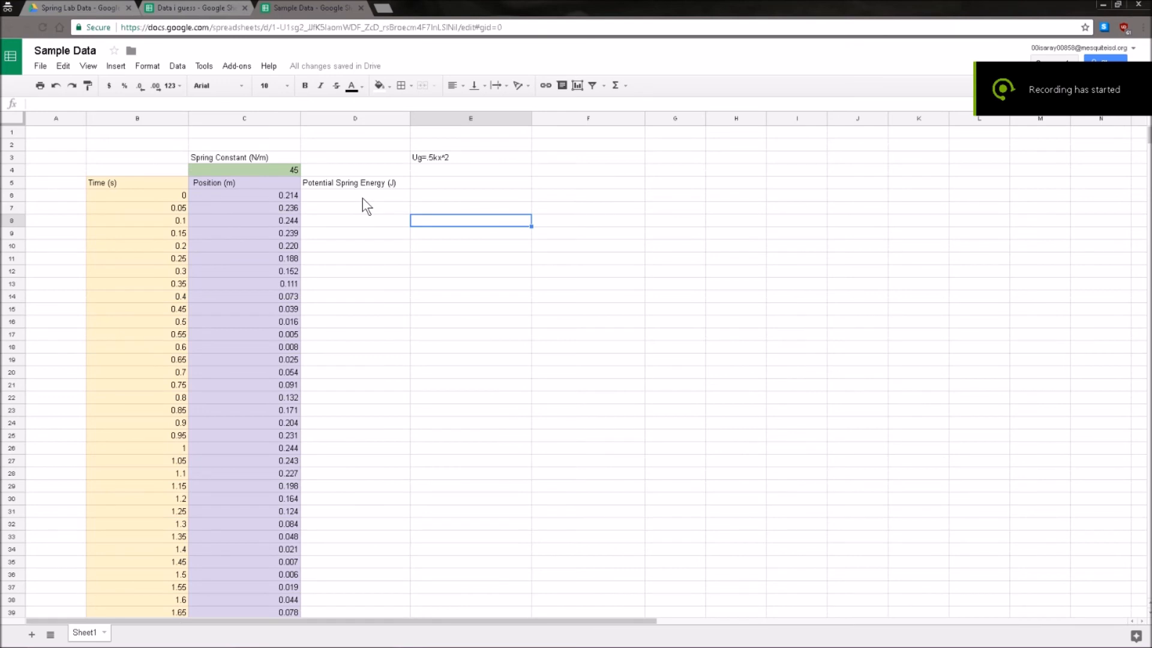
- Review the spring lab's time and position data in columns B and C, with D6 selected under Potential Spring Energy (J)
{"action": "left_click", "coordinate": [362, 198]}
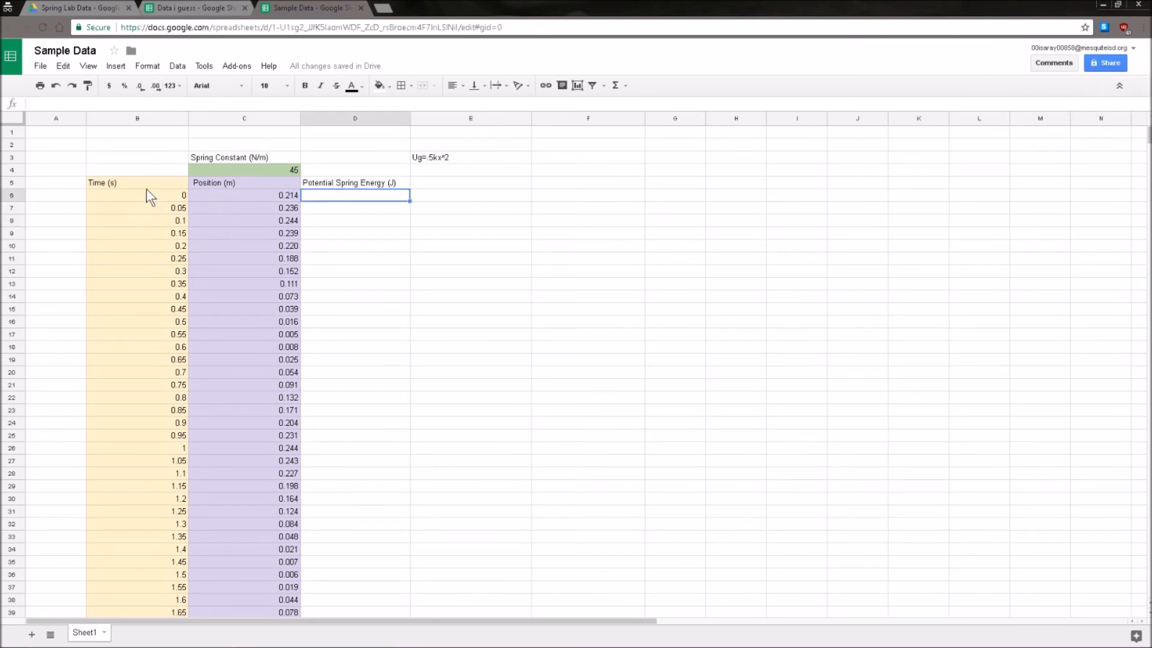
{"action": "scroll", "coordinate": [159, 260], "scroll_direction": "down", "scroll_amount": 20}
{"action": "scroll", "coordinate": [224, 368], "scroll_direction": "up", "scroll_amount": 20}
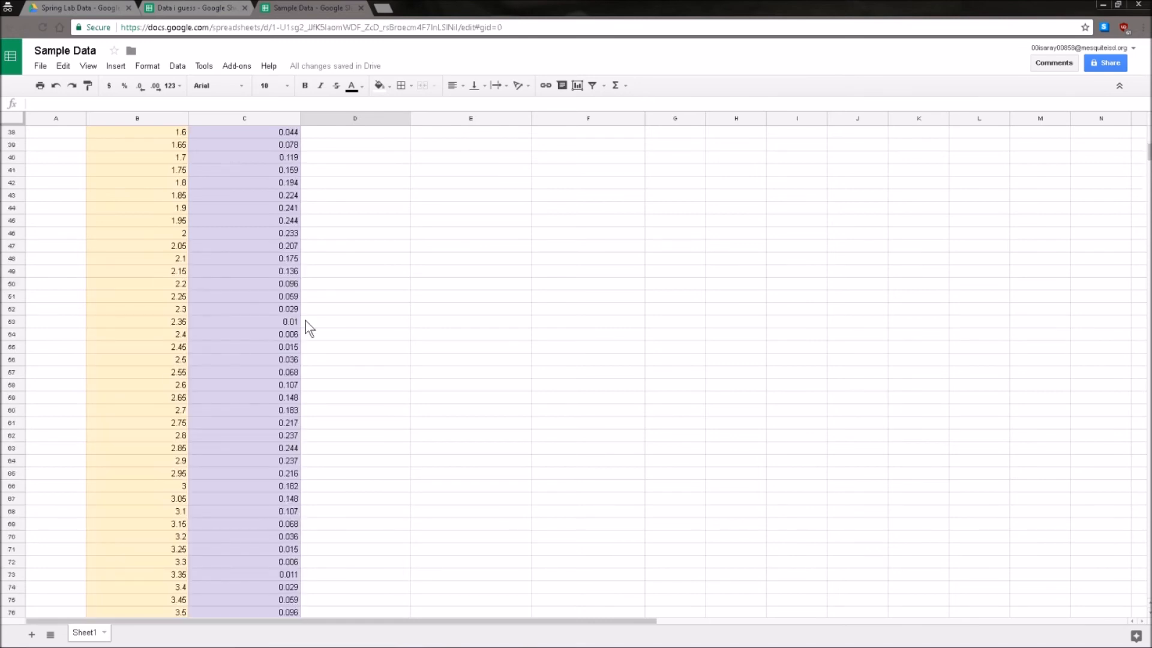
- Begin the D6 spring energy formula with .5 multiplied by the absolute spring constant reference ($C$4
{"action": "scroll", "coordinate": [307, 322], "scroll_direction": "up", "scroll_amount": 12}
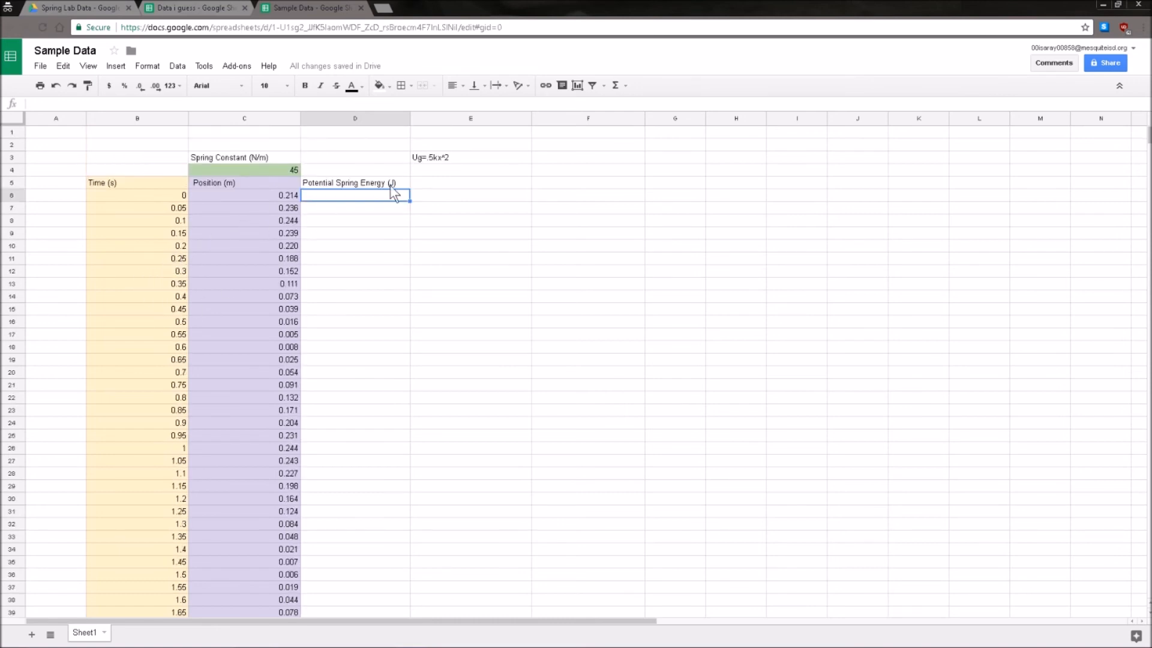
{"action": "key", "text": "Return"}
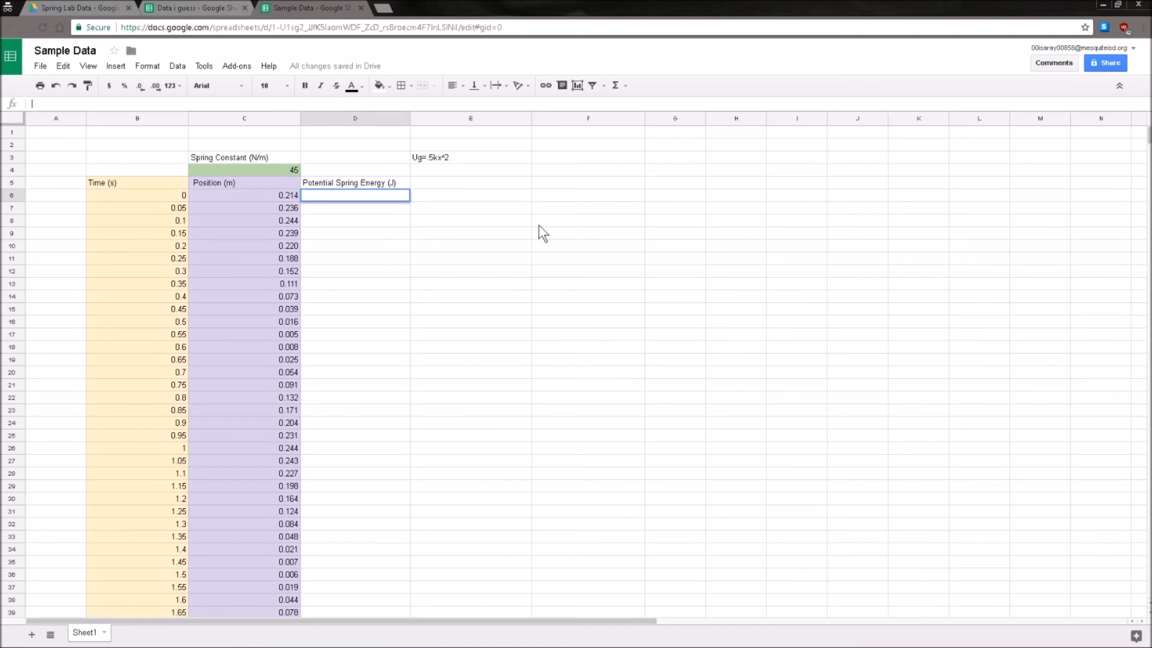
{"action": "type", "text": "="}
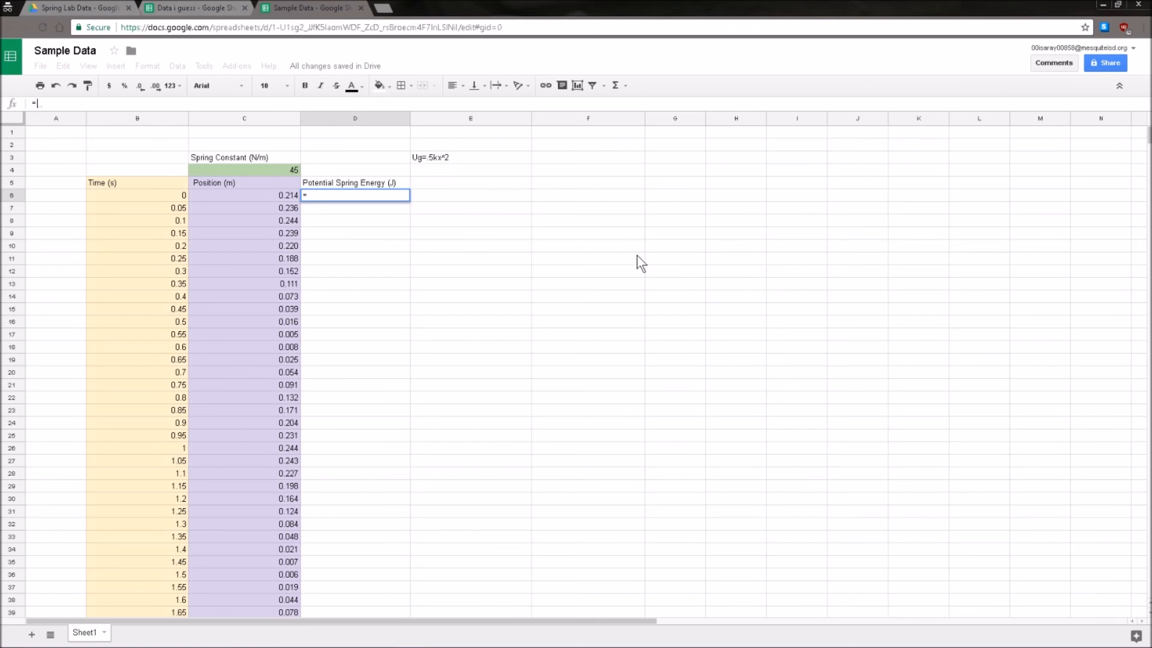
{"action": "type", "text": ".5"}
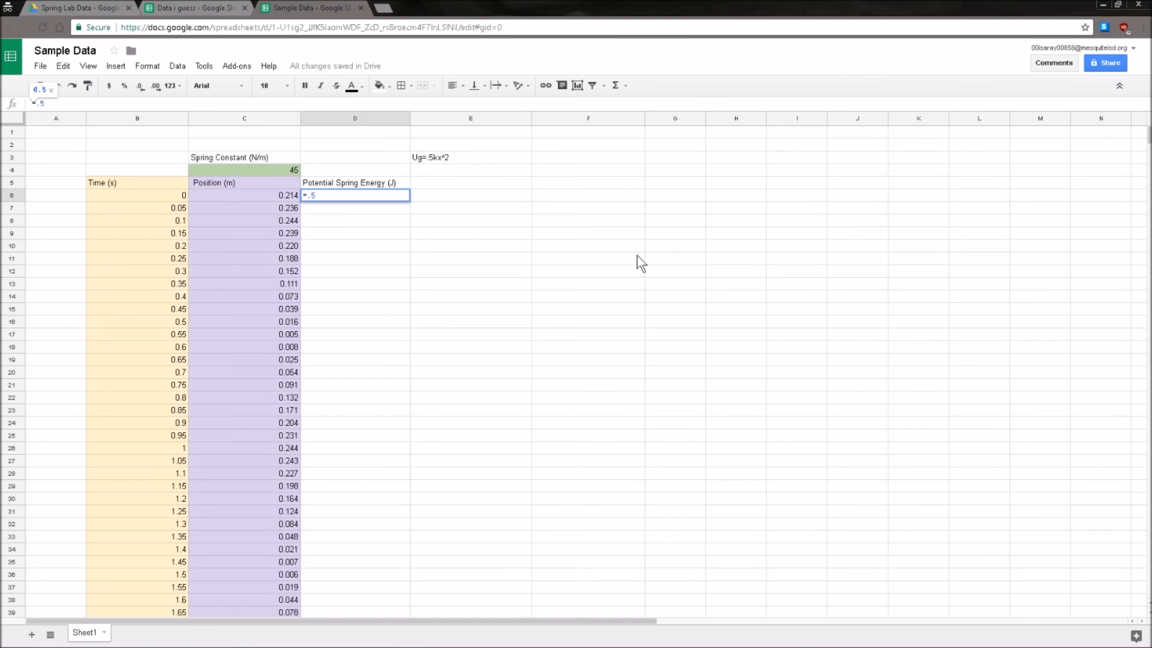
{"action": "type", "text": "("}
{"action": "left_click", "coordinate": [293, 170]}
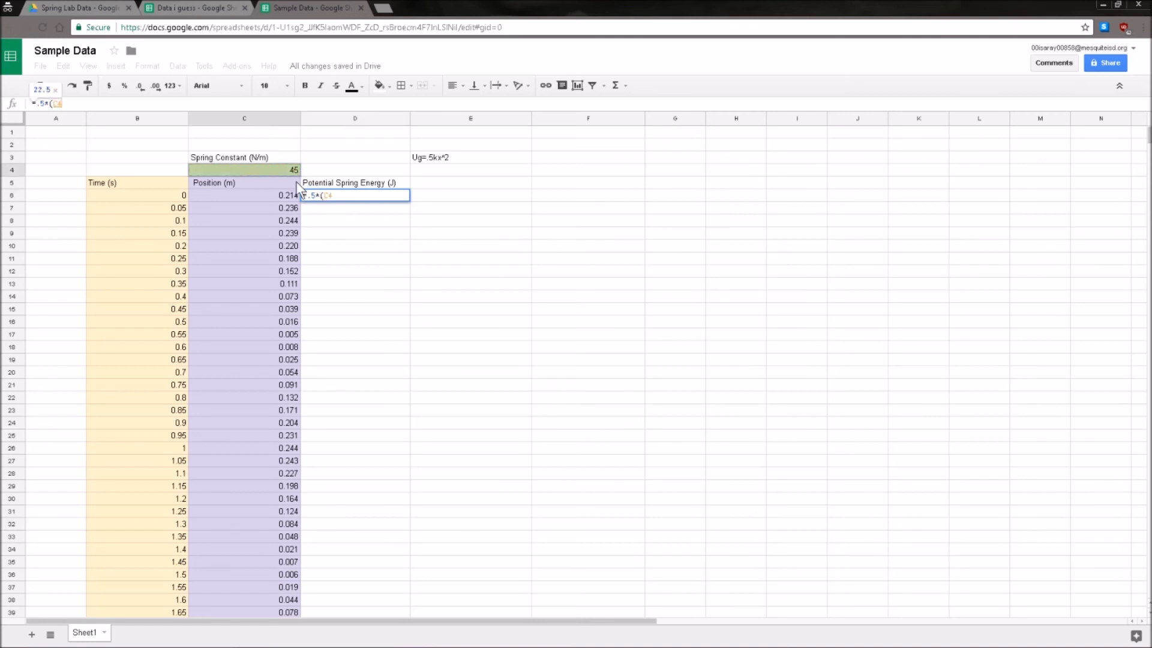
{"action": "type", "text": "$"}
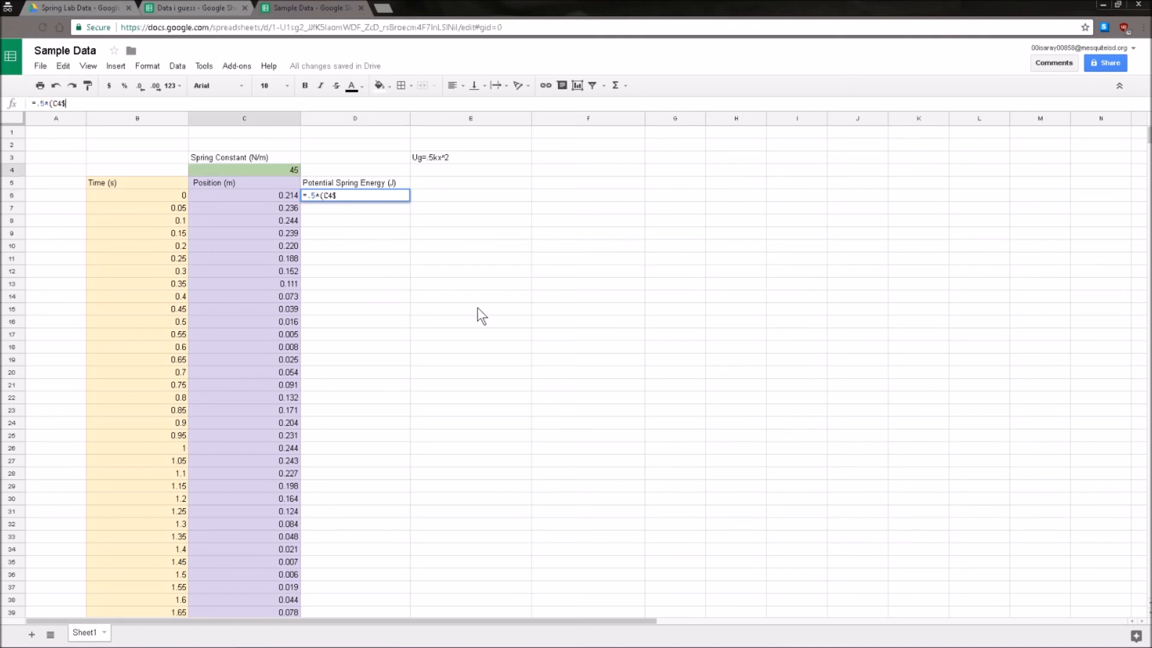
{"action": "key", "text": "BackSpace"}
{"action": "key", "text": "BackSpace"}
{"action": "key", "text": "BackSpace"}
{"action": "type", "text": "$C4"}
{"action": "key", "text": "BackSpace"}
{"action": "type", "text": "$4"}
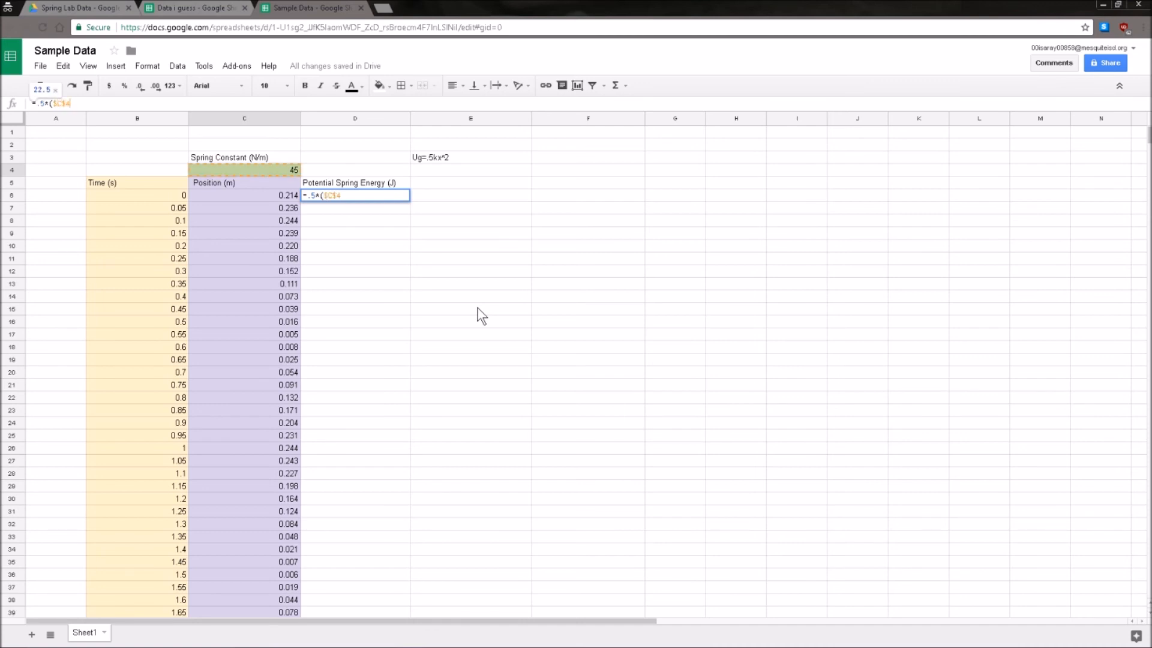
- Complete the D6 formula by multiplying by the squared position, giving =.5*($C$4)*((C6)^2)
{"action": "type", "text": ")*"}
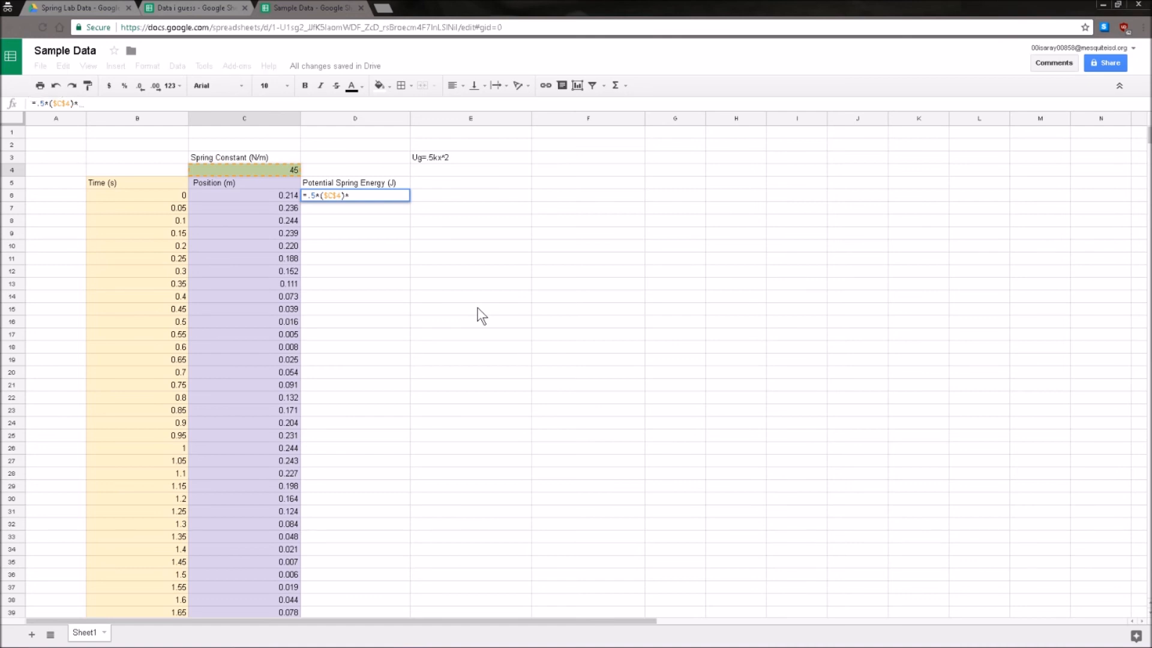
{"action": "type", "text": "(("}
{"action": "left_click", "coordinate": [290, 196]}
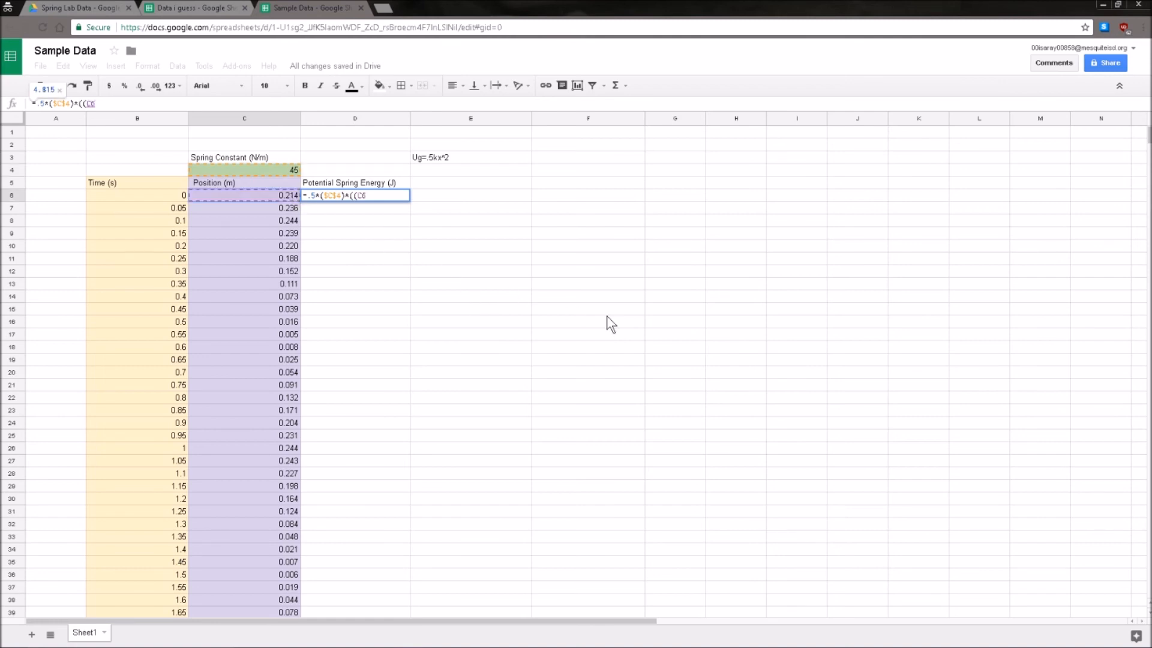
{"action": "type", "text": ")"}
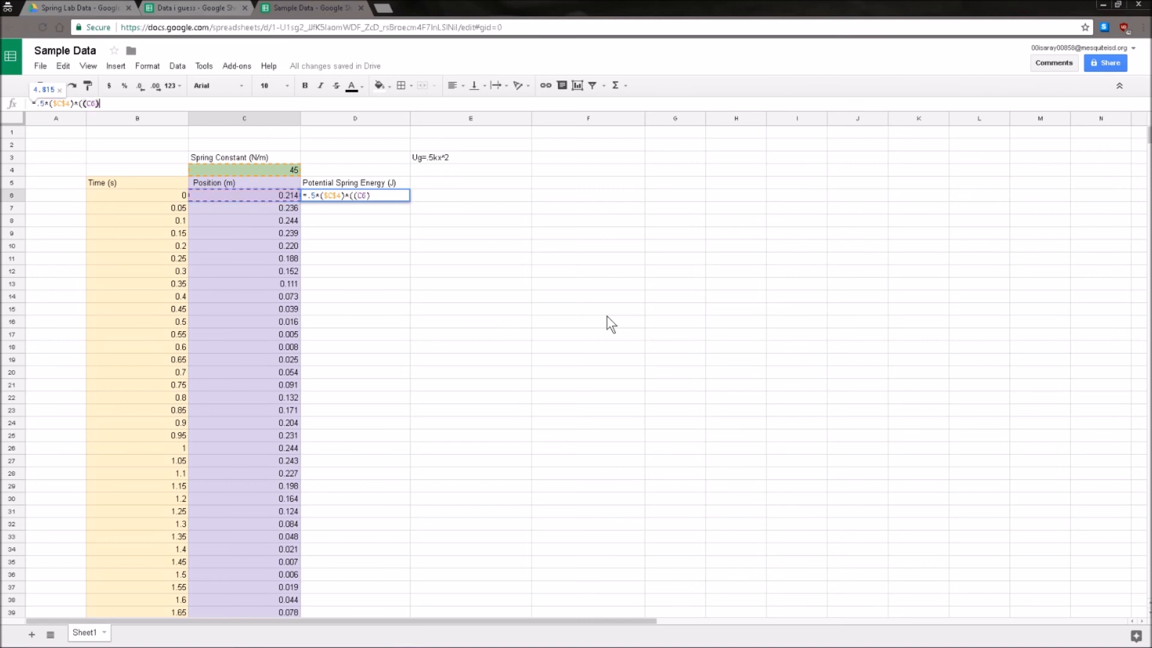
{"action": "type", "text": "^2)"}
{"action": "key", "text": "Return"}
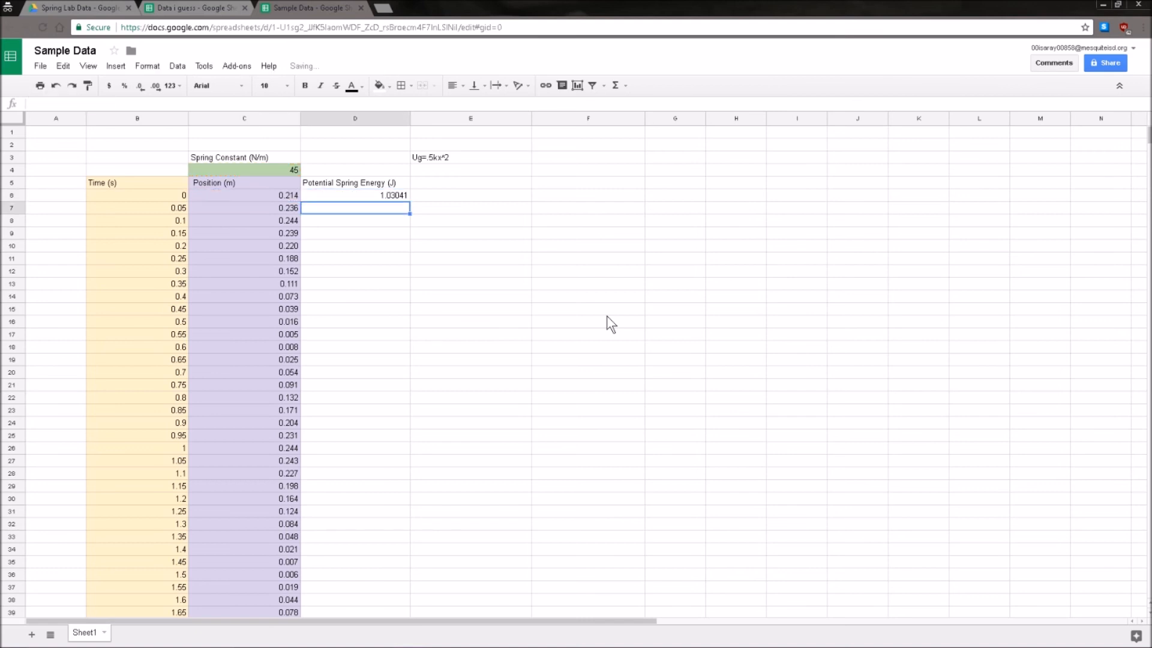
- Fill the D6 potential spring energy formula down the column to D106
{"action": "left_click", "coordinate": [400, 196]}
{"action": "left_click_drag", "start_coordinate": [410, 202], "coordinate": [405, 447]}
{"action": "scroll", "coordinate": [394, 282], "scroll_direction": "down", "scroll_amount": 10}
{"action": "scroll", "coordinate": [397, 307], "scroll_direction": "down", "scroll_amount": 6}
{"action": "left_click", "coordinate": [456, 436]}
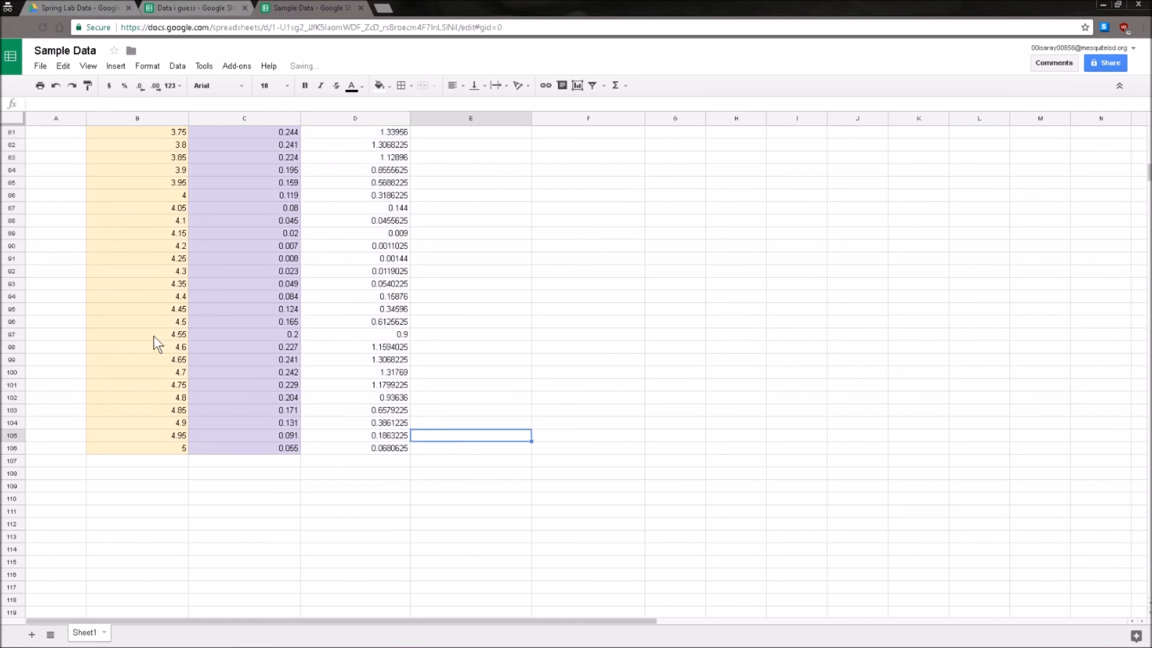
- Select the time data in B5:B106 together with the potential spring energy data in D5:D106
{"action": "scroll", "coordinate": [155, 336], "scroll_direction": "up", "scroll_amount": 20}
{"action": "scroll", "coordinate": [174, 252], "scroll_direction": "up", "scroll_amount": 6}
{"action": "left_click", "coordinate": [159, 183]}
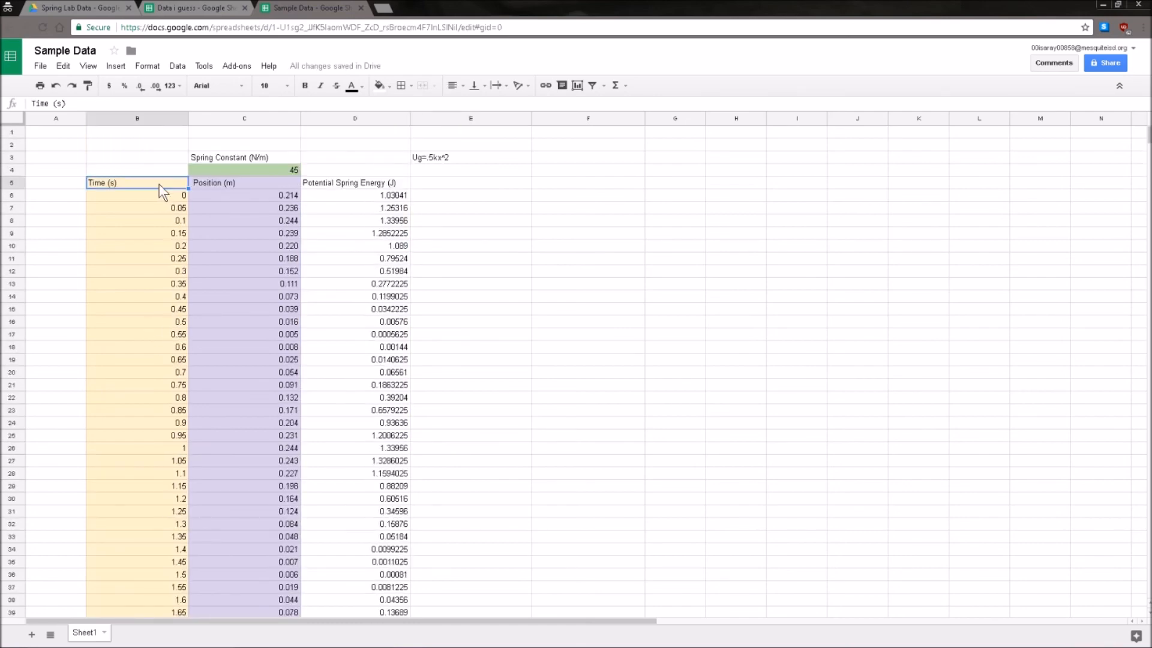
{"action": "scroll", "coordinate": [182, 394], "scroll_direction": "down", "scroll_amount": 20}
{"action": "left_click", "coordinate": [164, 426], "text": "shift"}
{"action": "scroll", "coordinate": [360, 394], "scroll_direction": "up", "scroll_amount": 20}
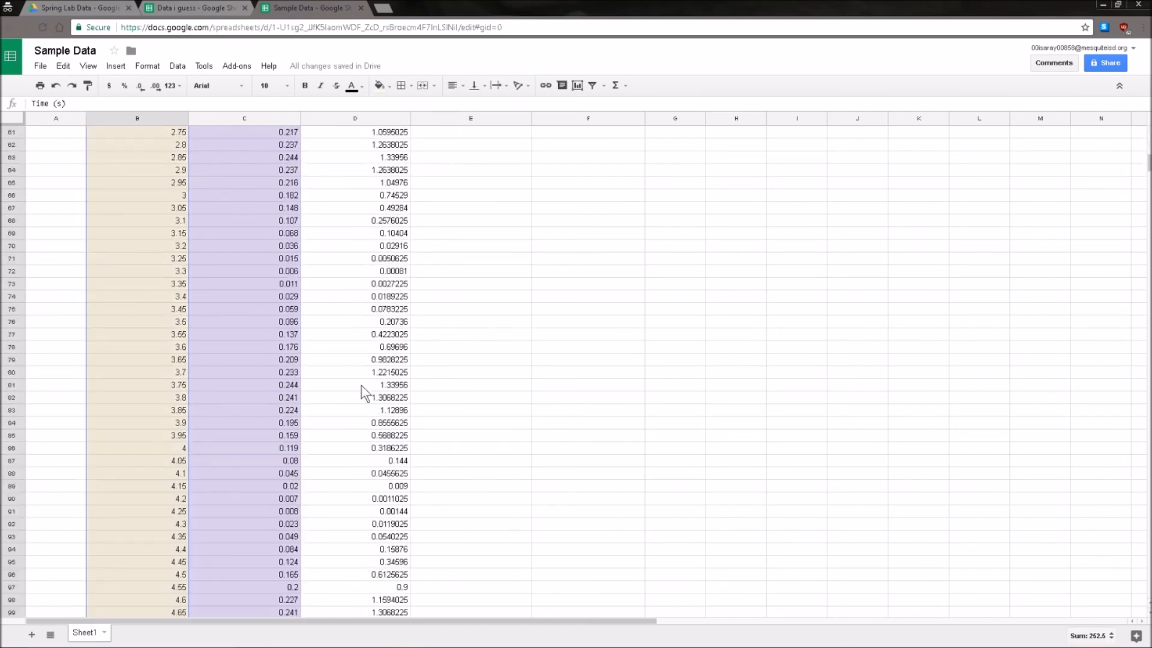
{"action": "left_click", "coordinate": [360, 182], "text": "ctrl"}
{"action": "scroll", "coordinate": [367, 235], "scroll_direction": "down", "scroll_amount": 20}
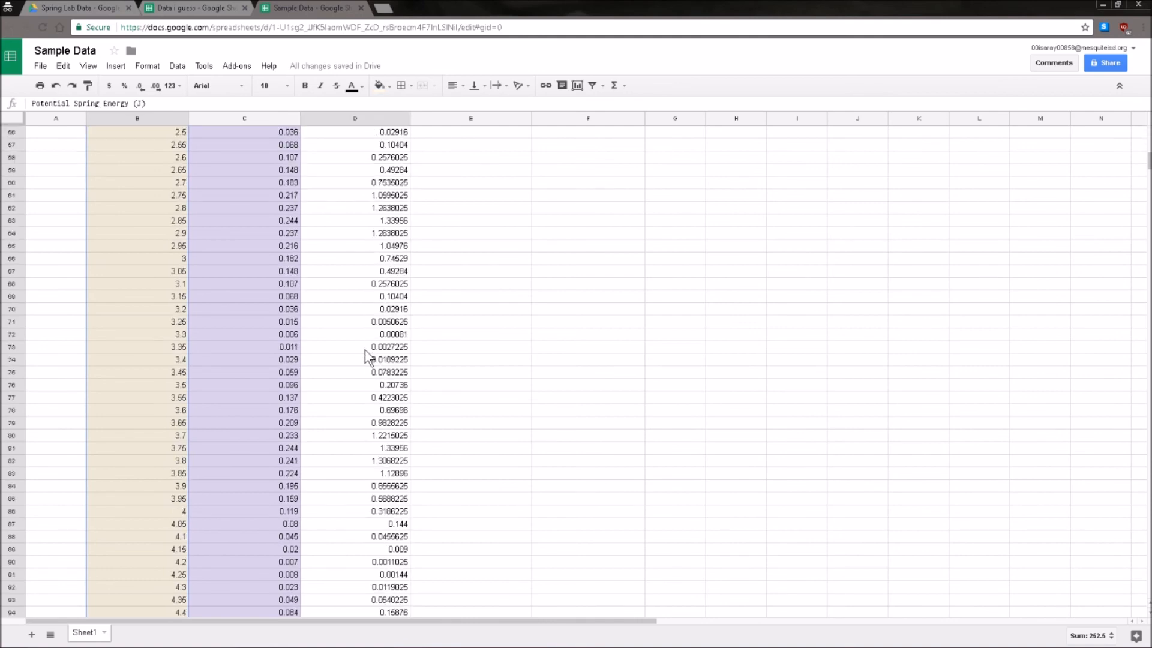
{"action": "left_click", "coordinate": [367, 512], "text": "ctrl+shift"}
{"action": "scroll", "coordinate": [375, 358], "scroll_direction": "down", "scroll_amount": 7}
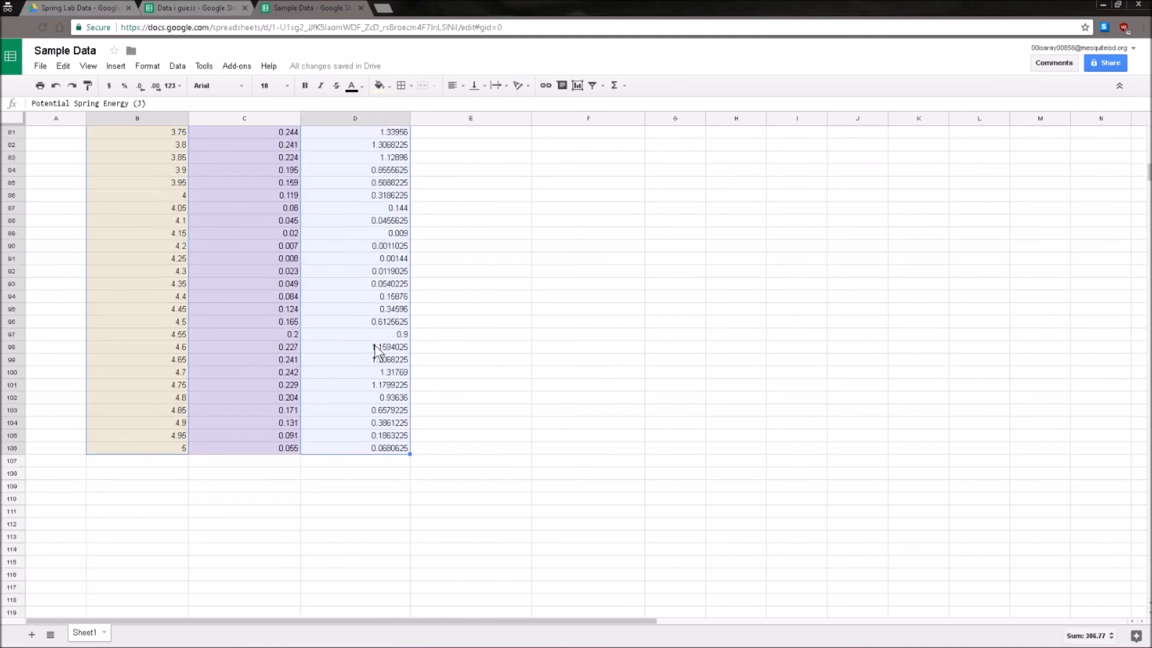
- Try a regular paste of the copied potential spring energy column at J124 and undo it
{"action": "right_click", "coordinate": [363, 226]}
{"action": "left_click", "coordinate": [396, 251]}
{"action": "scroll", "coordinate": [359, 325], "scroll_direction": "down", "scroll_amount": 3}
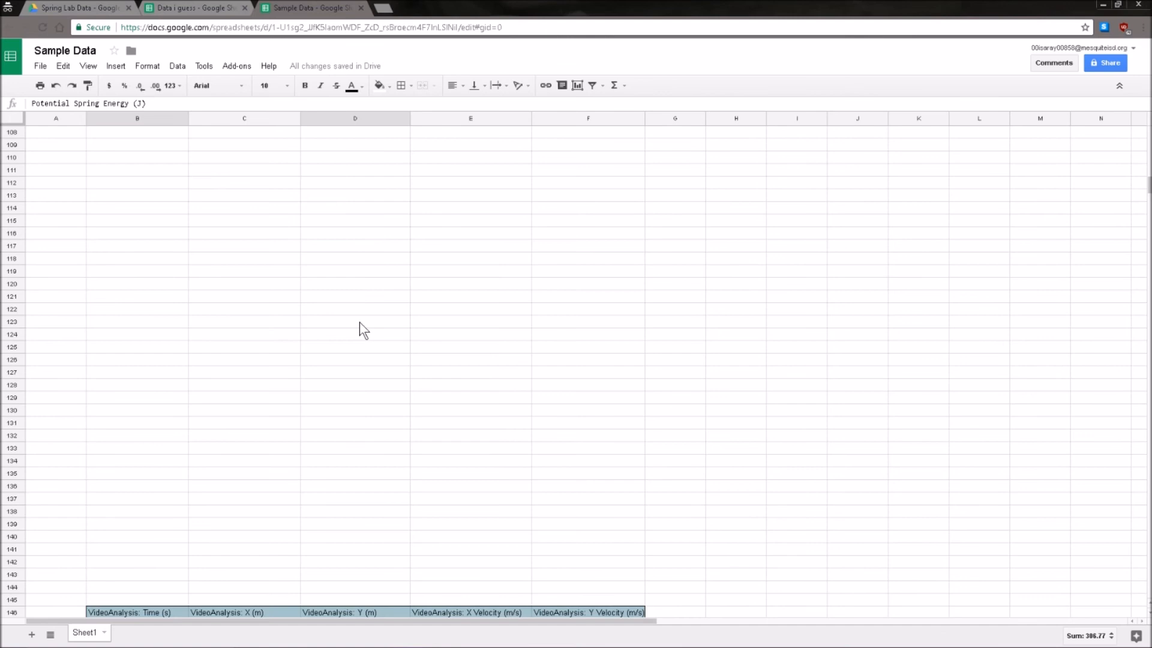
{"action": "left_click", "coordinate": [364, 297]}
{"action": "left_click", "coordinate": [865, 336]}
{"action": "right_click", "coordinate": [869, 337]}
{"action": "left_click", "coordinate": [884, 379]}
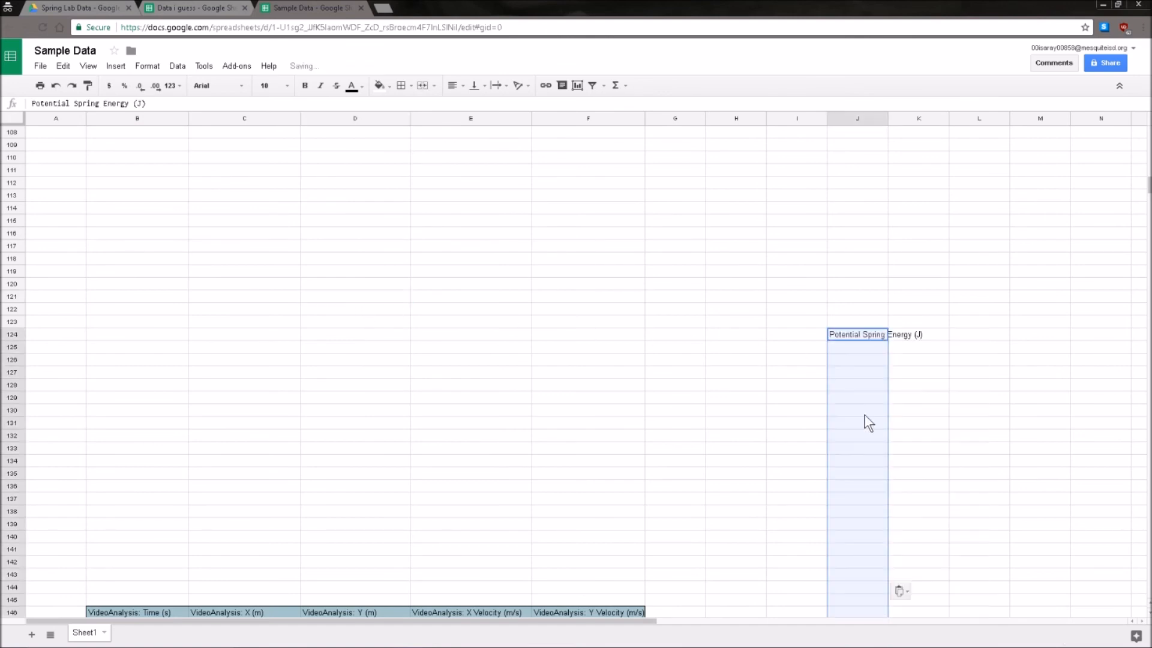
{"action": "left_click", "coordinate": [64, 66]}
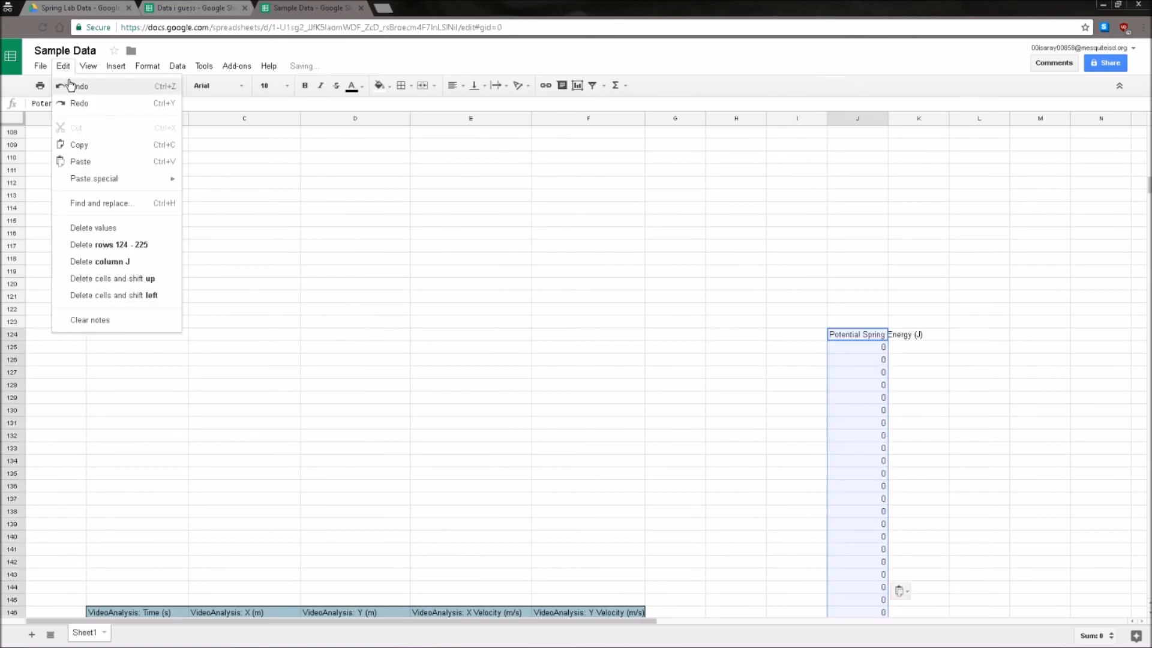
{"action": "left_click", "coordinate": [66, 85]}
- Try pasting only the values of the copied energy column at J124 and undo it
{"action": "right_click", "coordinate": [855, 336]}
{"action": "mouse_move", "coordinate": [909, 399]}
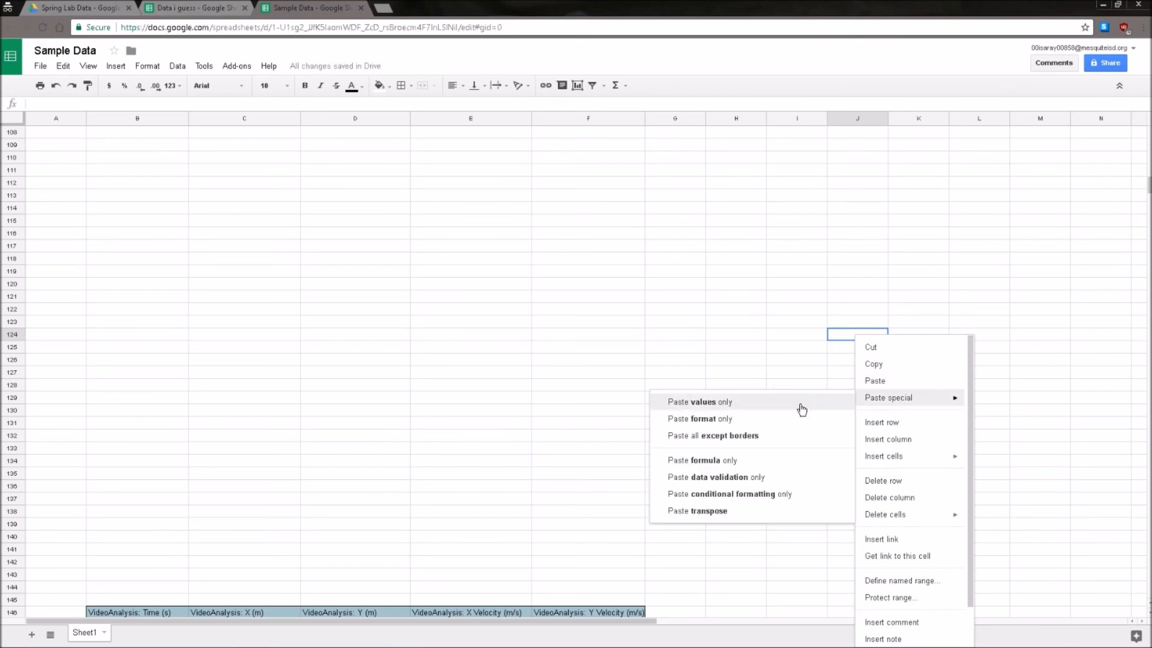
{"action": "left_click", "coordinate": [801, 403]}
{"action": "left_click", "coordinate": [64, 66]}
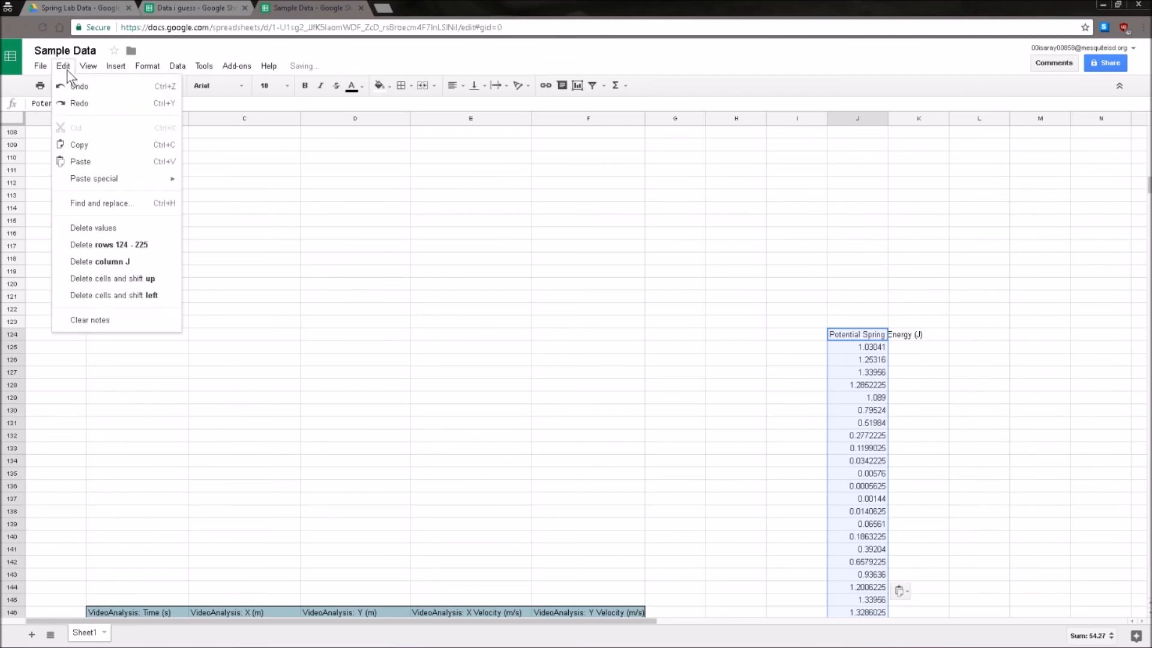
{"action": "left_click", "coordinate": [75, 86]}
- Select the Time (s) range B5:B106 and the Potential Spring Energy (J) range D5:D106, leaving out the position column
{"action": "scroll", "coordinate": [253, 278], "scroll_direction": "up", "scroll_amount": 15}
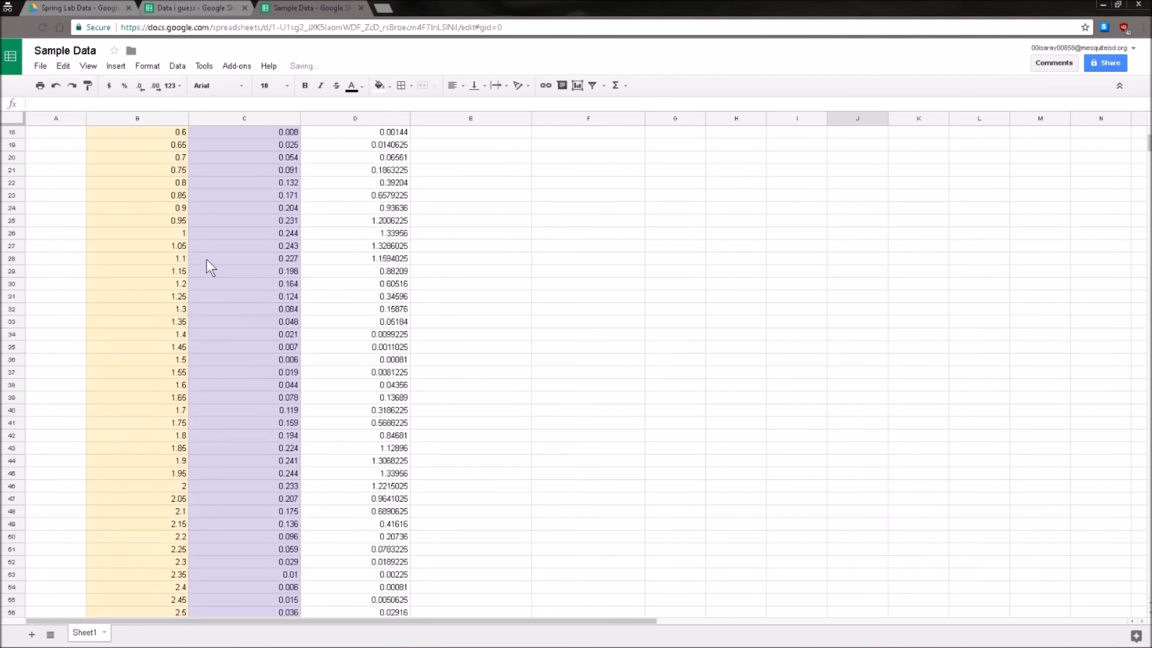
{"action": "scroll", "coordinate": [179, 227], "scroll_direction": "up", "scroll_amount": 5}
{"action": "left_click", "coordinate": [137, 180]}
{"action": "scroll", "coordinate": [164, 386], "scroll_direction": "down", "scroll_amount": 20}
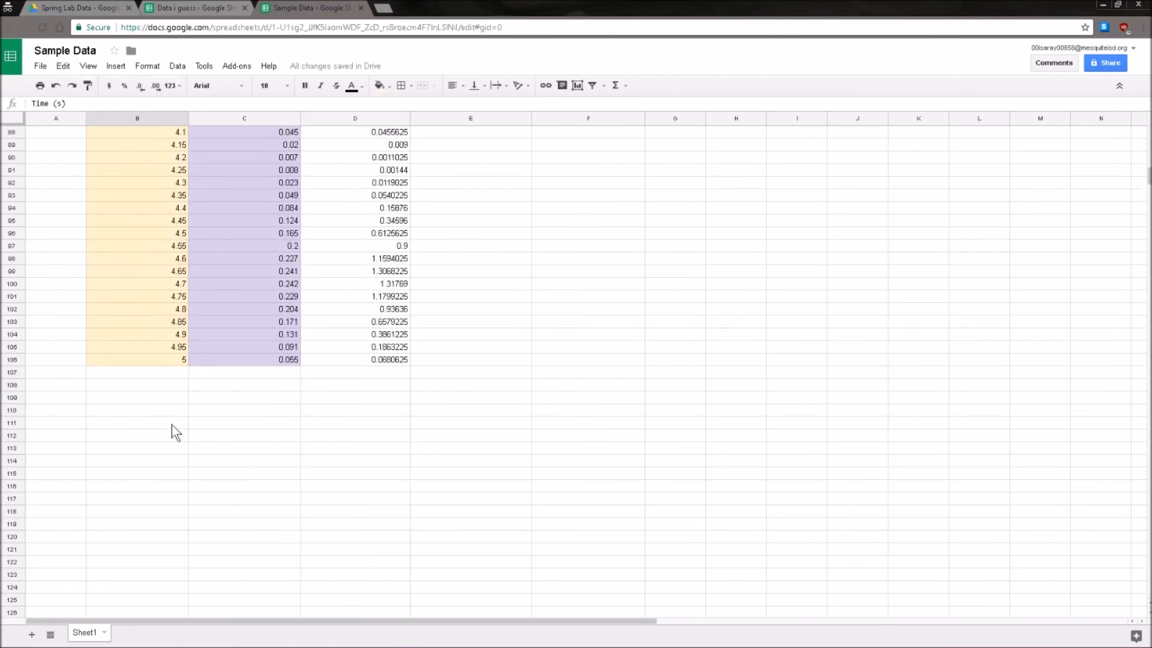
{"action": "left_click", "coordinate": [164, 359], "text": "shift"}
{"action": "left_click", "coordinate": [360, 360], "text": "ctrl"}
{"action": "scroll", "coordinate": [369, 355], "scroll_direction": "up", "scroll_amount": 20}
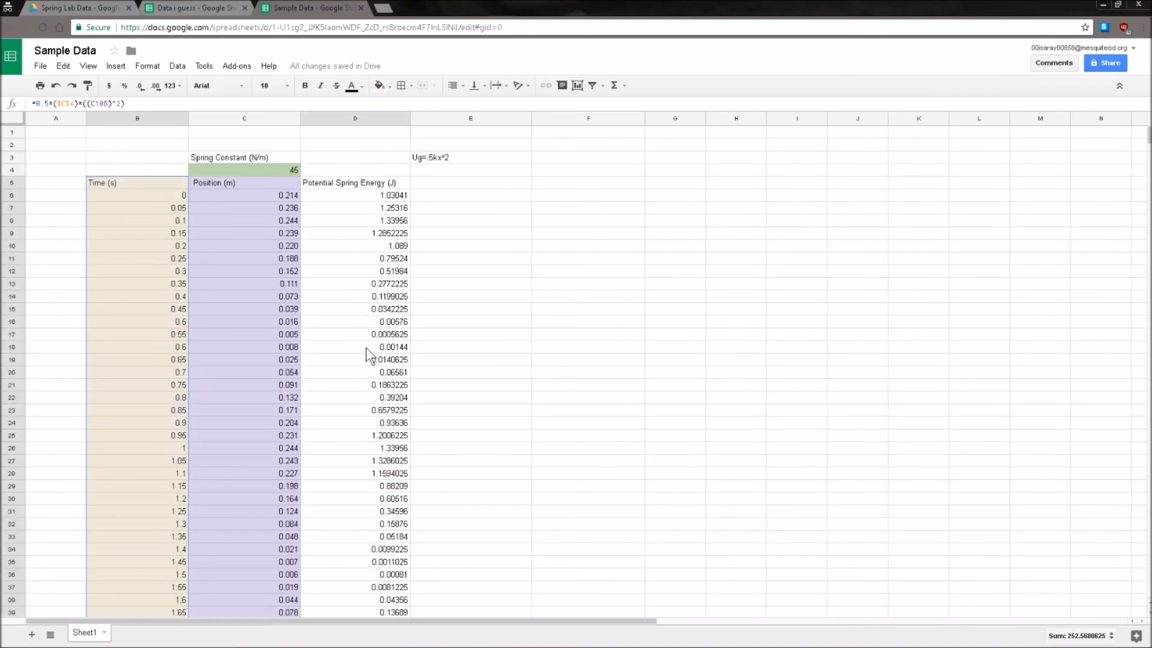
{"action": "left_click", "coordinate": [353, 183], "text": "ctrl+shift"}
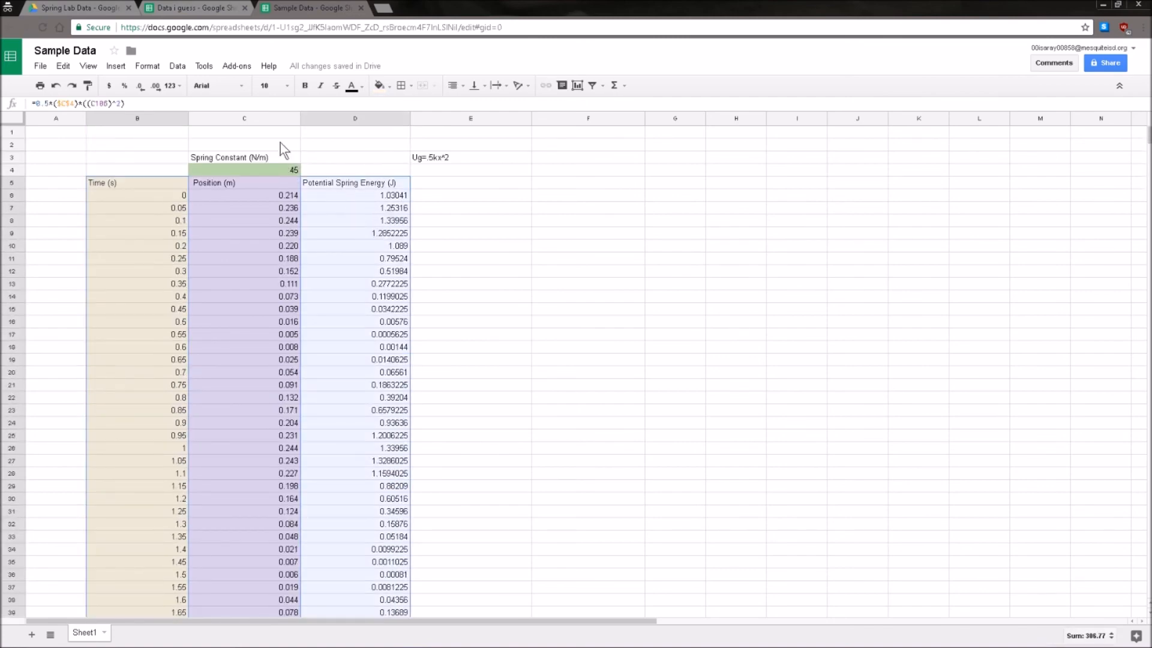
- Start a chart from the selected time and energy ranges and set its type to Line
{"action": "left_click", "coordinate": [173, 66]}
{"action": "mouse_move", "coordinate": [116, 66]}
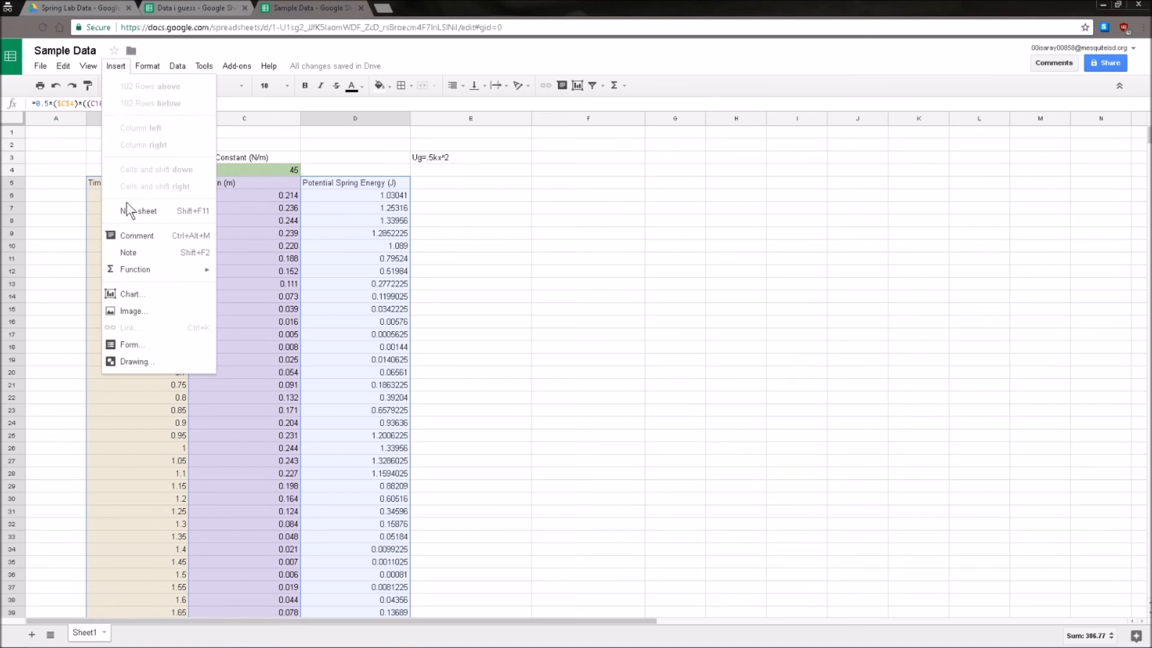
{"action": "left_click", "coordinate": [131, 294]}
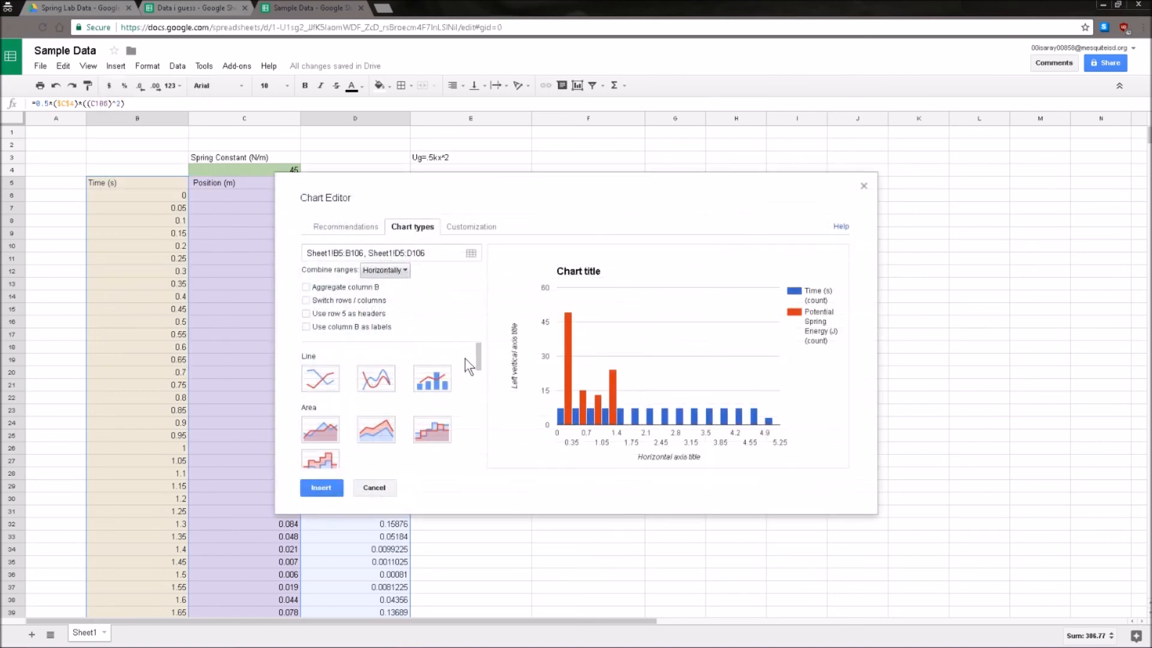
{"action": "left_click", "coordinate": [317, 381]}
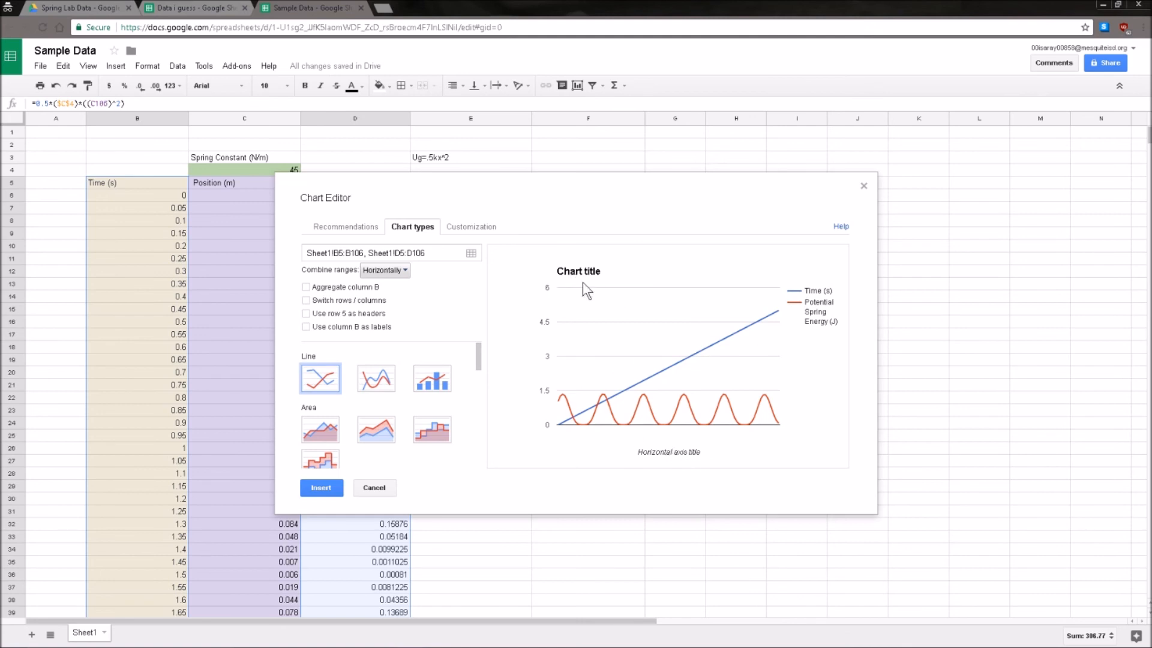
- Set the chart title to "Potential Spring Energy (J) vs. Time (s)"
{"action": "left_click", "coordinate": [479, 228]}
{"action": "triple_click", "coordinate": [412, 304]}
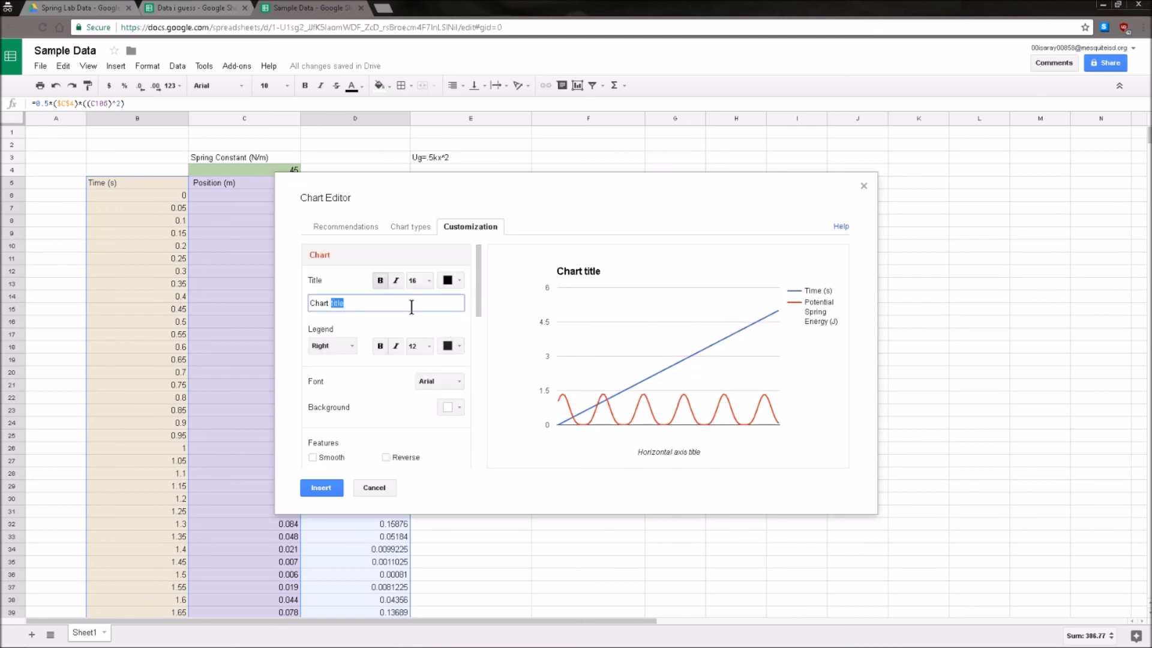
{"action": "type", "text": "Tiem"}
{"action": "key", "text": "BackSpace"}
{"action": "key", "text": "BackSpace"}
{"action": "type", "text": "me *"}
{"action": "key", "text": "BackSpace"}
{"action": "key", "text": "BackSpace"}
{"action": "key", "text": "BackSpace"}
{"action": "key", "text": "BackSpace"}
{"action": "key", "text": "BackSpace"}
{"action": "type", "text": "Potential Spring Energy (J) b"}
{"action": "key", "text": "BackSpace"}
{"action": "type", "text": "vs. Time (s)"}
- Set the chart to use row 5 as headers and column B as labels
{"action": "scroll", "coordinate": [451, 387], "scroll_direction": "down", "scroll_amount": 2}
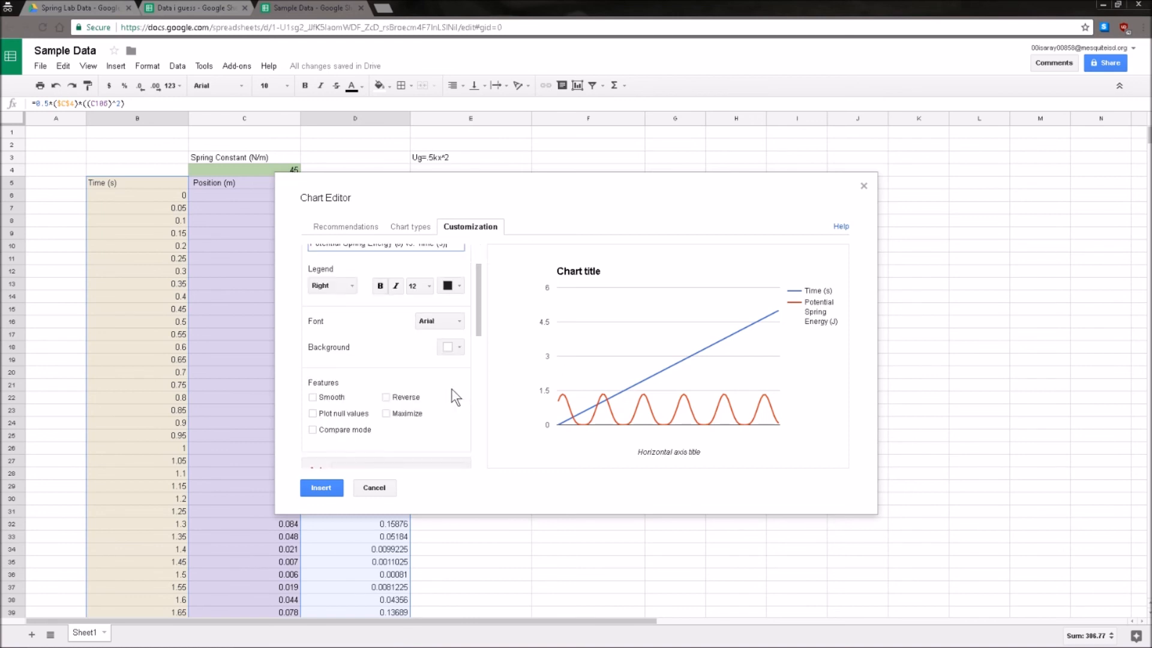
{"action": "left_click", "coordinate": [409, 226]}
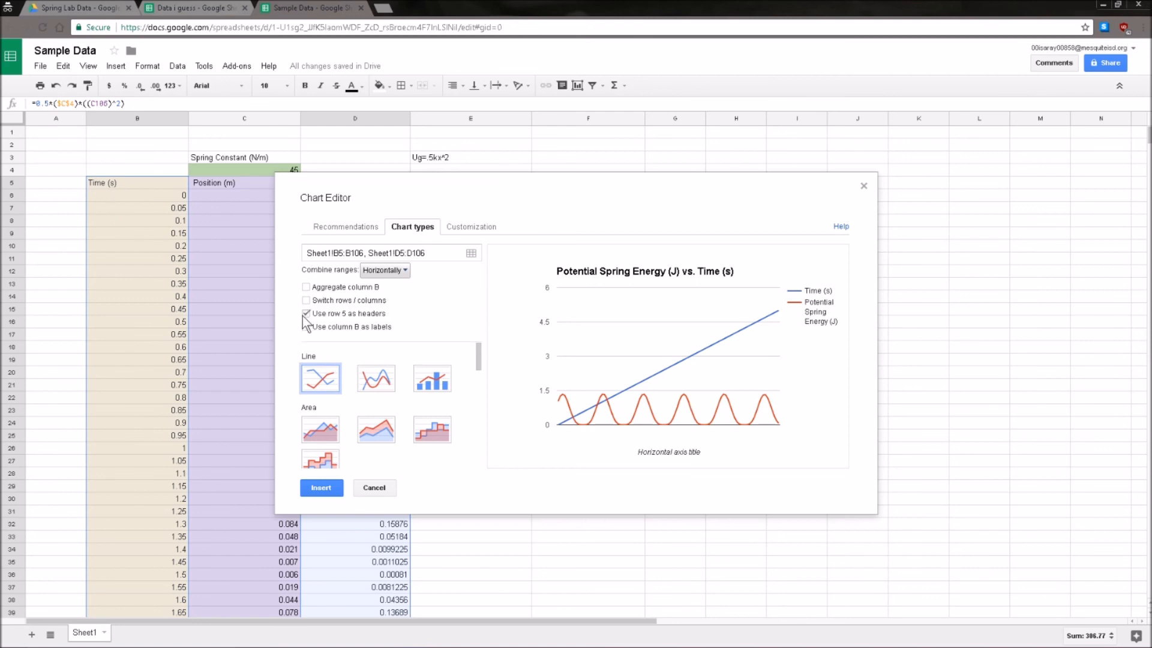
{"action": "left_click_drag", "start_coordinate": [372, 194], "coordinate": [448, 222]}
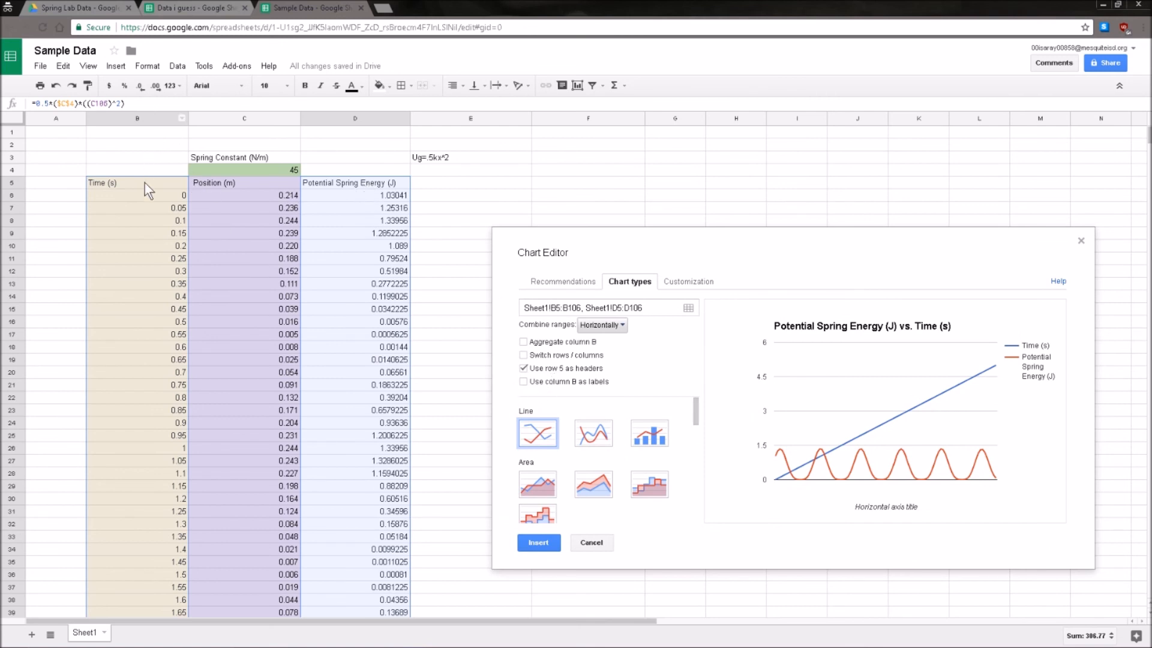
{"action": "left_click", "coordinate": [523, 382]}
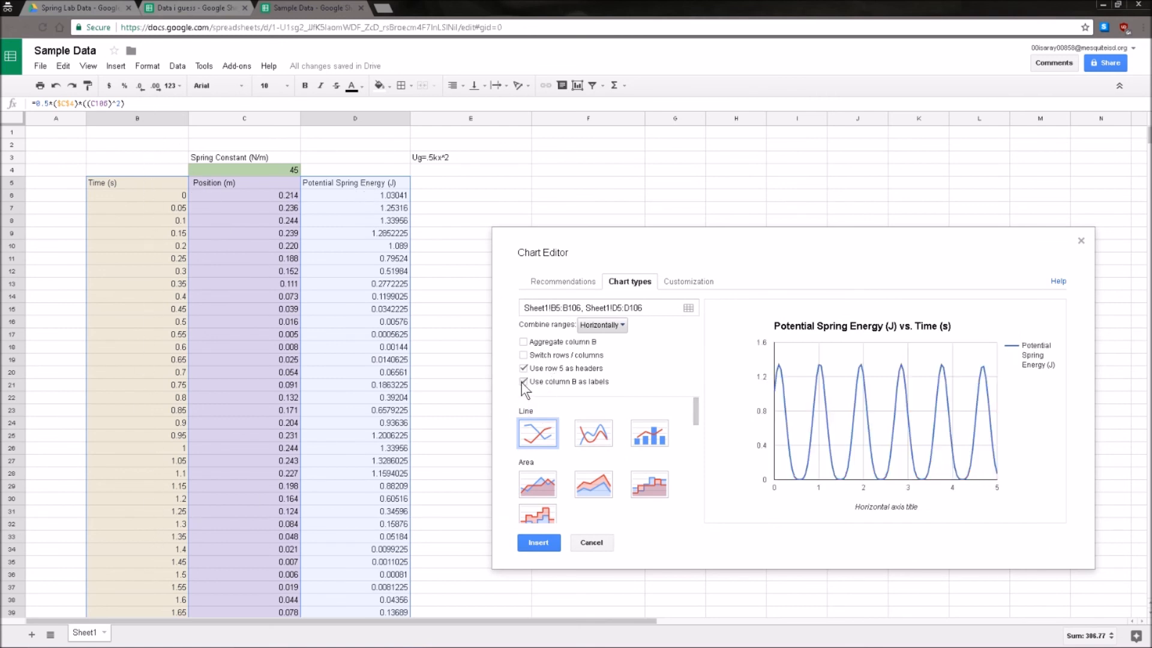
{"action": "left_click_drag", "start_coordinate": [654, 248], "coordinate": [547, 223]}
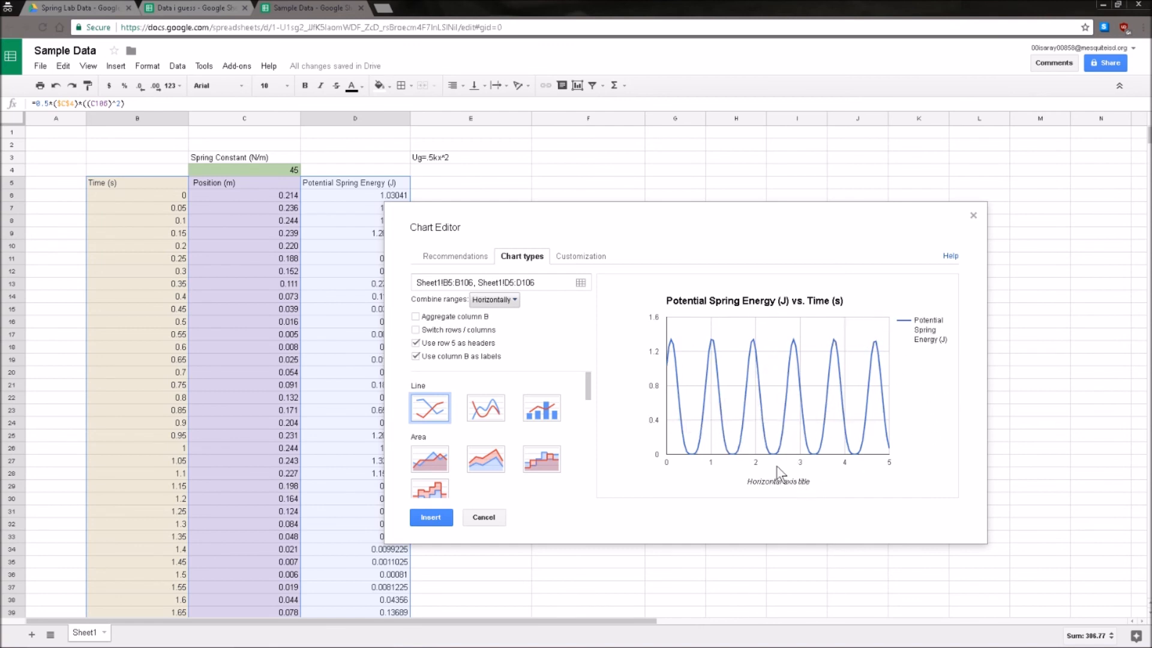
- Set the chart's horizontal axis title to "Time (s)"
{"action": "left_click", "coordinate": [582, 256]}
{"action": "scroll", "coordinate": [516, 358], "scroll_direction": "down", "scroll_amount": 5}
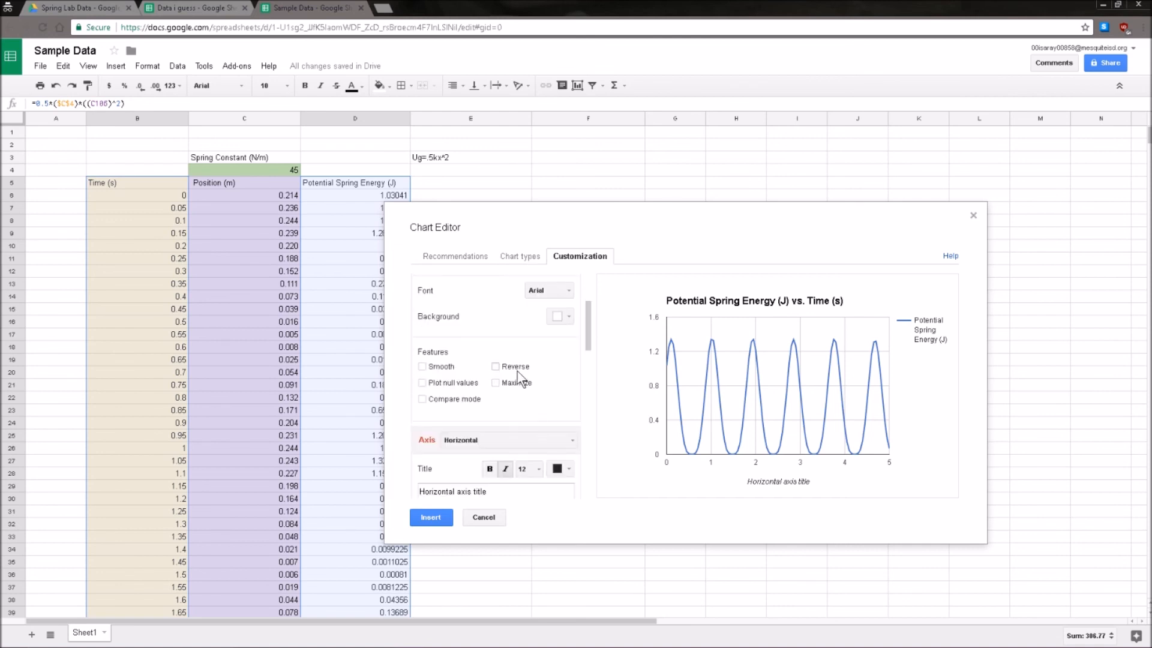
{"action": "left_click", "coordinate": [503, 311]}
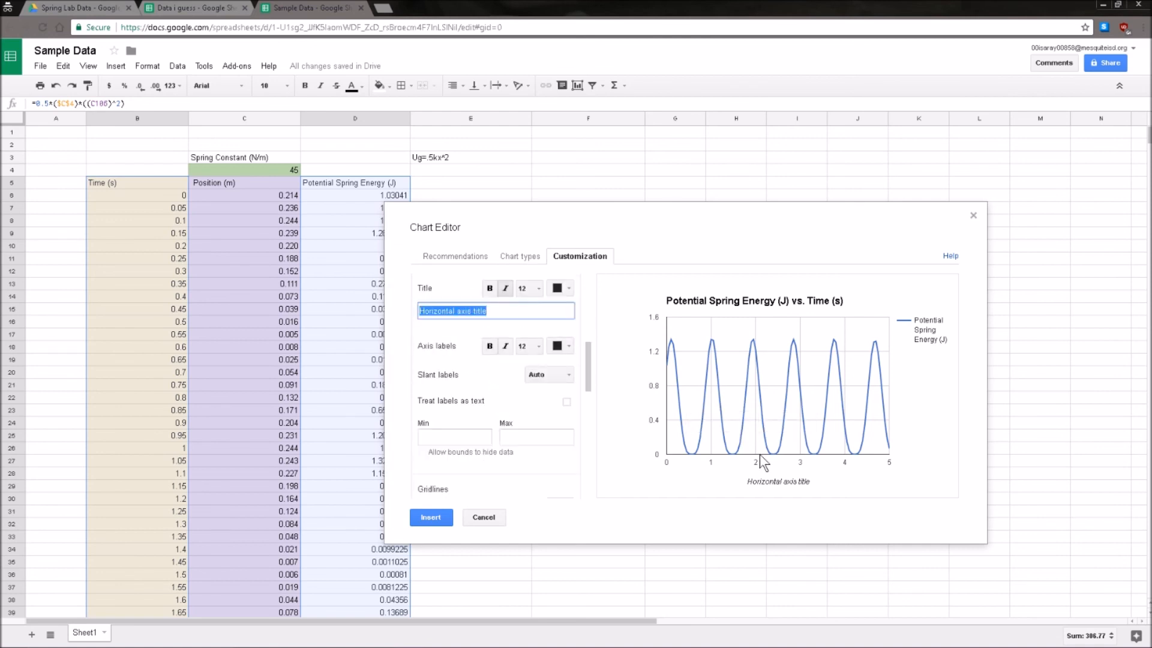
{"action": "type", "text": "Time (s)"}
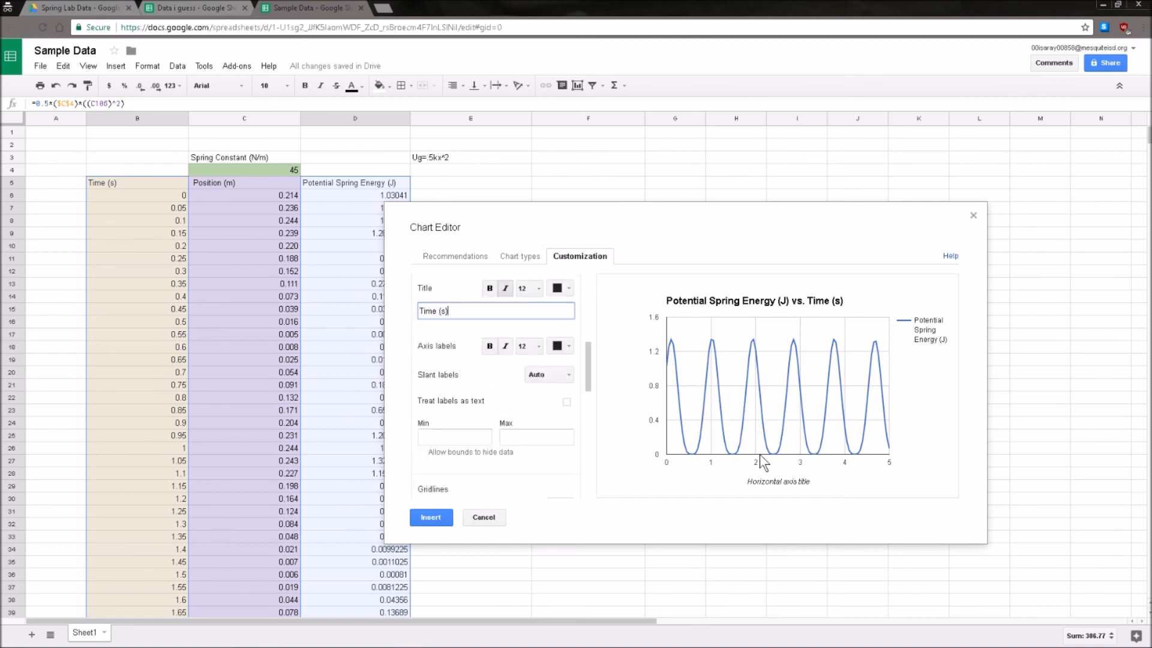
- Set the chart's left vertical axis title to "Potential Spring Energy (J)"
{"action": "scroll", "coordinate": [558, 384], "scroll_direction": "up", "scroll_amount": 1}
{"action": "left_click", "coordinate": [486, 319]}
{"action": "left_click", "coordinate": [484, 355]}
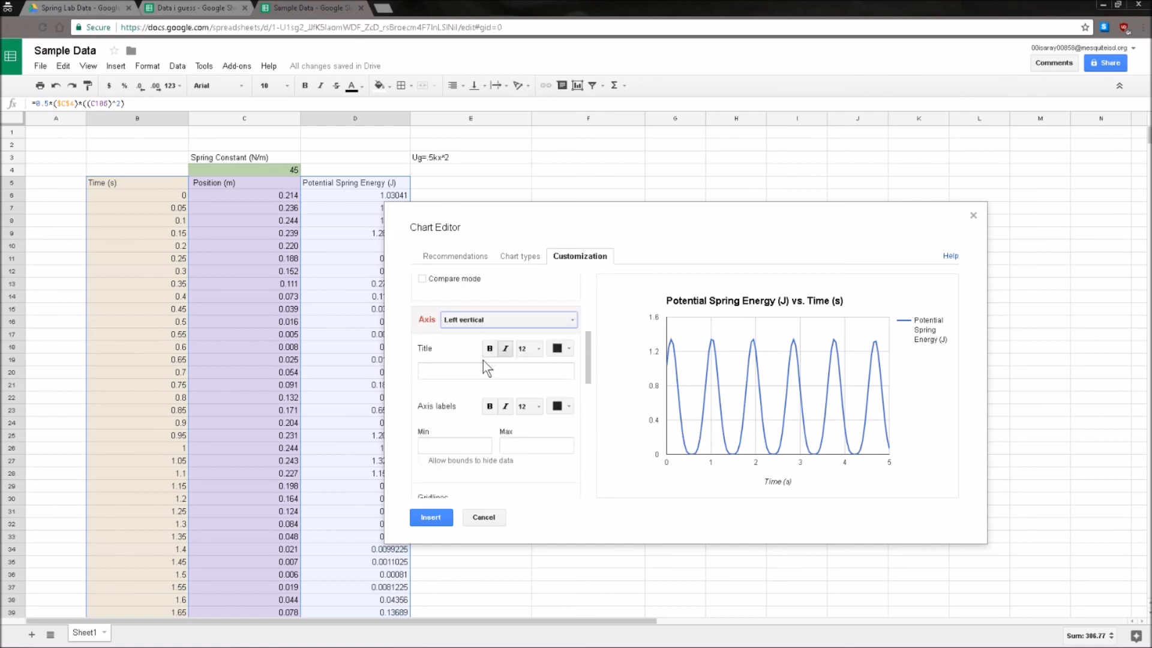
{"action": "type", "text": "Poten"}
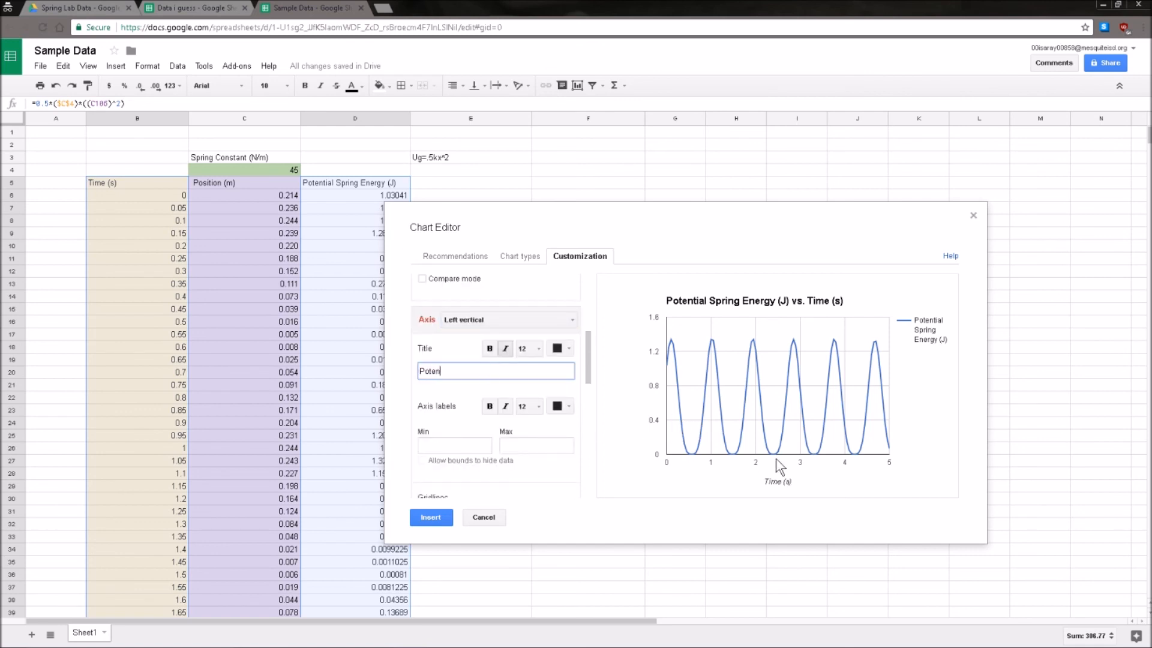
{"action": "type", "text": "tial Spring Energy (J)"}
{"action": "left_click", "coordinate": [668, 470]}
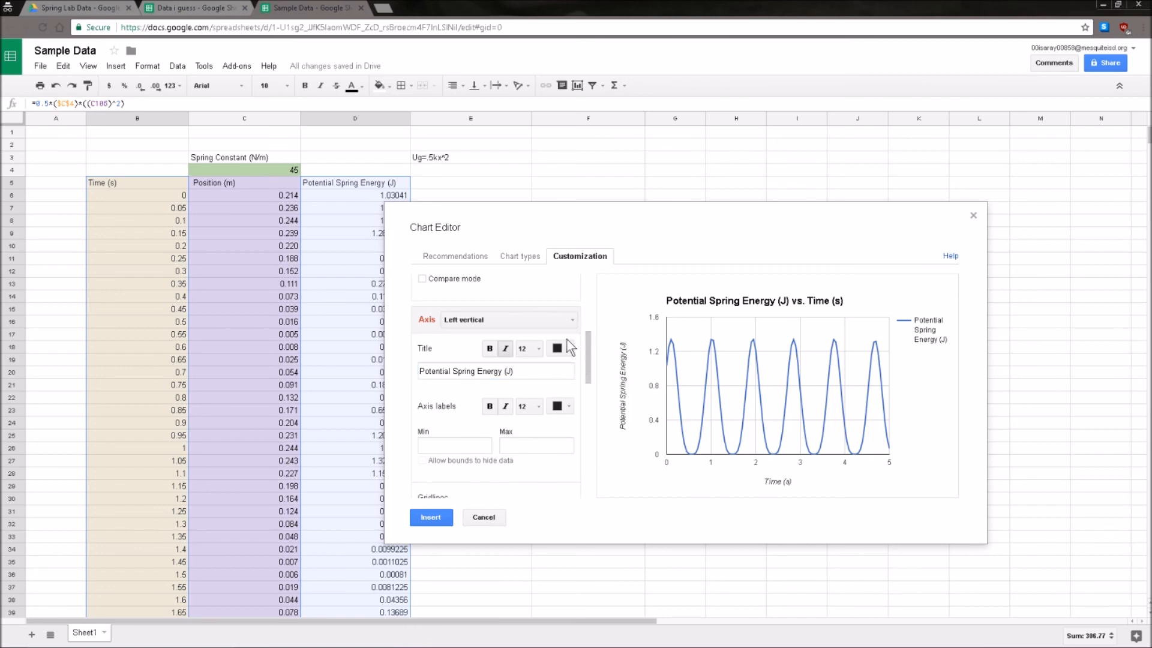
- Review the chart's axis choices and the trendline options at the end of the customization settings
{"action": "left_click", "coordinate": [563, 321]}
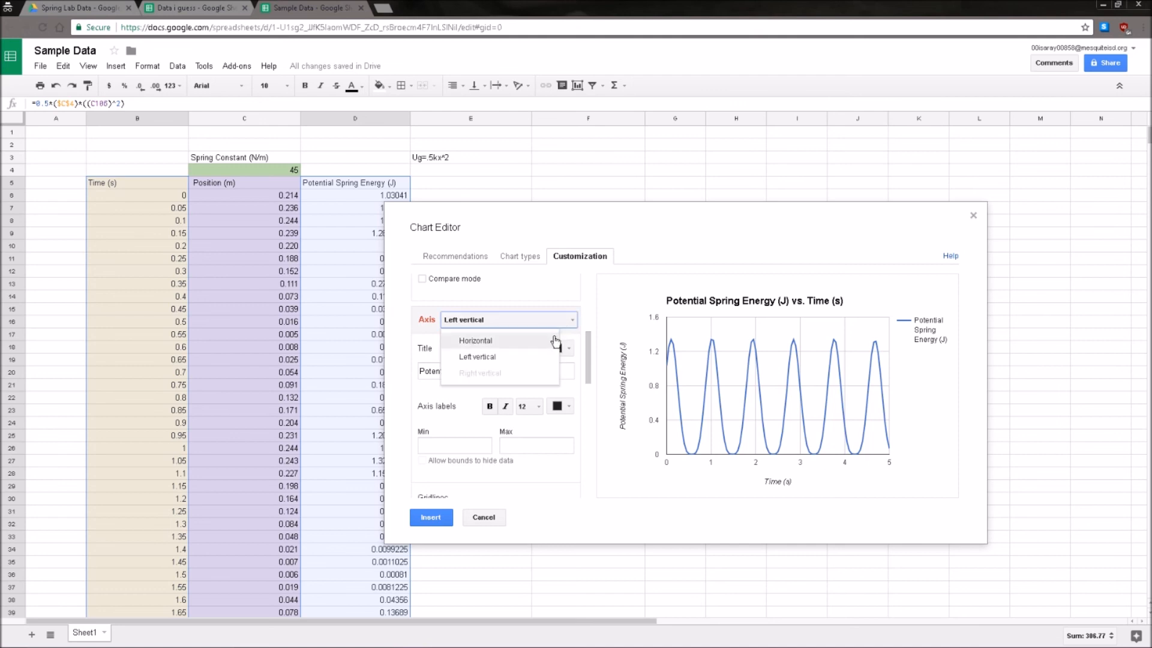
{"action": "left_click_drag", "start_coordinate": [588, 346], "coordinate": [581, 463]}
{"action": "left_click", "coordinate": [559, 474]}
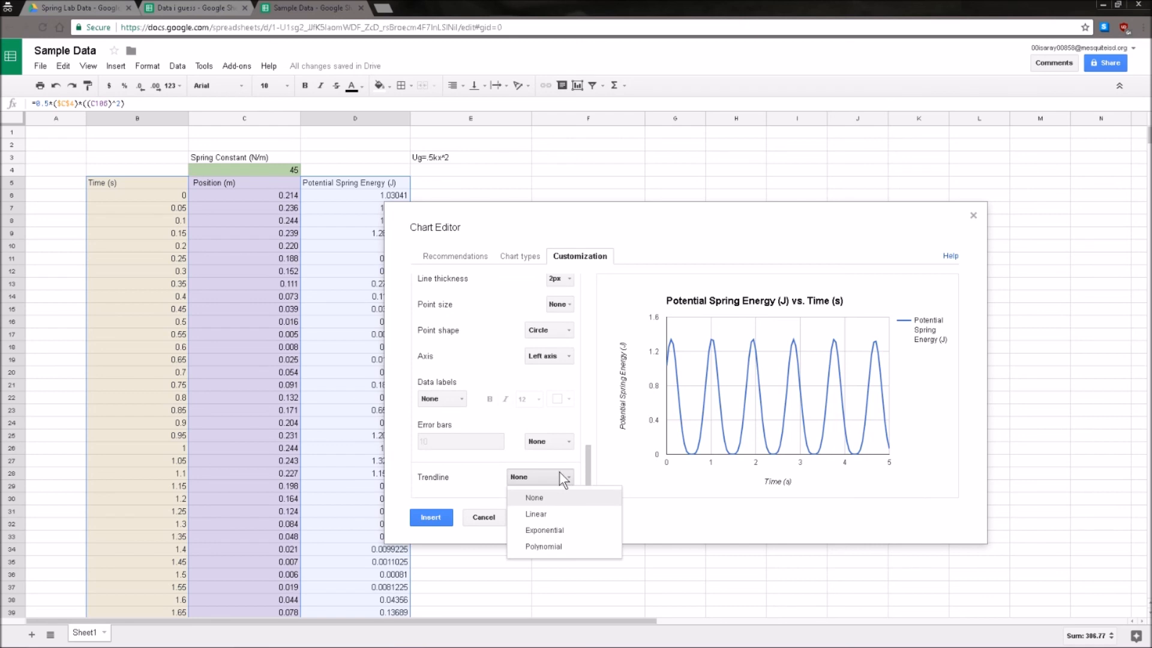
{"action": "left_click", "coordinate": [559, 472]}
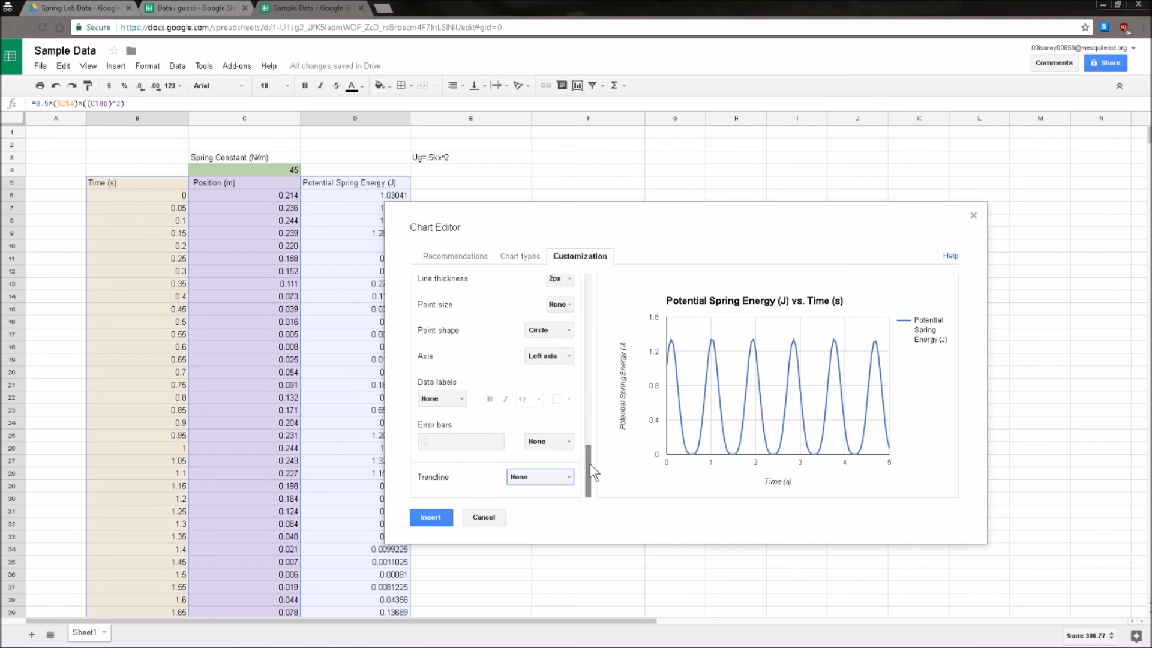
{"action": "left_click", "coordinate": [566, 479]}
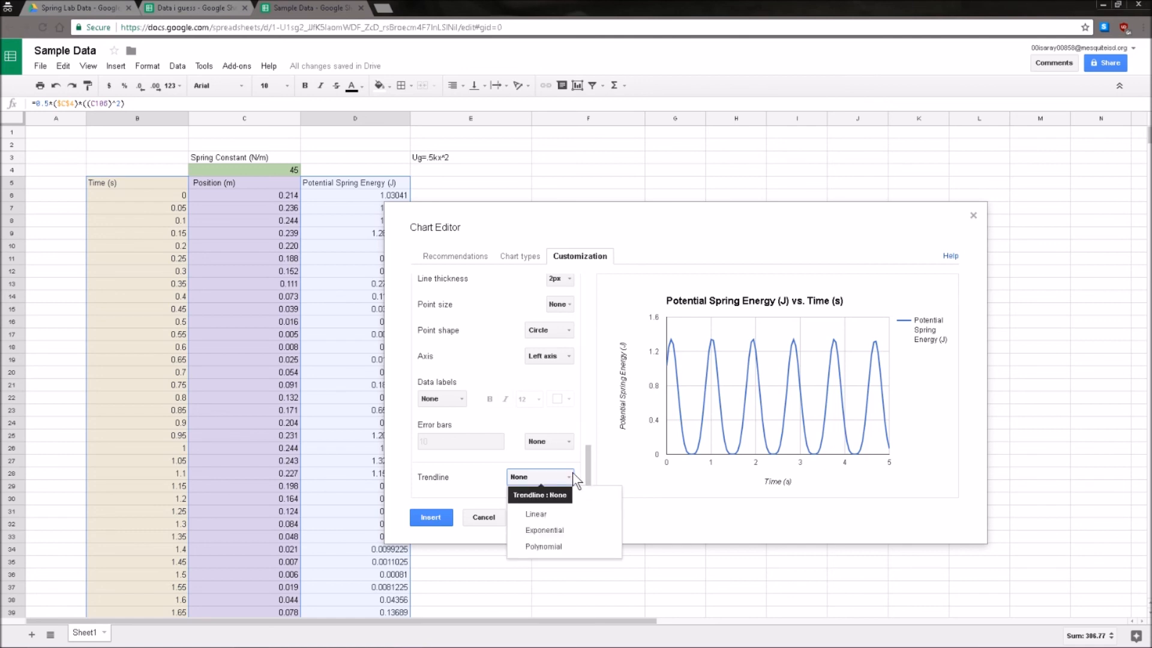
{"action": "left_click", "coordinate": [590, 474]}
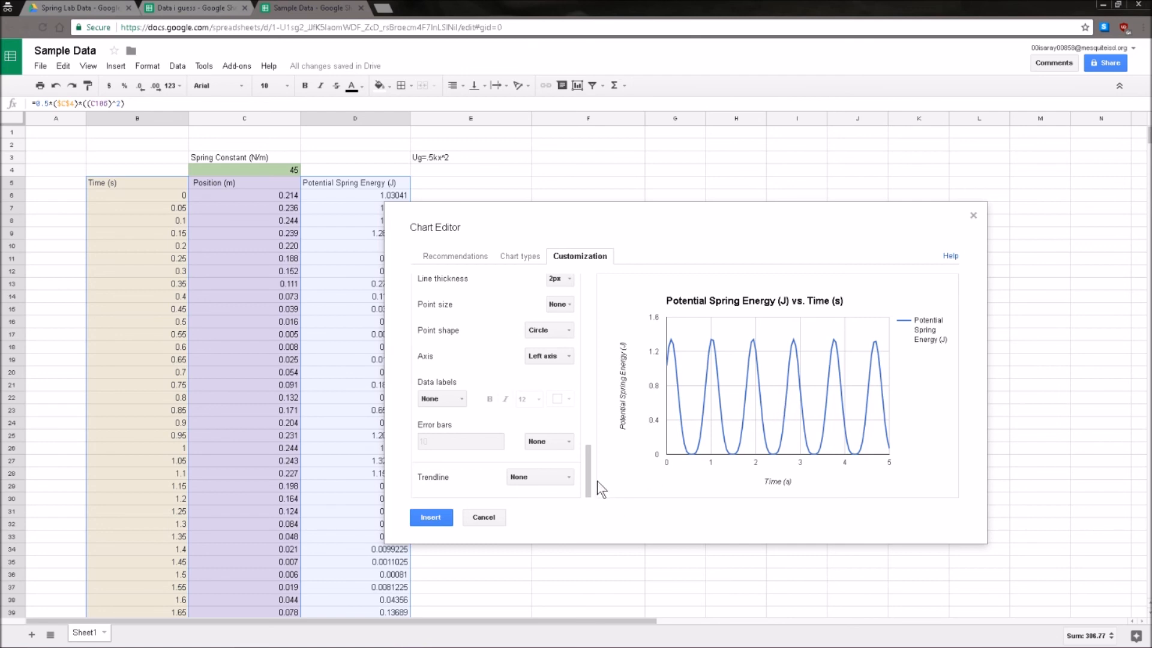
{"action": "left_click_drag", "start_coordinate": [588, 479], "coordinate": [615, 481]}
- Insert the chart into the sheet and move it below the data, to about rows 113 to 130 starting in column E
{"action": "left_click", "coordinate": [485, 517]}
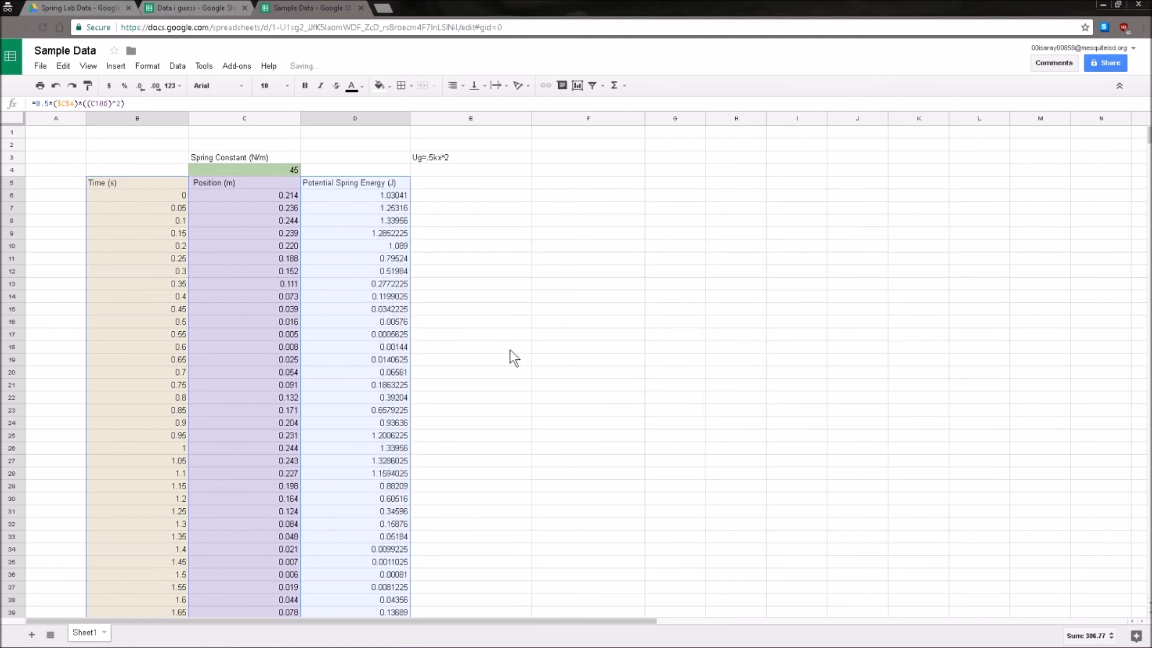
{"action": "scroll", "coordinate": [465, 389], "scroll_direction": "down", "scroll_amount": 8}
{"action": "scroll", "coordinate": [466, 408], "scroll_direction": "down", "scroll_amount": 12}
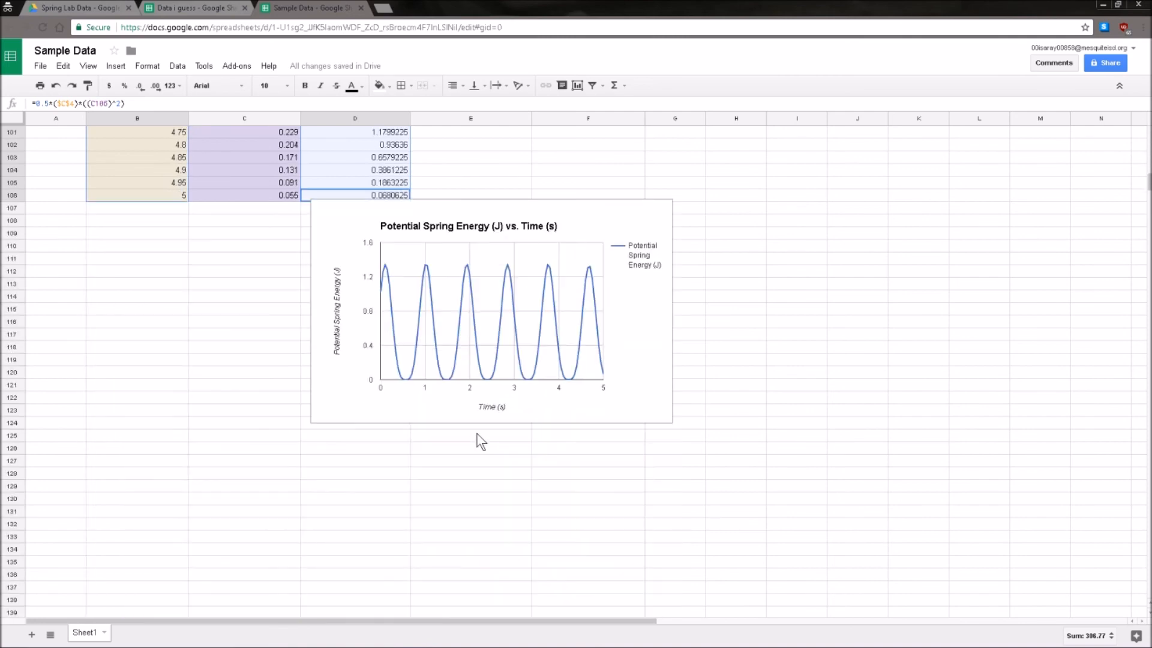
{"action": "left_click_drag", "start_coordinate": [380, 439], "coordinate": [513, 509]}
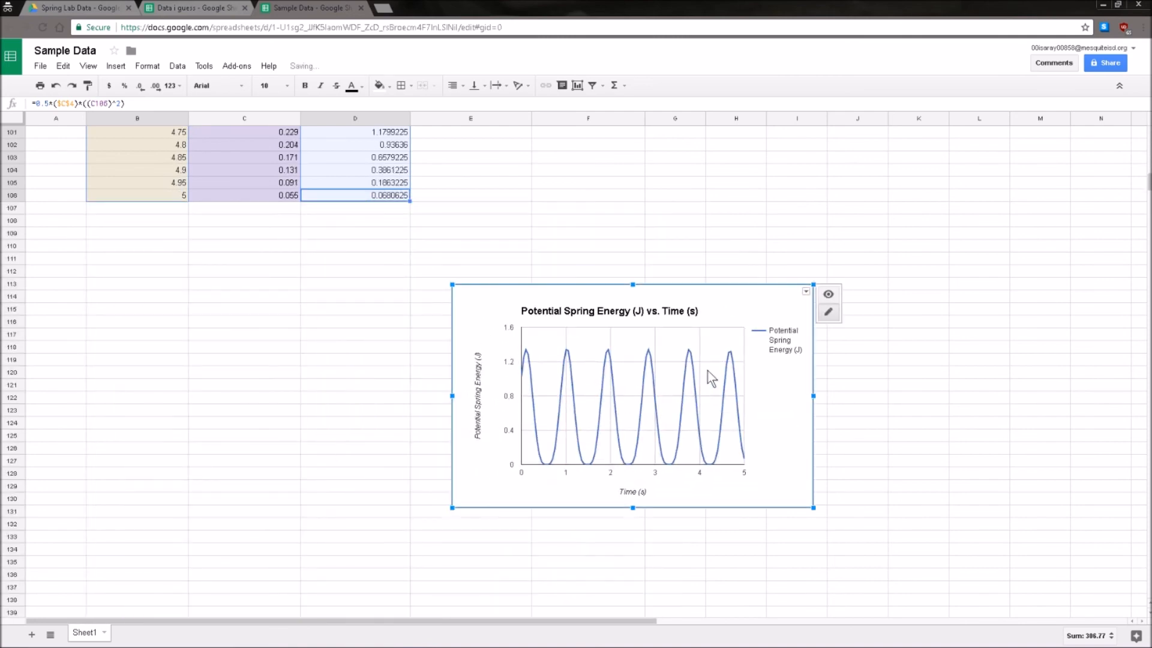
- Enlarge the energy chart by pulling its upper-right corner outward
{"action": "left_click", "coordinate": [772, 357]}
{"action": "left_click", "coordinate": [780, 398]}
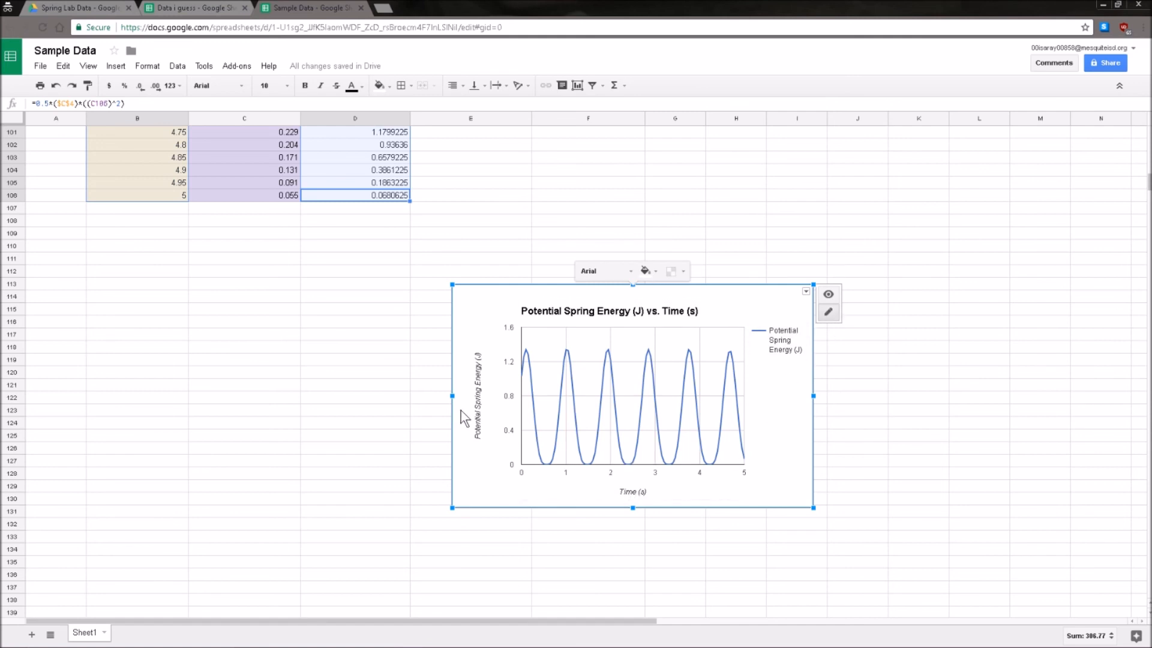
{"action": "left_click_drag", "start_coordinate": [814, 284], "coordinate": [974, 185]}
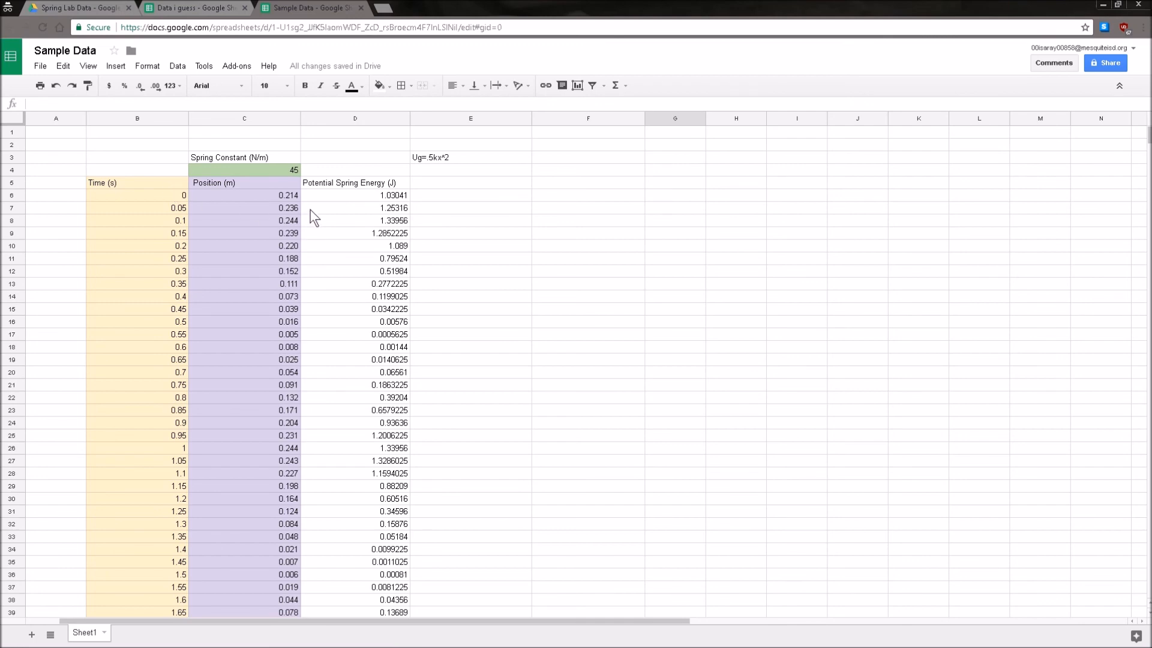
- Format the Potential Spring Energy (J) range D5:D106 to show two decimal places, and deselect it
{"action": "left_click", "coordinate": [152, 183]}
{"action": "left_click", "coordinate": [321, 184]}
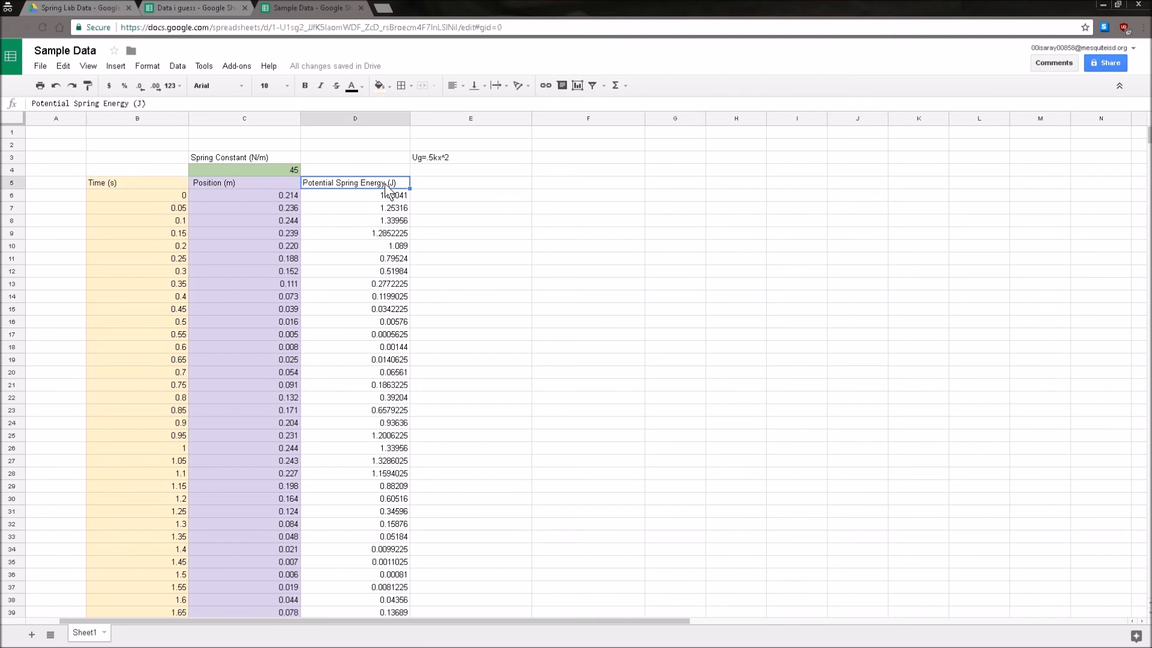
{"action": "scroll", "coordinate": [381, 270], "scroll_direction": "down", "scroll_amount": 13}
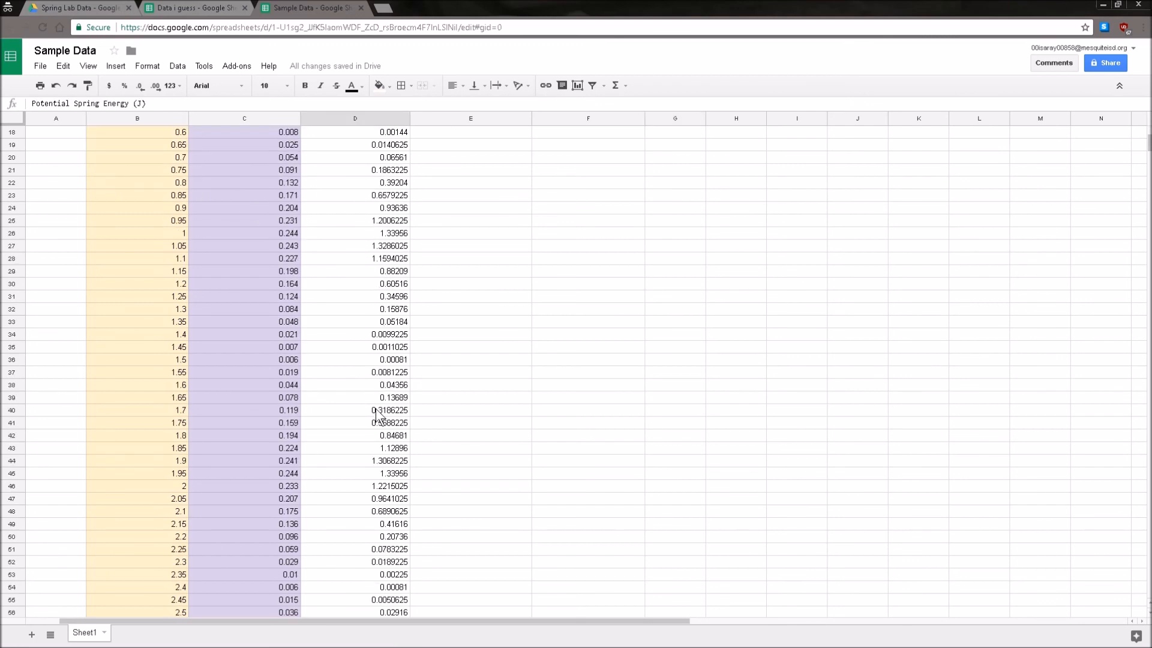
{"action": "scroll", "coordinate": [381, 504], "scroll_direction": "down", "scroll_amount": 7}
{"action": "left_click", "coordinate": [394, 362], "text": "shift"}
{"action": "scroll", "coordinate": [395, 384], "scroll_direction": "up", "scroll_amount": 5}
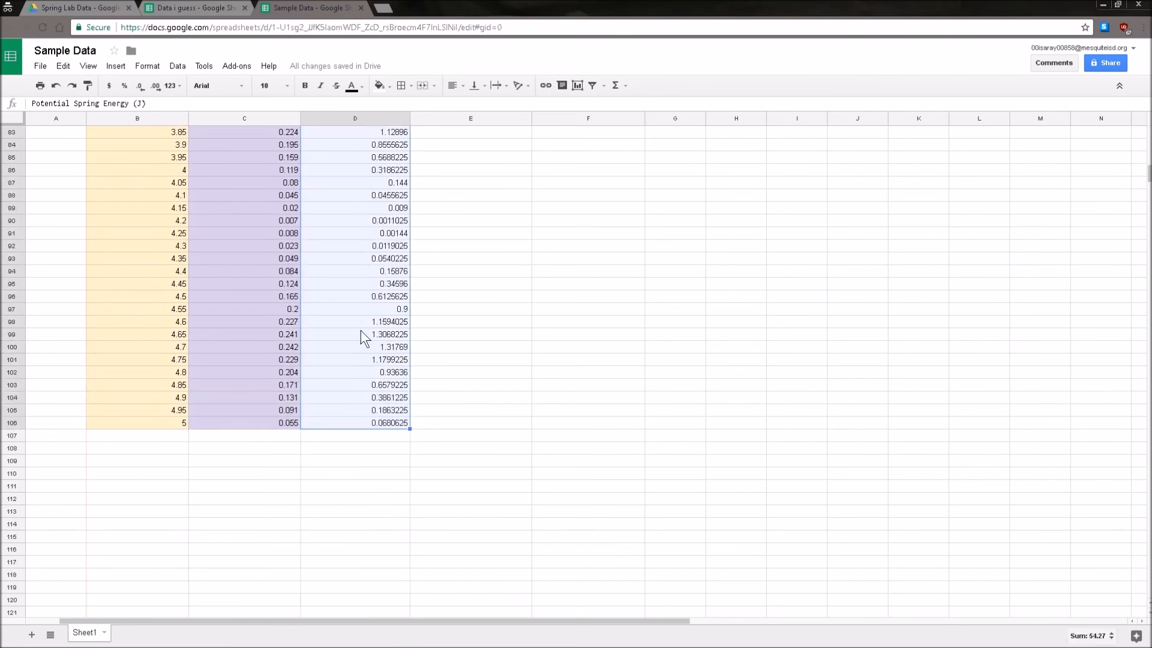
{"action": "left_click", "coordinate": [139, 86]}
{"action": "left_click", "coordinate": [140, 85]}
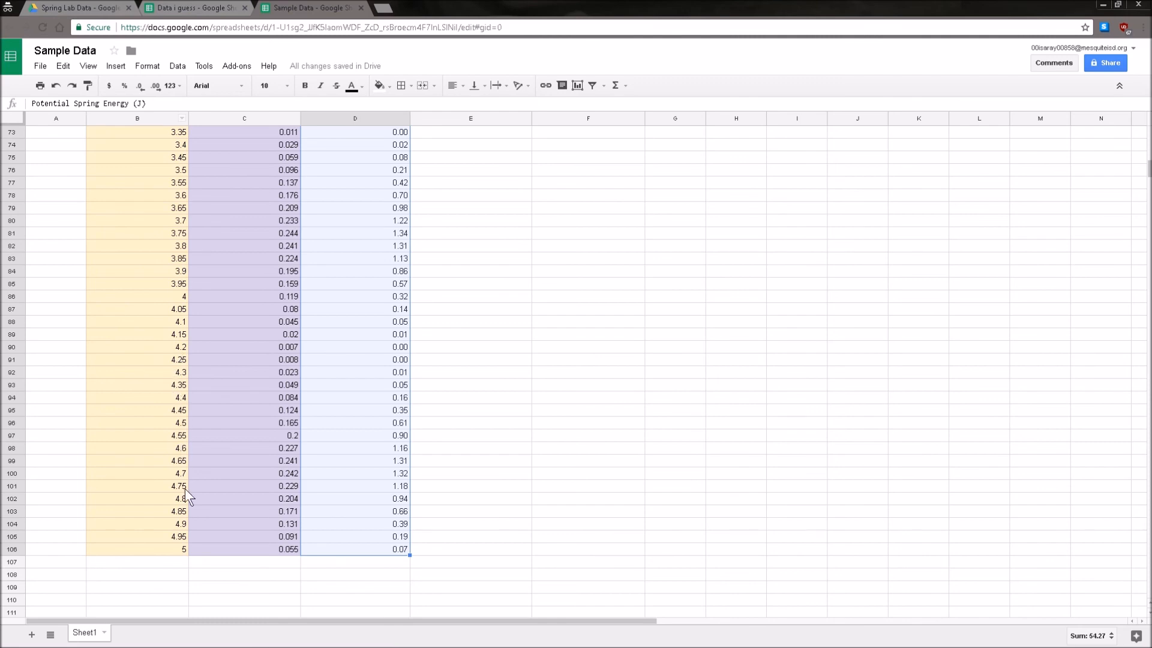
{"action": "left_click", "coordinate": [480, 425]}
{"action": "scroll", "coordinate": [480, 432], "scroll_direction": "up", "scroll_amount": 15}
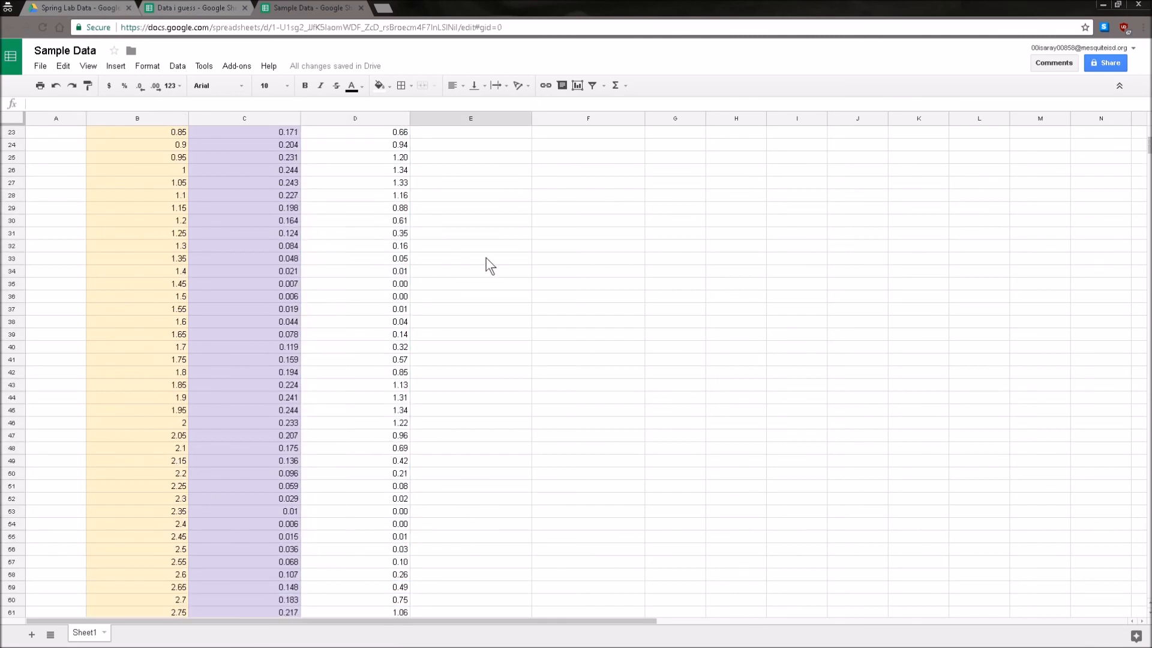